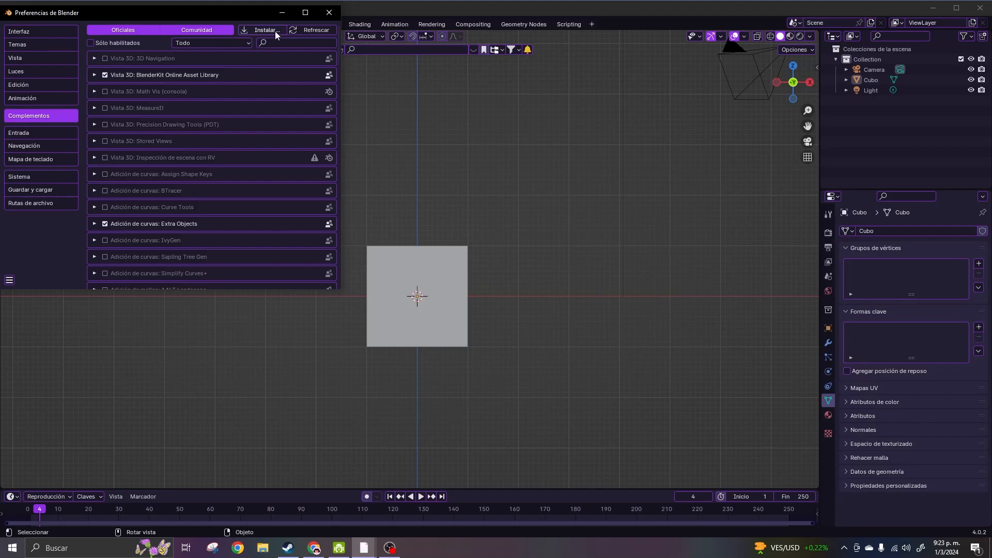
- Look through the add-ons list in the preferences for enabled add-ons such as Extra Objects, LoopTools and Node Wrangler
{"action": "left_click", "coordinate": [266, 32]}
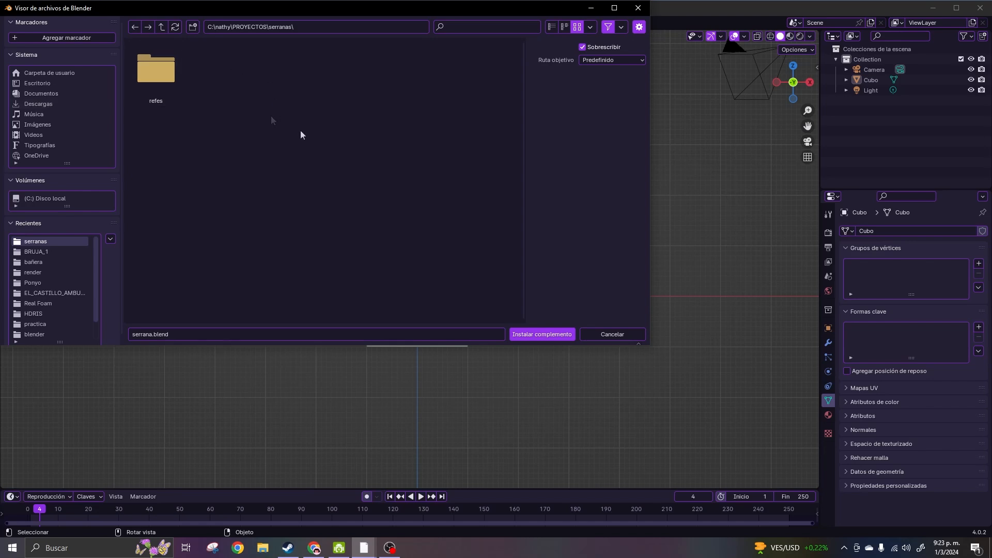
{"action": "left_click", "coordinate": [621, 337]}
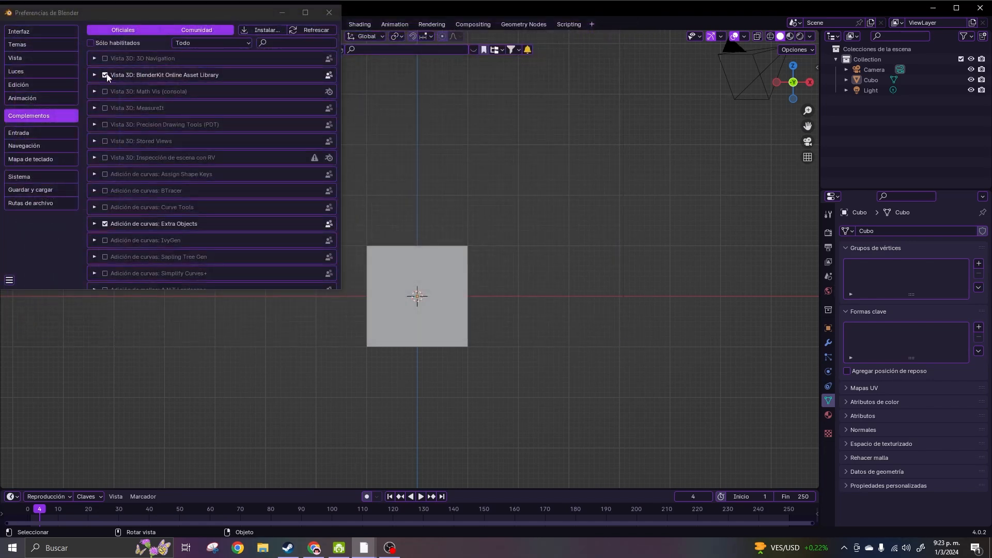
{"action": "key", "text": "n"}
{"action": "scroll", "coordinate": [139, 178], "scroll_direction": "down", "scroll_amount": 5}
{"action": "scroll", "coordinate": [139, 182], "scroll_direction": "down", "scroll_amount": 1}
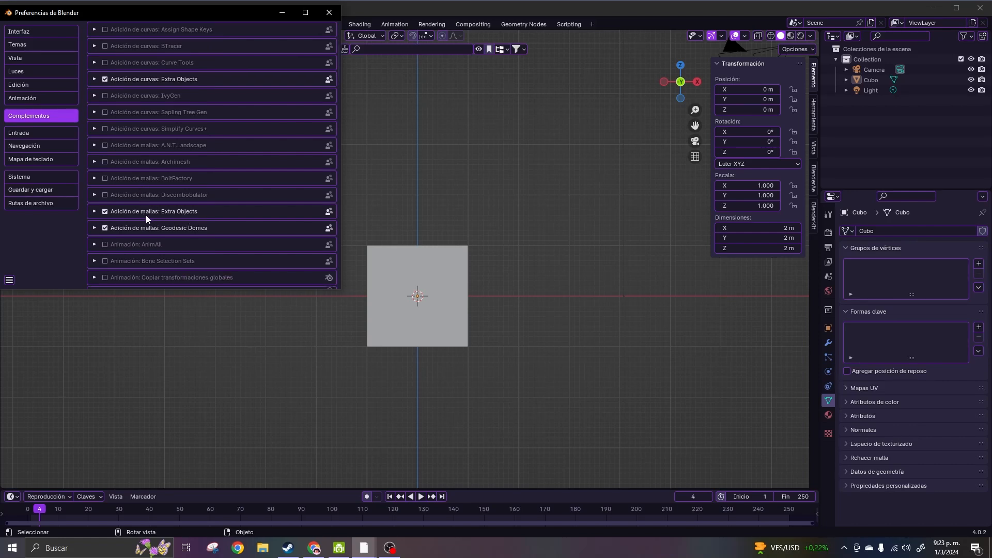
{"action": "scroll", "coordinate": [179, 251], "scroll_direction": "down", "scroll_amount": 7}
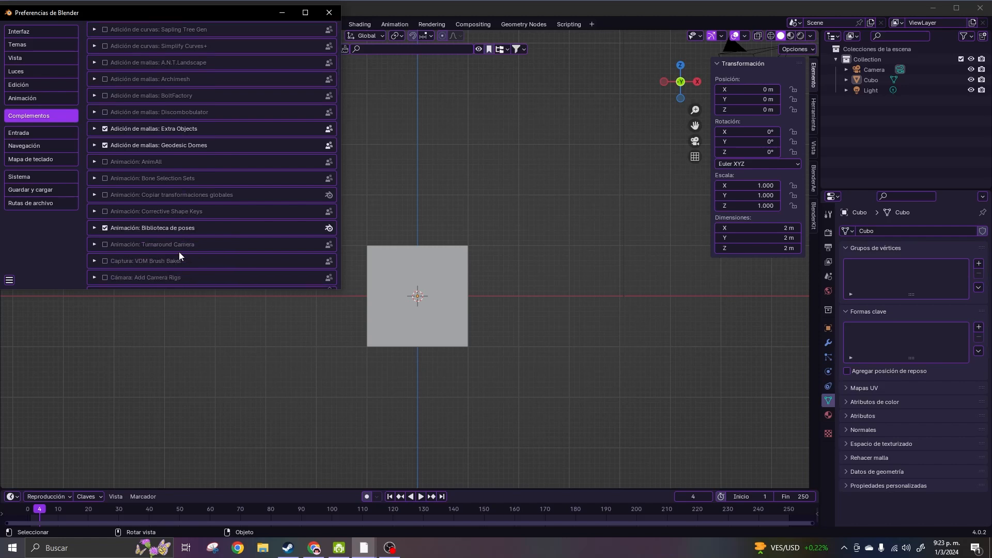
{"action": "scroll", "coordinate": [179, 253], "scroll_direction": "down", "scroll_amount": 6}
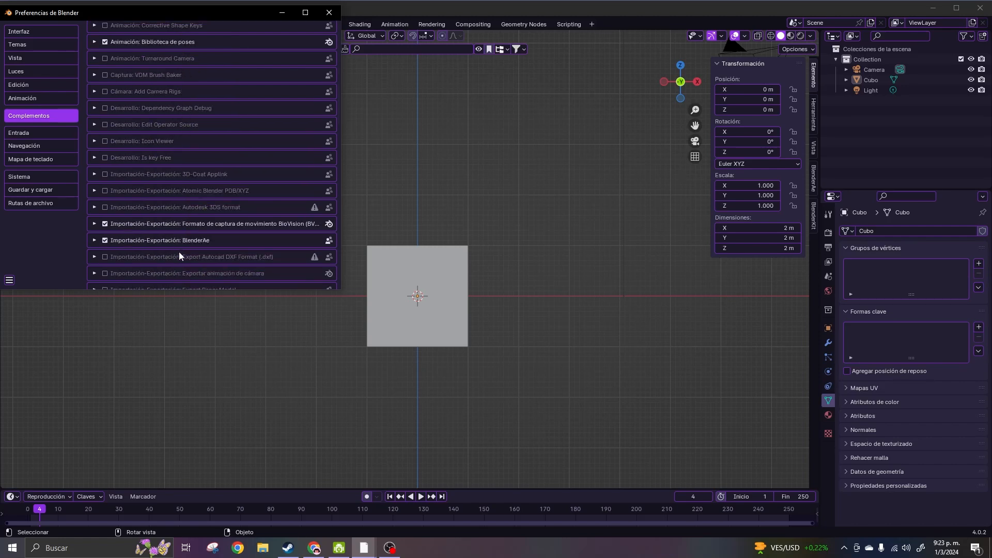
{"action": "scroll", "coordinate": [179, 252], "scroll_direction": "down", "scroll_amount": 20}
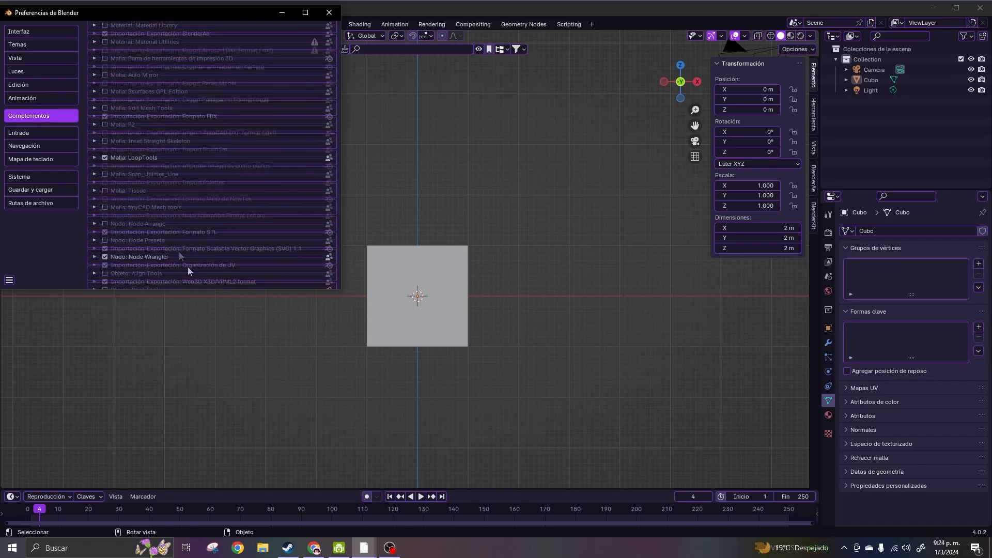
{"action": "scroll", "coordinate": [187, 266], "scroll_direction": "down", "scroll_amount": 1}
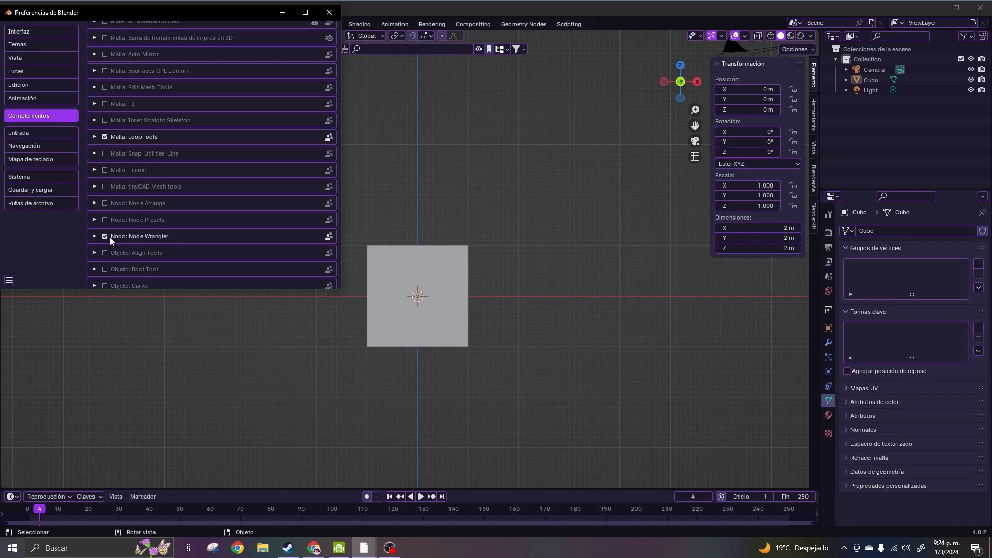
{"action": "scroll", "coordinate": [168, 266], "scroll_direction": "down", "scroll_amount": 8}
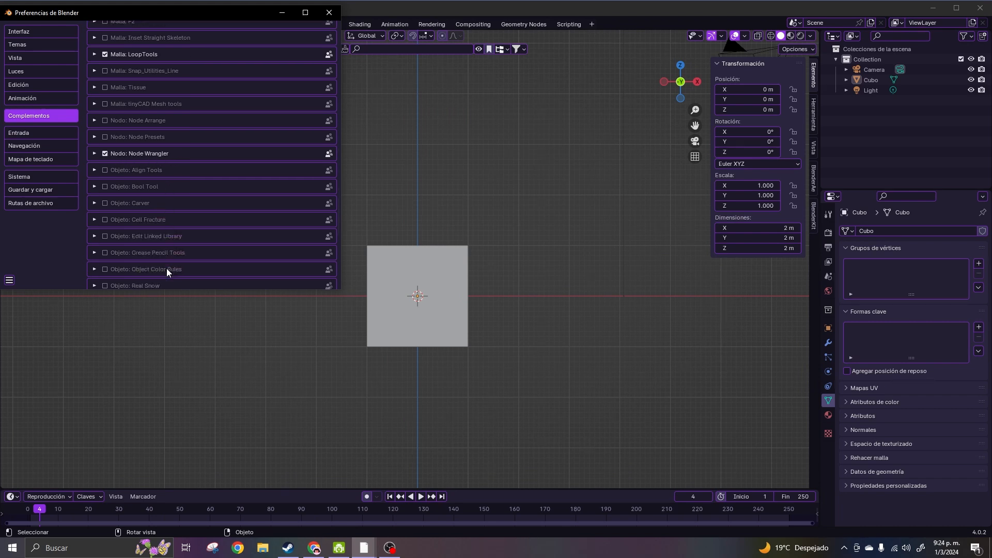
- Save the preferences and close the preferences window
{"action": "left_click", "coordinate": [9, 282]}
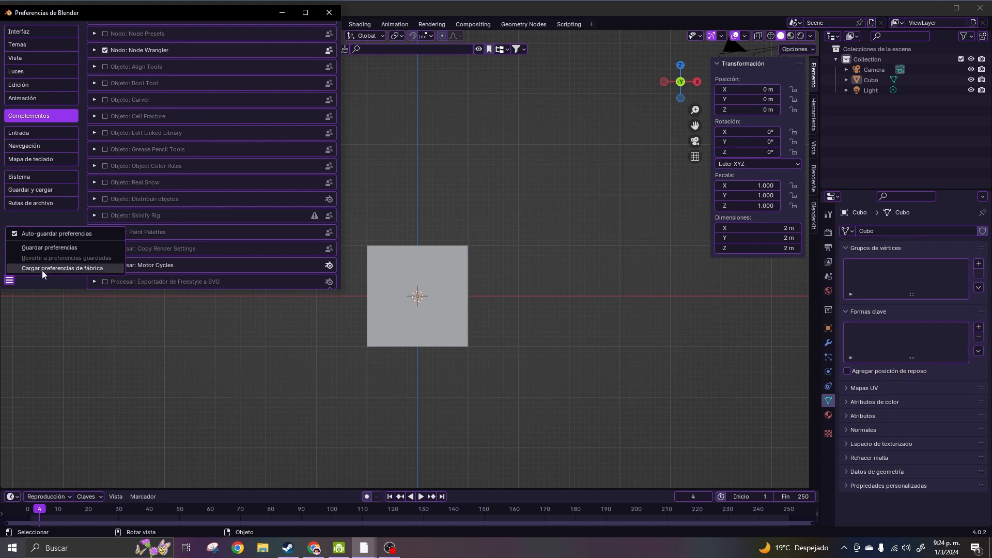
{"action": "left_click", "coordinate": [47, 252]}
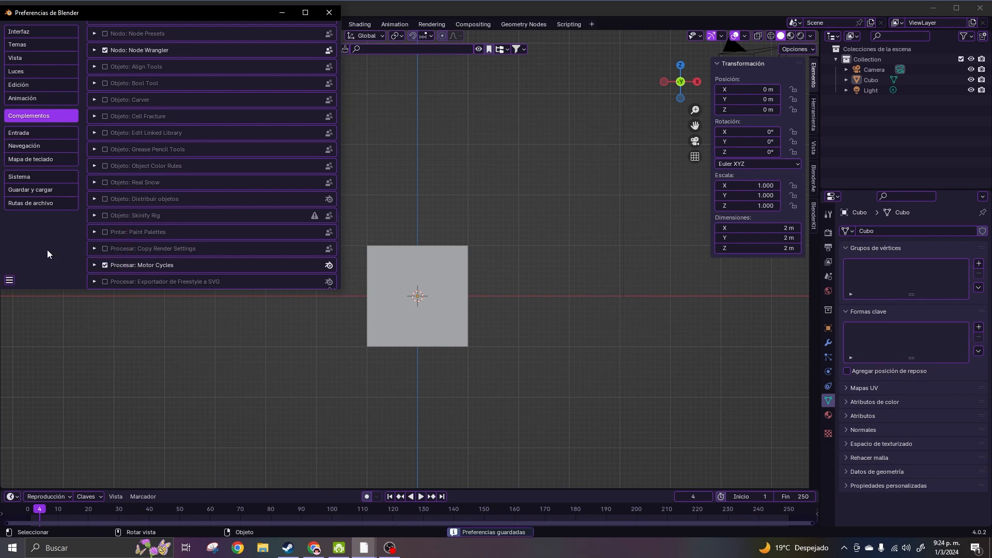
{"action": "left_click", "coordinate": [330, 14]}
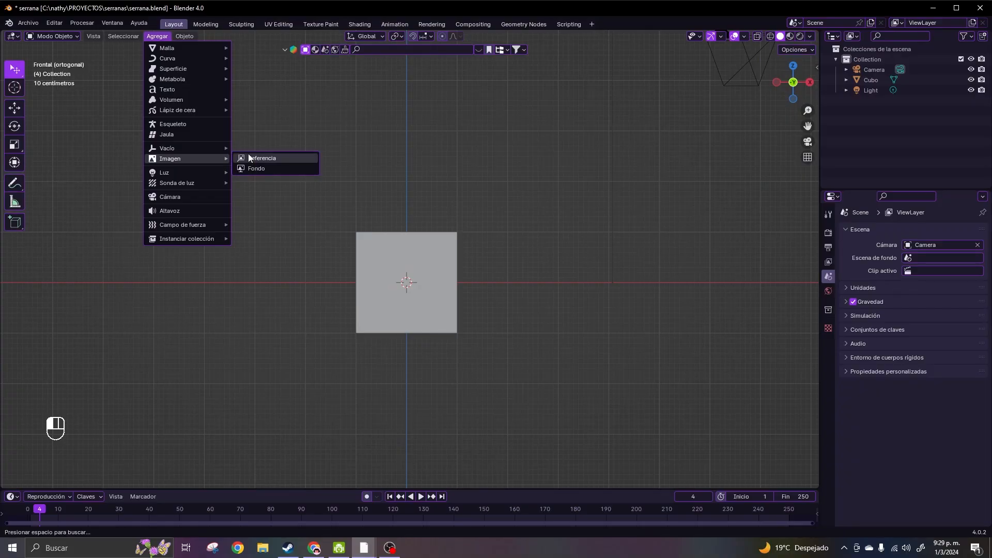
- Load frontal.png and lateral.png from the serranas folder as reference images aligned to the front view
{"action": "left_click", "coordinate": [248, 153]}
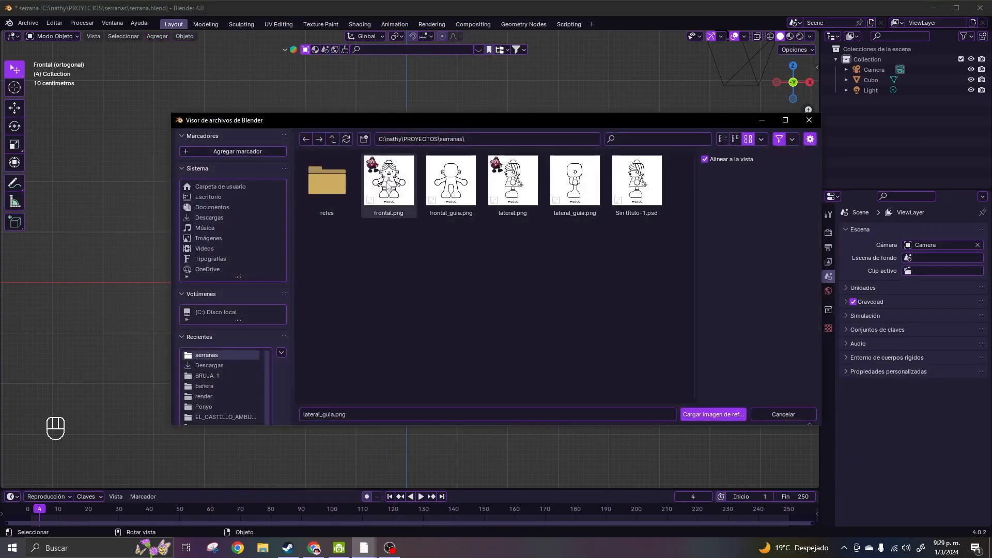
{"action": "left_click", "coordinate": [389, 180]}
{"action": "left_click", "coordinate": [714, 415]}
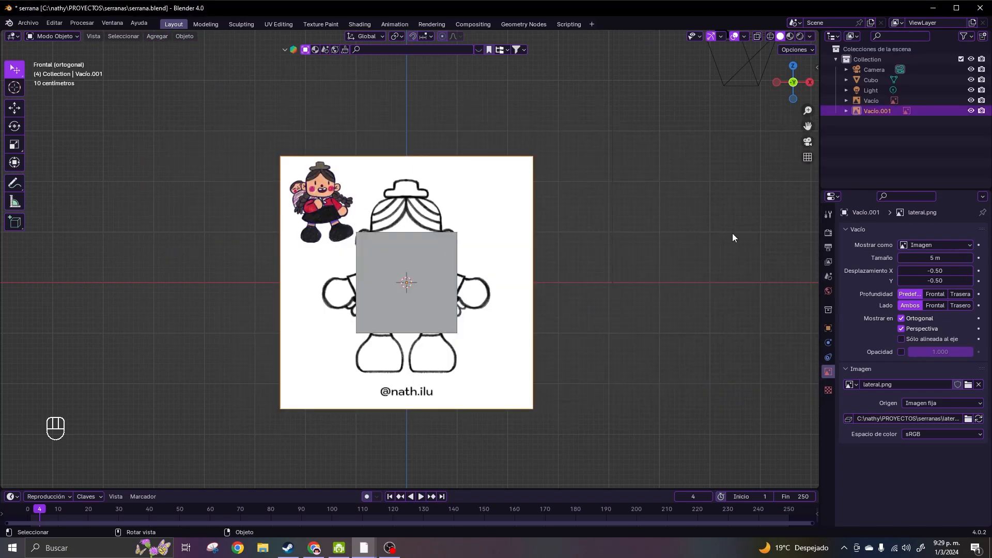
- Rename the frontal.png reference object as frontal and the lateral.png reference object as lateral
{"action": "left_click", "coordinate": [867, 101]}
{"action": "double_click", "coordinate": [867, 101]}
{"action": "type", "text": "frontal"}
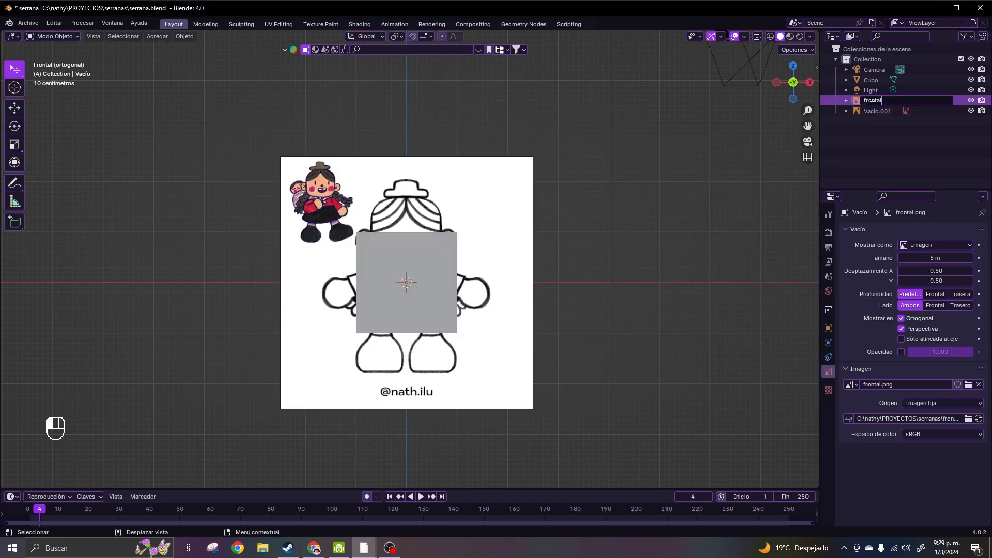
{"action": "key", "text": "Return"}
{"action": "double_click", "coordinate": [852, 111]}
{"action": "type", "text": "la"}
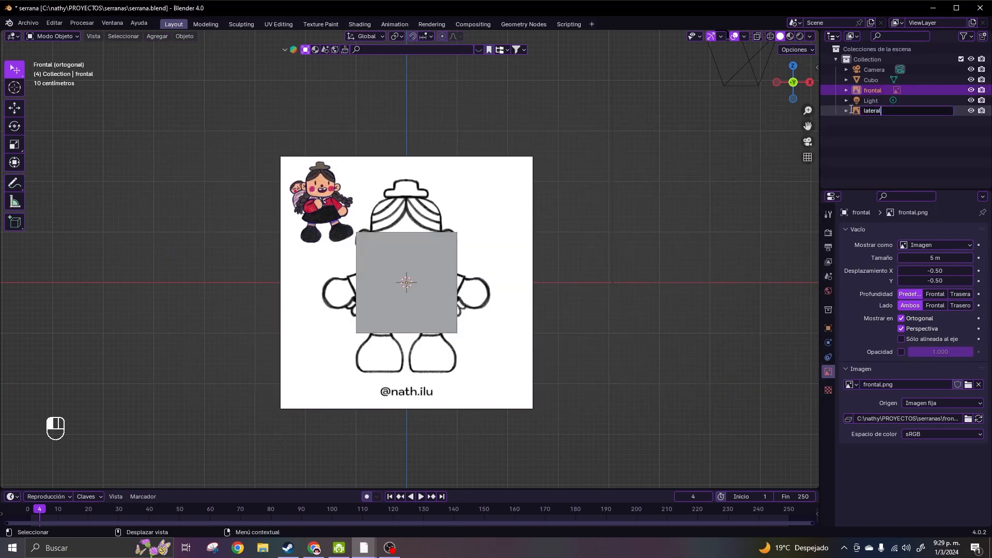
{"action": "type", "text": "teral"}
{"action": "key", "text": "Return"}
- Rotate the lateral reference image 90 degrees around the Z axis
{"action": "left_click", "coordinate": [877, 101]}
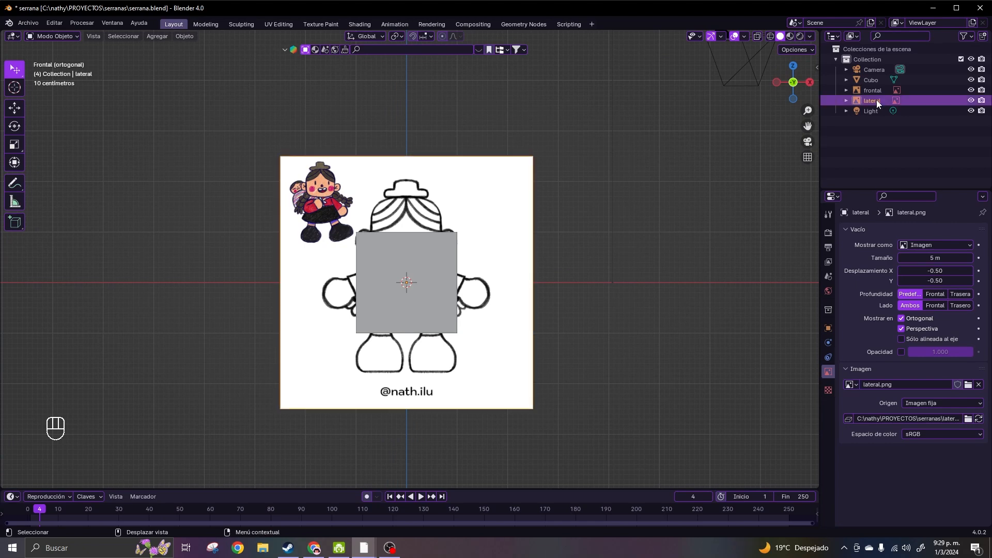
{"action": "middle_click_drag", "start_coordinate": [639, 263], "coordinate": [465, 247]}
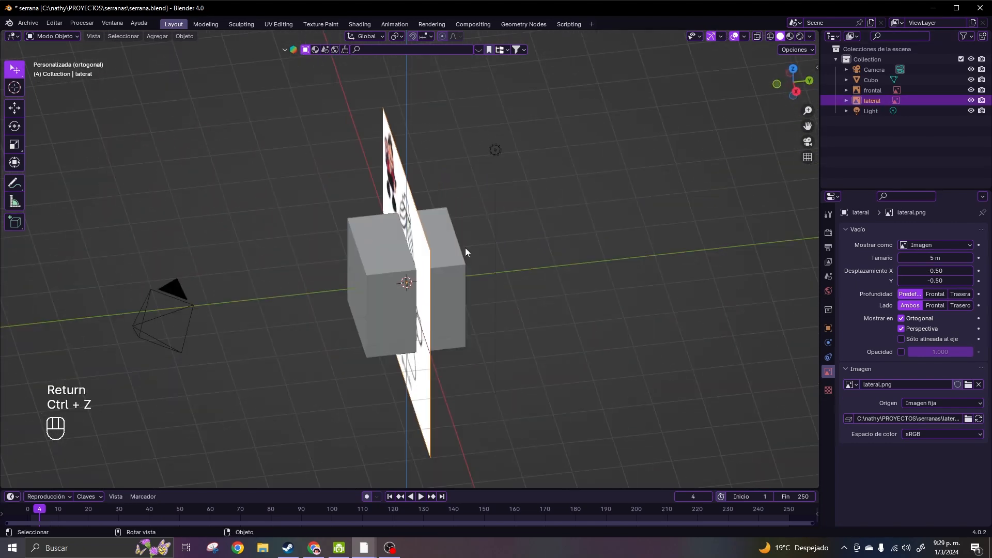
{"action": "key", "text": "r"}
{"action": "key", "text": "z"}
{"action": "key", "text": "KP_9"}
{"action": "key", "text": "KP_0"}
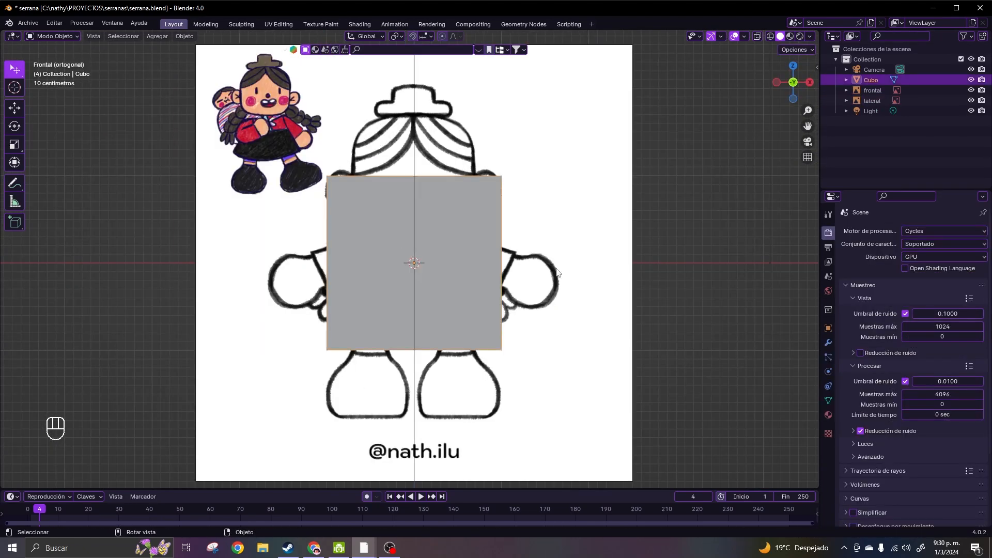
- Enable opacity for the frontal reference image and lower it to make the drawing semi-transparent
{"action": "left_click", "coordinate": [577, 285]}
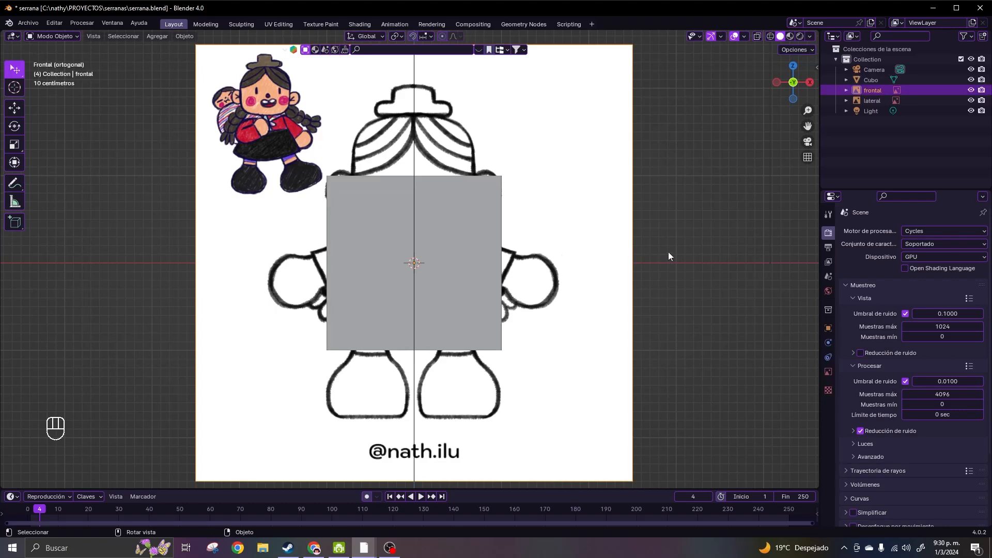
{"action": "left_click", "coordinate": [829, 372]}
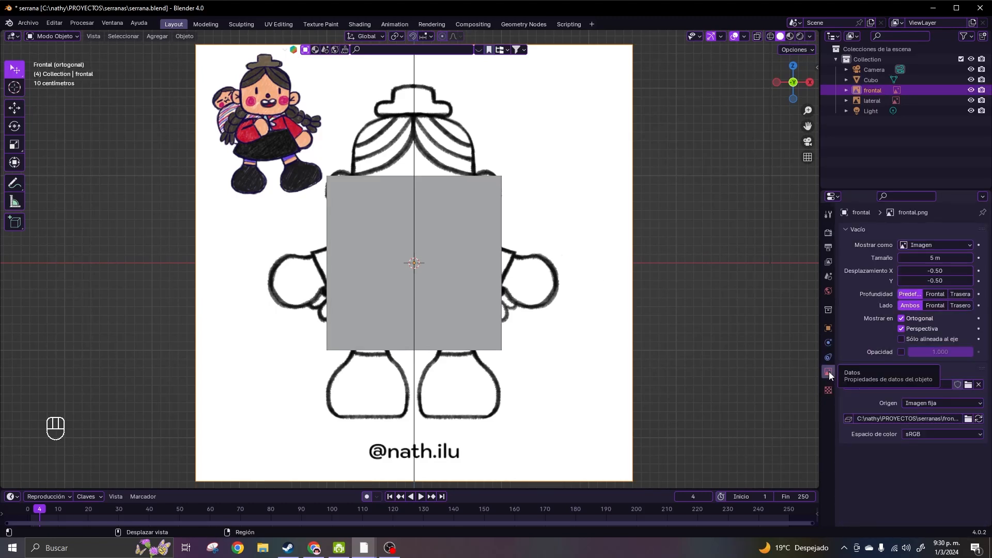
{"action": "left_click", "coordinate": [902, 352]}
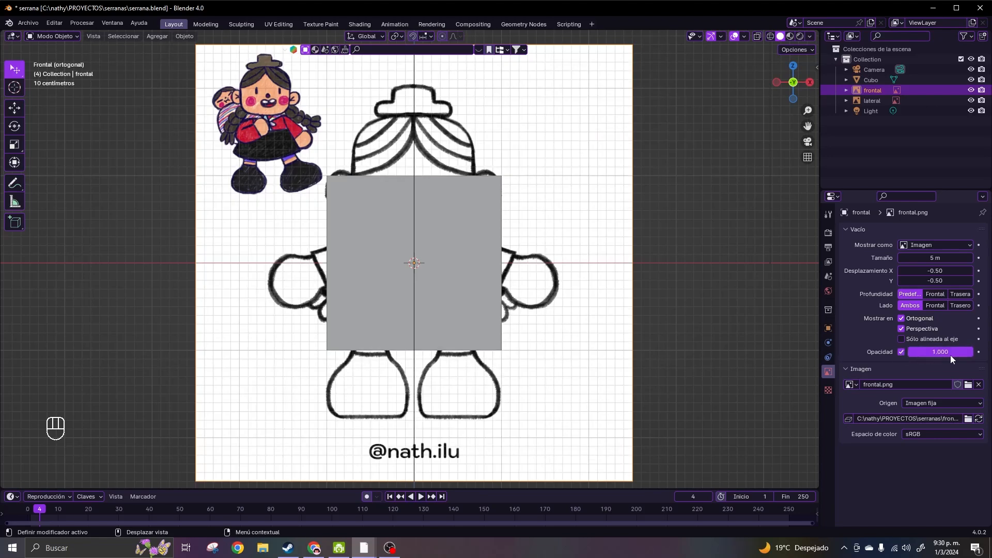
{"action": "left_click_drag", "start_coordinate": [951, 355], "coordinate": [889, 356]}
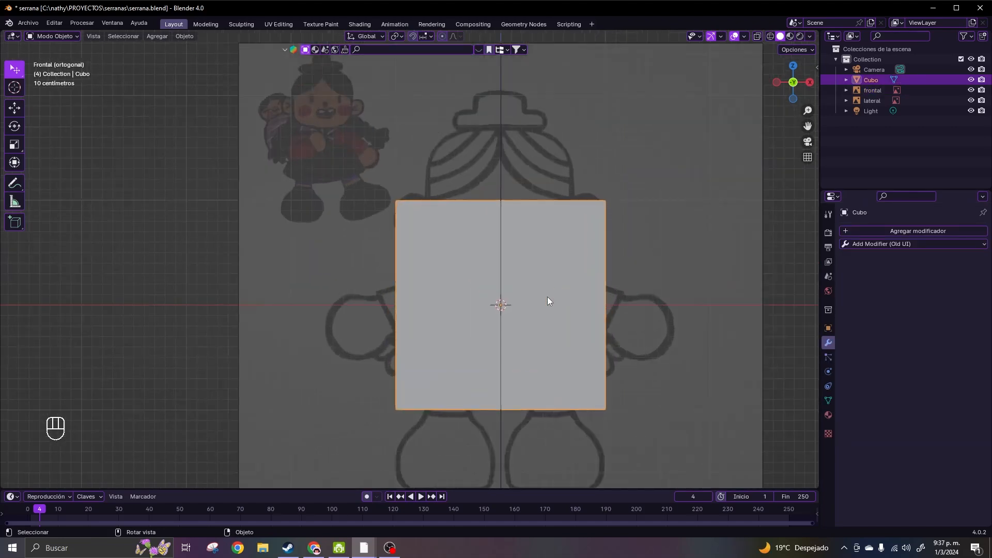
- Add a Subdivision Surface modifier to the cube
{"action": "scroll", "coordinate": [547, 297], "scroll_direction": "up", "scroll_amount": 2}
{"action": "middle_click_drag", "start_coordinate": [654, 314], "coordinate": [468, 321], "text": "shift"}
{"action": "left_click", "coordinate": [879, 244]}
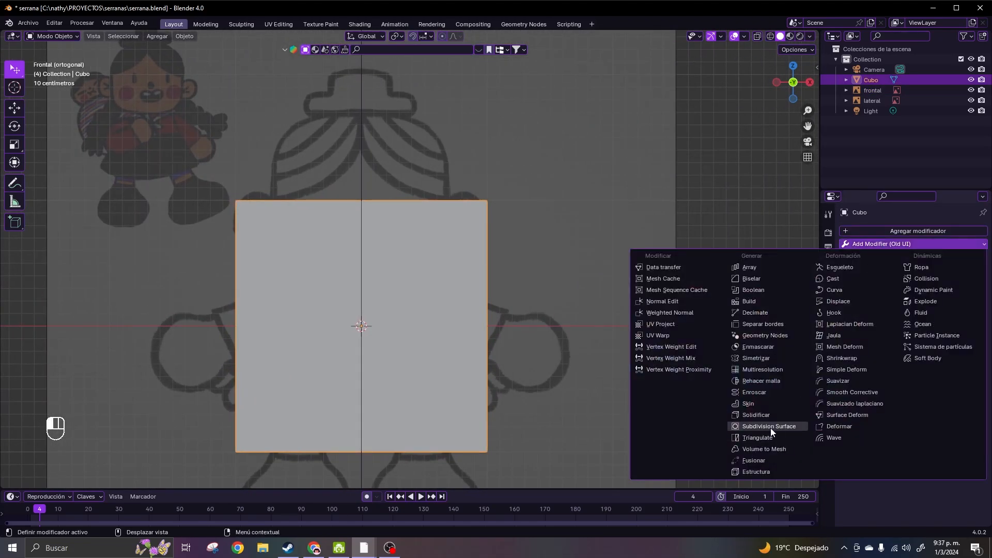
{"action": "left_click", "coordinate": [769, 426]}
- Scale the cube down to the width of the sketched head and raise it along Z over the head
{"action": "key", "text": "s"}
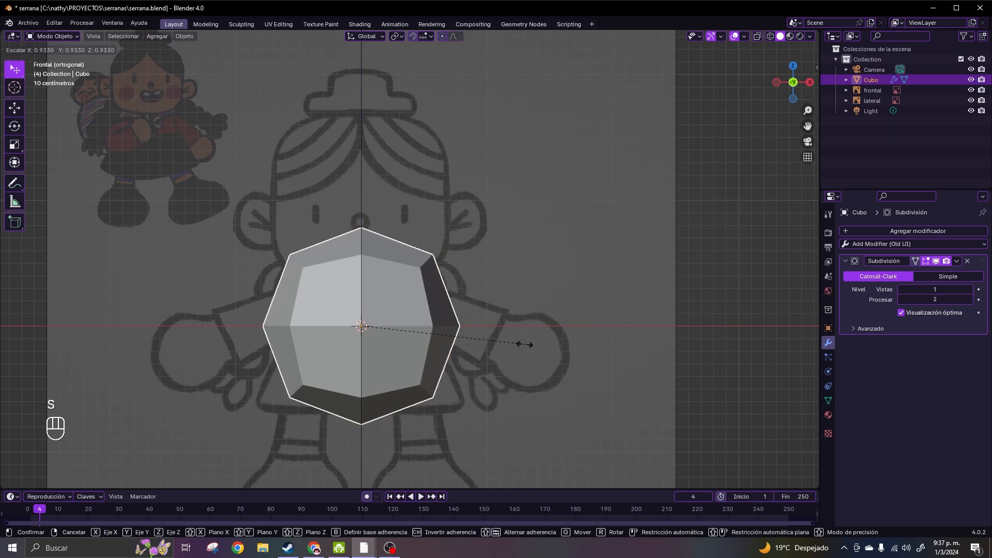
{"action": "left_click", "coordinate": [508, 355]}
{"action": "key", "text": "g"}
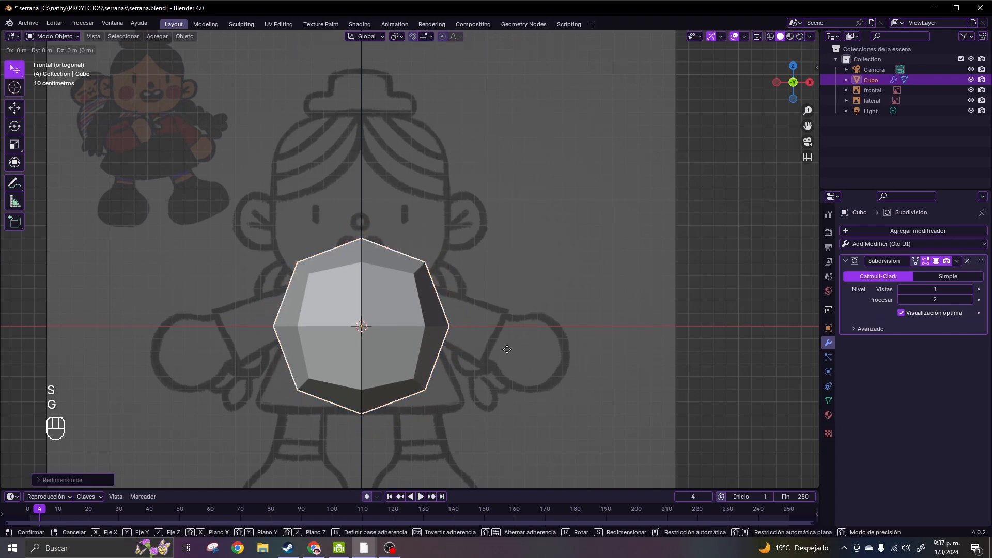
{"action": "key", "text": "z"}
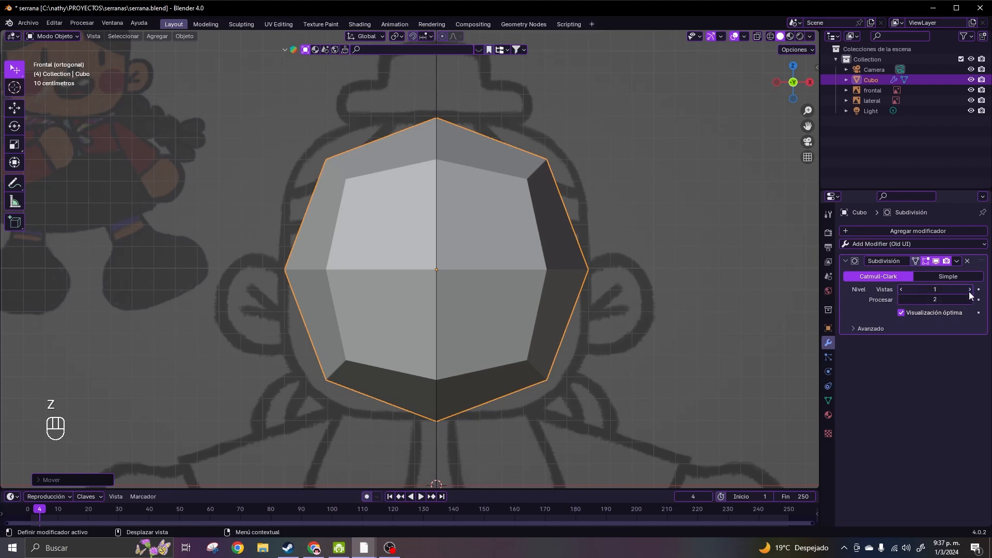
- Set both the viewport and render levels of the cube's Subdivision modifier to 3
{"action": "left_click", "coordinate": [970, 290]}
{"action": "left_click", "coordinate": [970, 300]}
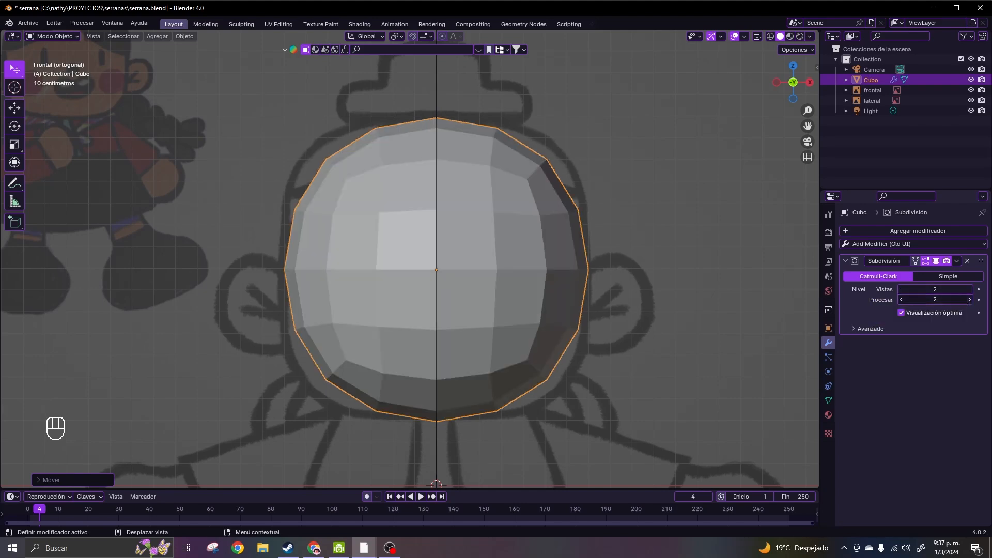
{"action": "left_click", "coordinate": [970, 290]}
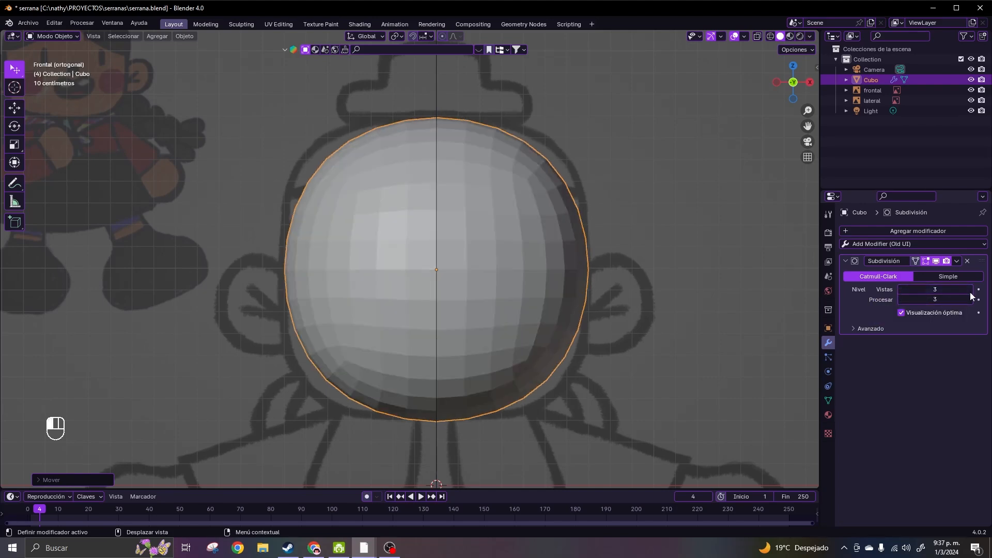
- Add a horizontal loop cut around the cube in Edit Mode, slightly below its middle
{"action": "key", "text": "Tab"}
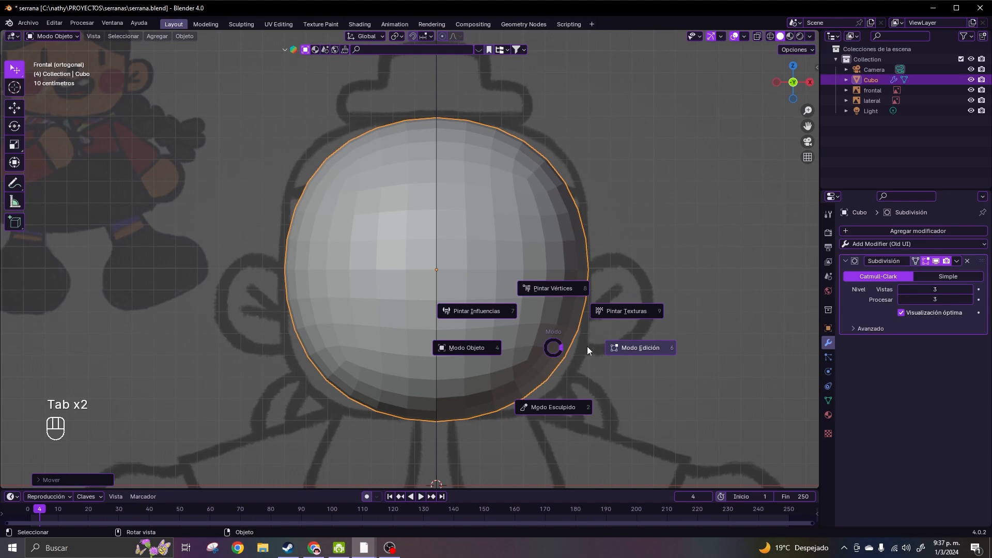
{"action": "left_click", "coordinate": [620, 349]}
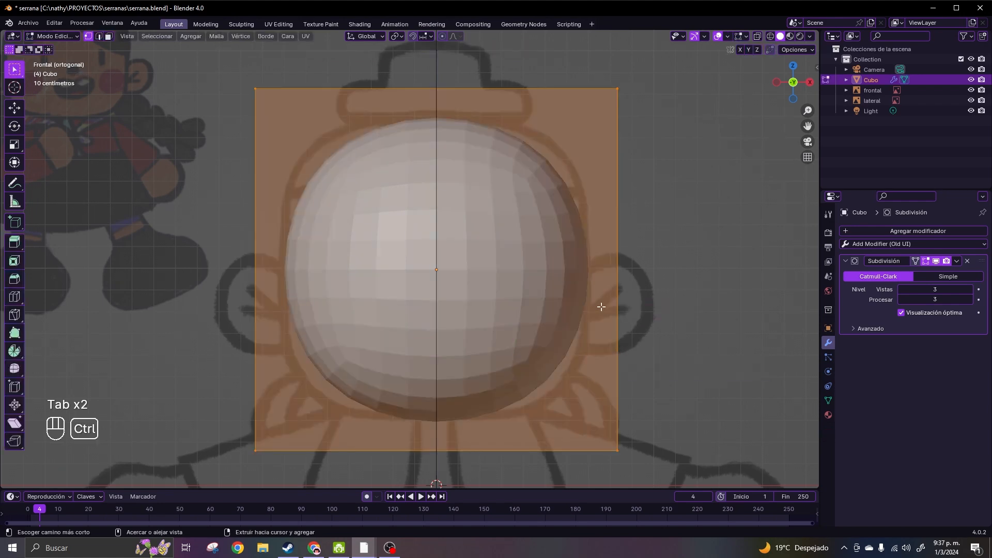
{"action": "key", "text": "ctrl+r"}
{"action": "left_click", "coordinate": [610, 289]}
{"action": "left_click", "coordinate": [613, 304]}
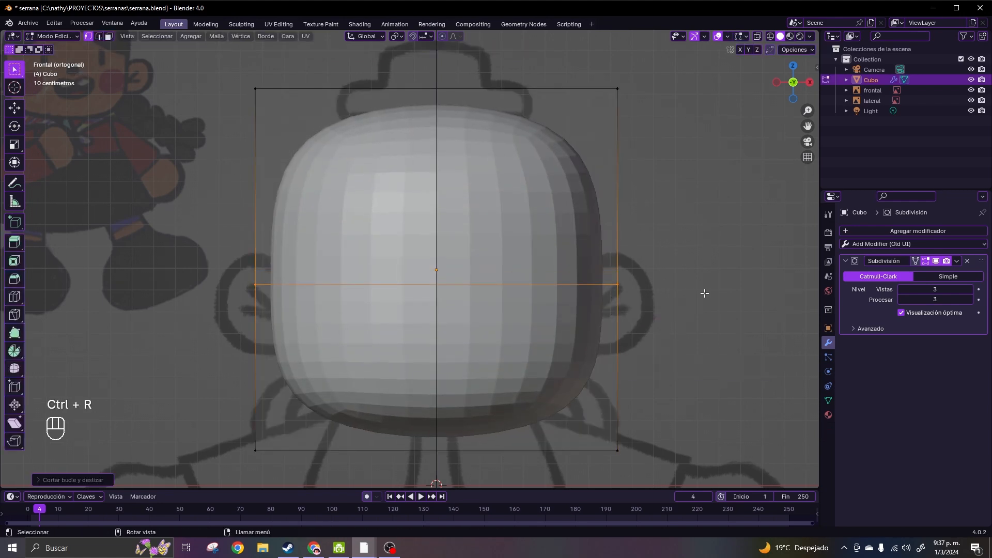
- Return the cube to Object Mode and turn on X-ray display to show the face sketch through it
{"action": "key", "text": "Tab"}
{"action": "left_click", "coordinate": [567, 297]}
{"action": "left_click", "coordinate": [760, 36]}
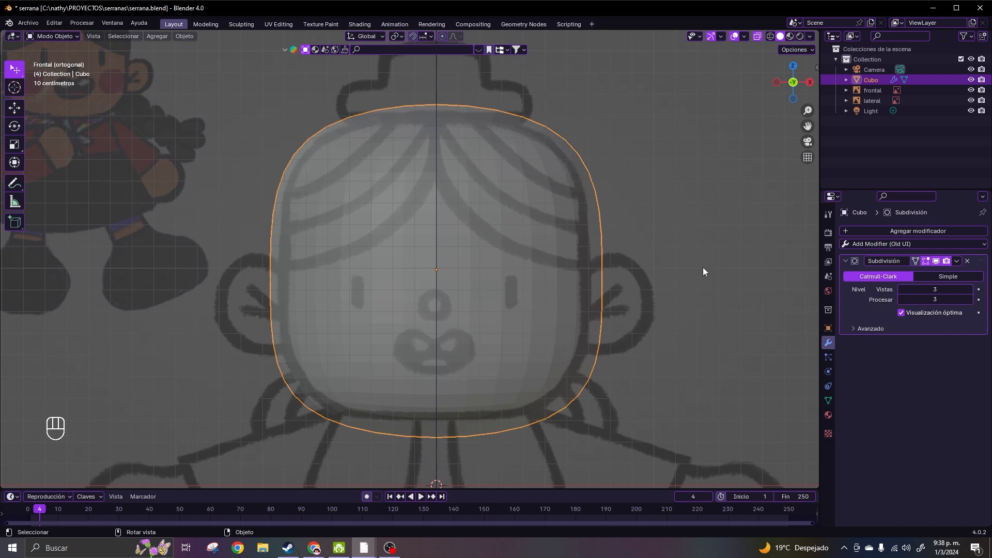
- Scale the head mesh uniformly to about 0.92 and shift it along Z to fit the head outline in the frontal drawing
{"action": "key", "text": "s"}
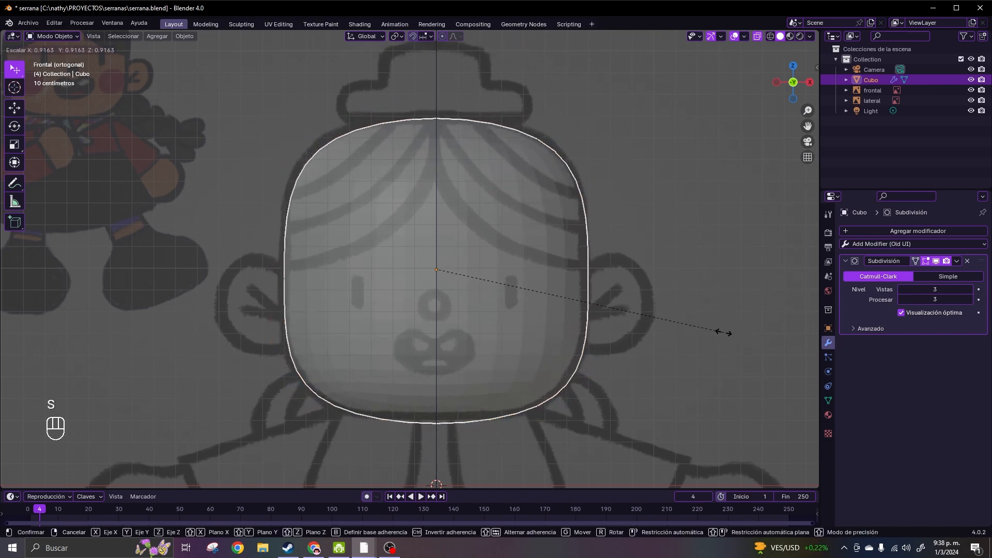
{"action": "left_click", "coordinate": [723, 332]}
{"action": "key", "text": "g"}
{"action": "key", "text": "z"}
{"action": "left_click", "coordinate": [742, 184]}
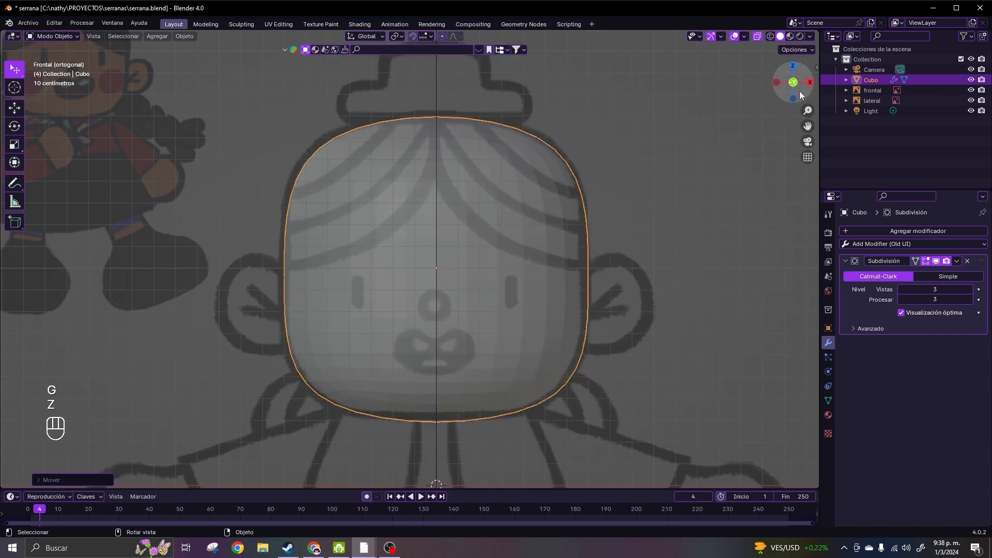
{"action": "left_click", "coordinate": [810, 82]}
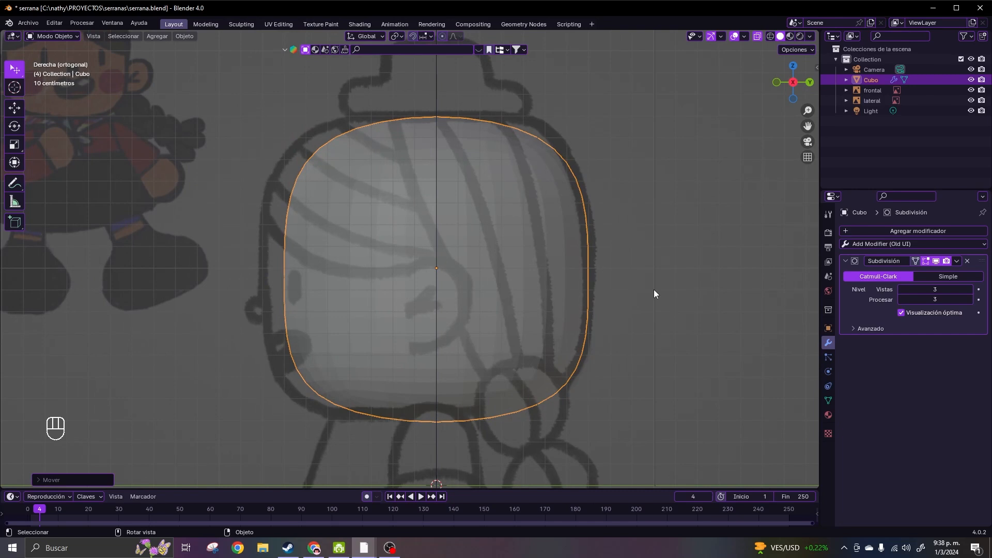
- Scale the head along Y to about 1.04 and shift it along Y to fit the side drawing
{"action": "key", "text": "s"}
{"action": "key", "text": "y"}
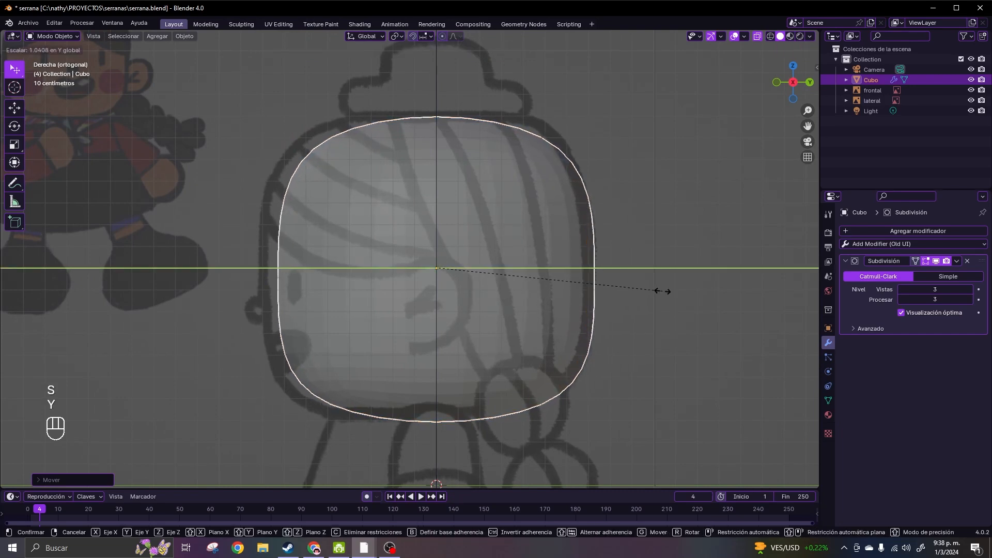
{"action": "left_click", "coordinate": [662, 291]}
{"action": "key", "text": "g"}
{"action": "key", "text": "y"}
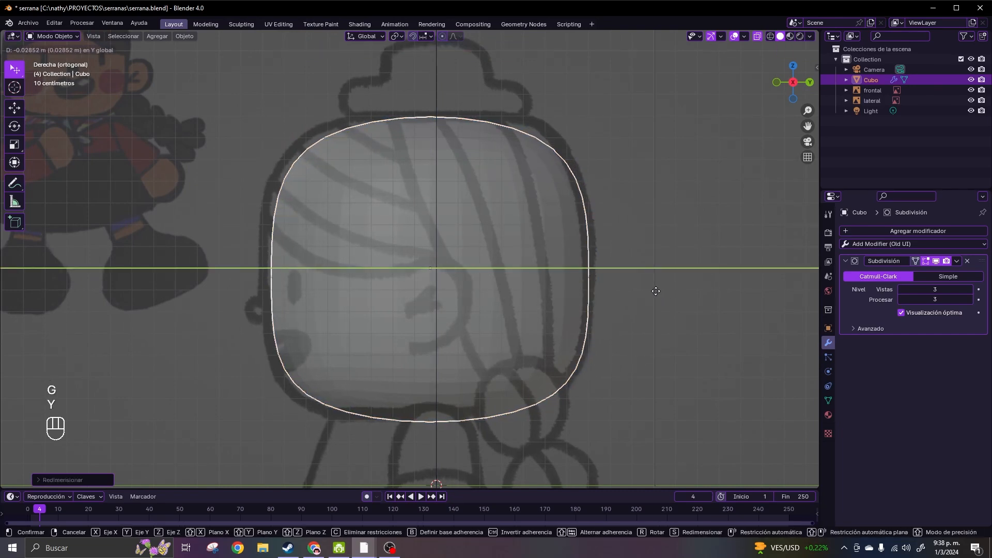
{"action": "left_click", "coordinate": [654, 295]}
- In the front view, enlarge the head slightly and raise it along Z to fit the frontal drawing
{"action": "key", "text": "KP_1"}
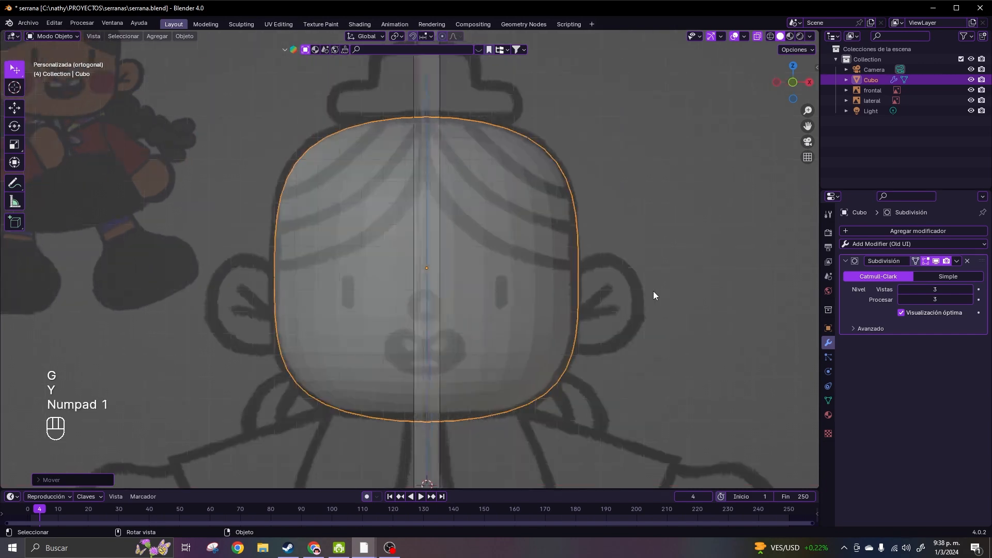
{"action": "key", "text": "s"}
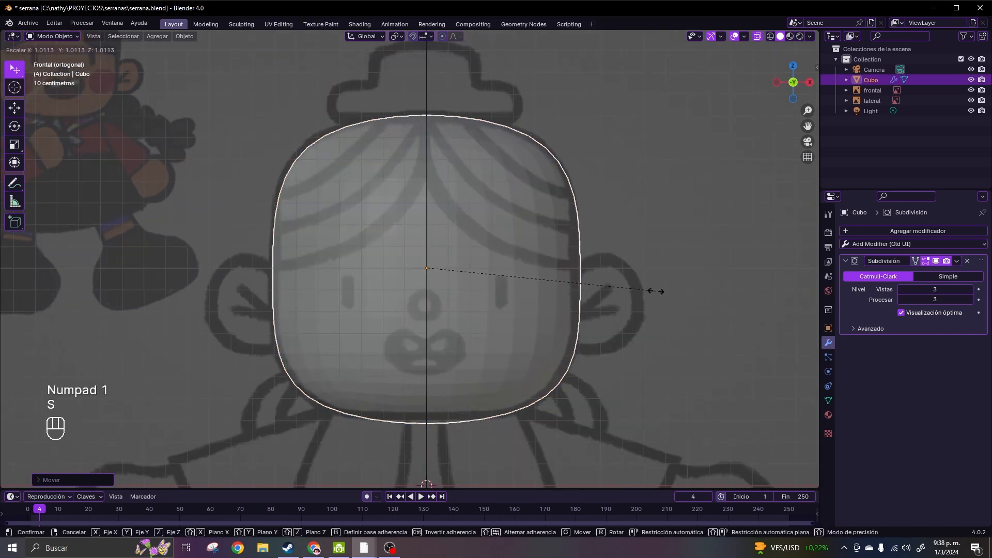
{"action": "left_click", "coordinate": [659, 290]}
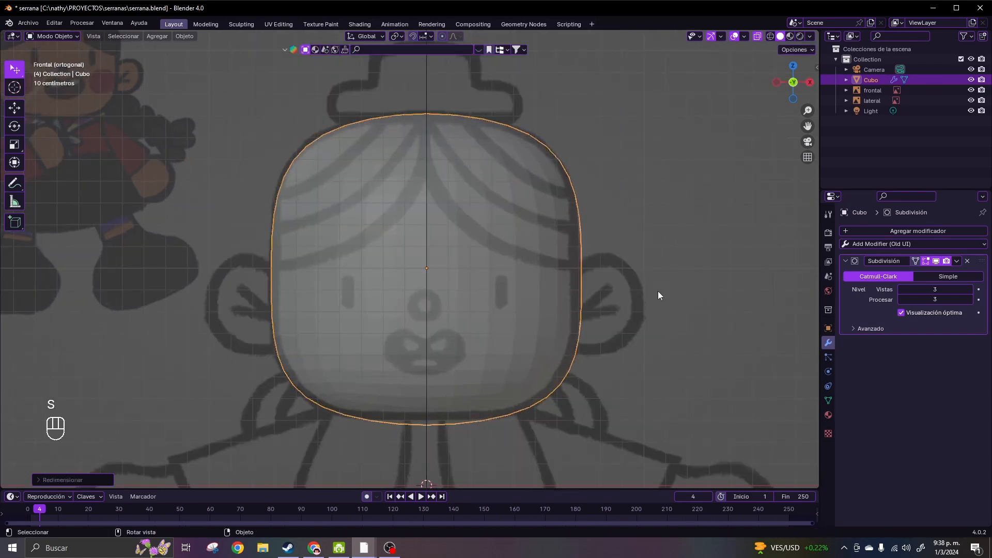
{"action": "key", "text": "g"}
{"action": "key", "text": "z"}
{"action": "left_click", "coordinate": [658, 289]}
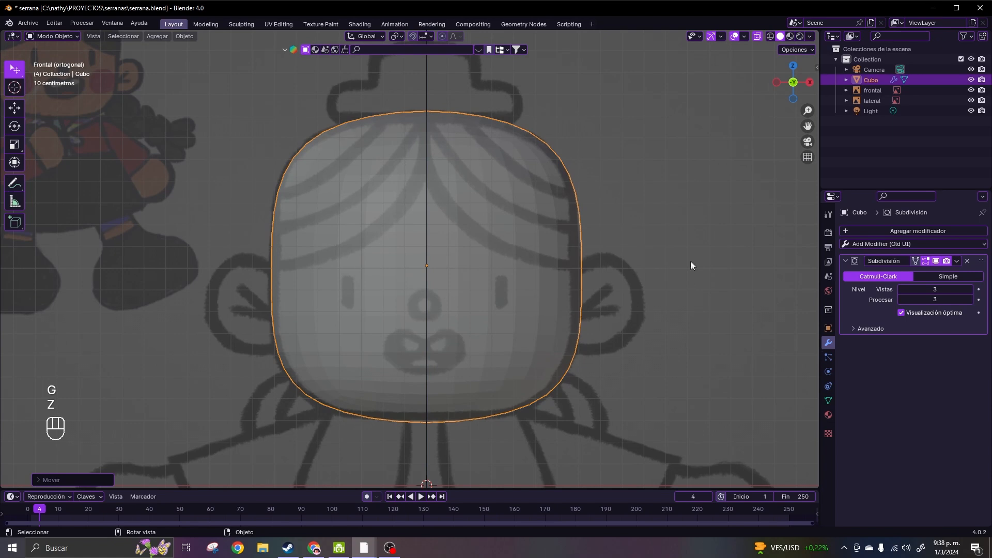
- Turn off X-ray display, apply the head's Subdivision modifier and shade the mesh smooth
{"action": "left_click", "coordinate": [757, 37]}
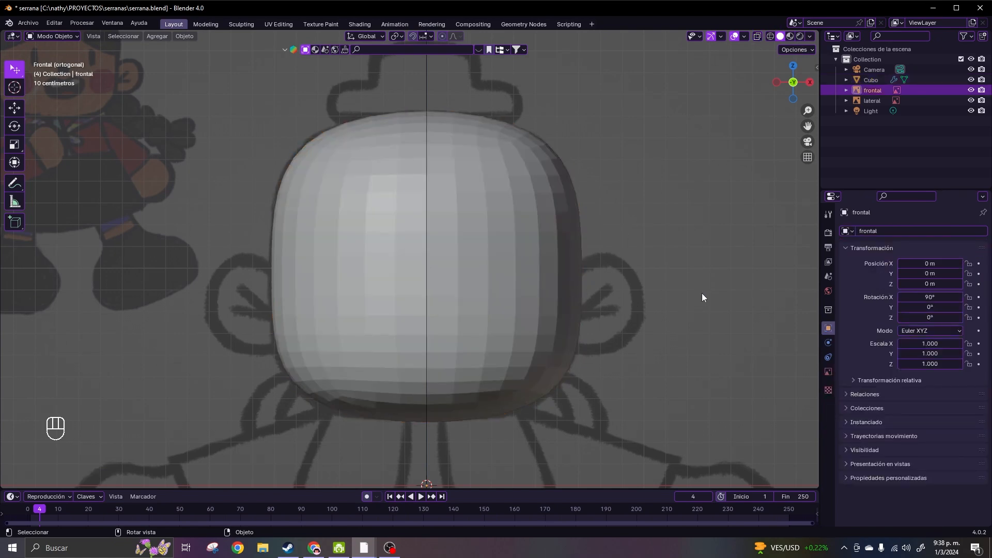
{"action": "left_click", "coordinate": [957, 261]}
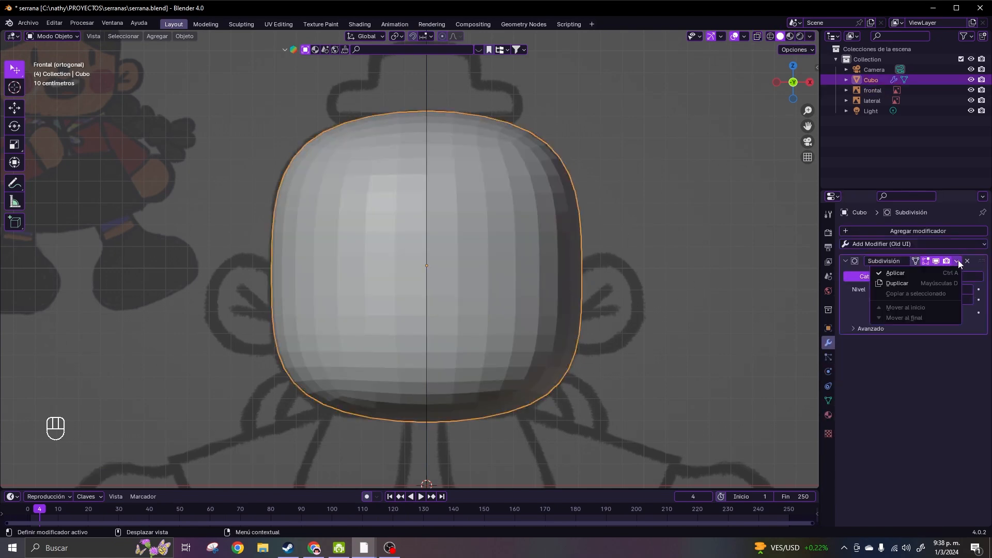
{"action": "left_click", "coordinate": [918, 278]}
{"action": "right_click", "coordinate": [542, 304]}
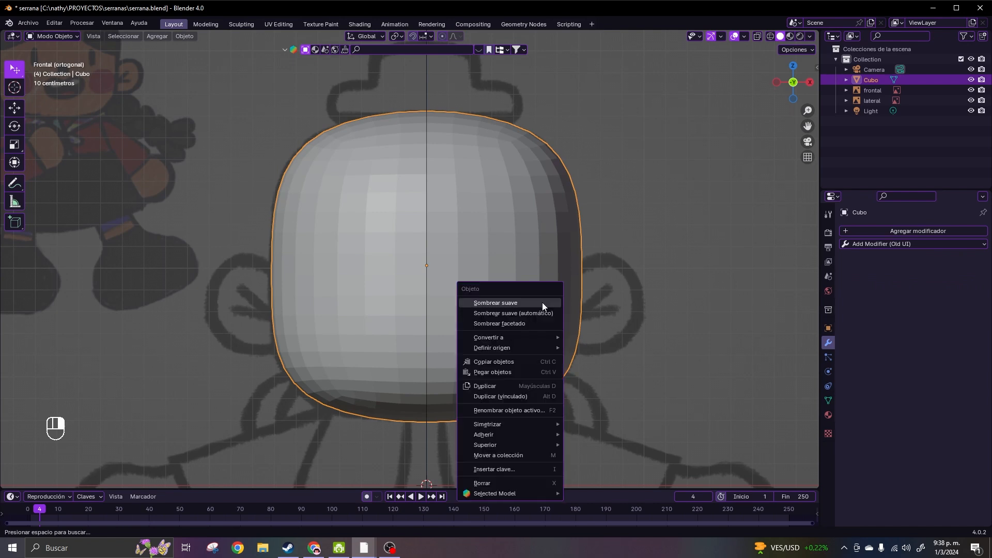
{"action": "left_click", "coordinate": [537, 302]}
- Enter Edit Mode on the head in face selection with nothing selected and X-ray display on
{"action": "key", "text": "Tab"}
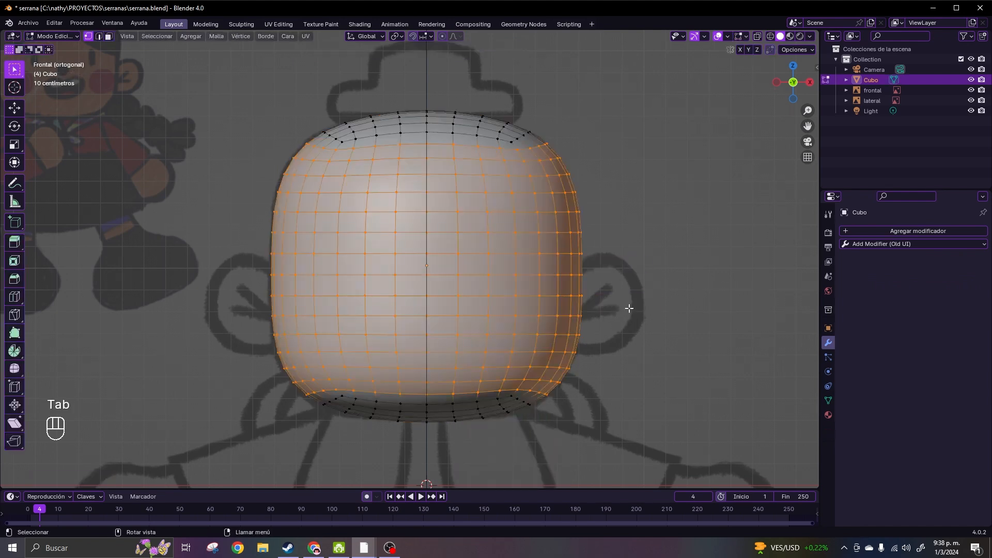
{"action": "scroll", "coordinate": [616, 311], "scroll_direction": "up", "scroll_amount": 1}
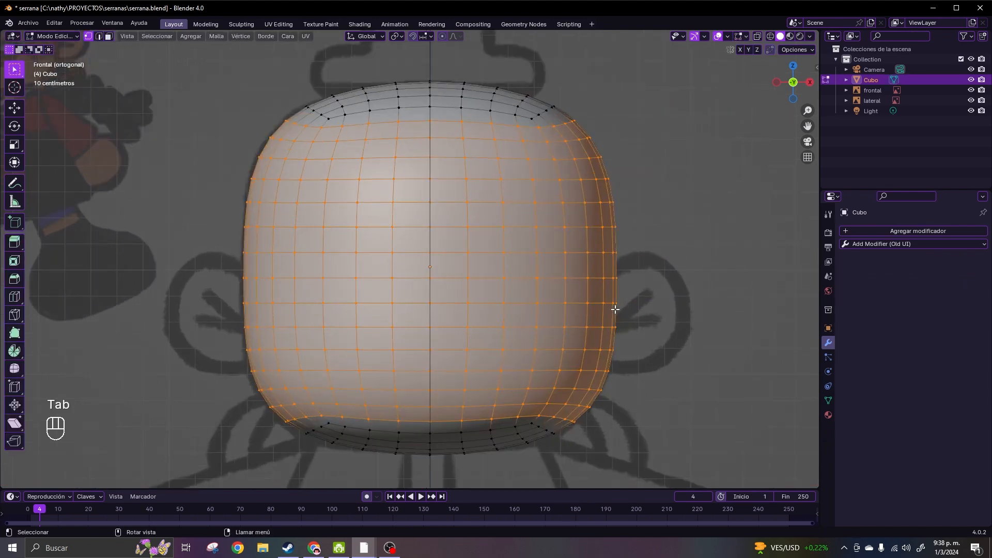
{"action": "left_click", "coordinate": [700, 140]}
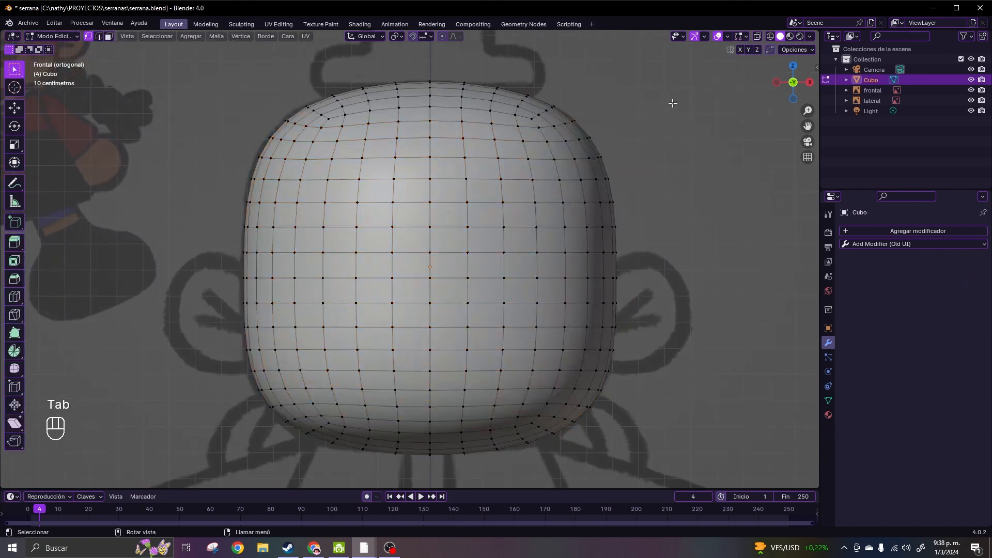
{"action": "left_click", "coordinate": [110, 38]}
{"action": "left_click", "coordinate": [758, 36]}
{"action": "scroll", "coordinate": [507, 328], "scroll_direction": "up", "scroll_amount": 2}
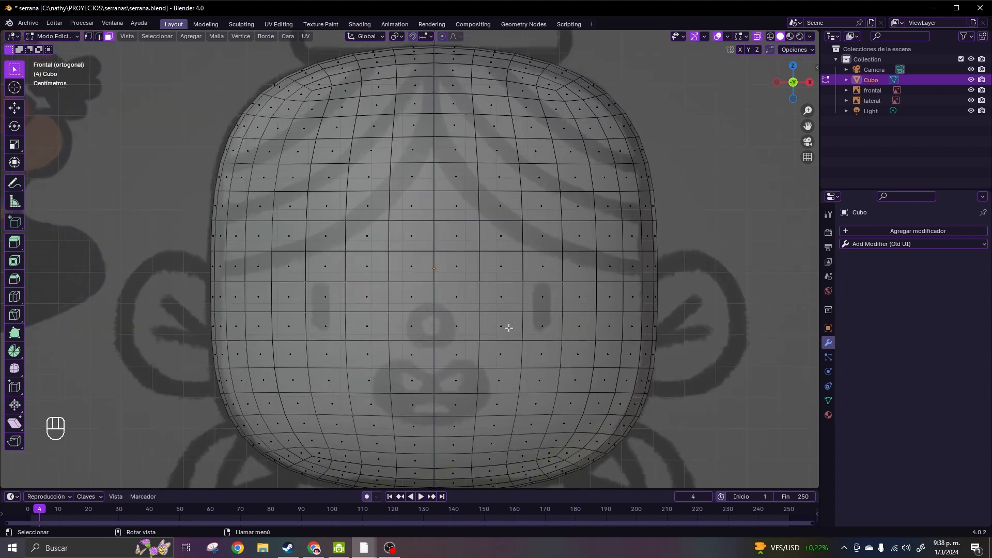
{"action": "middle_click_drag", "start_coordinate": [507, 328], "coordinate": [501, 277], "text": "shift"}
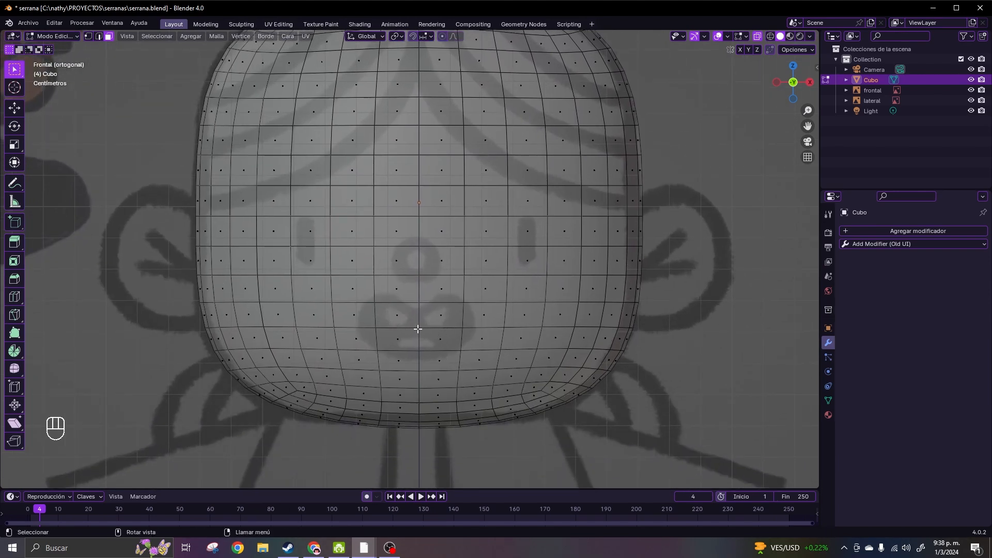
- With X-ray off, select the four central faces over the drawn mouth and widen them along X
{"action": "left_click", "coordinate": [758, 36]}
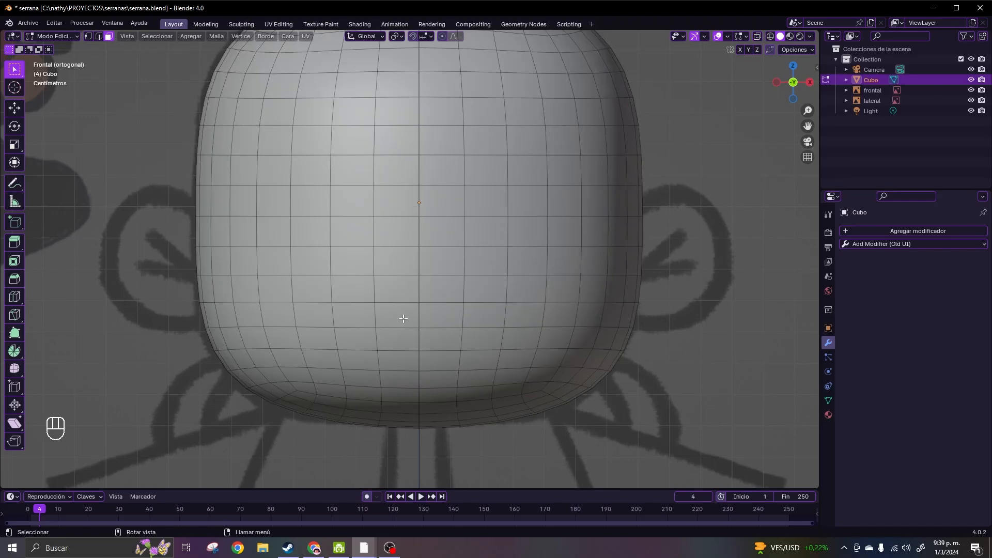
{"action": "left_click_drag", "start_coordinate": [395, 316], "coordinate": [443, 345]}
{"action": "key", "text": "KP_1"}
{"action": "key", "text": "s"}
{"action": "key", "text": "x"}
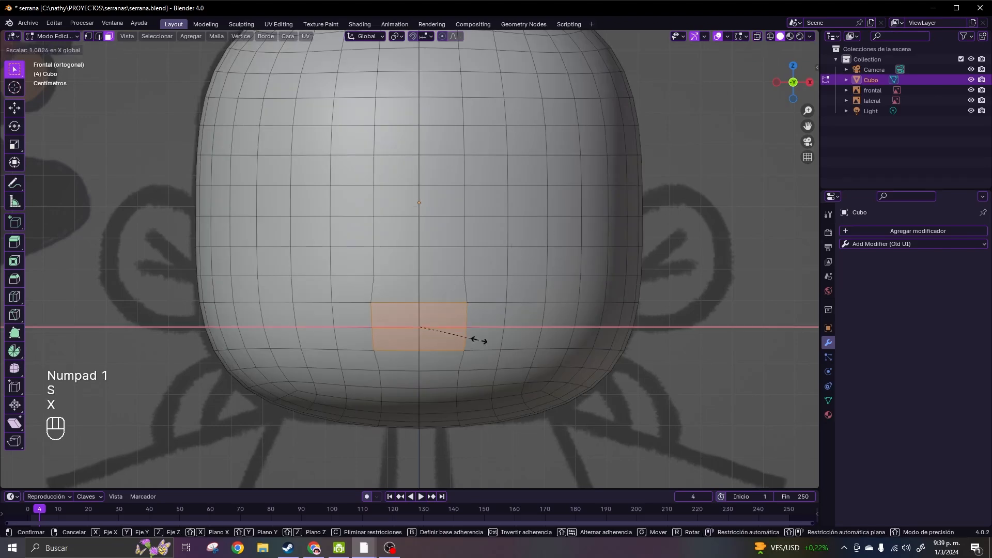
{"action": "left_click", "coordinate": [491, 339]}
- Extrude the four mouth faces along Y into the head in successive extrusions, ending in the front view
{"action": "middle_click_drag", "start_coordinate": [492, 340], "coordinate": [675, 348]}
{"action": "key", "text": "e"}
{"action": "key", "text": "y"}
{"action": "left_click", "coordinate": [594, 350]}
{"action": "key", "text": "e"}
{"action": "key", "text": "y"}
{"action": "left_click", "coordinate": [479, 346]}
{"action": "key", "text": "e"}
{"action": "key", "text": "y"}
{"action": "left_click", "coordinate": [511, 341]}
{"action": "key", "text": "KP_1"}
{"action": "key", "text": "Tab"}
{"action": "key", "text": "Tab"}
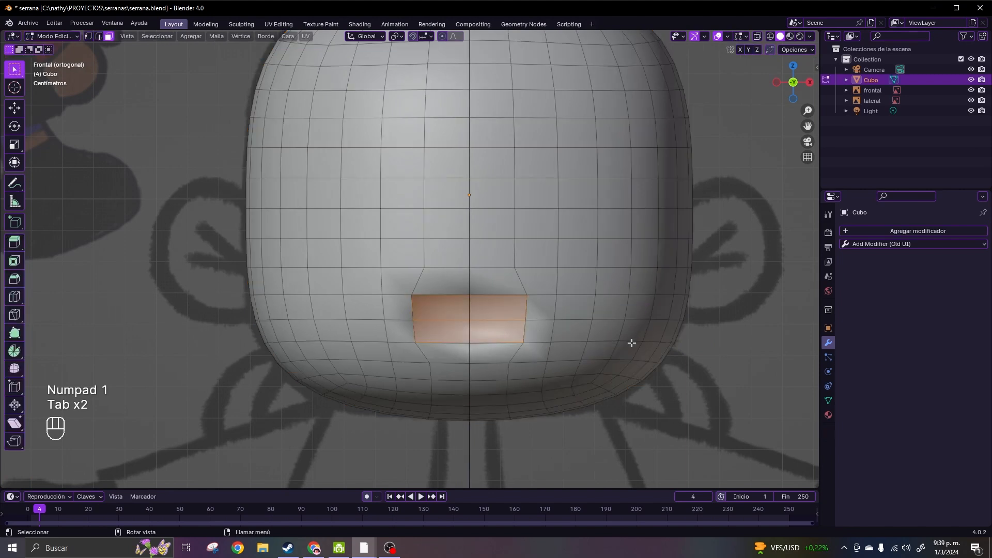
- Add a Subdivision Surface modifier to the head
{"action": "left_click", "coordinate": [897, 244]}
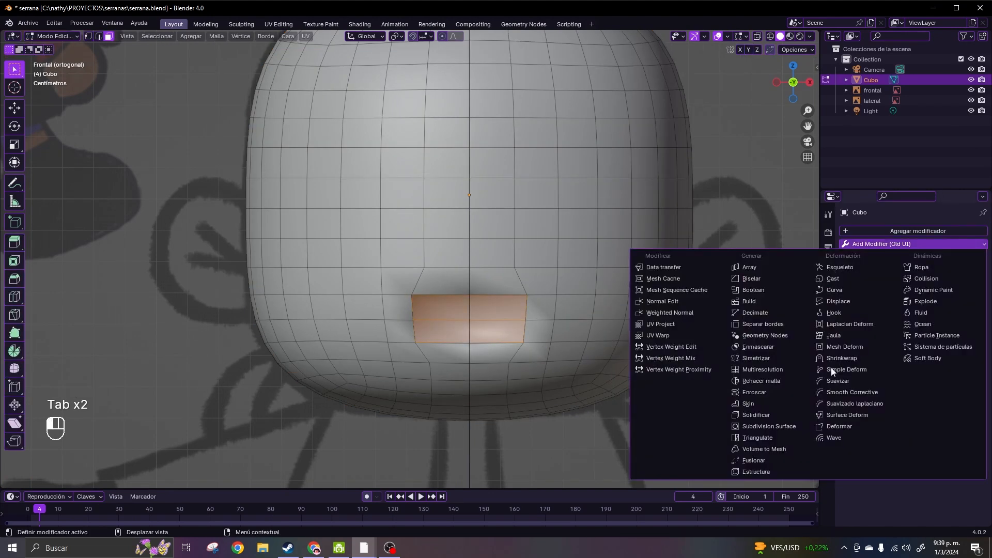
{"action": "left_click", "coordinate": [792, 426]}
{"action": "scroll", "coordinate": [788, 395], "scroll_direction": "up", "scroll_amount": 3}
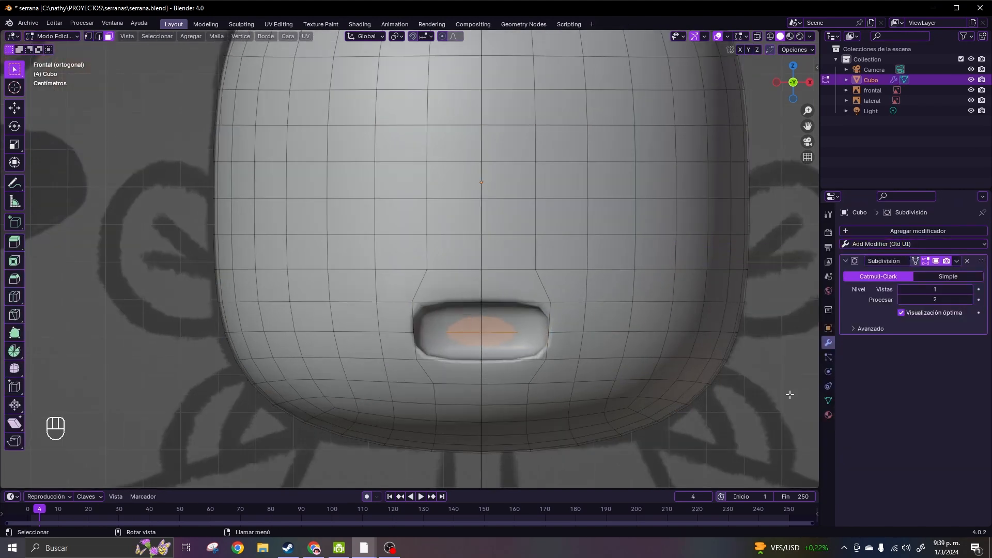
{"action": "middle_click_drag", "start_coordinate": [781, 399], "coordinate": [708, 373], "text": "shift"}
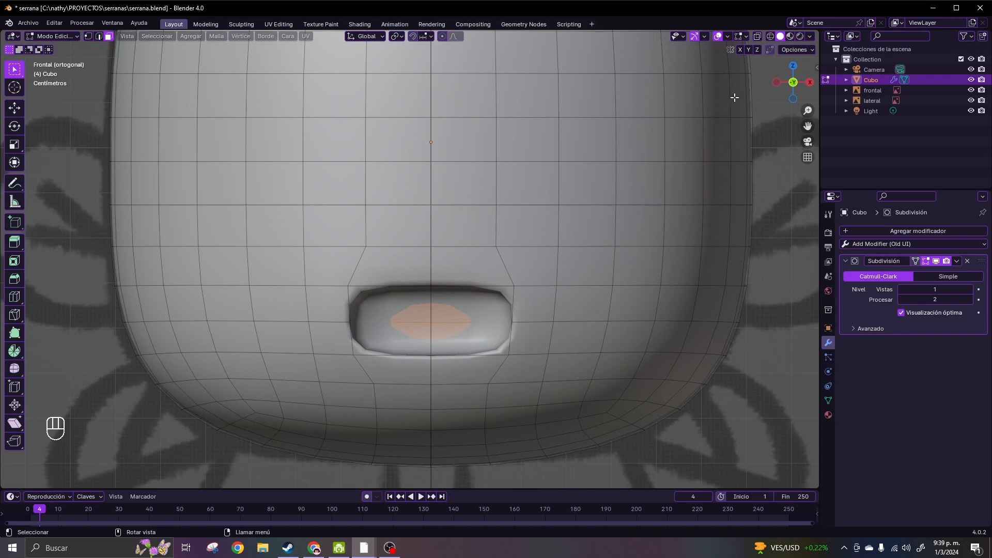
- Enable X mirror editing and switch to vertex selection with X-ray display on
{"action": "left_click", "coordinate": [740, 49]}
{"action": "left_click", "coordinate": [88, 36]}
{"action": "left_click", "coordinate": [758, 36]}
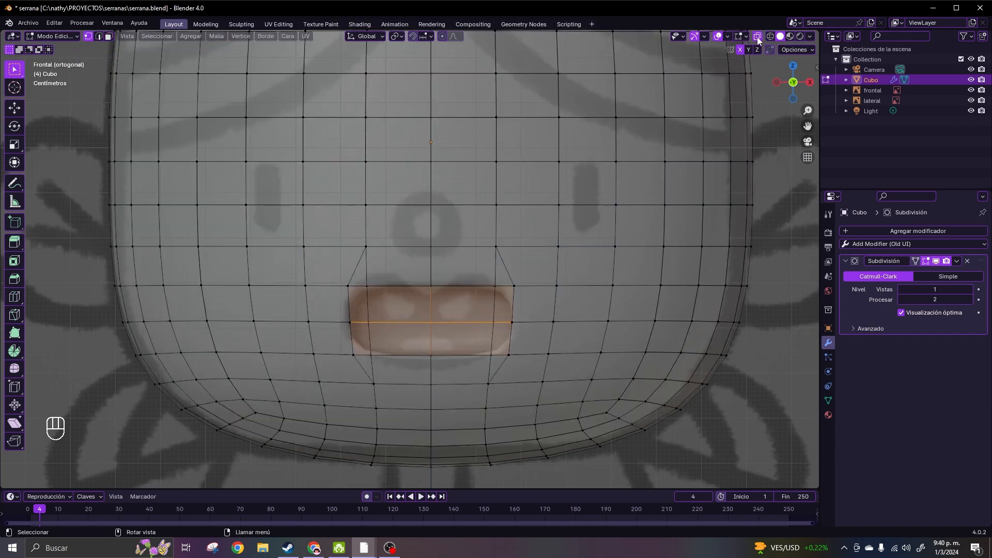
- Reshape the mouth's upper edge to the drawing by lowering its centre vertex and moving the corner vertices up and inward
{"action": "left_click", "coordinate": [347, 286]}
{"action": "key", "text": "g"}
{"action": "left_click", "coordinate": [402, 284]}
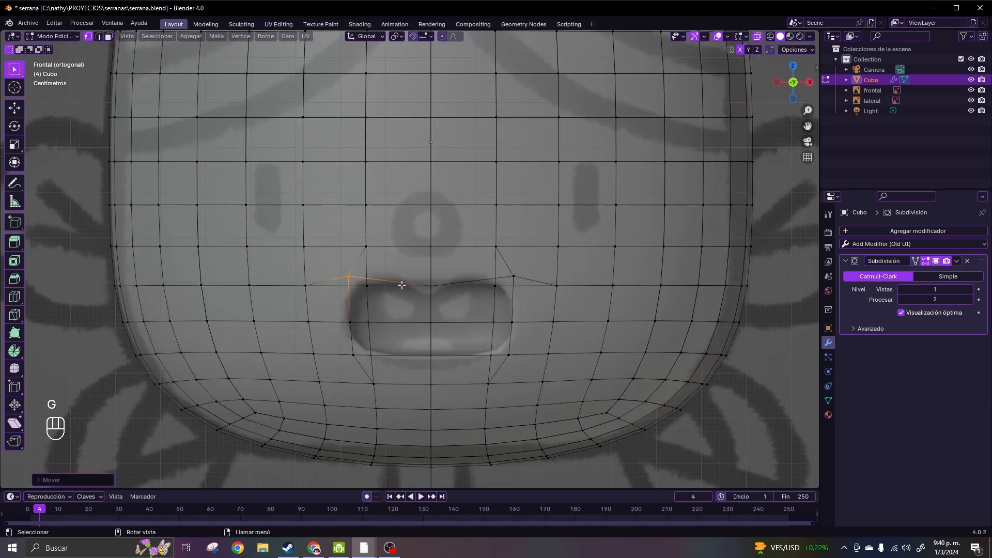
{"action": "middle_click_drag", "start_coordinate": [402, 285], "coordinate": [457, 311]}
{"action": "key", "text": "KP_1"}
{"action": "key", "text": "g"}
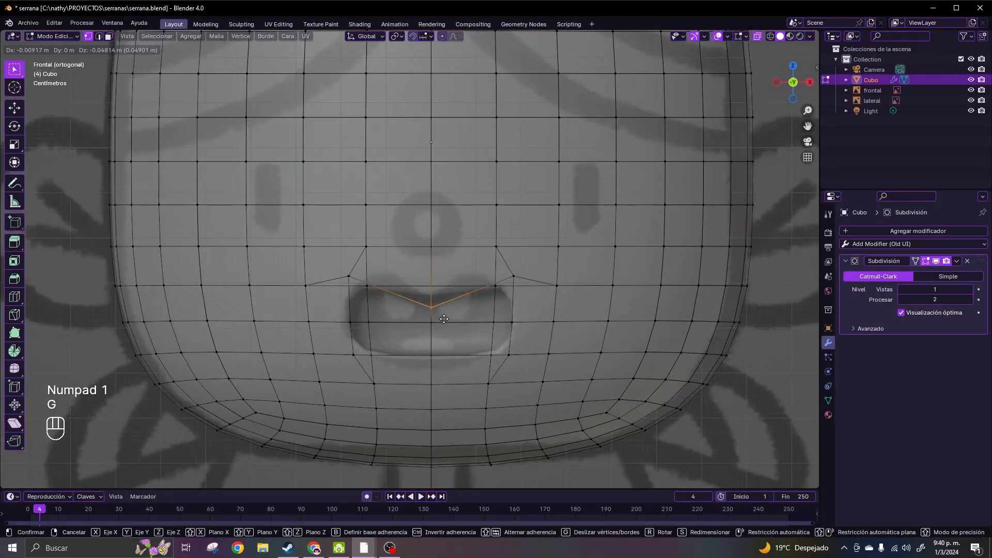
{"action": "left_click", "coordinate": [444, 319]}
{"action": "left_click", "coordinate": [347, 277]}
{"action": "key", "text": "g"}
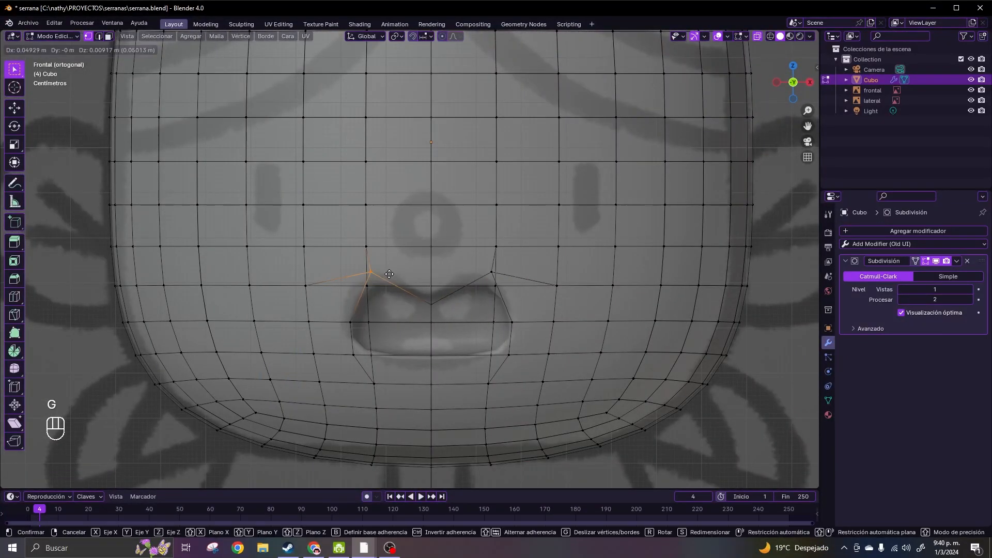
{"action": "left_click", "coordinate": [382, 274]}
- Move the mouth's side vertices up and outward and lower its bottom centre vertex to follow the drawing
{"action": "left_click", "coordinate": [512, 323]}
{"action": "left_click", "coordinate": [355, 329]}
{"action": "key", "text": "g"}
{"action": "left_click", "coordinate": [344, 314]}
{"action": "middle_click_drag", "start_coordinate": [345, 314], "coordinate": [361, 323]}
{"action": "left_click", "coordinate": [433, 357]}
{"action": "key", "text": "KP_1"}
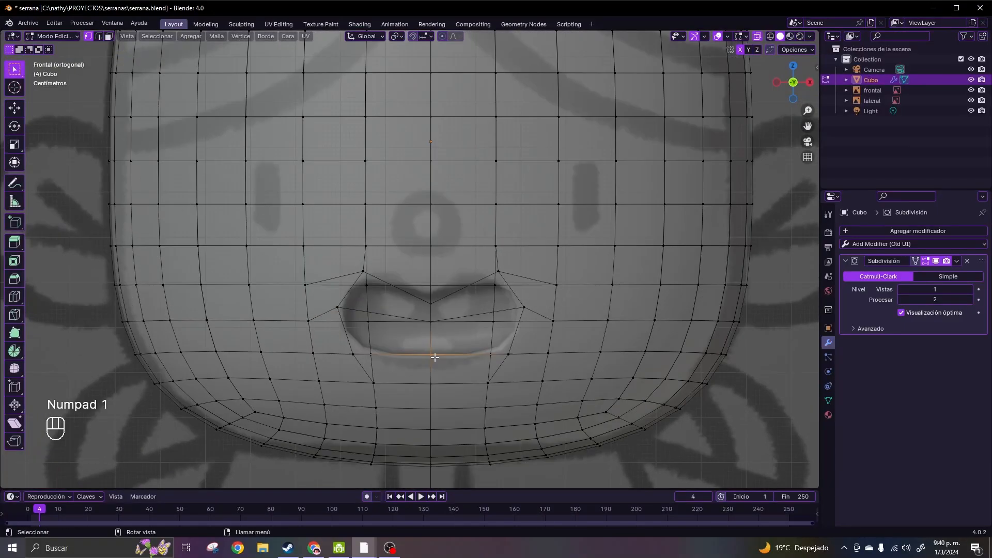
{"action": "key", "text": "g"}
{"action": "left_click", "coordinate": [431, 373]}
- Lower the centre vertex just below the mouth slightly and turn off X-ray display
{"action": "middle_click_drag", "start_coordinate": [670, 202], "coordinate": [674, 199]}
{"action": "middle_click_drag", "start_coordinate": [601, 225], "coordinate": [618, 236]}
{"action": "key", "text": "KP_1"}
{"action": "scroll", "coordinate": [537, 343], "scroll_direction": "up", "scroll_amount": 1}
{"action": "left_click", "coordinate": [438, 410], "text": "shift"}
{"action": "middle_click_drag", "start_coordinate": [438, 412], "coordinate": [550, 410]}
{"action": "key", "text": "KP_1"}
{"action": "scroll", "coordinate": [672, 310], "scroll_direction": "down", "scroll_amount": 2}
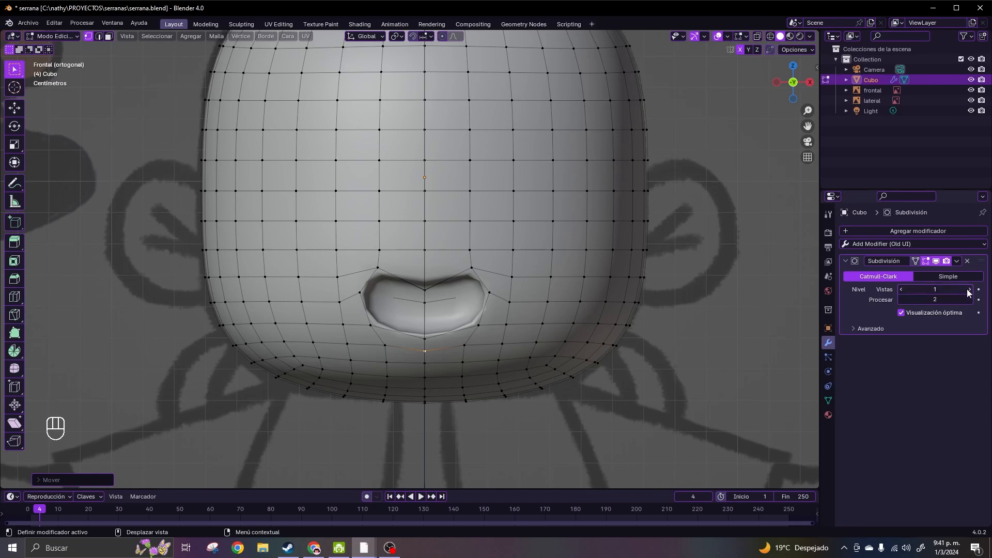
- Set the Subdivision modifier's viewport level to 2 and check the mouth's shape in Object Mode before returning to Edit Mode
{"action": "left_click", "coordinate": [968, 290]}
{"action": "key", "text": "Tab"}
{"action": "left_click", "coordinate": [669, 349]}
{"action": "mouse_move", "coordinate": [668, 349]}
{"action": "middle_mouse_down"}
{"action": "mouse_move", "coordinate": [577, 333]}
{"action": "mouse_move", "coordinate": [681, 345]}
{"action": "mouse_move", "coordinate": [638, 352]}
{"action": "mouse_move", "coordinate": [667, 369]}
{"action": "mouse_move", "coordinate": [675, 362]}
{"action": "middle_mouse_up"}
{"action": "key", "text": "KP_1"}
{"action": "scroll", "coordinate": [501, 311], "scroll_direction": "up", "scroll_amount": 2}
{"action": "left_click", "coordinate": [523, 336]}
{"action": "key", "text": "Tab"}
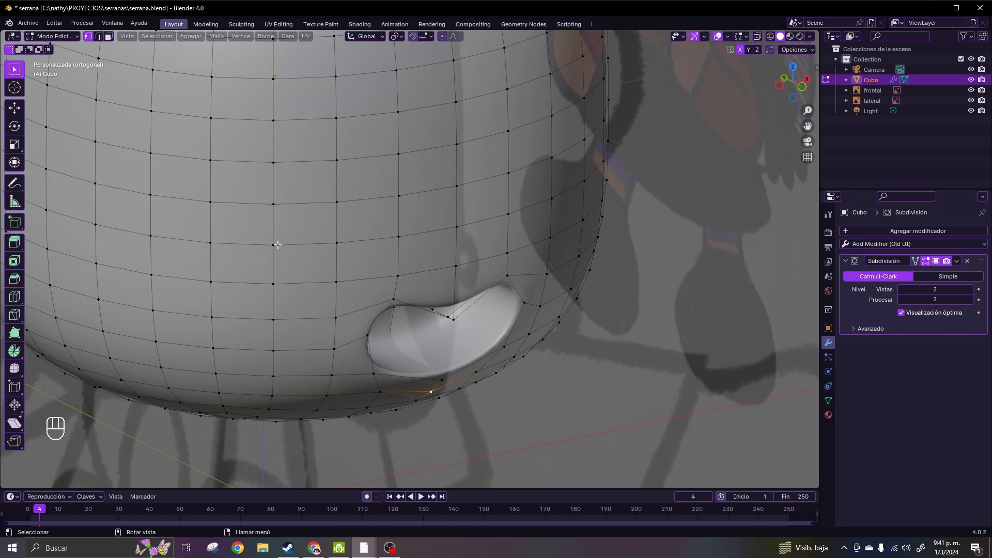
- Show the edit cage on the subdivided surface and move the edge loop inside the mouth opening along Y
{"action": "left_click", "coordinate": [927, 262]}
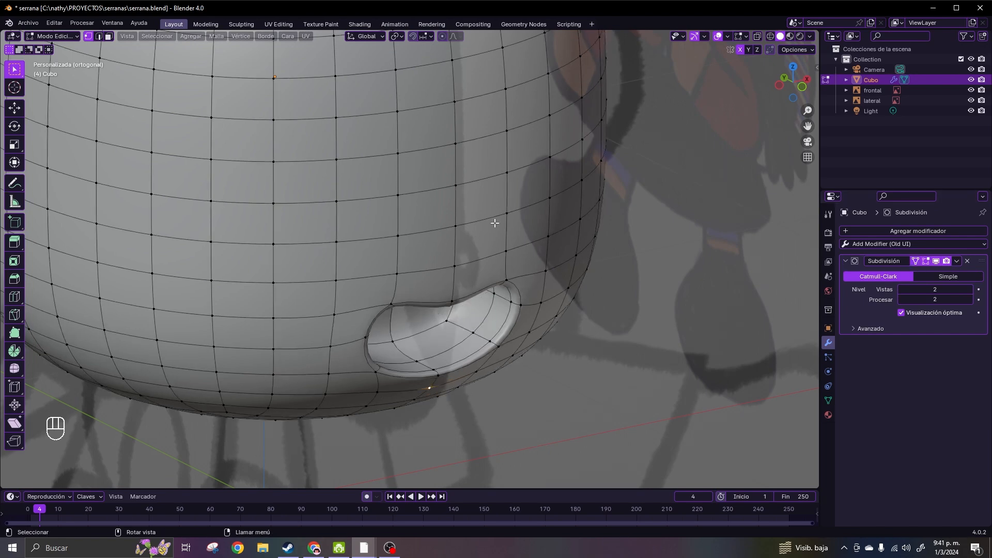
{"action": "middle_click_drag", "start_coordinate": [514, 250], "coordinate": [498, 314]}
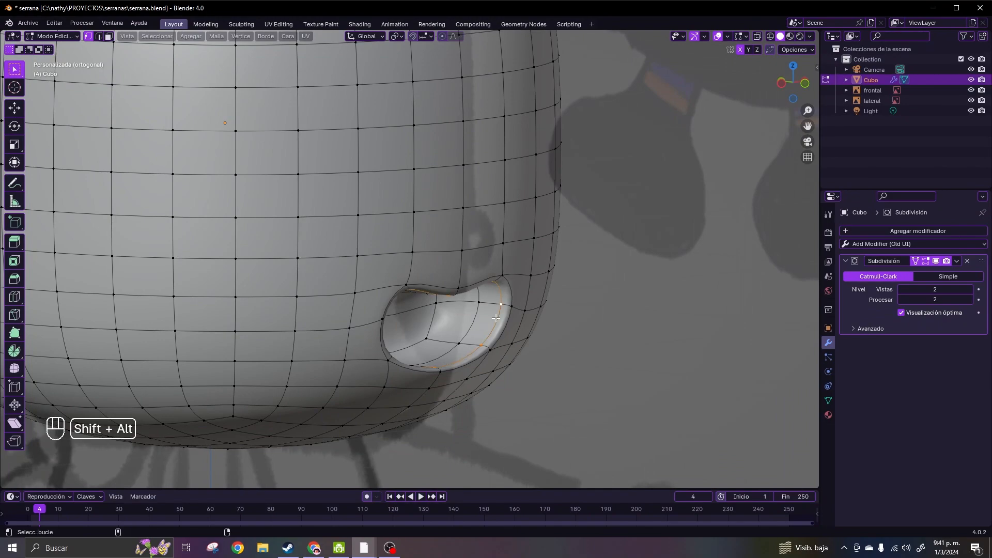
{"action": "middle_click_drag", "start_coordinate": [497, 320], "coordinate": [496, 292]}
{"action": "key", "text": "g"}
{"action": "key", "text": "y"}
{"action": "left_click", "coordinate": [455, 334]}
- Select the four faces at the back of the mouth and move them deeper into the head along Y
{"action": "key", "text": "3"}
{"action": "left_click", "coordinate": [455, 318]}
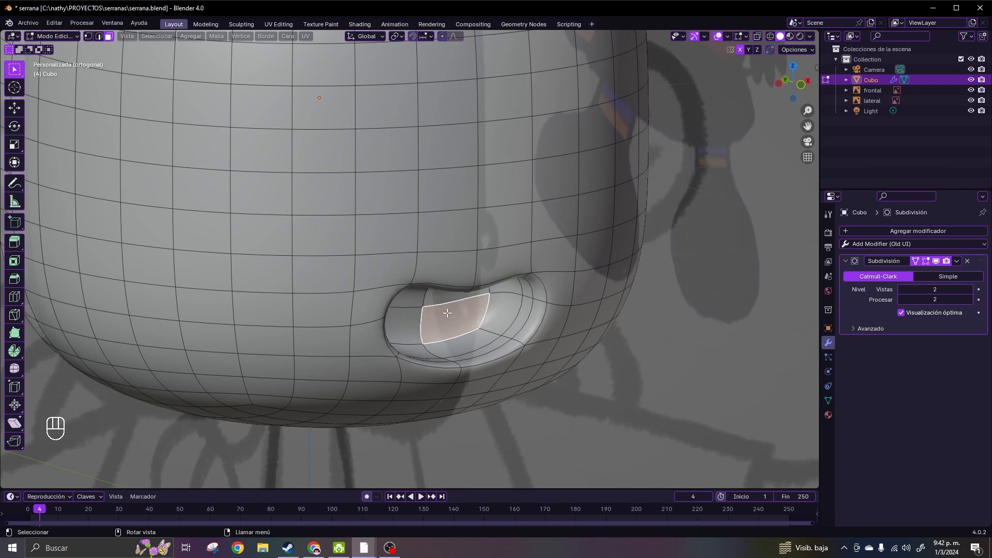
{"action": "middle_click_drag", "start_coordinate": [455, 318], "coordinate": [417, 300]}
{"action": "left_click", "coordinate": [444, 287], "text": "shift"}
{"action": "left_click", "coordinate": [383, 289], "text": "shift"}
{"action": "left_click", "coordinate": [388, 317], "text": "shift"}
{"action": "middle_click_drag", "start_coordinate": [434, 333], "coordinate": [506, 346]}
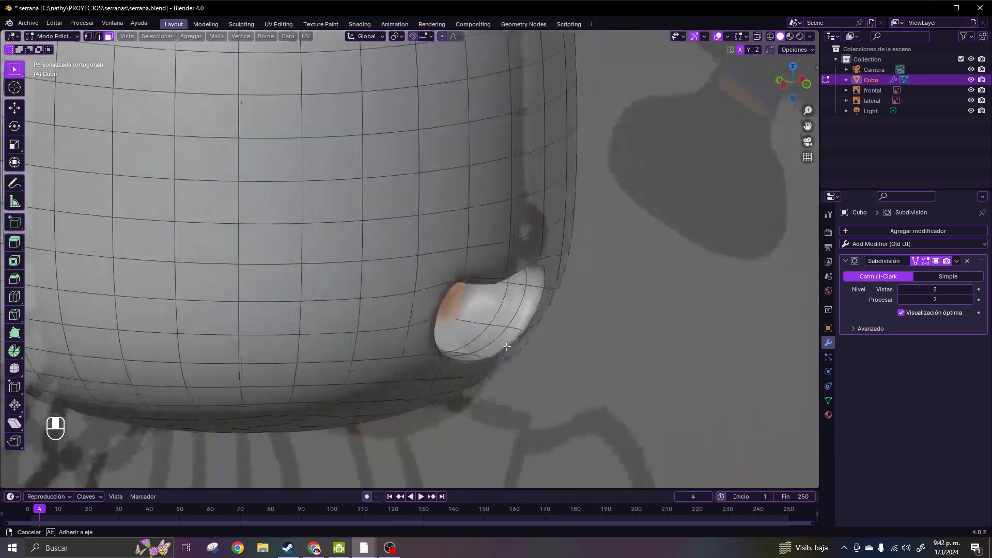
{"action": "key", "text": "g"}
{"action": "key", "text": "y"}
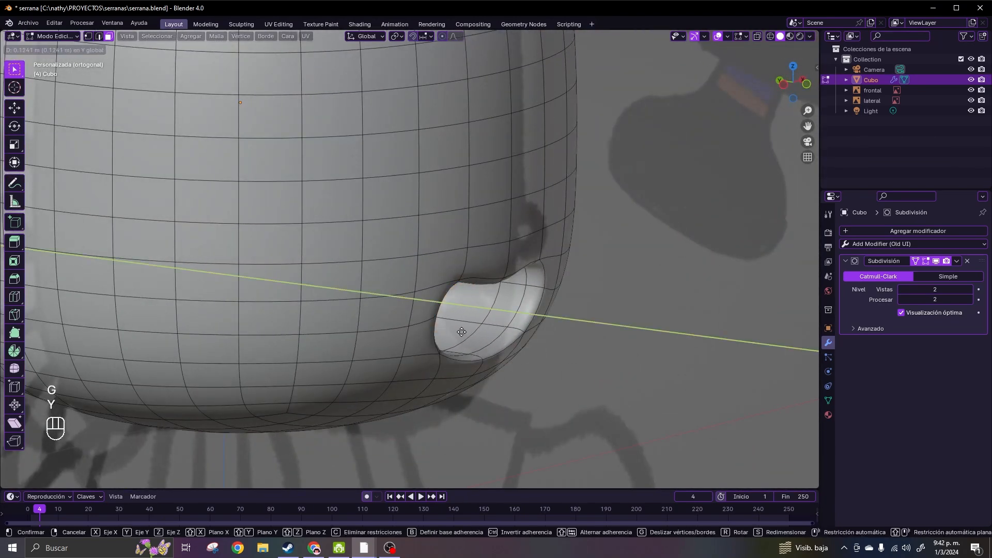
{"action": "left_click", "coordinate": [462, 332]}
- In the front view, scale up the mouth's back faces uniformly to fill the opening
{"action": "key", "text": "KP_1"}
{"action": "key", "text": "s"}
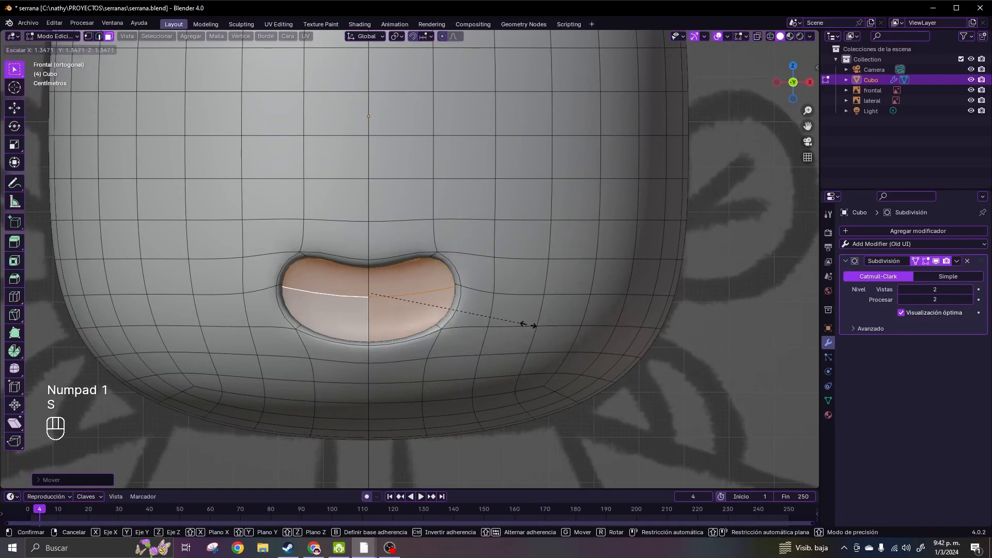
{"action": "left_click", "coordinate": [557, 326]}
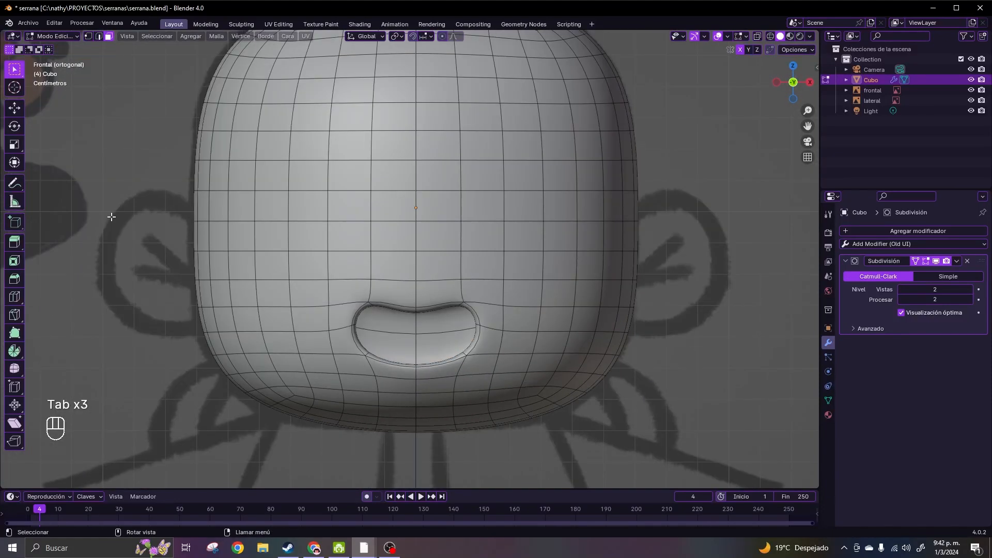
- Add a cube inside the head mesh and, in the front view, scale it down to a small ball
{"action": "left_click", "coordinate": [197, 36]}
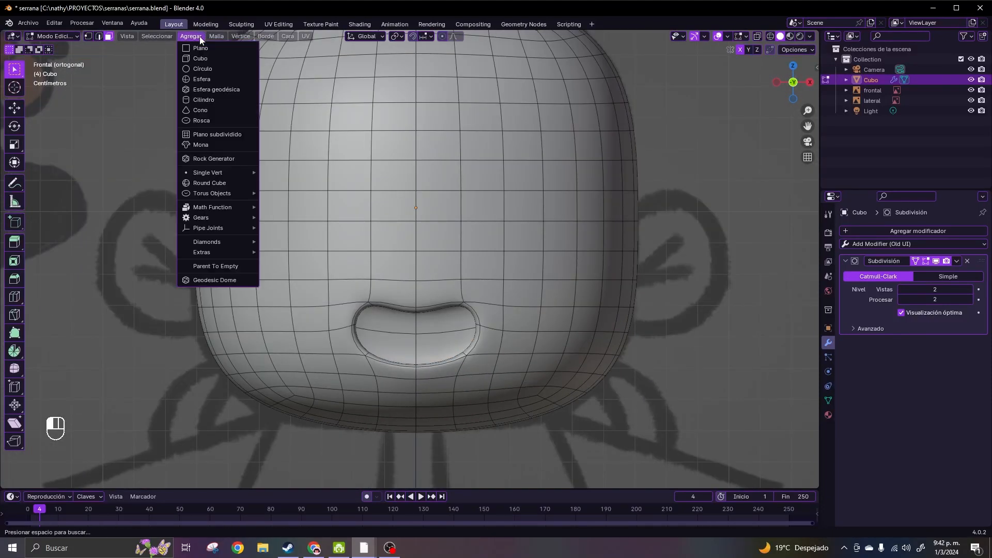
{"action": "left_click", "coordinate": [200, 39]}
{"action": "left_click", "coordinate": [198, 40]}
{"action": "left_click", "coordinate": [209, 58]}
{"action": "scroll", "coordinate": [425, 411], "scroll_direction": "down", "scroll_amount": 4}
{"action": "middle_click_drag", "start_coordinate": [481, 409], "coordinate": [480, 403]}
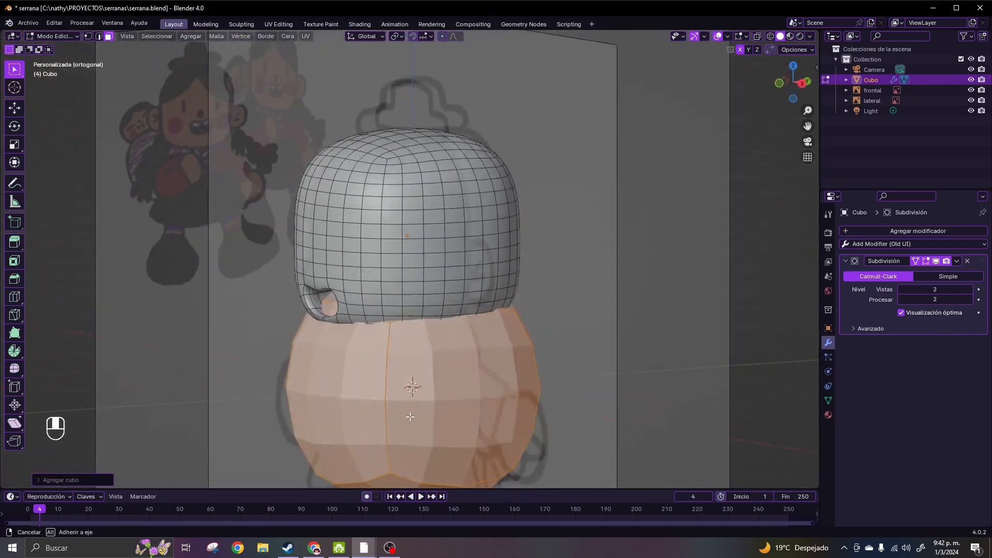
{"action": "key", "text": "KP_1"}
{"action": "key", "text": "s"}
{"action": "left_click", "coordinate": [429, 386]}
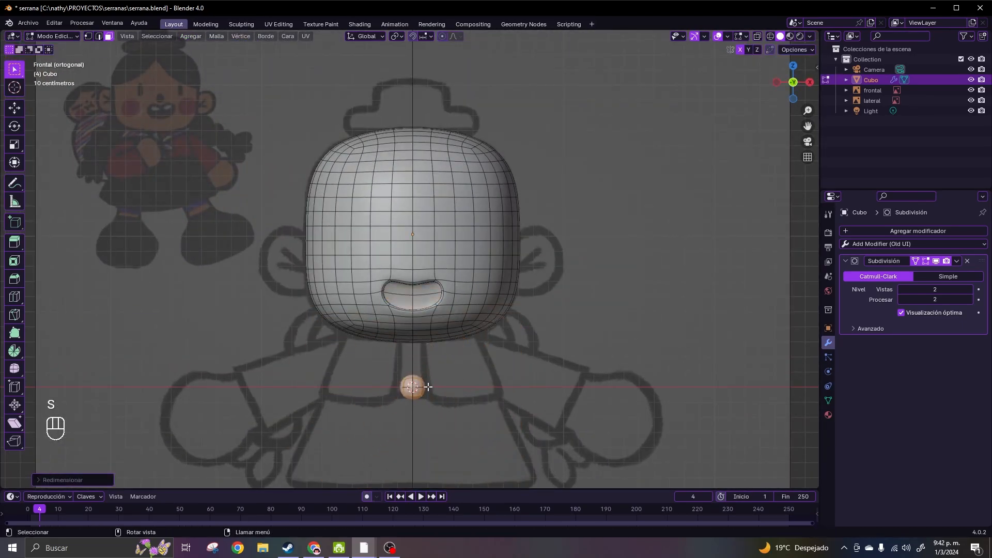
- Move the small ball up along Z and forward along Y so it sits inside the mouth opening
{"action": "scroll", "coordinate": [429, 386], "scroll_direction": "up", "scroll_amount": 3}
{"action": "key", "text": "g"}
{"action": "key", "text": "z"}
{"action": "key", "text": "y"}
{"action": "middle_click_drag", "start_coordinate": [435, 326], "coordinate": [539, 325]}
{"action": "left_click", "coordinate": [412, 392]}
{"action": "key", "text": "KP_1"}
{"action": "scroll", "coordinate": [490, 301], "scroll_direction": "up", "scroll_amount": 2}
{"action": "scroll", "coordinate": [538, 336], "scroll_direction": "up", "scroll_amount": 1}
{"action": "key", "text": "g"}
{"action": "left_click", "coordinate": [468, 320]}
{"action": "key", "text": "ctrl+z"}
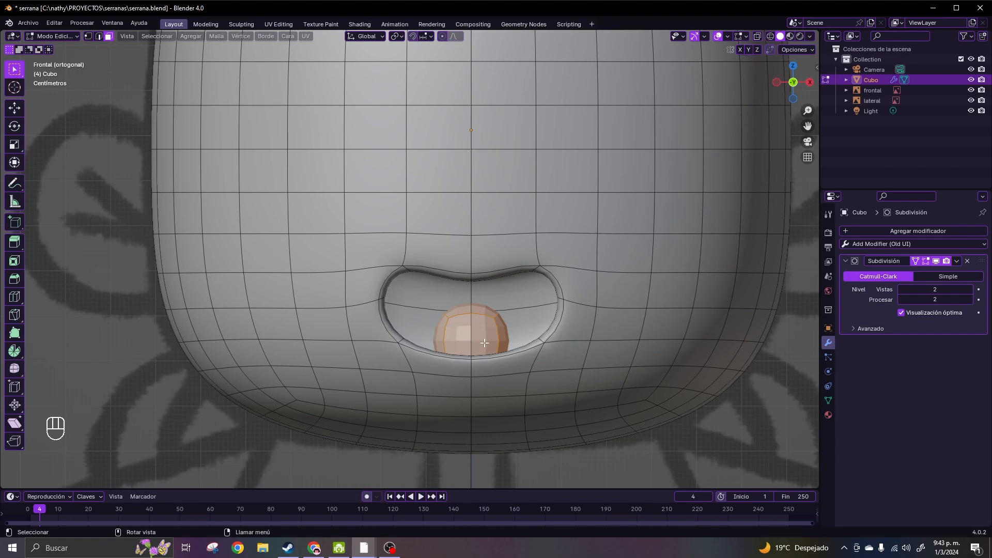
- Place the ball under the upper lip in the -X half of the mouth to serve as a tooth
{"action": "key", "text": "g"}
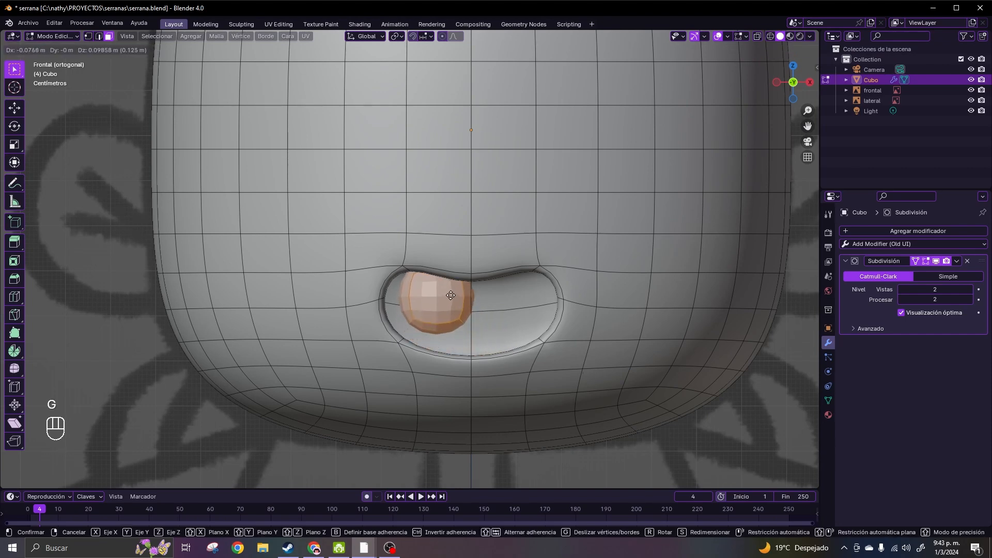
{"action": "left_click", "coordinate": [450, 292]}
{"action": "key", "text": "KP_Divide"}
{"action": "key", "text": "KP_Divide"}
{"action": "mouse_move", "coordinate": [520, 331]}
{"action": "middle_mouse_down"}
{"action": "mouse_move", "coordinate": [469, 342]}
{"action": "mouse_move", "coordinate": [464, 330]}
{"action": "mouse_move", "coordinate": [504, 321]}
{"action": "middle_mouse_up"}
{"action": "key", "text": "KP_Divide"}
- Add an edge loop to the tooth, then select the whole tooth and flatten it along Y
{"action": "key", "text": "ctrl+r"}
{"action": "left_click", "coordinate": [449, 335]}
{"action": "left_click", "coordinate": [470, 330]}
{"action": "key", "text": "l"}
{"action": "key", "text": "s"}
{"action": "key", "text": "y"}
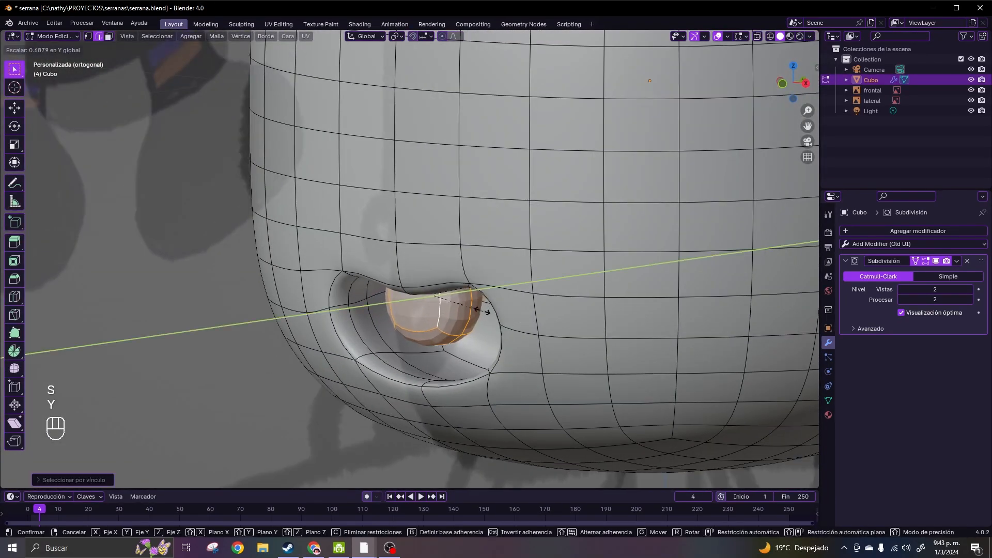
{"action": "left_click", "coordinate": [471, 306]}
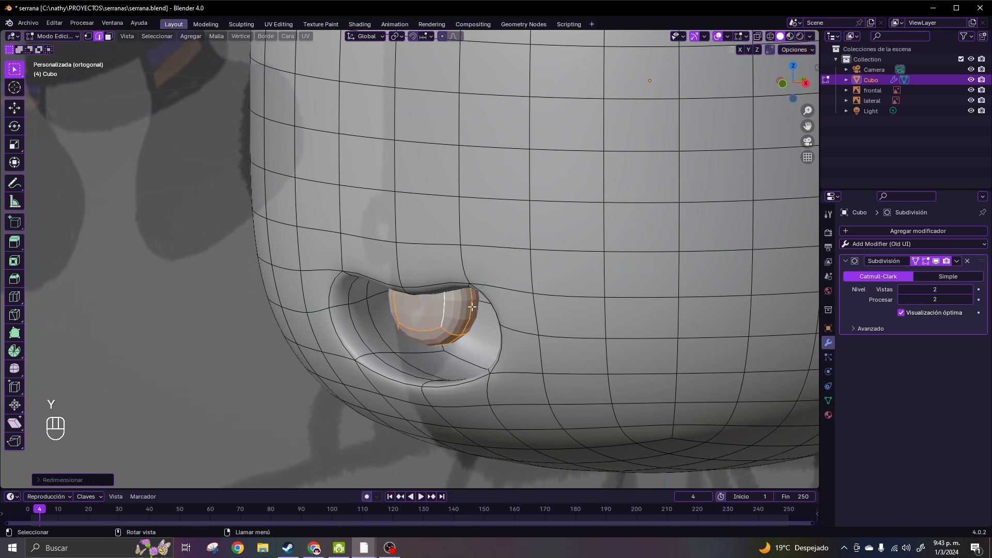
- Cut a horizontal edge loop around the upper part of the tooth
{"action": "middle_click_drag", "start_coordinate": [472, 306], "coordinate": [476, 309]}
{"action": "key", "text": "ctrl+r"}
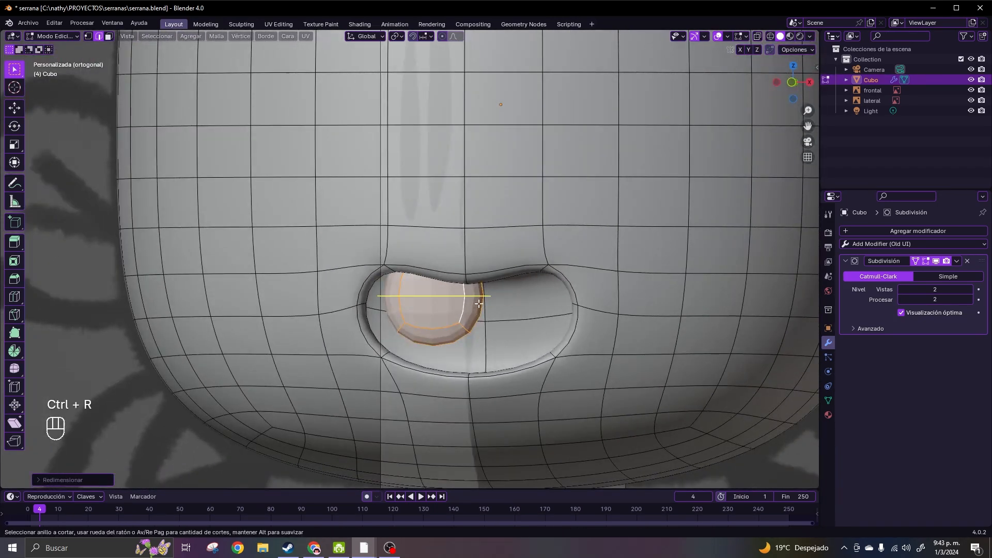
{"action": "left_click", "coordinate": [478, 292]}
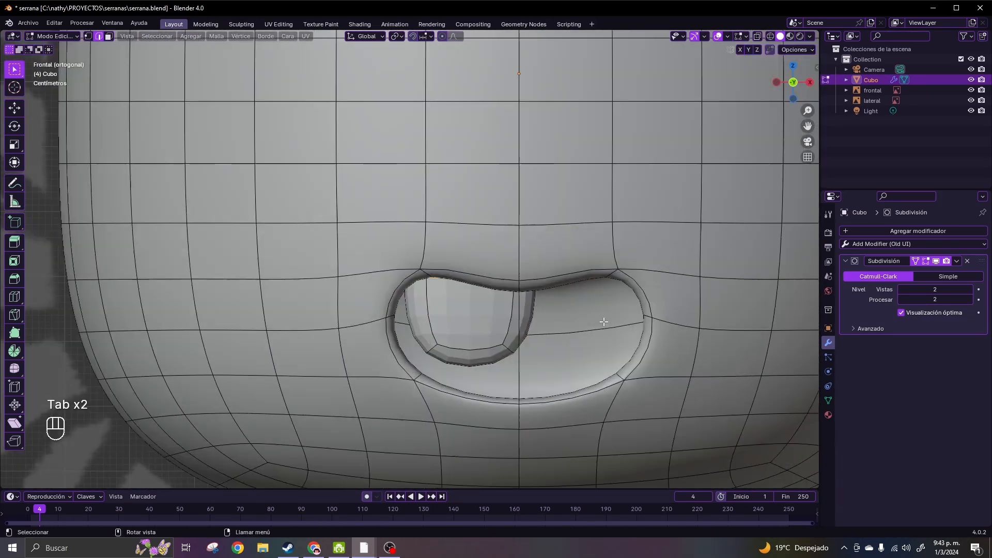
- Select the whole tooth, scale it down slightly and shift it along X so its inner side meets the centre line
{"action": "scroll", "coordinate": [603, 323], "scroll_direction": "up", "scroll_amount": 2}
{"action": "left_click", "coordinate": [540, 364]}
{"action": "key", "text": "l"}
{"action": "key", "text": "s"}
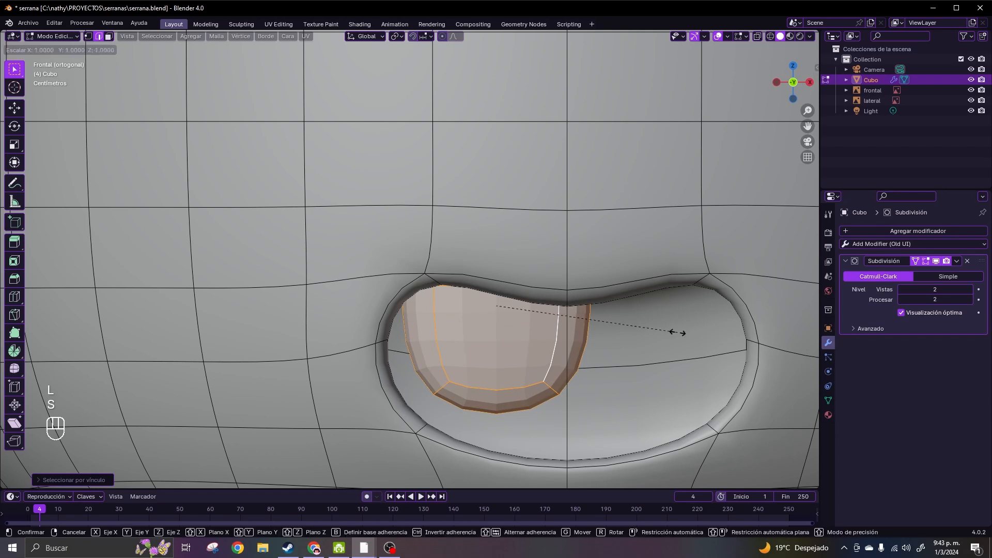
{"action": "left_click", "coordinate": [653, 329]}
{"action": "key", "text": "g"}
{"action": "key", "text": "x"}
{"action": "left_click", "coordinate": [642, 328]}
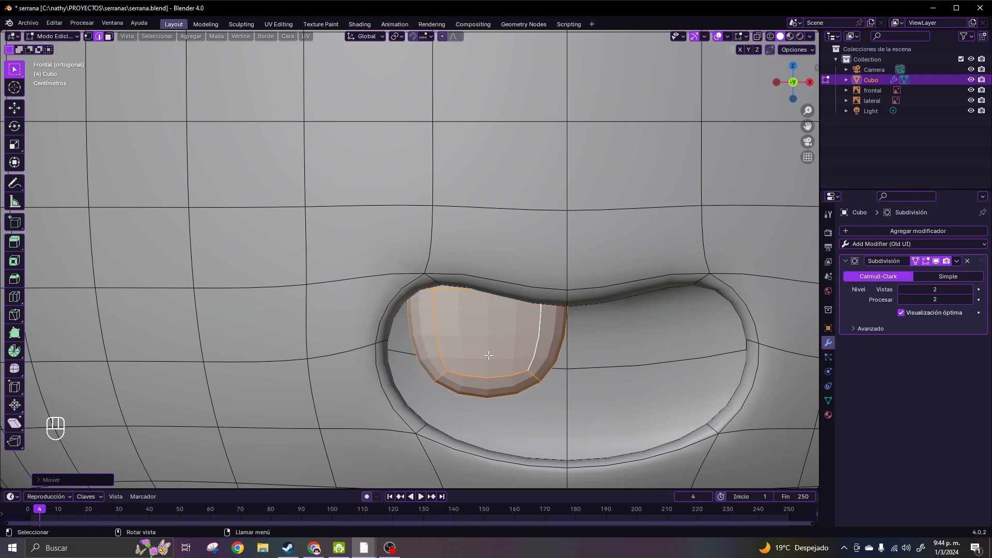
- Duplicate the tooth, move the copy along X into the other half of the mouth, and clear the selection
{"action": "key", "text": "shift+d"}
{"action": "left_click", "coordinate": [642, 356]}
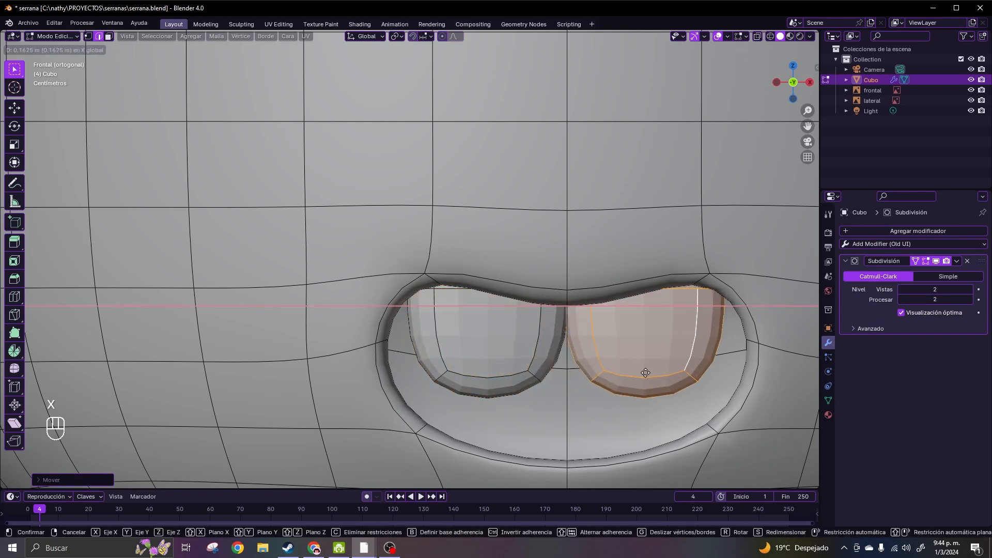
{"action": "scroll", "coordinate": [642, 355], "scroll_direction": "down", "scroll_amount": 3}
{"action": "key", "text": "alt+a"}
- Add another cube to the head mesh and scale it down below the chin
{"action": "left_click", "coordinate": [190, 35]}
{"action": "left_click", "coordinate": [217, 57]}
{"action": "scroll", "coordinate": [422, 260], "scroll_direction": "down", "scroll_amount": 4}
{"action": "key", "text": "s"}
{"action": "left_click", "coordinate": [505, 432]}
{"action": "scroll", "coordinate": [485, 393], "scroll_direction": "up", "scroll_amount": 2}
{"action": "middle_click_drag", "start_coordinate": [486, 424], "coordinate": [486, 300], "text": "shift"}
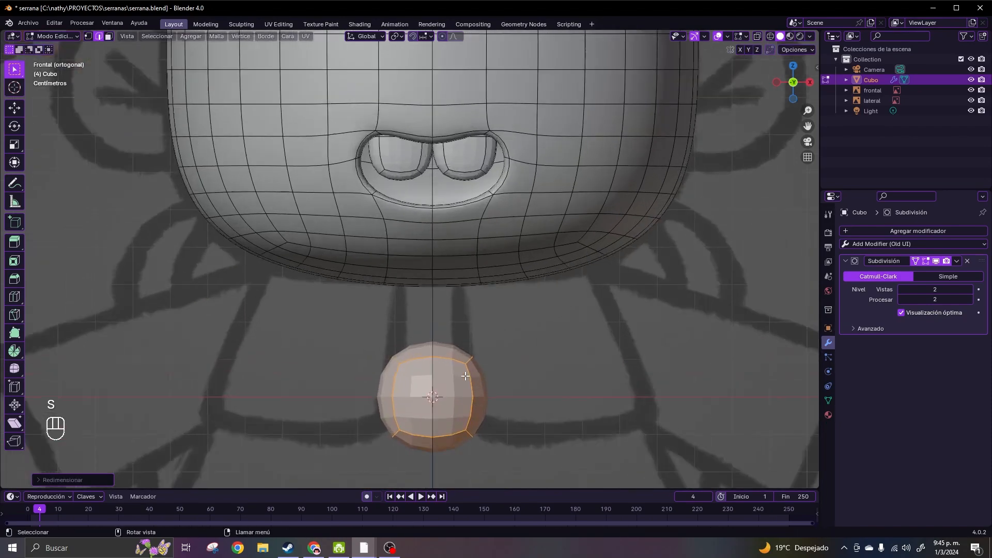
- Add a horizontal edge loop to the new piece, then select all of it and flatten it along Z
{"action": "key", "text": "ctrl+r"}
{"action": "left_click", "coordinate": [475, 398]}
{"action": "key", "text": "l"}
{"action": "key", "text": "s"}
{"action": "key", "text": "z"}
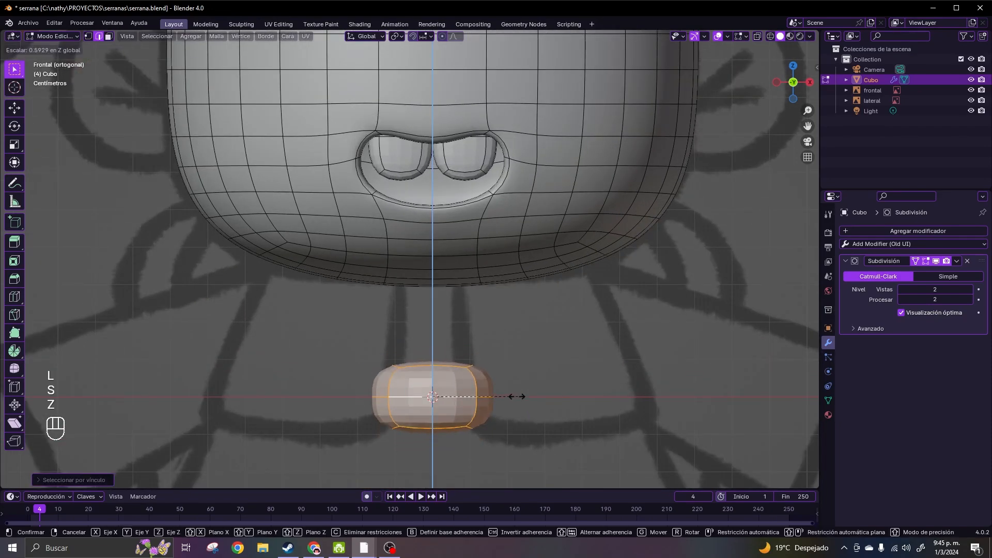
{"action": "left_click", "coordinate": [490, 402]}
- Add a centred vertical edge loop on the side of the flattened piece, move it along Y, and check the shape in Object Mode
{"action": "middle_click_drag", "start_coordinate": [490, 409], "coordinate": [391, 435]}
{"action": "left_click", "coordinate": [445, 405]}
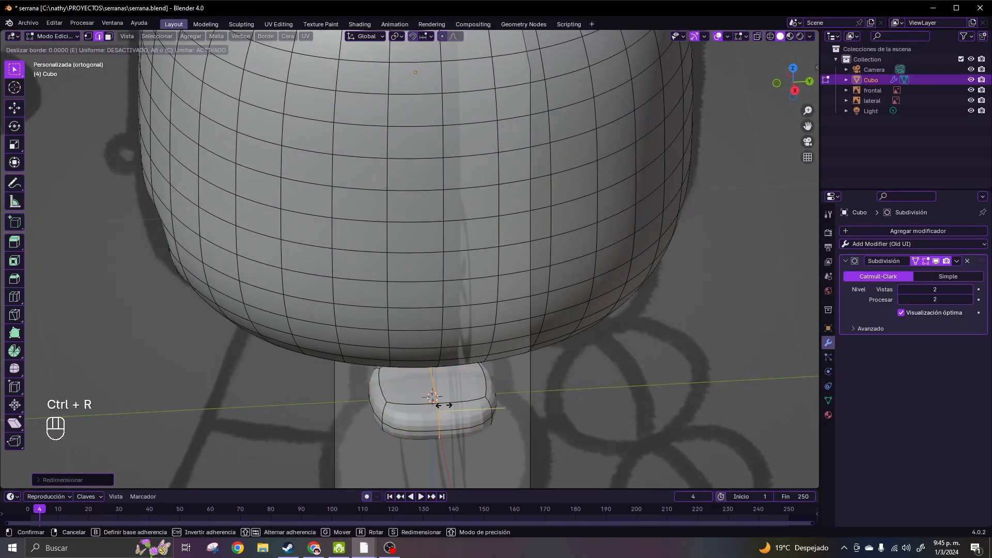
{"action": "right_click", "coordinate": [446, 405]}
{"action": "key", "text": "g"}
{"action": "key", "text": "y"}
{"action": "left_click", "coordinate": [486, 404]}
{"action": "middle_click_drag", "start_coordinate": [486, 404], "coordinate": [579, 375]}
{"action": "key", "text": "Tab"}
{"action": "key", "text": "Tab"}
- Select the whole flattened piece and raise it along Z to the height of the mouth
{"action": "key", "text": "l"}
{"action": "key", "text": "KP_1"}
{"action": "key", "text": "g"}
{"action": "key", "text": "z"}
{"action": "left_click", "coordinate": [676, 246]}
- Use X-ray to move the flattened piece along Y into the lower part of the mouth opening
{"action": "middle_click_drag", "start_coordinate": [676, 246], "coordinate": [628, 238]}
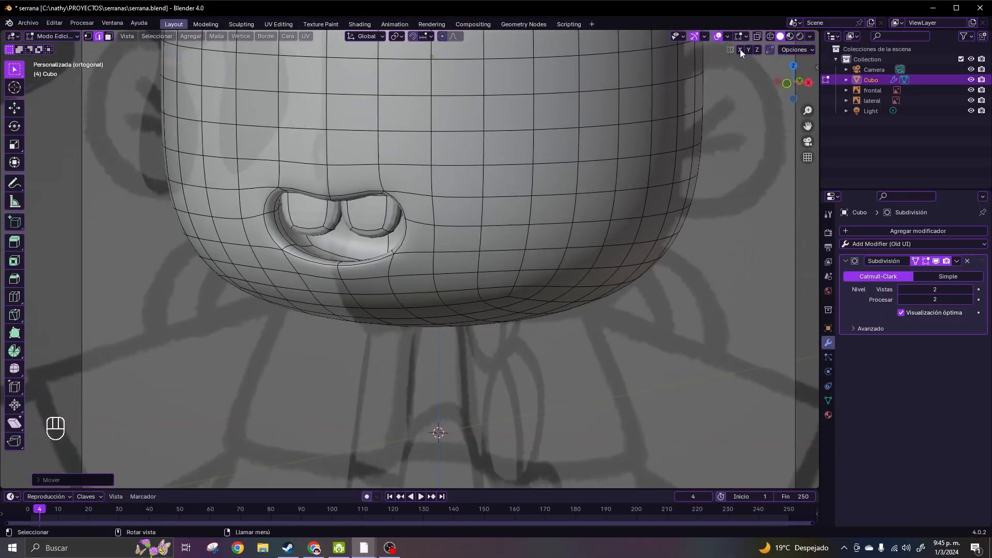
{"action": "left_click", "coordinate": [757, 36]}
{"action": "middle_click_drag", "start_coordinate": [522, 201], "coordinate": [460, 233]}
{"action": "key", "text": "g"}
{"action": "key", "text": "y"}
{"action": "left_click", "coordinate": [336, 299]}
{"action": "middle_click_drag", "start_coordinate": [336, 300], "coordinate": [434, 257]}
{"action": "left_click", "coordinate": [756, 35]}
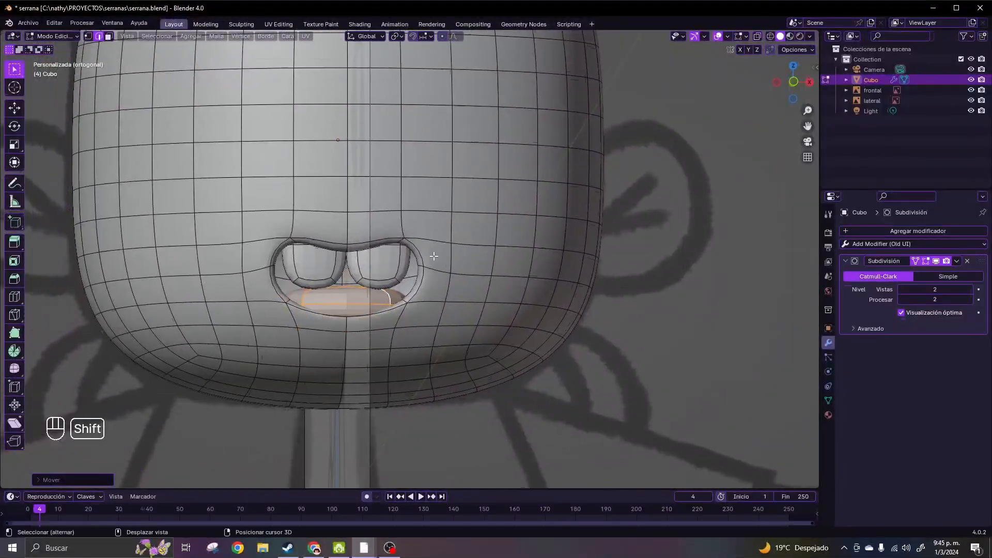
- Fine-tune the flattened piece behind the lower lip along Y and then along Z
{"action": "key", "text": "KP_1"}
{"action": "scroll", "coordinate": [465, 279], "scroll_direction": "up", "scroll_amount": 2}
{"action": "middle_click_drag", "start_coordinate": [527, 336], "coordinate": [598, 348]}
{"action": "key", "text": "g"}
{"action": "key", "text": "y"}
{"action": "left_click", "coordinate": [579, 336]}
{"action": "key", "text": "KP_1"}
{"action": "key", "text": "g"}
{"action": "key", "text": "z"}
{"action": "left_click", "coordinate": [567, 335]}
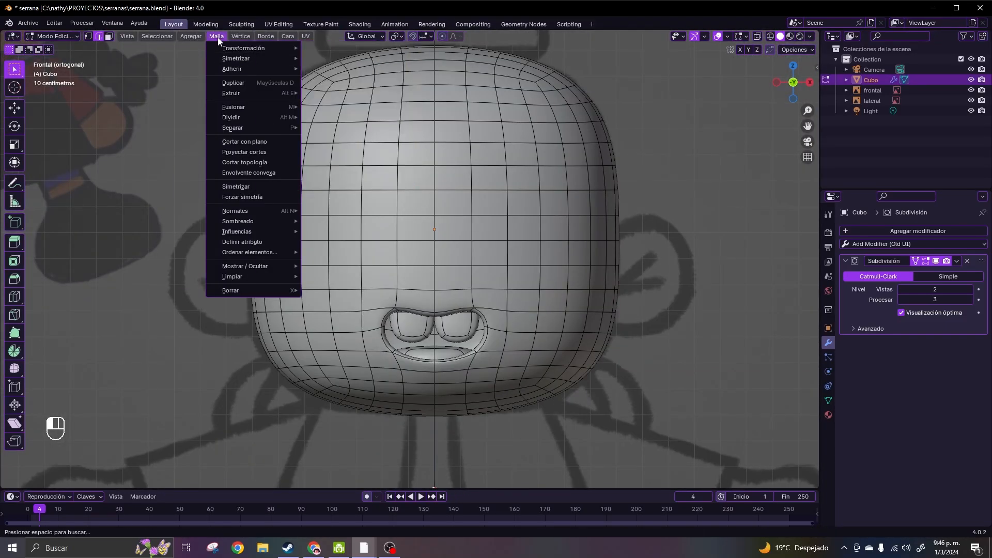
- Add a new cube for the nose to the head mesh and raise it along Z to head height
{"action": "mouse_move", "coordinate": [190, 36]}
{"action": "left_click", "coordinate": [202, 59]}
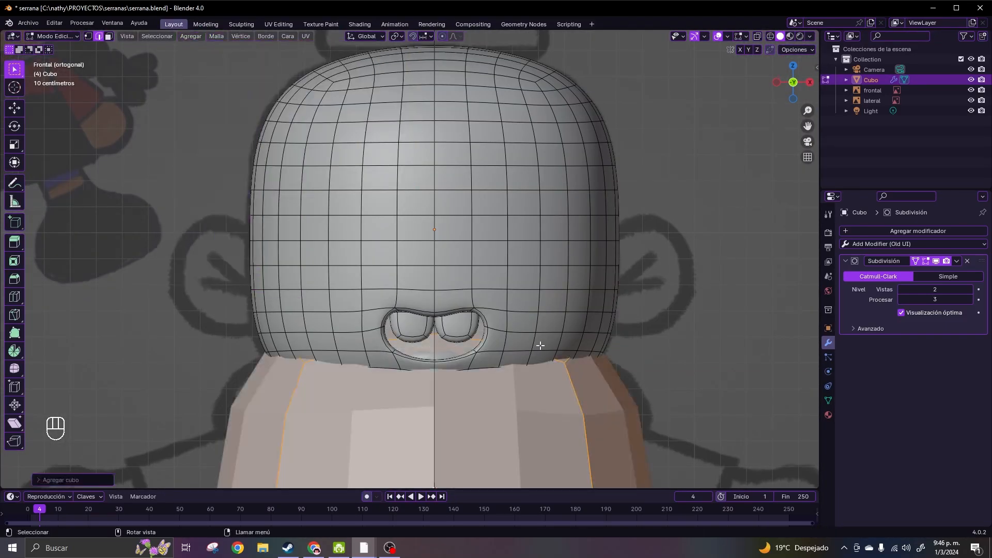
{"action": "scroll", "coordinate": [538, 345], "scroll_direction": "down", "scroll_amount": 5}
{"action": "key", "text": "g"}
{"action": "key", "text": "less"}
{"action": "key", "text": "z"}
{"action": "key", "text": "z"}
{"action": "left_click", "coordinate": [540, 274]}
- Move the nose cube along Y in front of the face and return to the front view
{"action": "mouse_move", "coordinate": [540, 274]}
{"action": "middle_mouse_down"}
{"action": "mouse_move", "coordinate": [509, 305]}
{"action": "mouse_move", "coordinate": [532, 264]}
{"action": "middle_mouse_up"}
{"action": "key", "text": "g"}
{"action": "key", "text": "y"}
{"action": "left_click", "coordinate": [469, 308]}
{"action": "key", "text": "KP_1"}
{"action": "scroll", "coordinate": [469, 307], "scroll_direction": "up", "scroll_amount": 3}
{"action": "middle_click_drag", "start_coordinate": [718, 102], "coordinate": [718, 162], "text": "shift"}
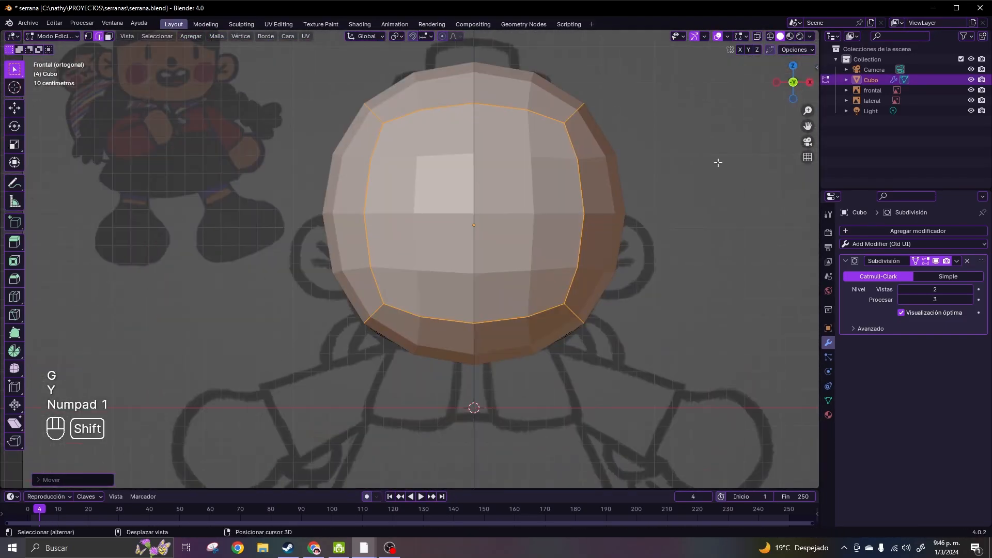
- Scale the nose cube down to a small ball and lower it along Z onto the drawn nose using X-ray
{"action": "key", "text": "s"}
{"action": "left_click", "coordinate": [493, 210]}
{"action": "scroll", "coordinate": [492, 211], "scroll_direction": "up", "scroll_amount": 2}
{"action": "left_click", "coordinate": [758, 36]}
{"action": "key", "text": "g"}
{"action": "key", "text": "z"}
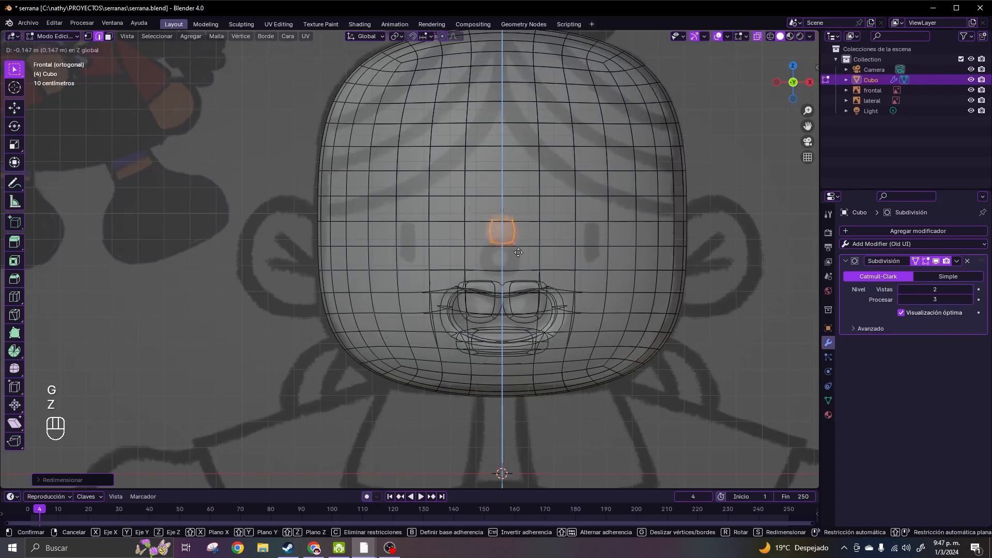
{"action": "left_click", "coordinate": [515, 269]}
- Turn off X-ray and move the nose back along Y until it touches the face surface
{"action": "left_click", "coordinate": [758, 36]}
{"action": "middle_click_drag", "start_coordinate": [610, 261], "coordinate": [521, 279]}
{"action": "key", "text": "g"}
{"action": "key", "text": "y"}
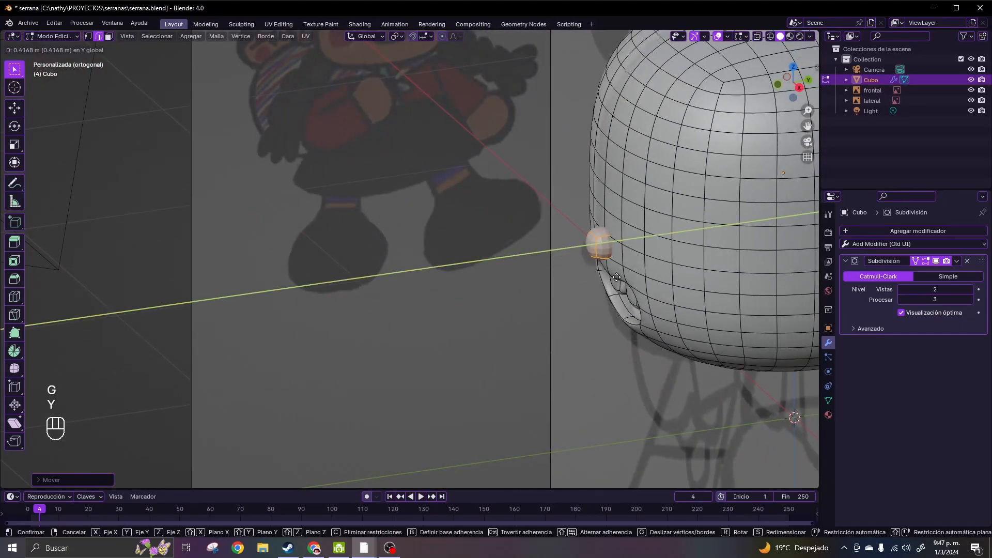
{"action": "left_click", "coordinate": [611, 275]}
{"action": "key", "text": "KP_1"}
- Apply smooth shading to the head in Object Mode and save the file
{"action": "key", "text": "ctrl+s"}
{"action": "key", "text": "Tab"}
{"action": "left_click", "coordinate": [549, 318]}
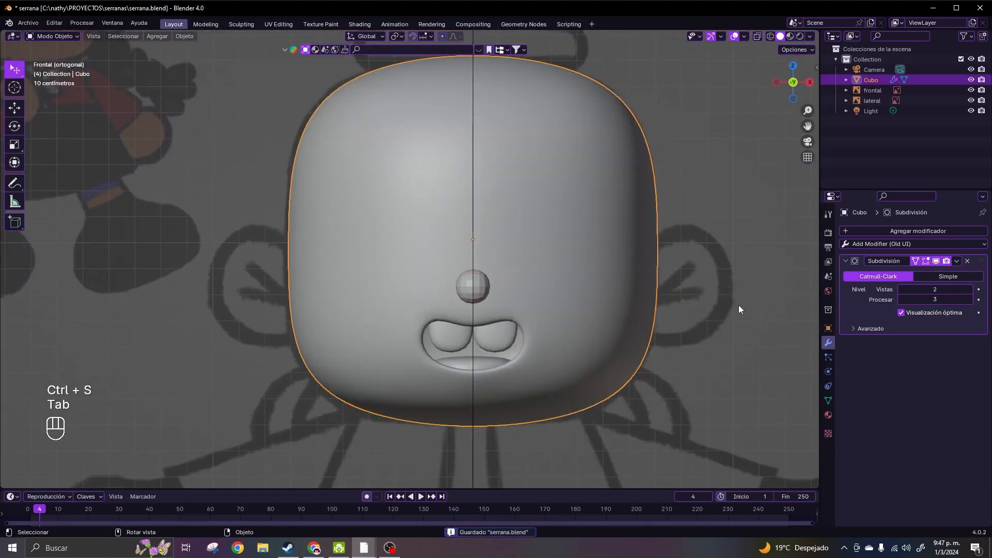
{"action": "right_click", "coordinate": [506, 280]}
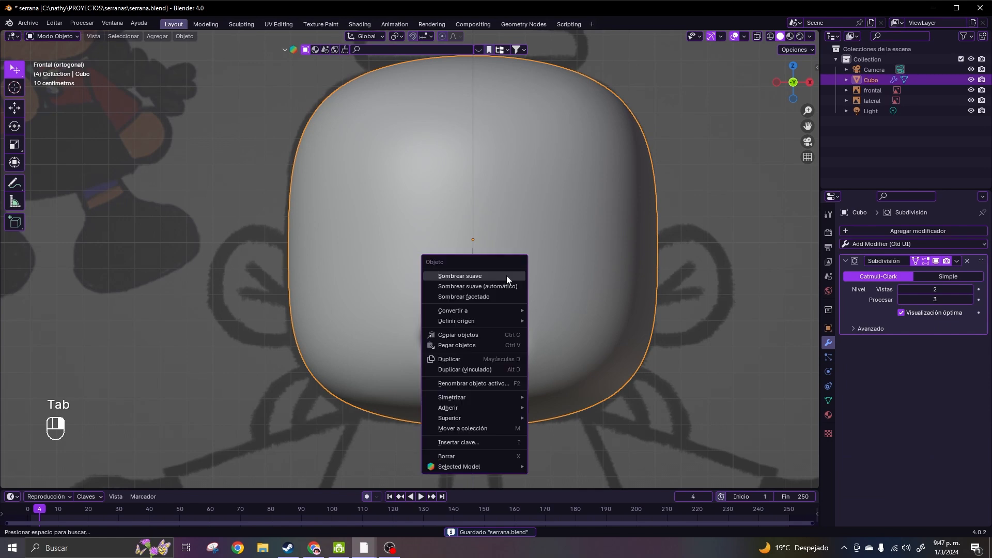
{"action": "left_click", "coordinate": [506, 276]}
{"action": "left_click", "coordinate": [696, 361]}
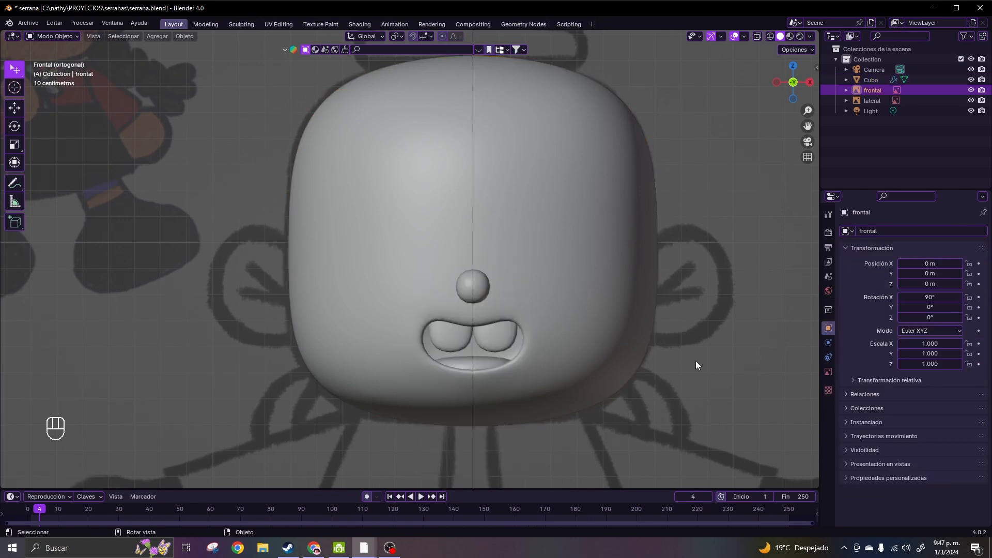
{"action": "middle_click_drag", "start_coordinate": [696, 361], "coordinate": [623, 367], "text": "shift"}
{"action": "key", "text": "ctrl+s"}
- Add a single-vertex mesh as a separate object and switch it to Object Mode
{"action": "left_click", "coordinate": [157, 37]}
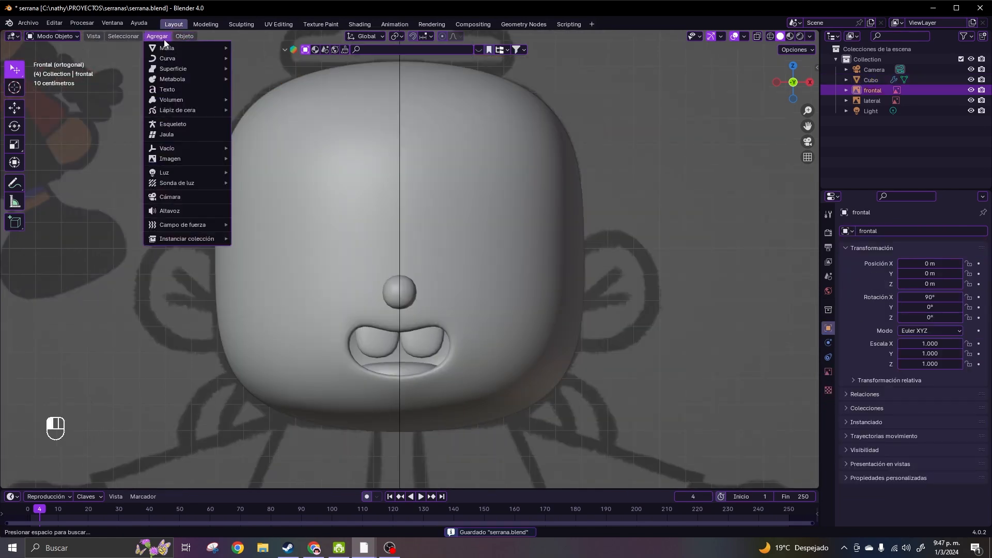
{"action": "mouse_move", "coordinate": [179, 51]}
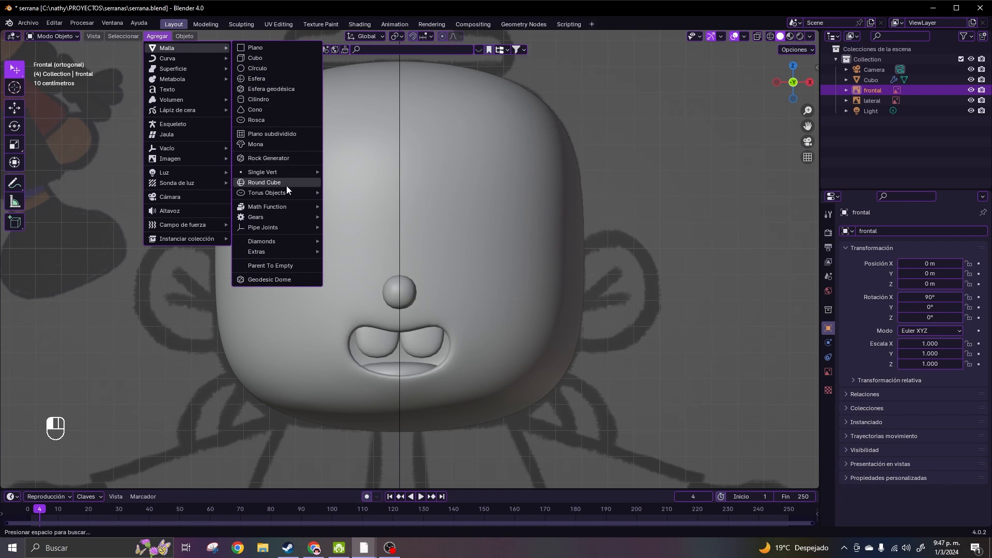
{"action": "mouse_move", "coordinate": [318, 174]}
{"action": "left_click", "coordinate": [354, 173]}
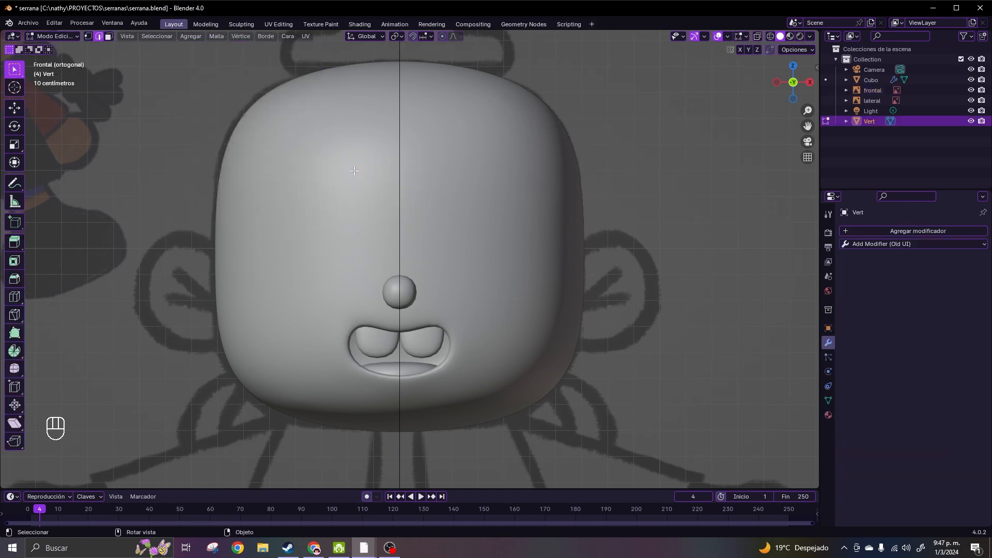
{"action": "key", "text": "Tab"}
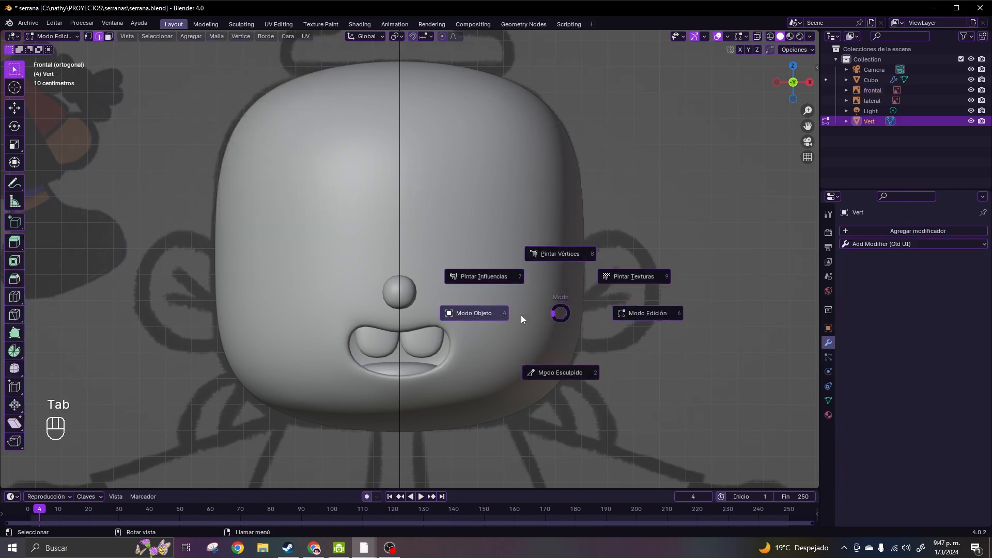
{"action": "left_click", "coordinate": [516, 315]}
- Move the vertex object along Y to a position in front of the face
{"action": "middle_click_drag", "start_coordinate": [515, 320], "coordinate": [599, 282]}
{"action": "key", "text": "g"}
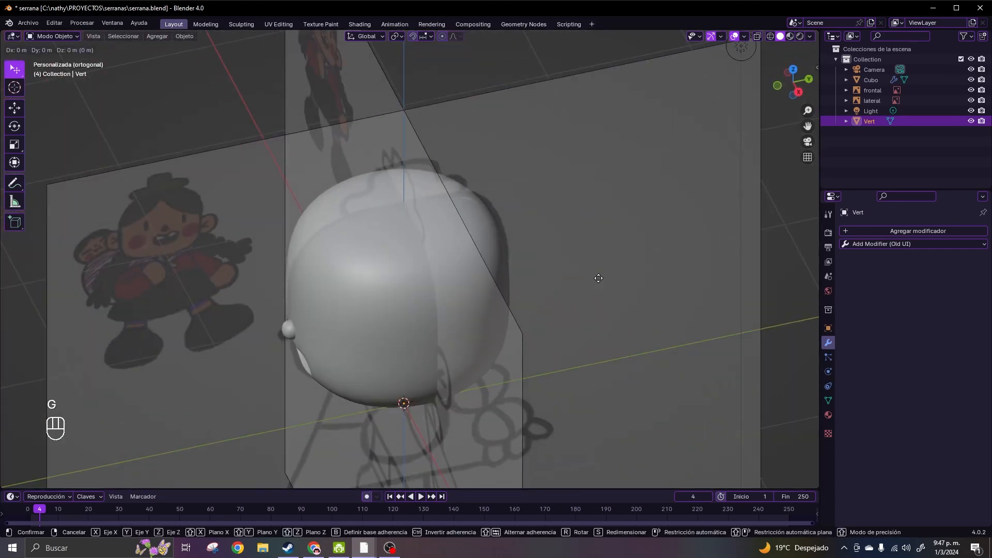
{"action": "key", "text": "y"}
{"action": "left_click", "coordinate": [463, 303]}
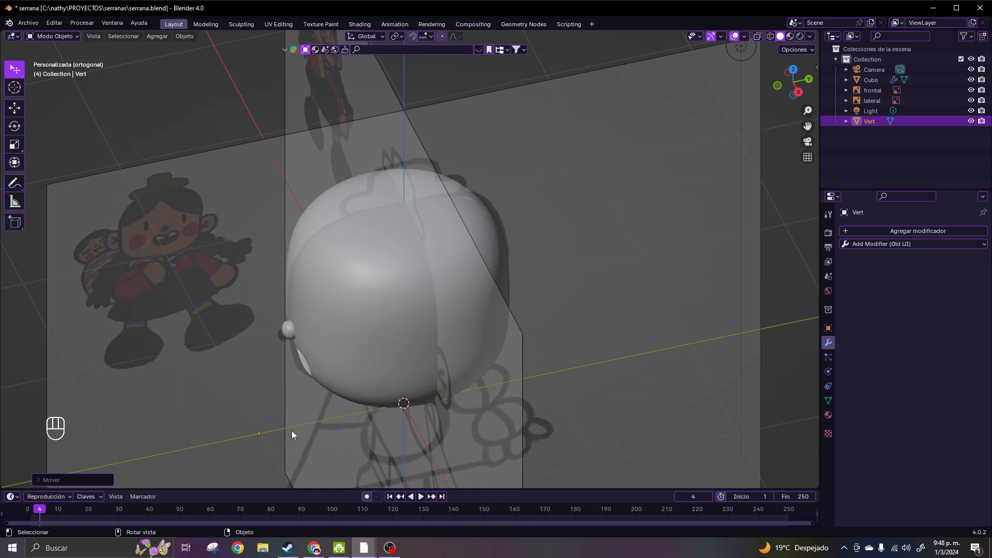
- Move the vertex object along Z and X to the lower end of the drawn +X eye using X-ray, and enter Edit Mode
{"action": "key", "text": "KP_1"}
{"action": "key", "text": "g"}
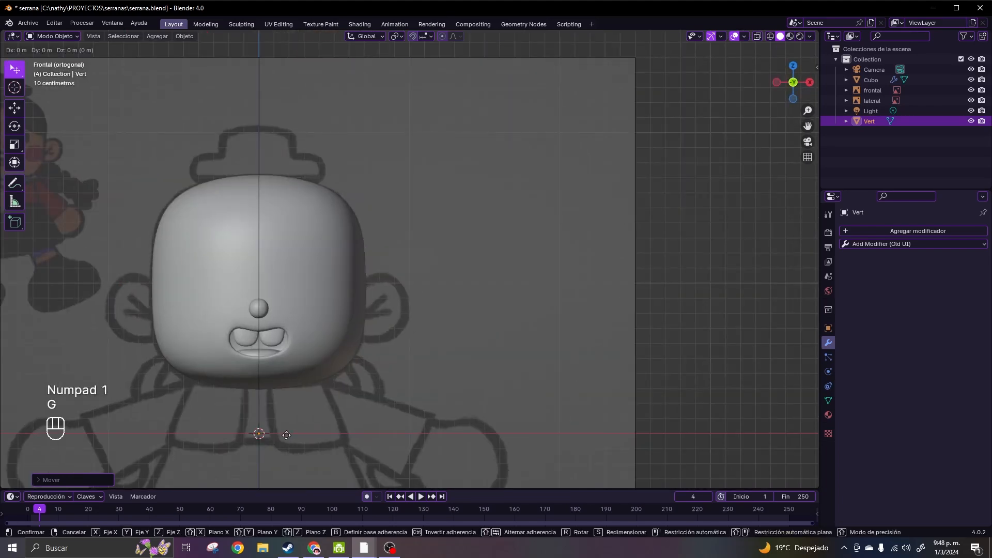
{"action": "key", "text": "z"}
{"action": "left_click", "coordinate": [297, 295]}
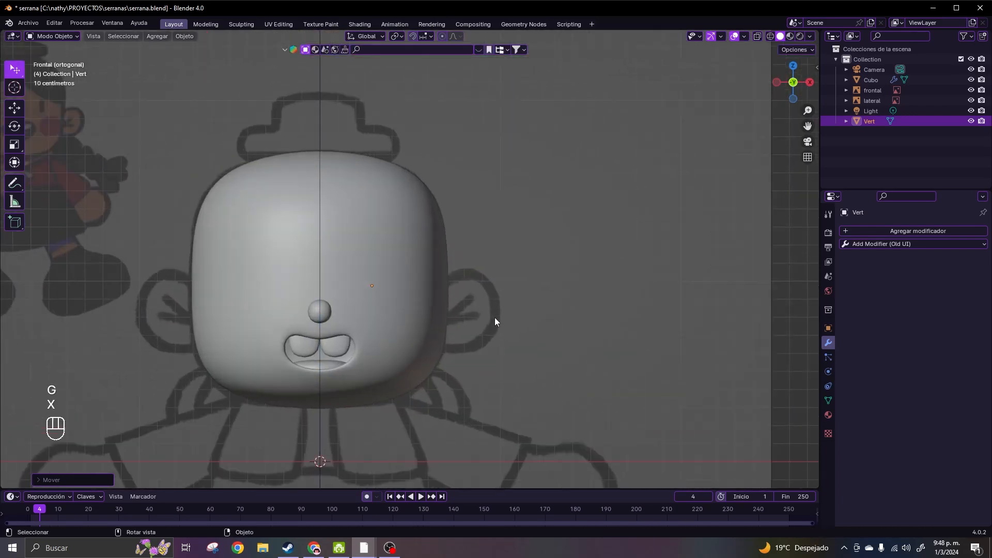
{"action": "scroll", "coordinate": [388, 298], "scroll_direction": "up", "scroll_amount": 3}
{"action": "scroll", "coordinate": [392, 328], "scroll_direction": "up", "scroll_amount": 3}
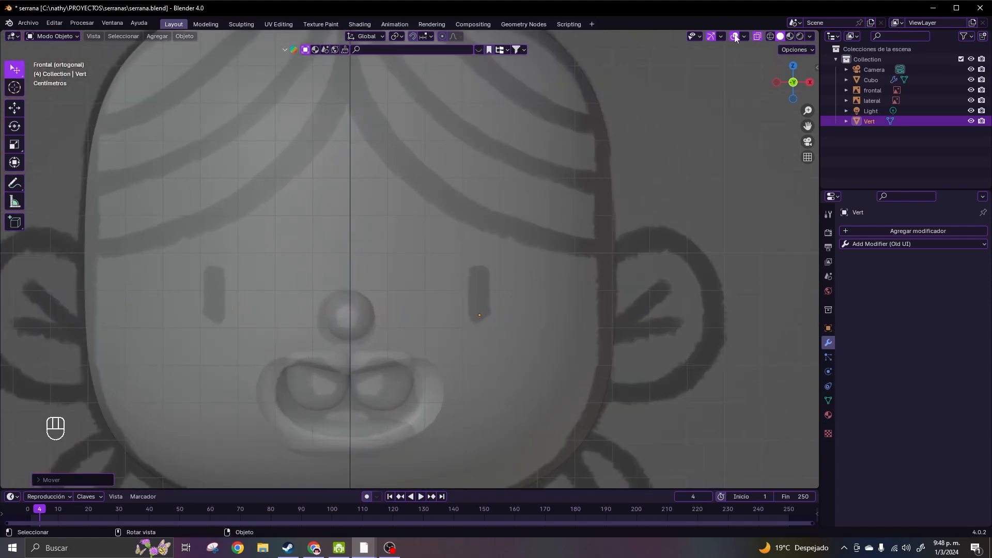
{"action": "key", "text": "Tab"}
{"action": "left_click", "coordinate": [560, 334]}
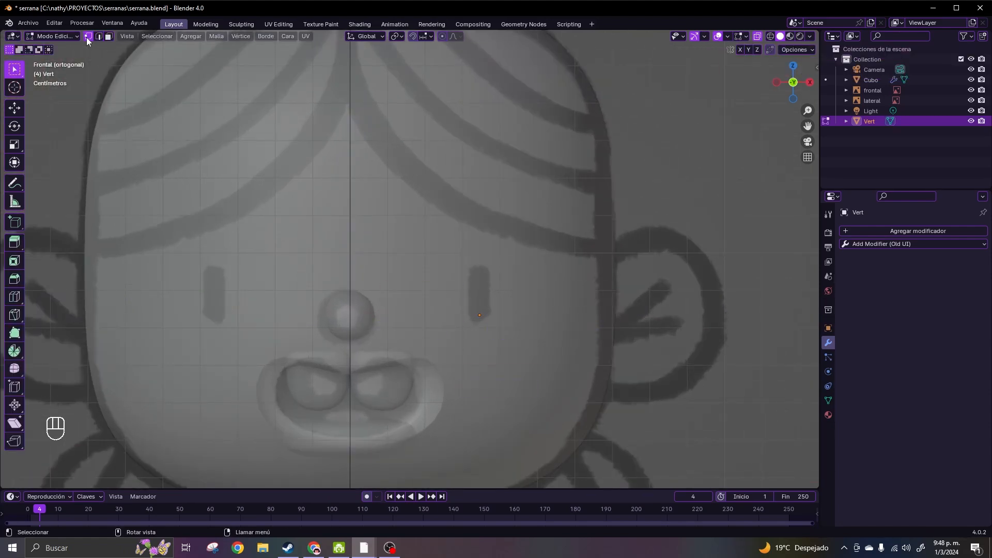
- Extrude the eye vertex upward along Z to the upper end of the drawn +X eye
{"action": "left_click_drag", "start_coordinate": [483, 310], "coordinate": [500, 333]}
{"action": "key", "text": "e"}
{"action": "key", "text": "z"}
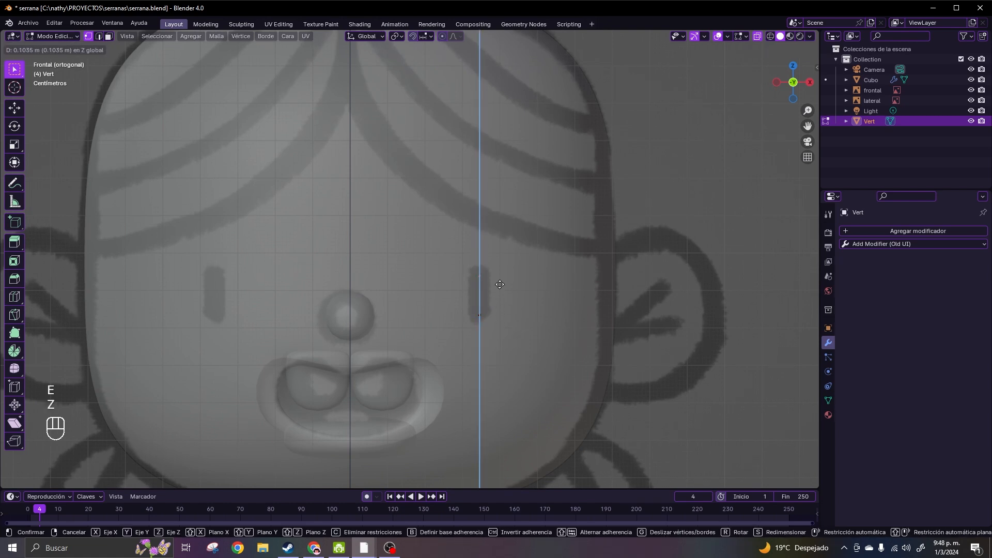
{"action": "left_click", "coordinate": [500, 275]}
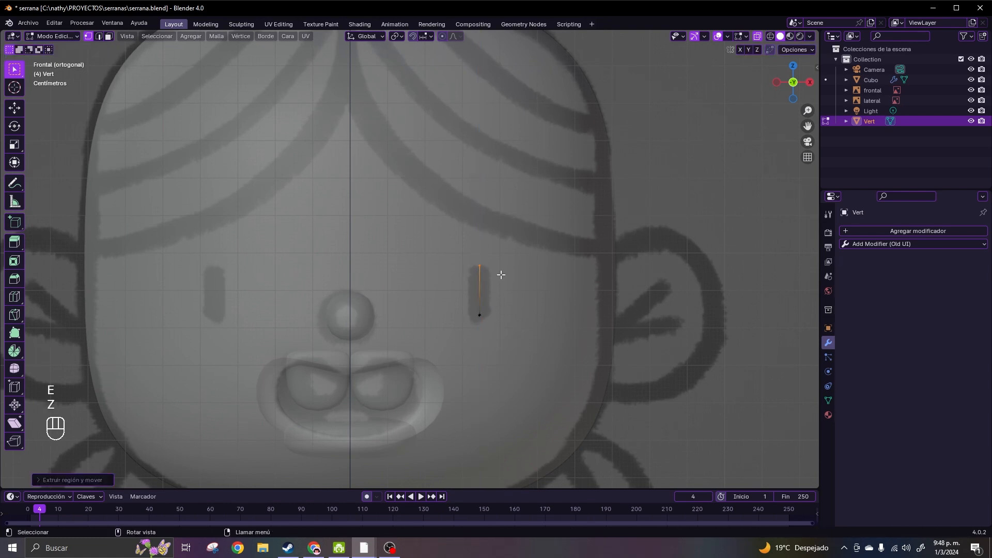
- Add a Skin modifier to the eye edge and shrink its skin radius to the width of the drawn eye
{"action": "left_click", "coordinate": [889, 245]}
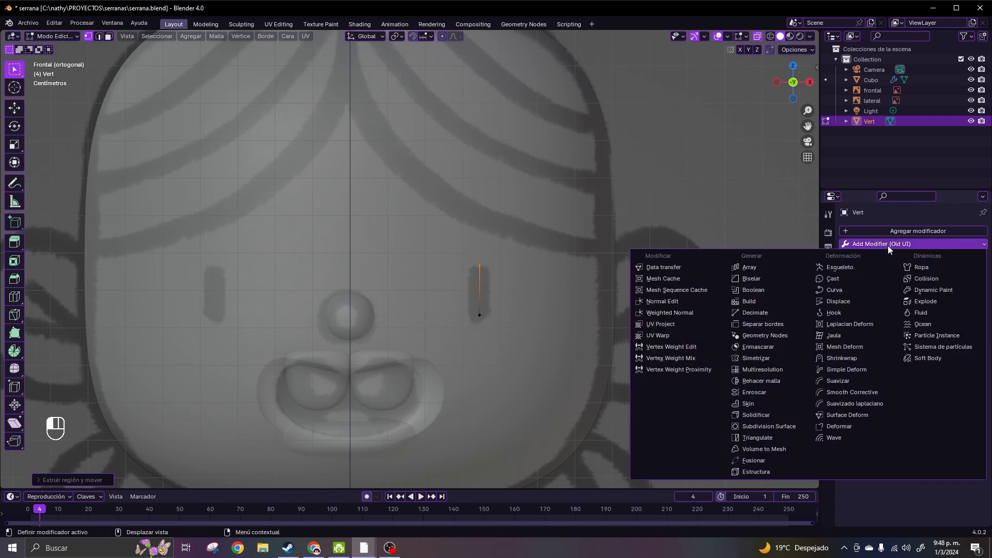
{"action": "left_click", "coordinate": [768, 401]}
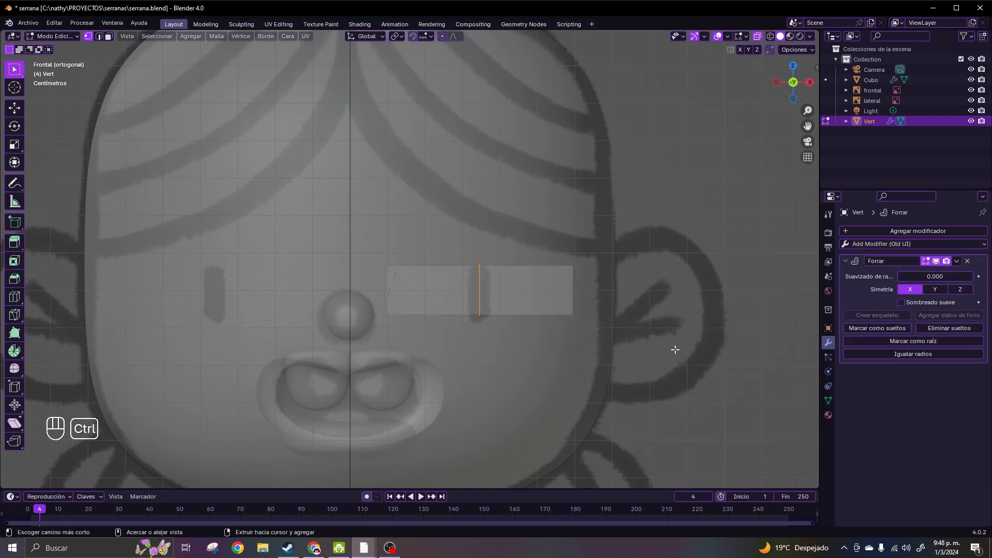
{"action": "key", "text": "ctrl+a"}
{"action": "left_click", "coordinate": [498, 304]}
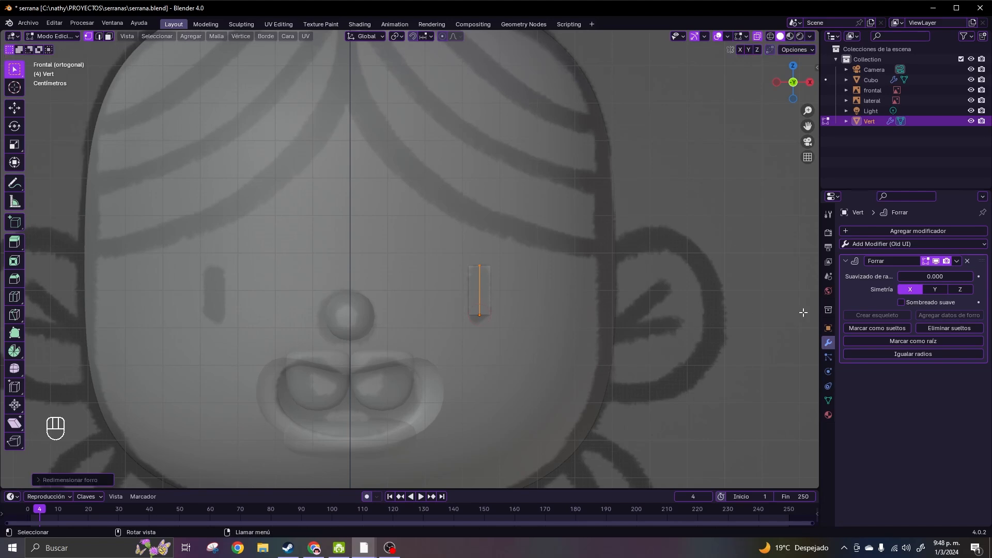
- Enable smooth shading in the eye's Skin modifier and add a Subdivision Surface modifier
{"action": "left_click", "coordinate": [902, 304]}
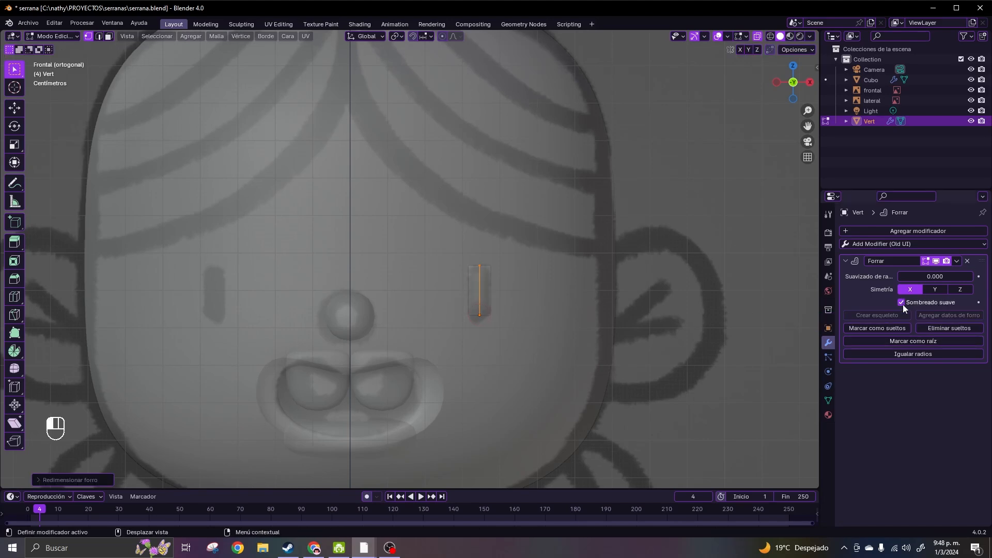
{"action": "left_click", "coordinate": [884, 246]}
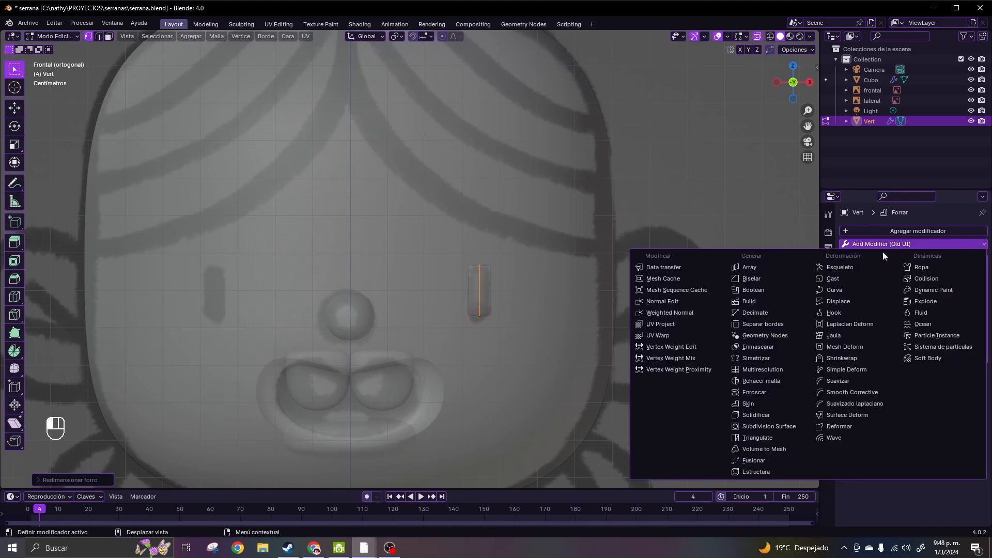
{"action": "left_click", "coordinate": [794, 428]}
- Return to Object Mode and move the eye along Y so it rests against the face
{"action": "middle_click_drag", "start_coordinate": [552, 389], "coordinate": [525, 337]}
{"action": "key", "text": "Tab"}
{"action": "key", "text": "g"}
{"action": "key", "text": "y"}
{"action": "left_click", "coordinate": [639, 327]}
{"action": "key", "text": "KP_1"}
- Add a Mirror modifier to the eye on the X axis, using the head as the mirror object
{"action": "left_click", "coordinate": [933, 246]}
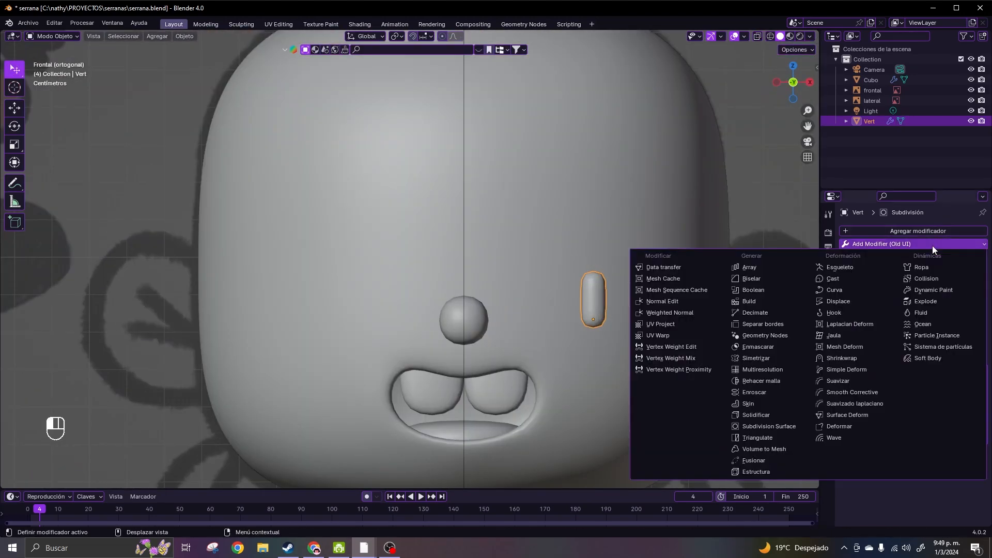
{"action": "left_click", "coordinate": [756, 358]}
{"action": "scroll", "coordinate": [948, 467], "scroll_direction": "down", "scroll_amount": 3}
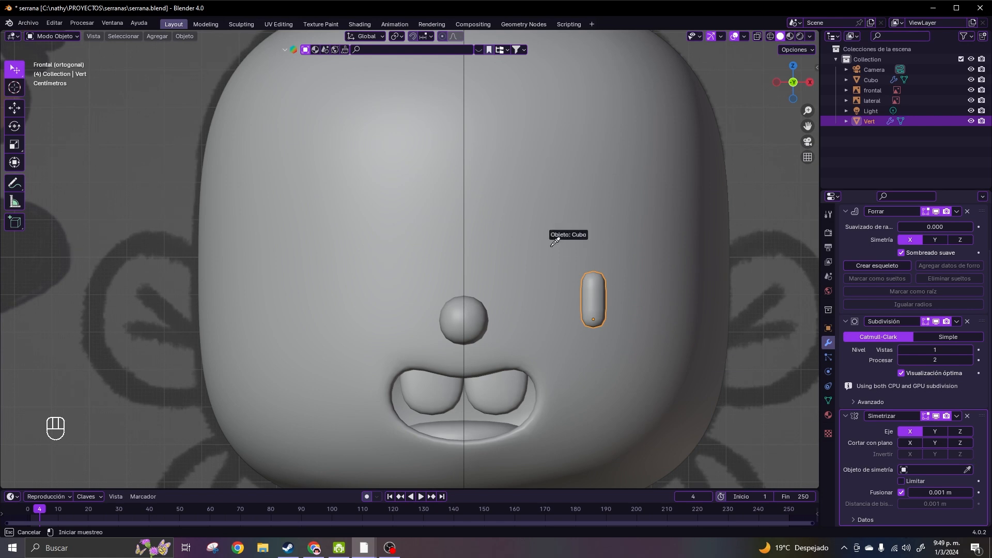
{"action": "left_click", "coordinate": [661, 208]}
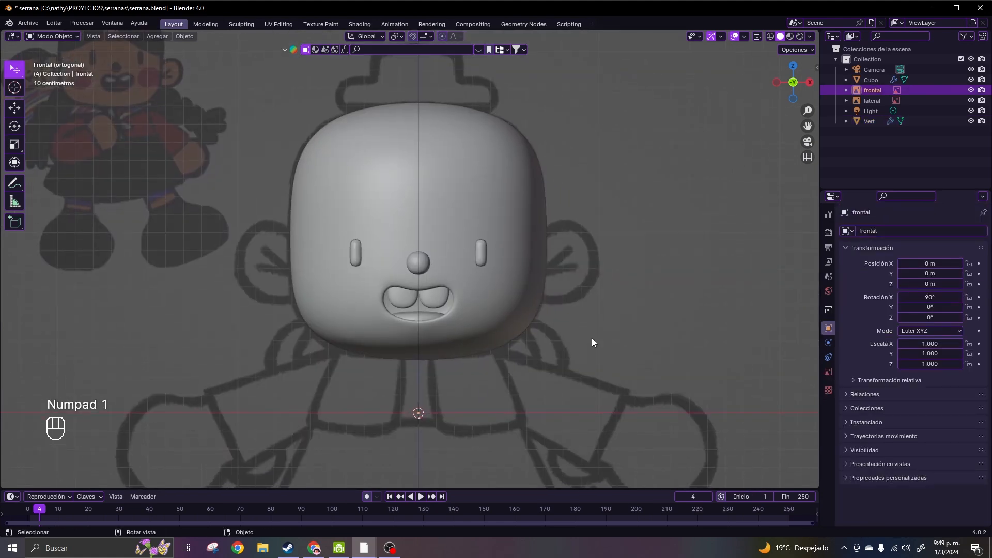
- Add a cube scaled down to about ear size and place it over the drawn +X ear
{"action": "left_click", "coordinate": [157, 36]}
{"action": "mouse_move", "coordinate": [169, 49]}
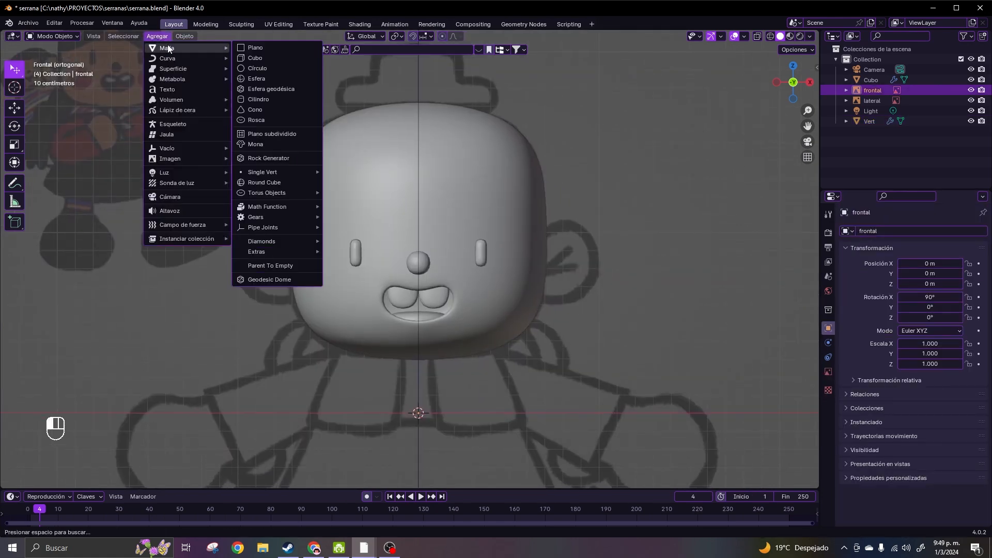
{"action": "left_click", "coordinate": [249, 60]}
{"action": "scroll", "coordinate": [371, 287], "scroll_direction": "down", "scroll_amount": 1}
{"action": "key", "text": "s"}
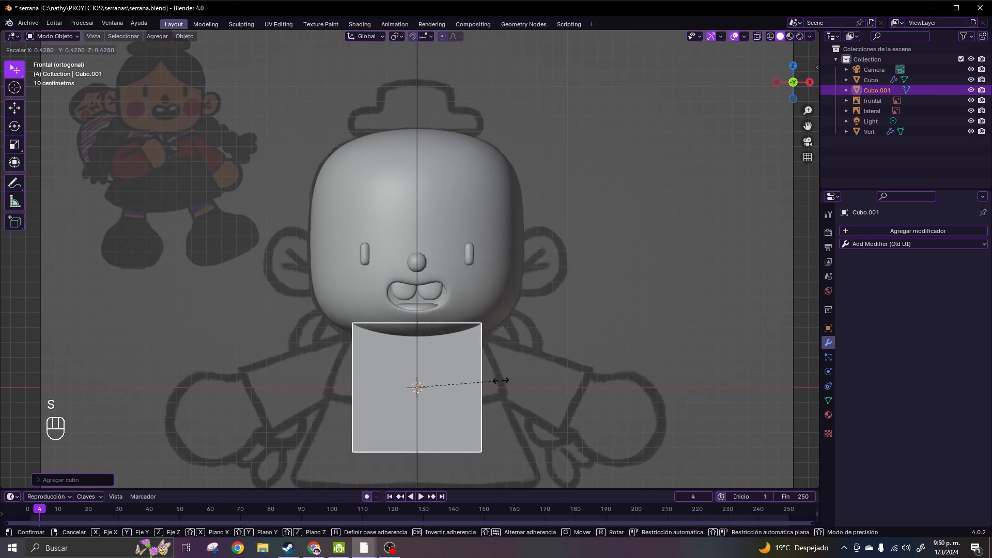
{"action": "left_click", "coordinate": [462, 387]}
{"action": "left_click_drag", "start_coordinate": [425, 408], "coordinate": [548, 280]}
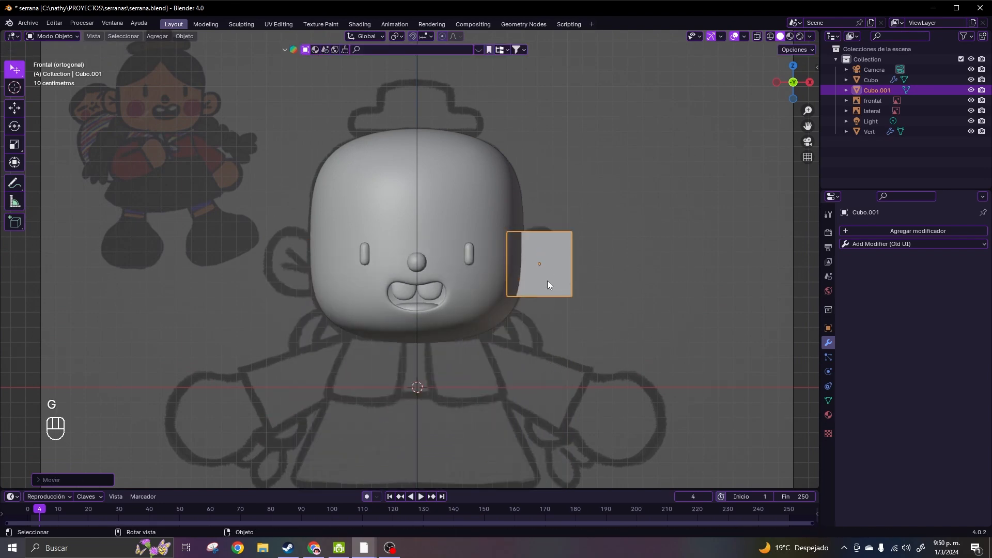
- Add a Subdivision Surface modifier to the ear cube
{"action": "middle_click_drag", "start_coordinate": [548, 280], "coordinate": [563, 360]}
{"action": "key", "text": "KP_1"}
{"action": "middle_click_drag", "start_coordinate": [652, 318], "coordinate": [542, 331], "text": "shift"}
{"action": "left_click", "coordinate": [898, 244]}
{"action": "left_click", "coordinate": [792, 424]}
{"action": "scroll", "coordinate": [651, 355], "scroll_direction": "up", "scroll_amount": 2}
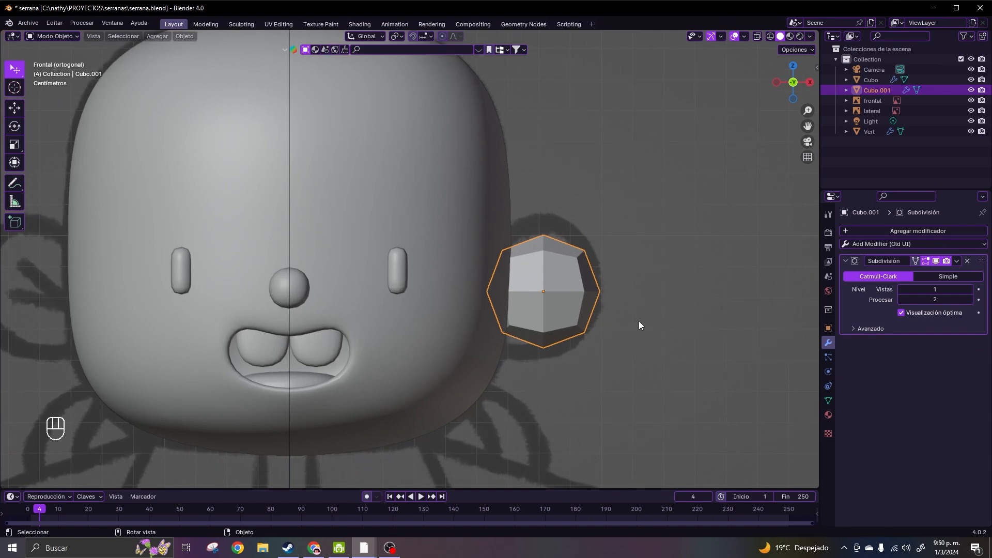
- In Edit Mode, add a centred loop cut dividing the ear cube's depth along Y
{"action": "key", "text": "Tab"}
{"action": "left_click", "coordinate": [702, 322]}
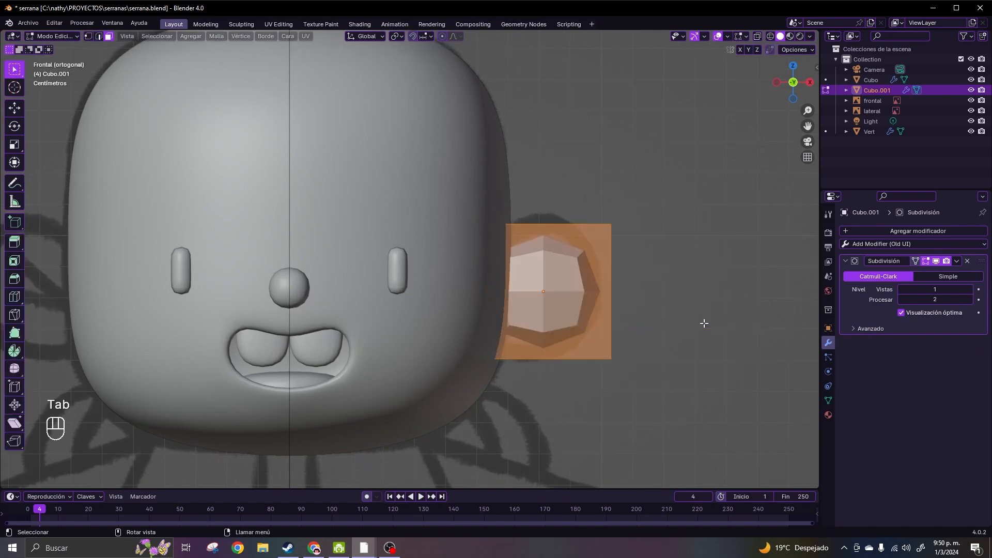
{"action": "middle_click_drag", "start_coordinate": [702, 323], "coordinate": [574, 280]}
{"action": "key", "text": "ctrl+r"}
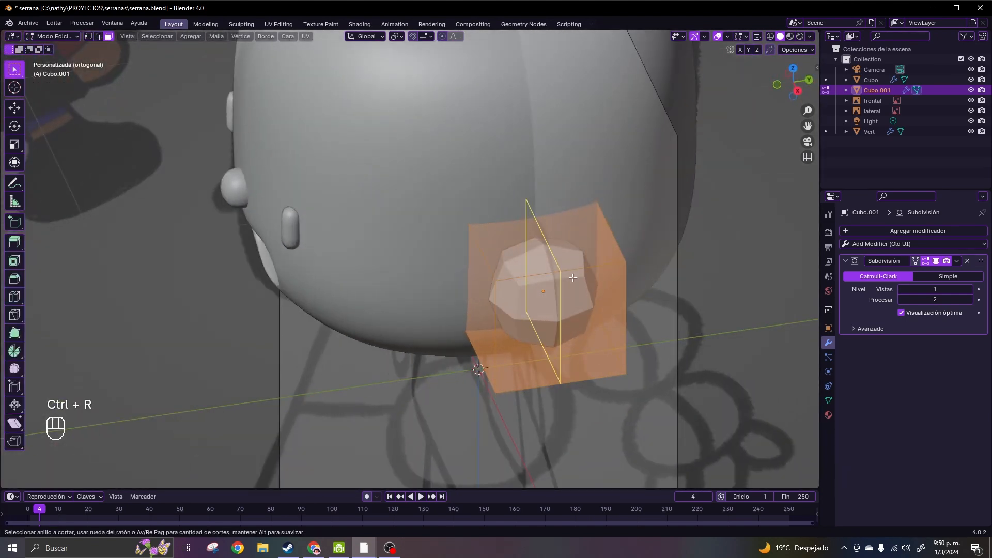
{"action": "left_click", "coordinate": [573, 277]}
{"action": "right_click", "coordinate": [573, 277]}
- Select the whole ear mesh and scale it down along Y to flatten the ear
{"action": "key", "text": "a"}
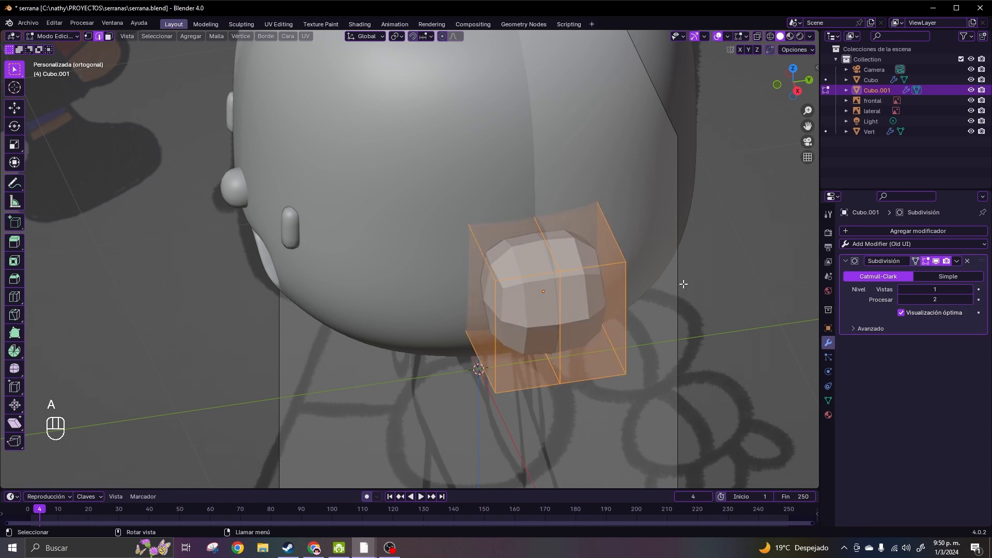
{"action": "key", "text": "s"}
{"action": "key", "text": "y"}
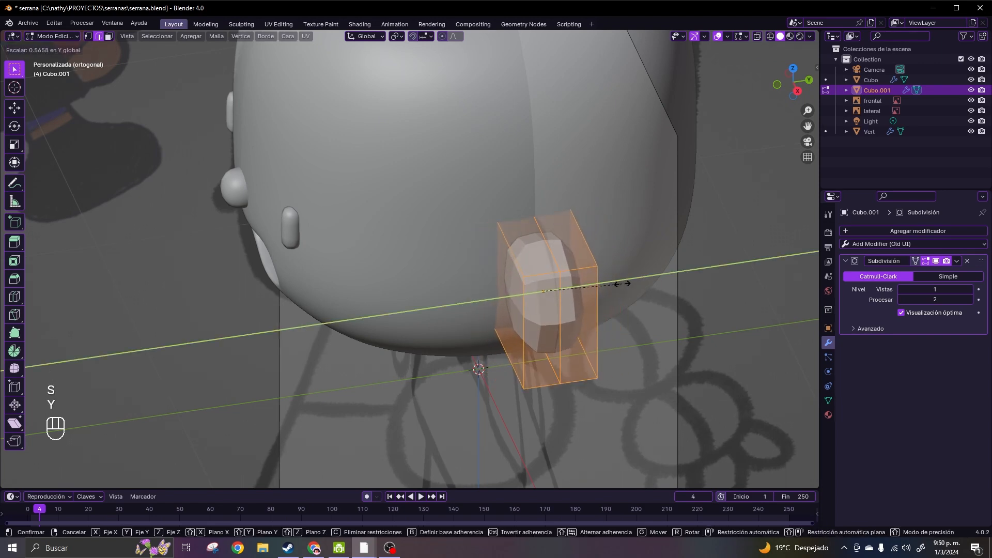
{"action": "left_click", "coordinate": [610, 312]}
{"action": "middle_click_drag", "start_coordinate": [610, 312], "coordinate": [516, 276]}
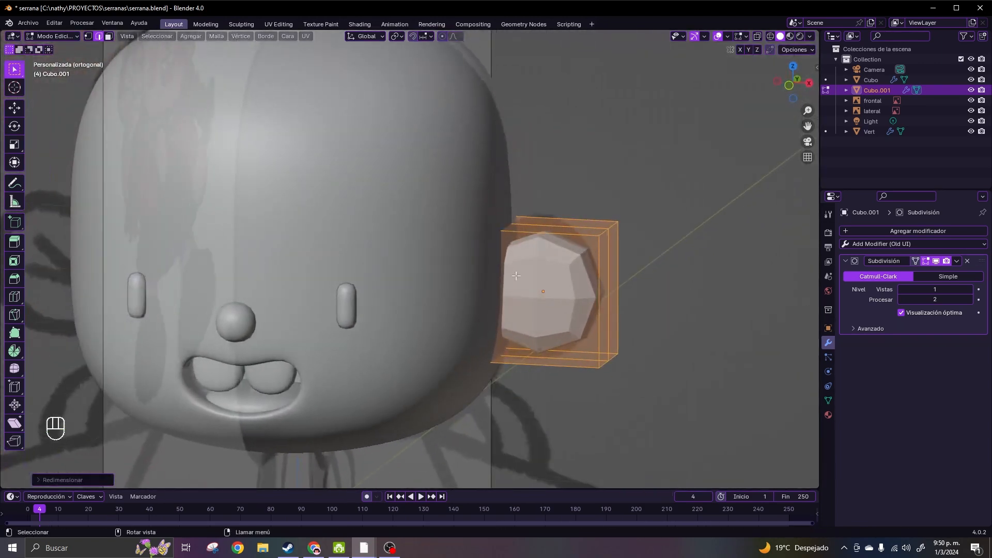
- Select the ear's front face in face mode and inset it to less than half its width
{"action": "left_click", "coordinate": [109, 37]}
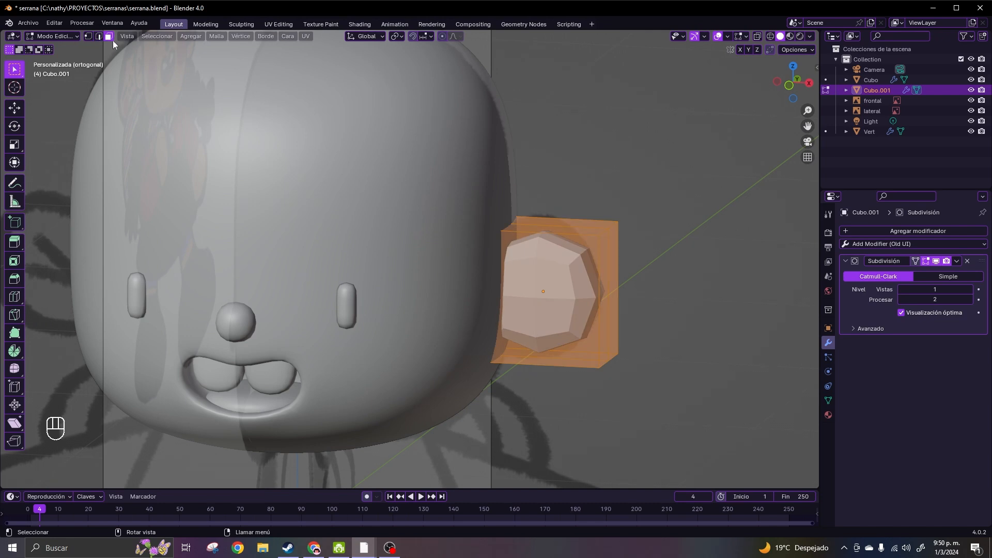
{"action": "left_click", "coordinate": [550, 302]}
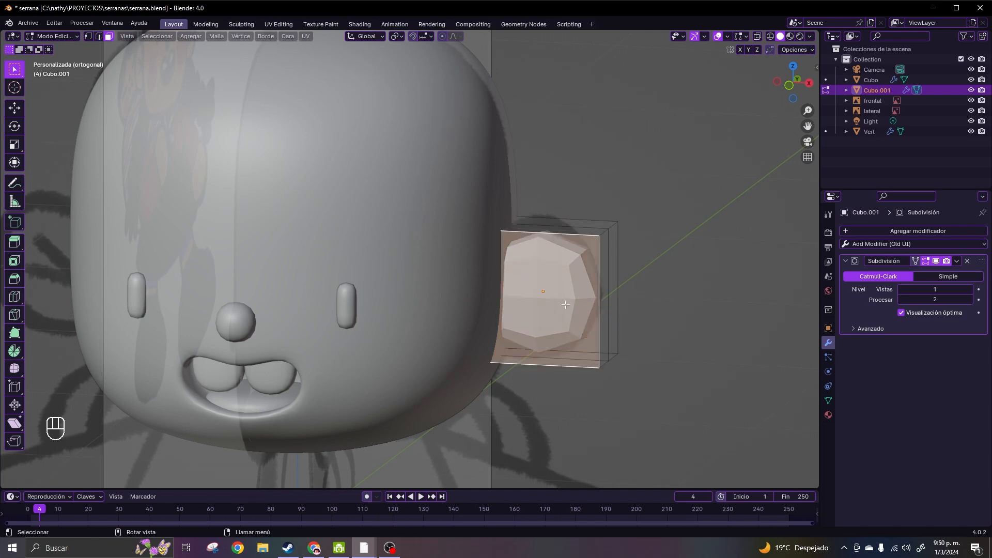
{"action": "middle_click_drag", "start_coordinate": [566, 304], "coordinate": [605, 297]}
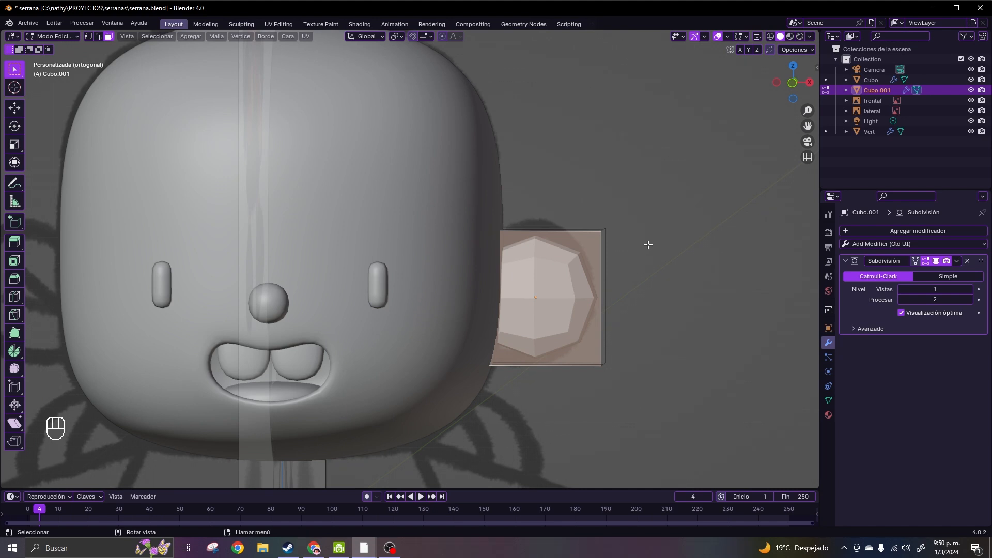
{"action": "key", "text": "i"}
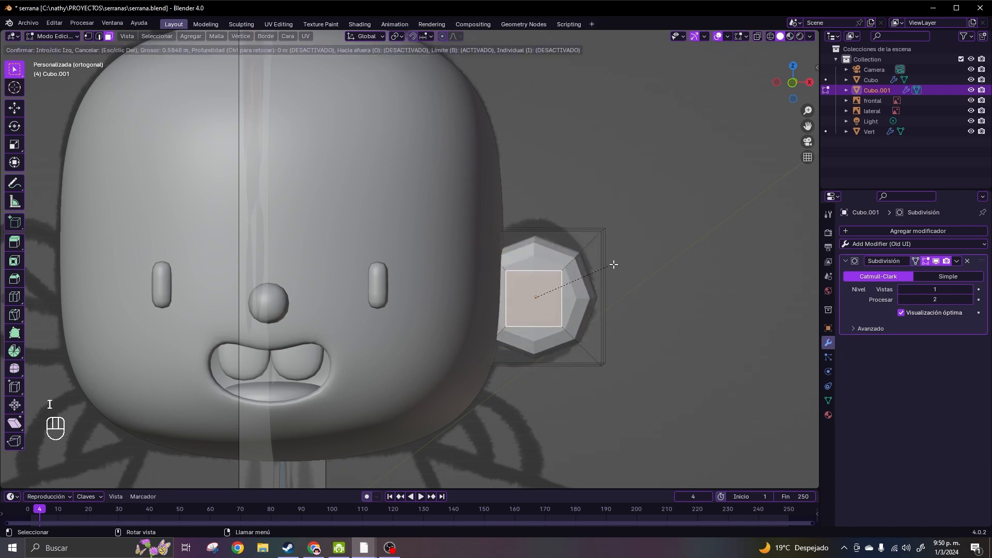
{"action": "left_click", "coordinate": [611, 265]}
- Extrude the inset face inward to hollow out the ear
{"action": "middle_click_drag", "start_coordinate": [611, 265], "coordinate": [643, 337]}
{"action": "key", "text": "e"}
{"action": "left_click", "coordinate": [632, 330]}
{"action": "key", "text": "KP_1"}
- In Object Mode, scale the ear up to the drawn outline and move it slightly along X toward the head
{"action": "key", "text": "Tab"}
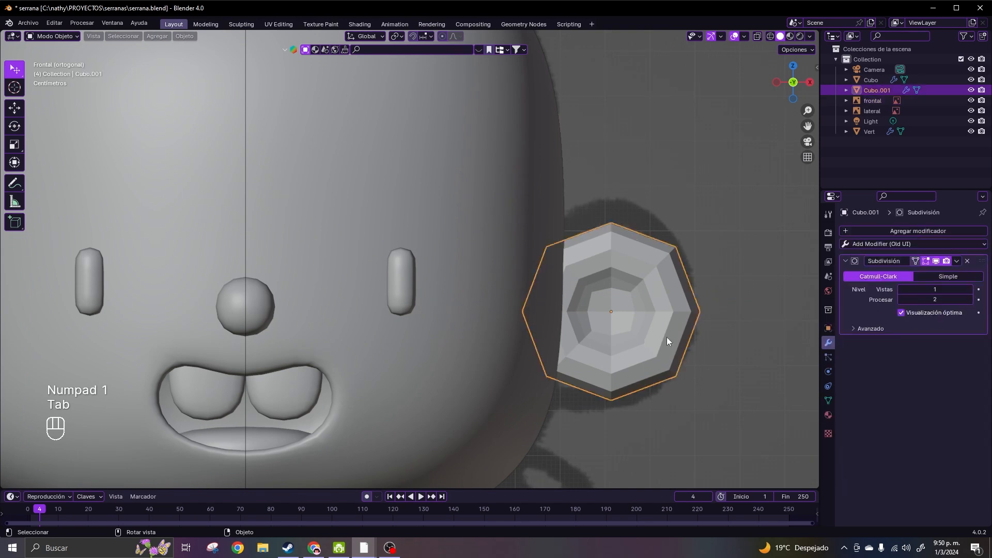
{"action": "key", "text": "s"}
{"action": "left_click", "coordinate": [681, 343]}
{"action": "key", "text": "g"}
{"action": "key", "text": "x"}
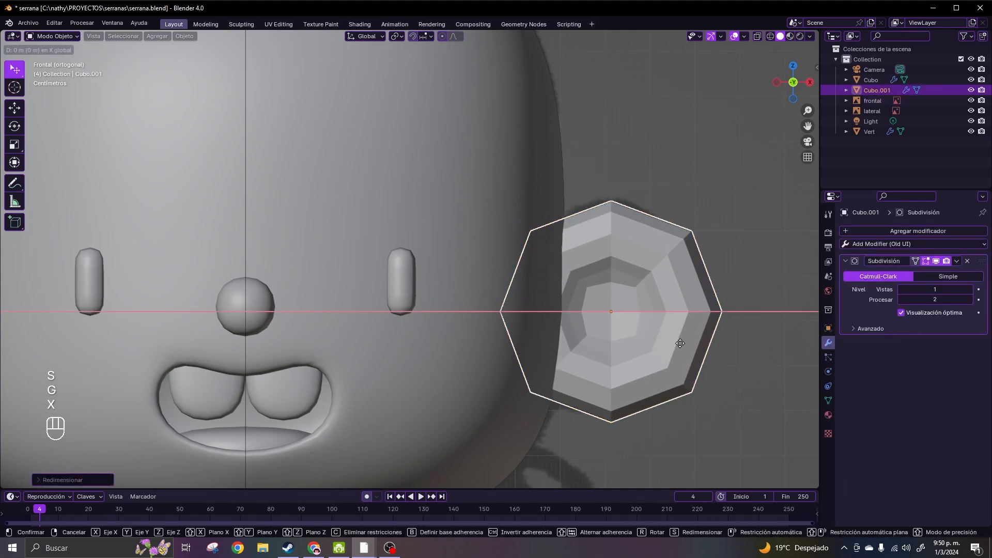
{"action": "left_click", "coordinate": [671, 346]}
- Set the ear's subdivision to 2 viewport levels and 3 render levels, and apply smooth shading
{"action": "left_click", "coordinate": [970, 289]}
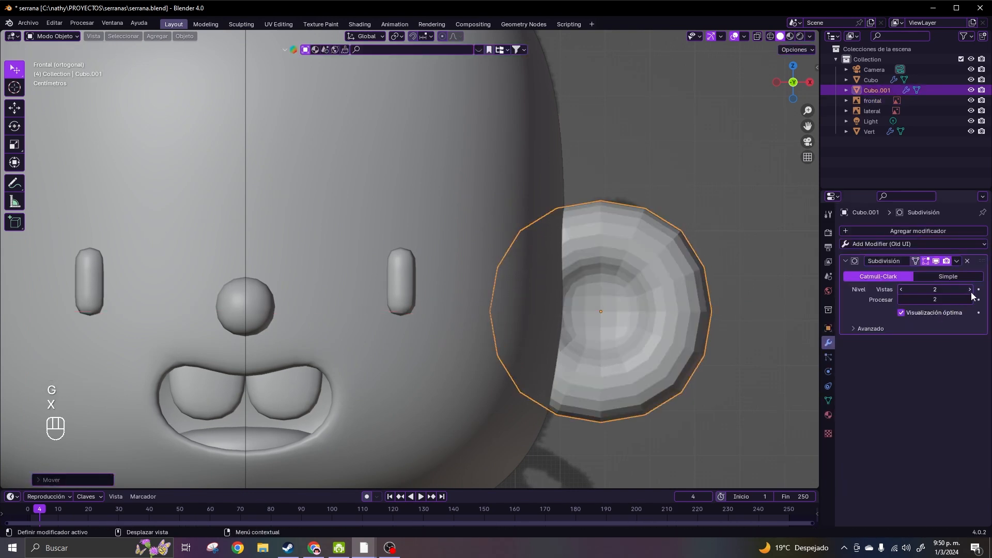
{"action": "right_click", "coordinate": [612, 345]}
{"action": "left_click", "coordinate": [612, 335]}
{"action": "left_click", "coordinate": [702, 373]}
- Add a Mirror modifier to the ear on the X axis, using the head as the mirror object
{"action": "scroll", "coordinate": [702, 373], "scroll_direction": "down", "scroll_amount": 3}
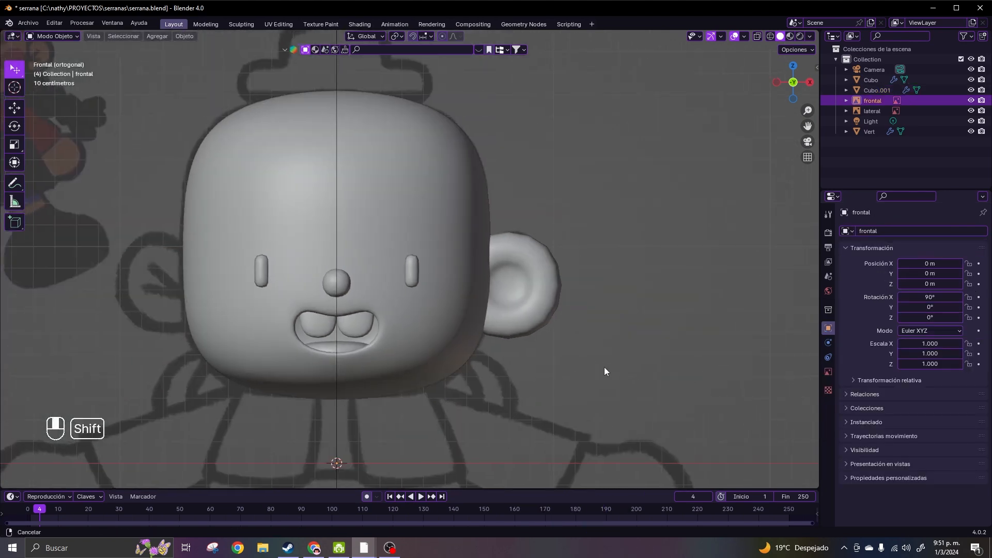
{"action": "middle_click_drag", "start_coordinate": [604, 367], "coordinate": [715, 361], "text": "shift"}
{"action": "scroll", "coordinate": [716, 361], "scroll_direction": "down", "scroll_amount": 2}
{"action": "left_click", "coordinate": [926, 244]}
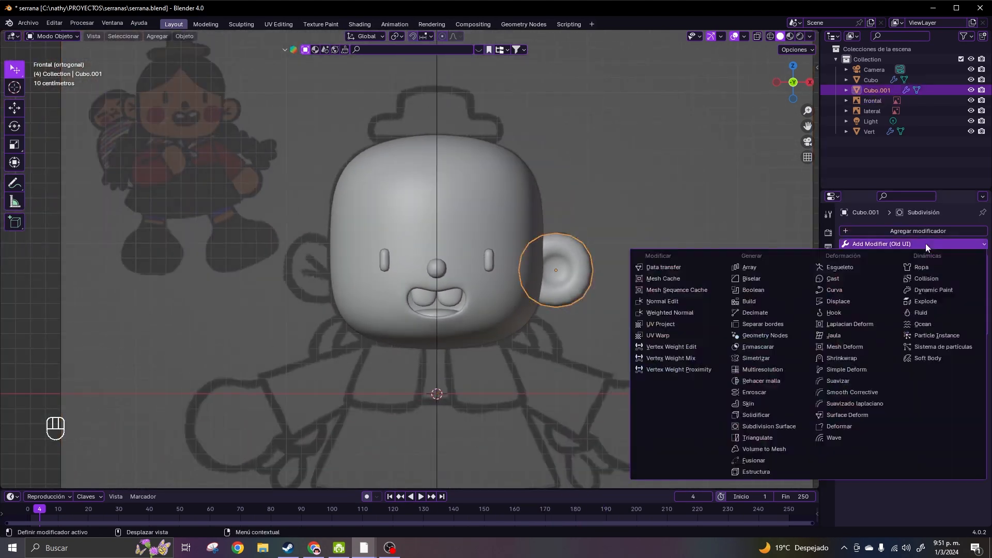
{"action": "left_click", "coordinate": [780, 359]}
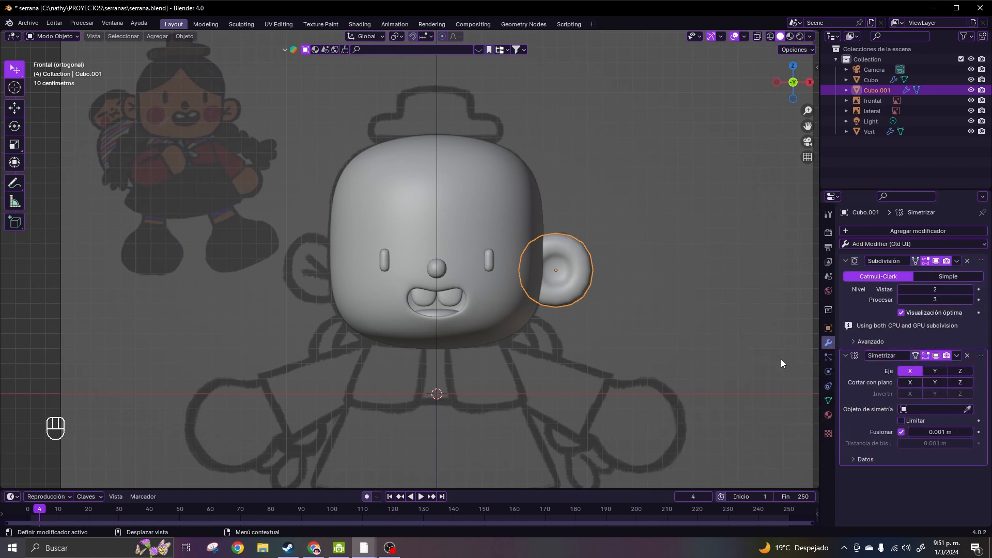
{"action": "left_click", "coordinate": [962, 410]}
{"action": "left_click", "coordinate": [969, 408]}
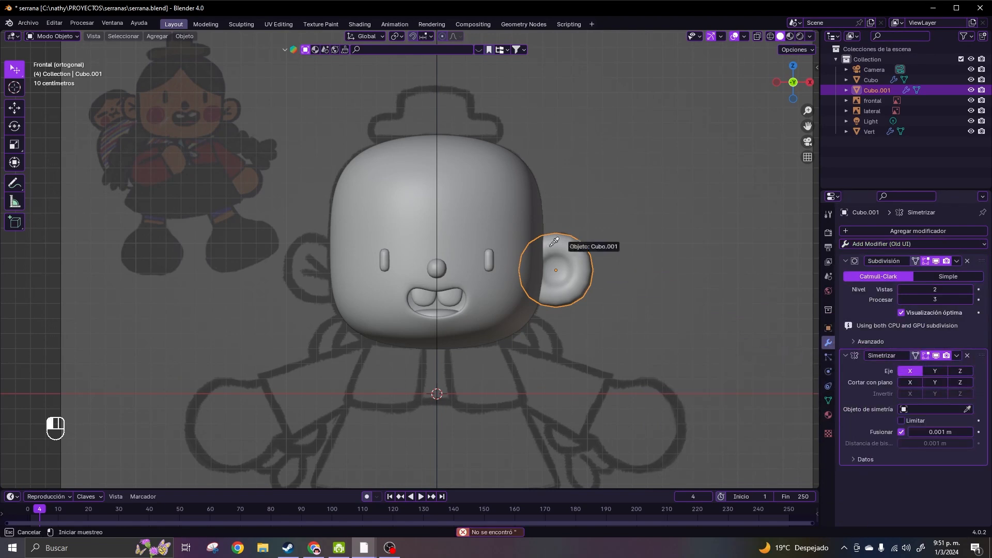
{"action": "left_click", "coordinate": [485, 193]}
{"action": "key", "text": "KP_1"}
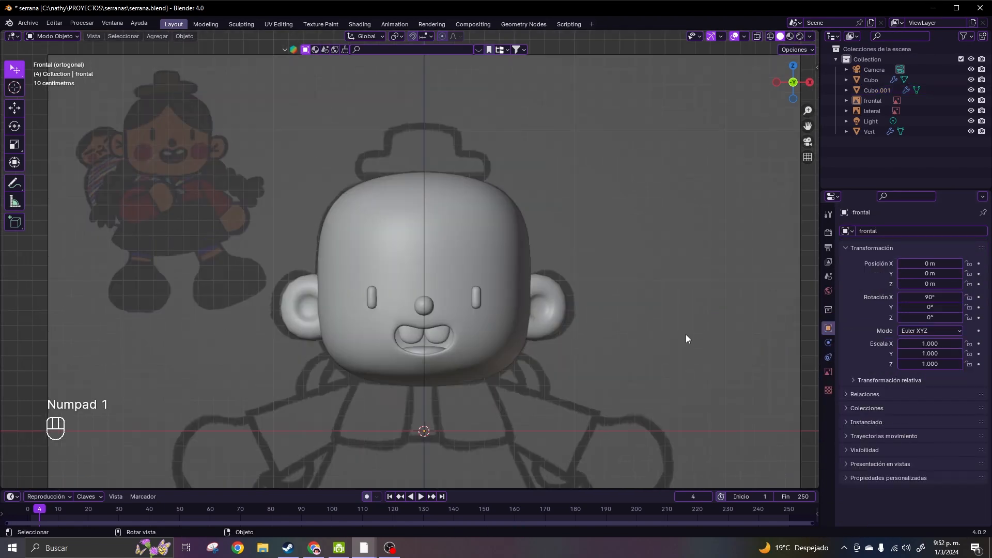
- Show the selectability toggle column for objects in the Outliner
{"action": "left_click", "coordinate": [652, 318]}
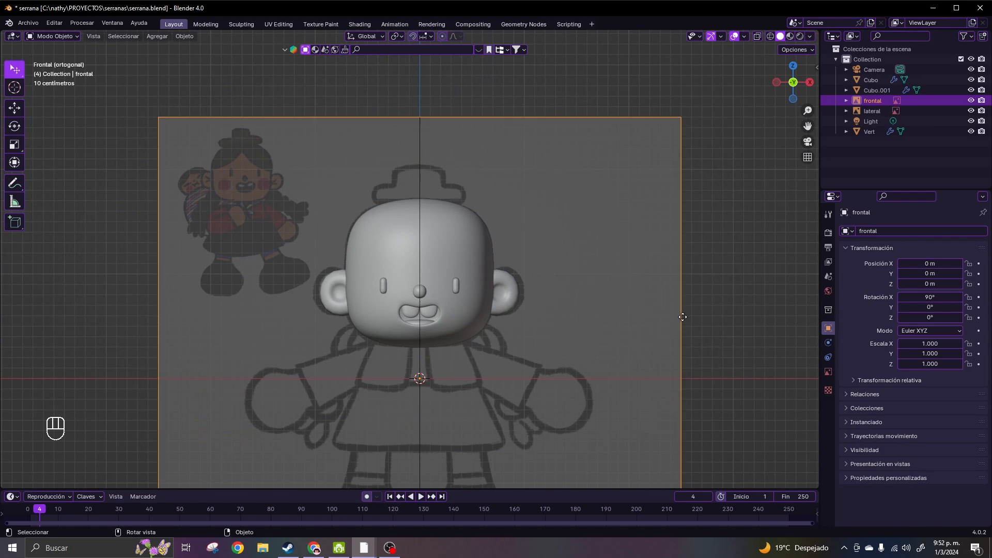
{"action": "middle_click_drag", "start_coordinate": [697, 294], "coordinate": [545, 94]}
{"action": "left_click", "coordinate": [519, 107]}
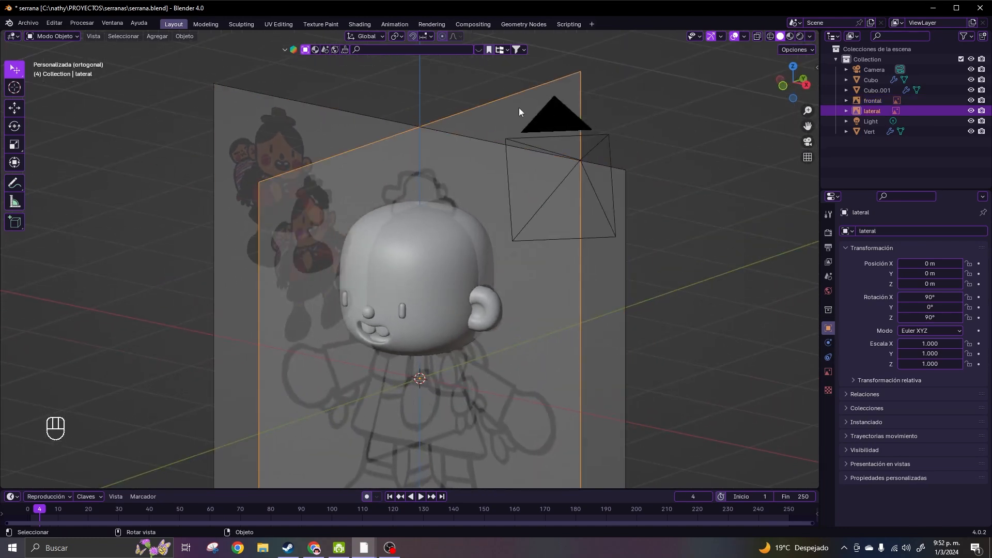
{"action": "left_click", "coordinate": [971, 38]}
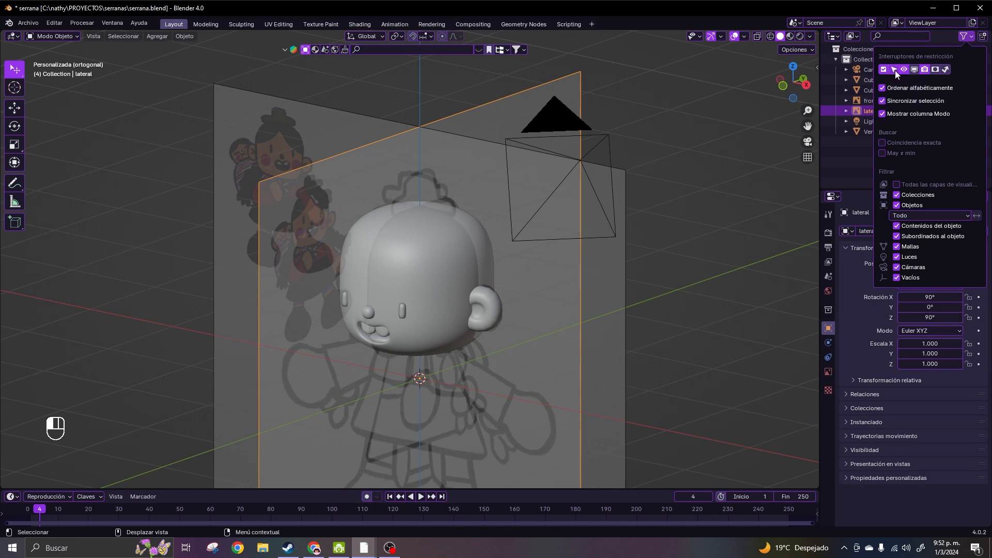
{"action": "left_click", "coordinate": [970, 40]}
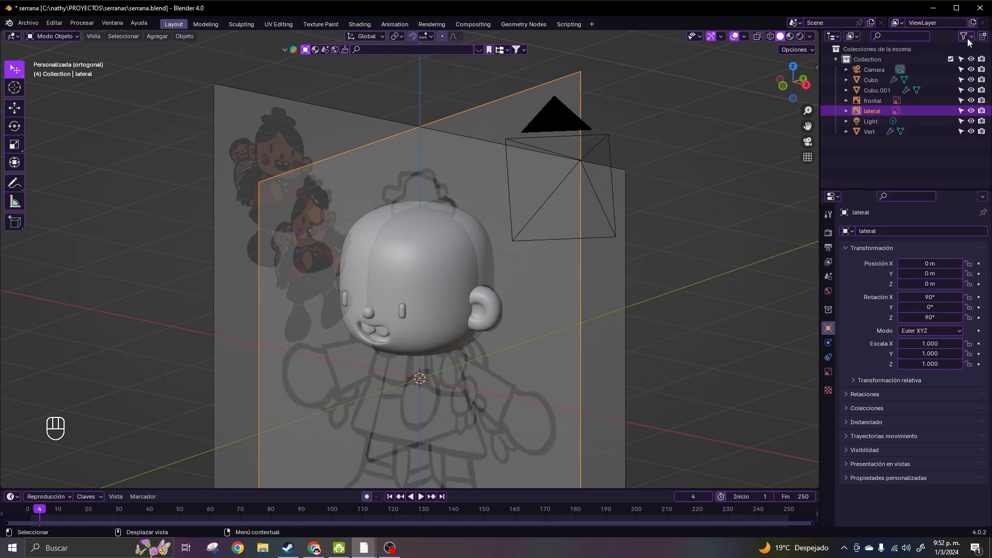
- Make the frontal and lateral reference images unselectable in the Outliner and return to the front view
{"action": "left_click", "coordinate": [962, 101]}
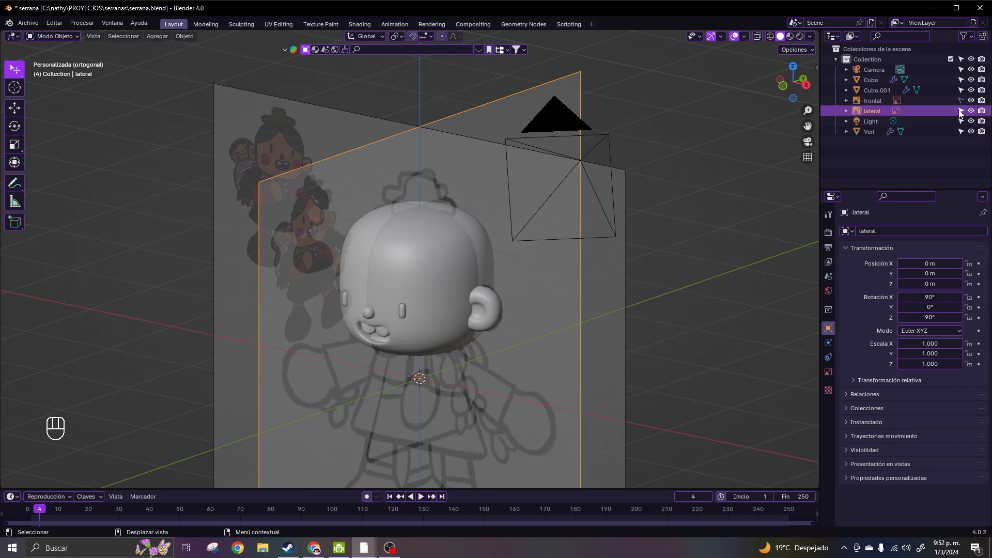
{"action": "left_click", "coordinate": [961, 112]}
{"action": "key", "text": "KP_1"}
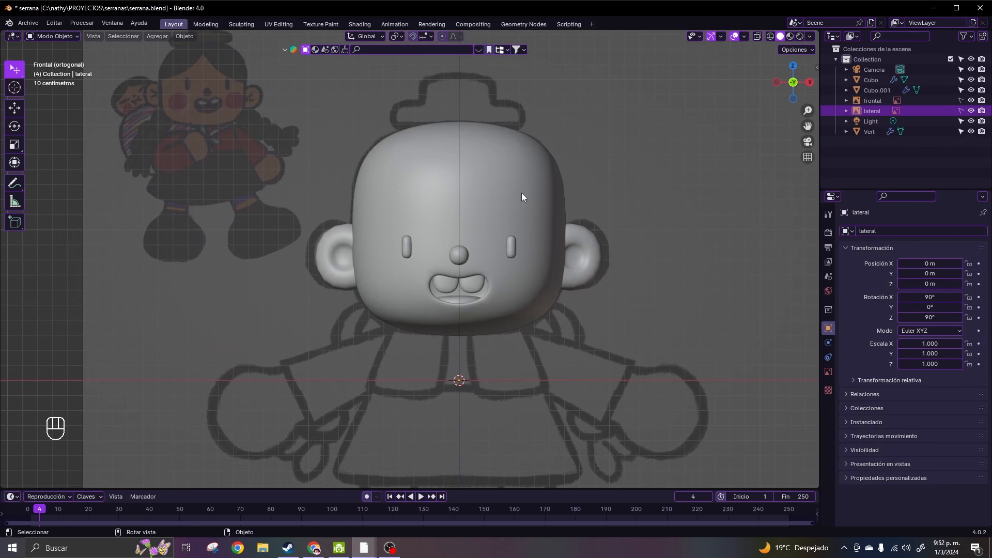
- Duplicate the head mesh in place to serve as the base for the hair
{"action": "left_click", "coordinate": [523, 193]}
{"action": "middle_click_drag", "start_coordinate": [610, 243], "coordinate": [578, 243]}
{"action": "key", "text": "KP_1"}
{"action": "scroll", "coordinate": [577, 243], "scroll_direction": "up", "scroll_amount": 1}
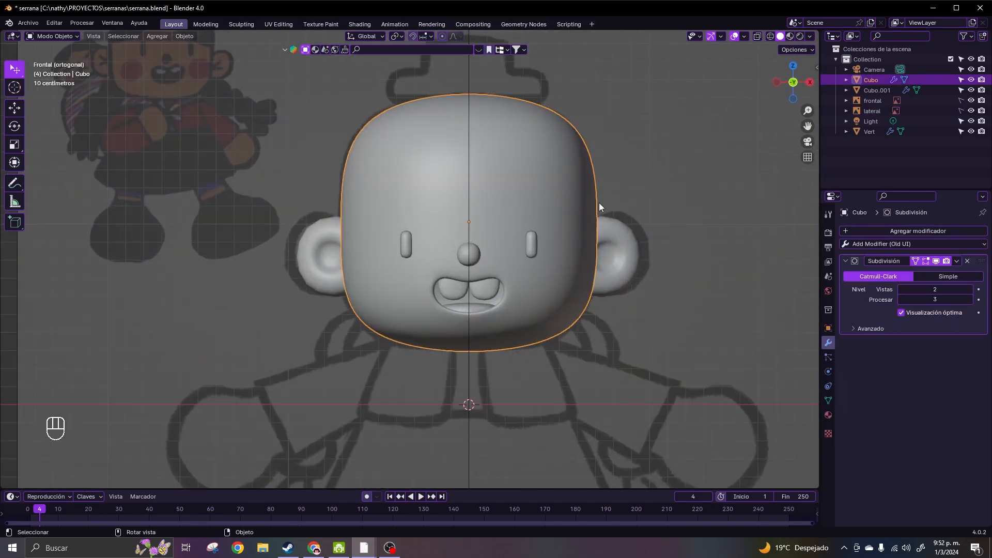
{"action": "key", "text": "shift+d"}
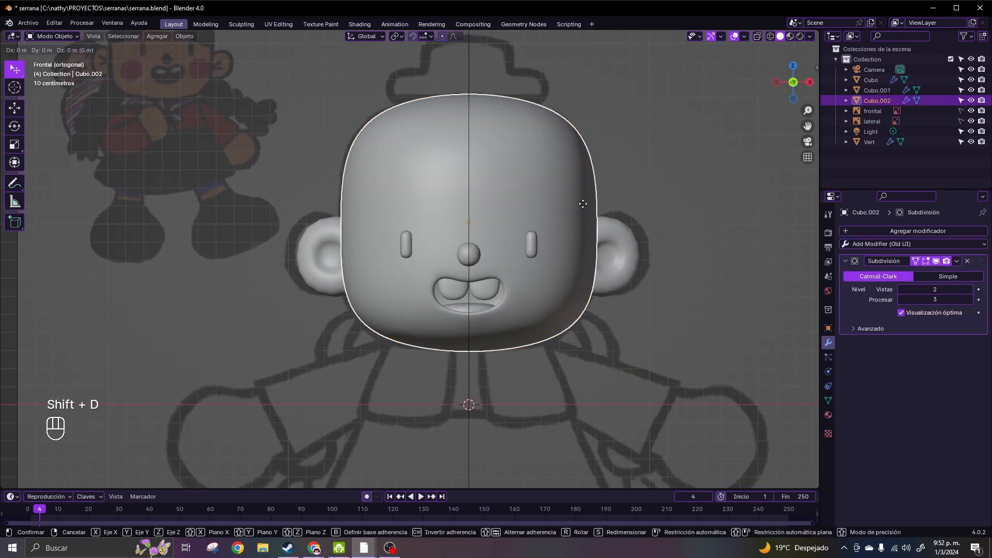
{"action": "key", "text": "Escape"}
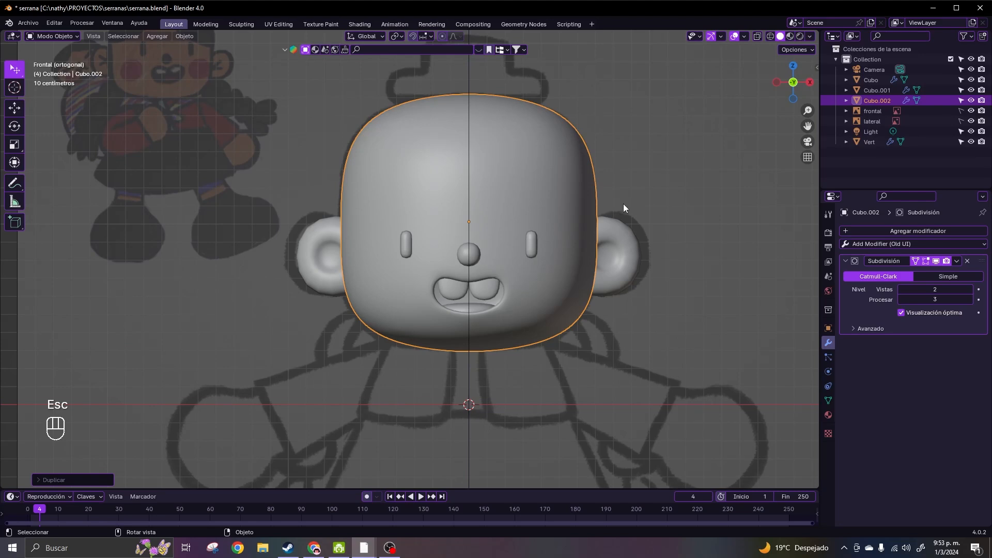
- In the duplicate's Edit Mode, delete all faces covering the lower face region in front of the ear, working in X-ray side view
{"action": "key", "text": "Tab"}
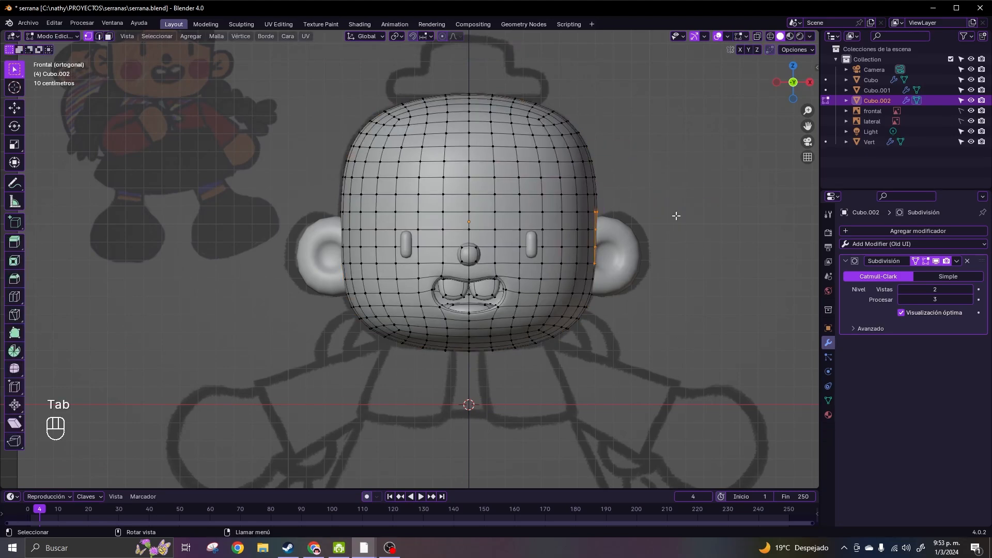
{"action": "left_click", "coordinate": [109, 36]}
{"action": "middle_click_drag", "start_coordinate": [542, 377], "coordinate": [641, 377]}
{"action": "scroll", "coordinate": [641, 377], "scroll_direction": "up", "scroll_amount": 1}
{"action": "left_click", "coordinate": [793, 80]}
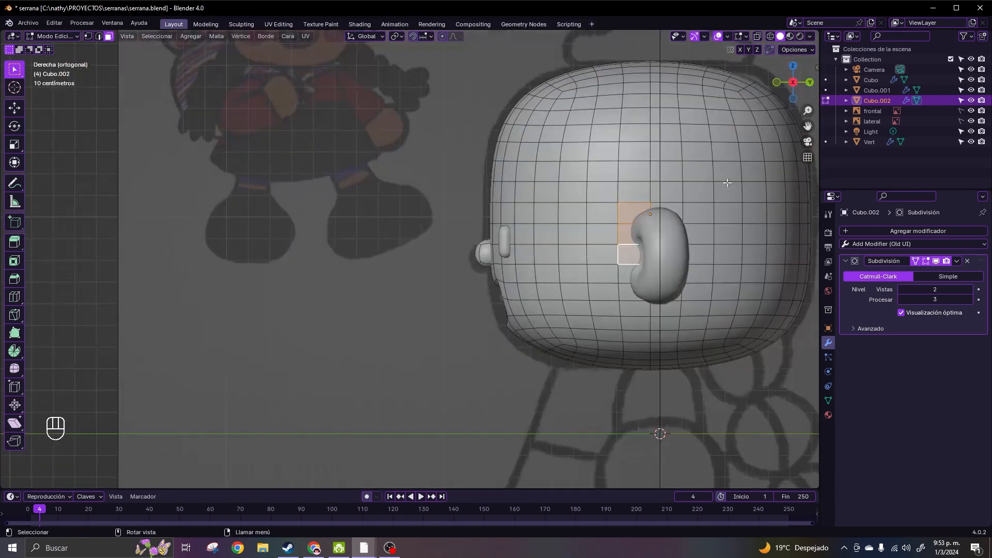
{"action": "middle_click_drag", "start_coordinate": [726, 181], "coordinate": [633, 191], "text": "shift"}
{"action": "left_click", "coordinate": [758, 37]}
{"action": "left_click_drag", "start_coordinate": [355, 239], "coordinate": [557, 398]}
{"action": "key", "text": "x"}
{"action": "left_click", "coordinate": [515, 343]}
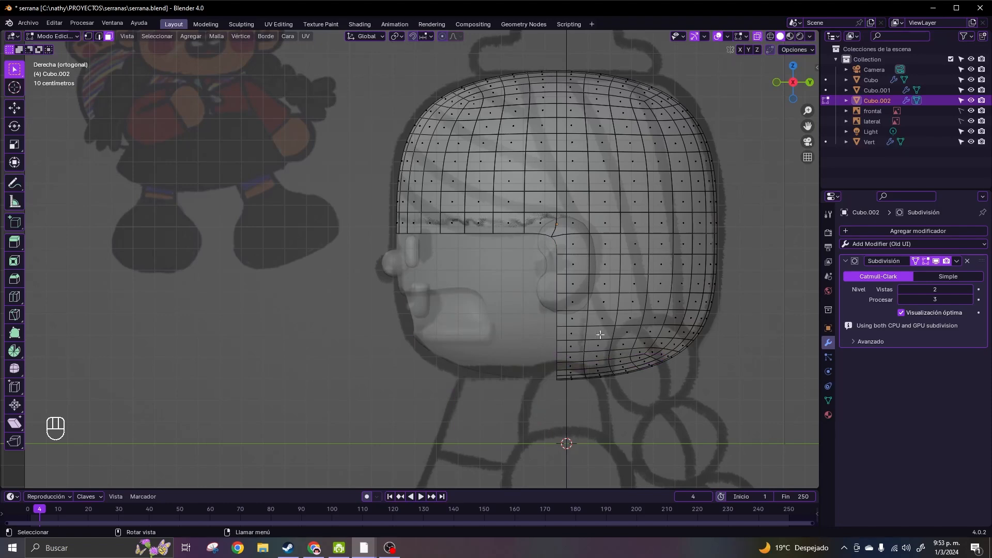
- Delete the next strip of hair-mesh faces behind the opening, from ear height down to the underside of the head
{"action": "scroll", "coordinate": [511, 320], "scroll_direction": "down", "scroll_amount": 2, "text": "ctrl"}
{"action": "left_click_drag", "start_coordinate": [491, 243], "coordinate": [526, 417]}
{"action": "key", "text": "x"}
{"action": "left_click", "coordinate": [523, 350]}
{"action": "middle_click_drag", "start_coordinate": [523, 350], "coordinate": [558, 352]}
{"action": "left_click", "coordinate": [759, 37]}
{"action": "key", "text": "KP_1"}
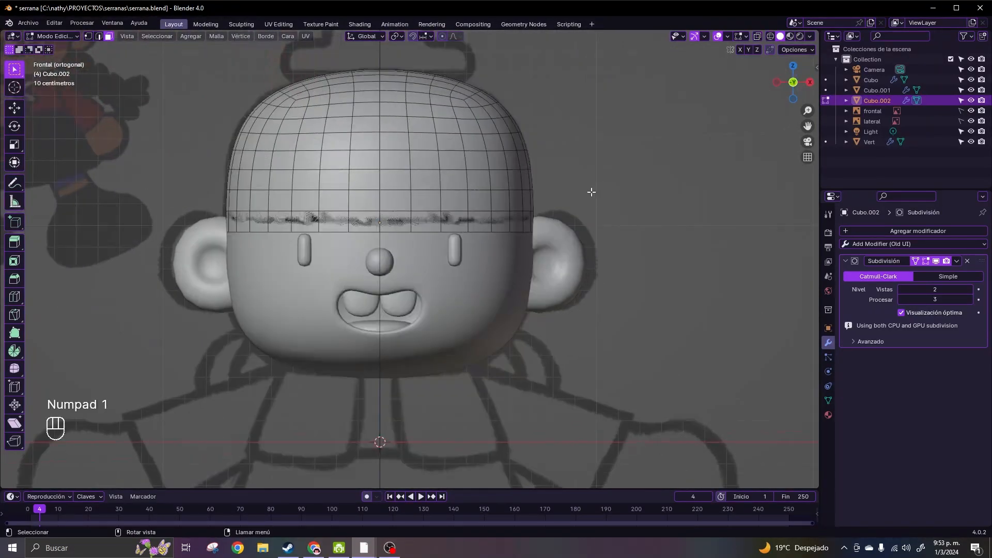
{"action": "left_click", "coordinate": [759, 37]}
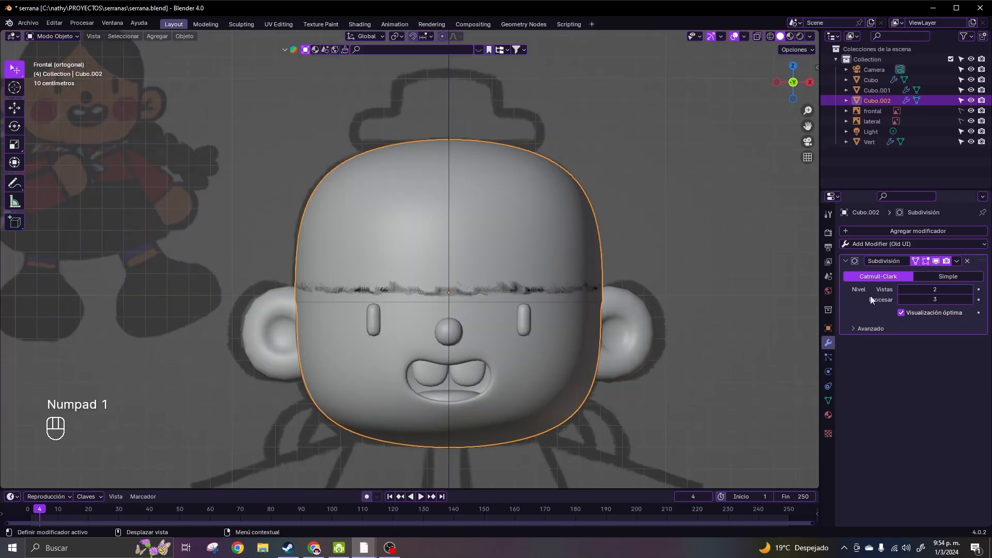
- Add a Solidify modifier to the hair, place it above Subdivision, and set -0.09 m thickness with even thickness enabled
{"action": "left_click", "coordinate": [898, 245]}
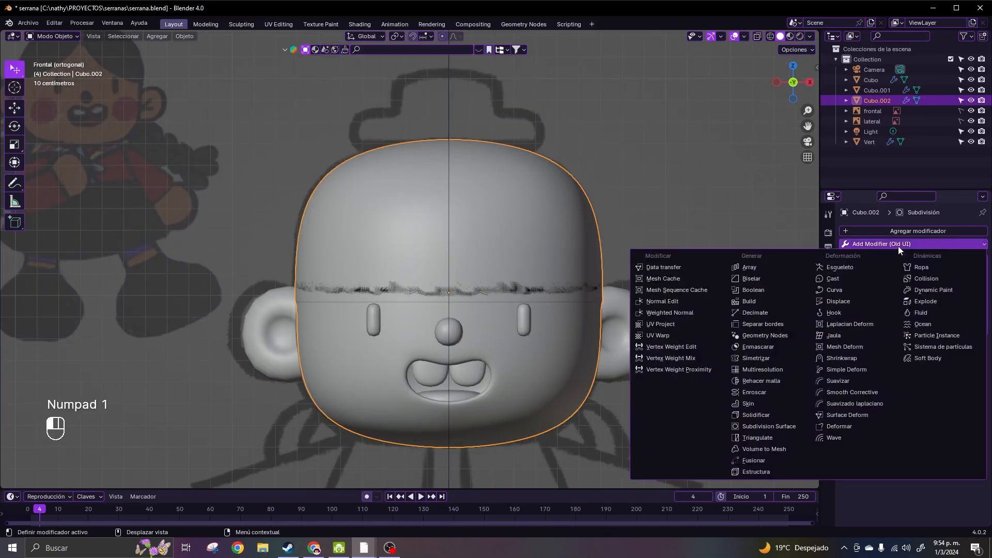
{"action": "left_click", "coordinate": [786, 415]}
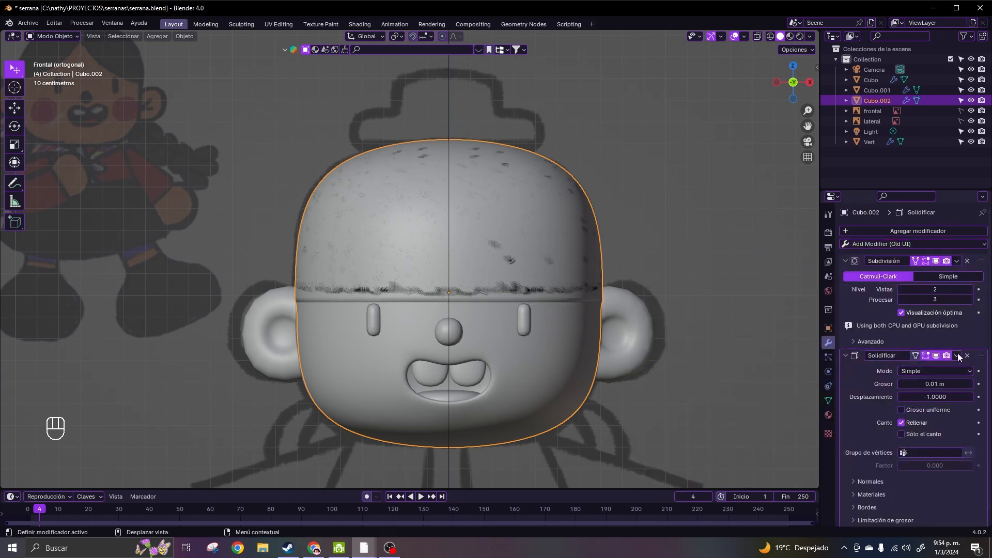
{"action": "left_click_drag", "start_coordinate": [981, 355], "coordinate": [973, 235]}
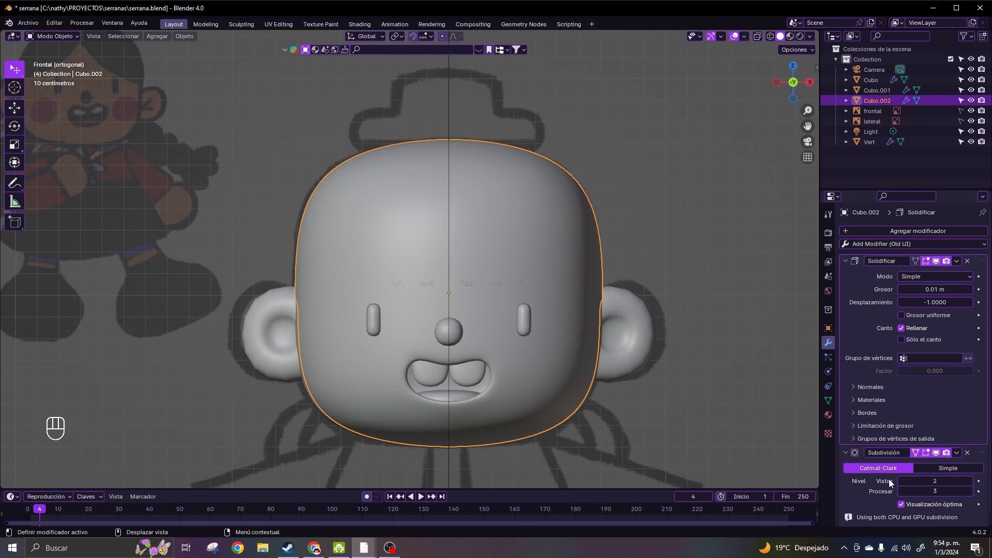
{"action": "left_click_drag", "start_coordinate": [943, 289], "coordinate": [917, 290]}
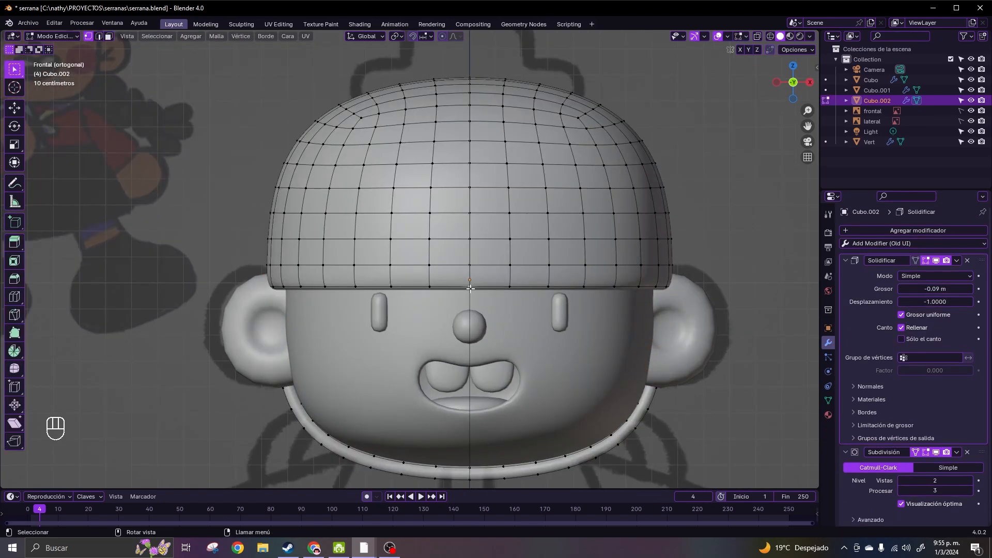
- Select the front centre-line vertices from the hair's lower edge up to the forehead and split them apart into a parting
{"action": "key", "text": "shift"}
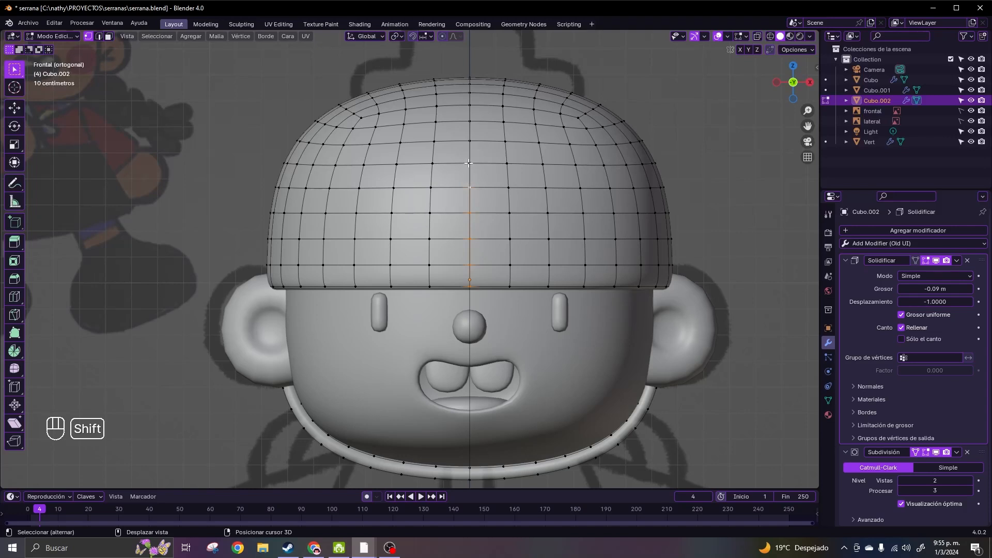
{"action": "left_click", "coordinate": [757, 37]}
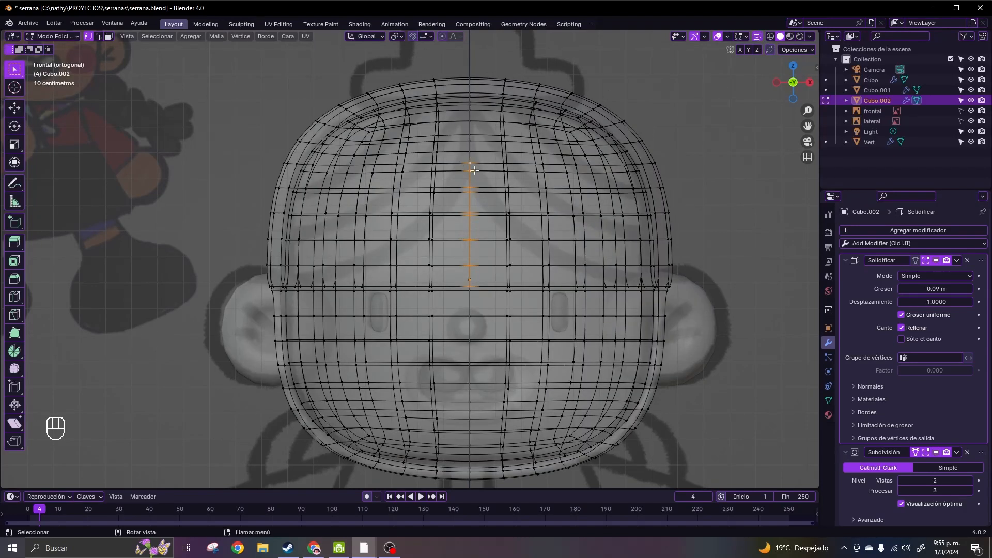
{"action": "left_click", "coordinate": [757, 37]}
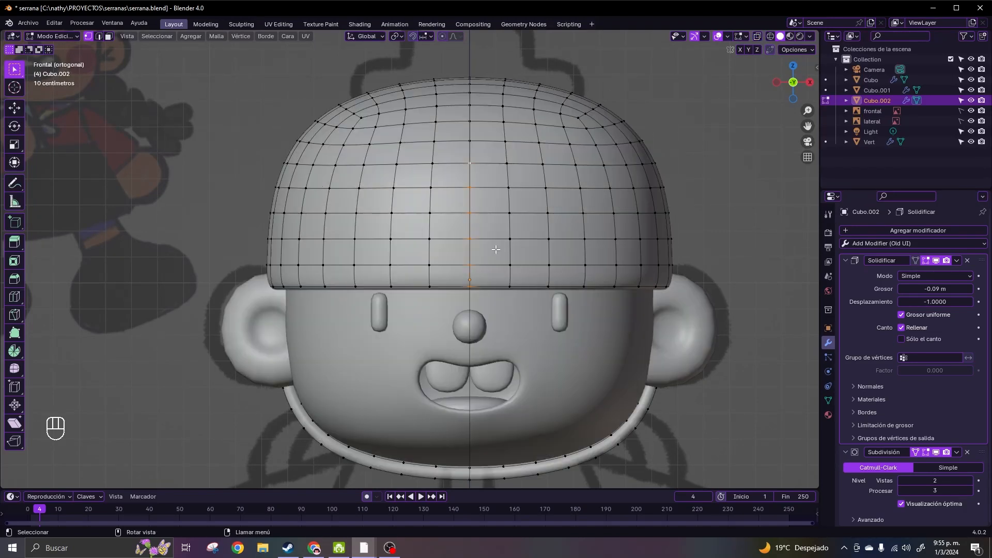
{"action": "key", "text": "g"}
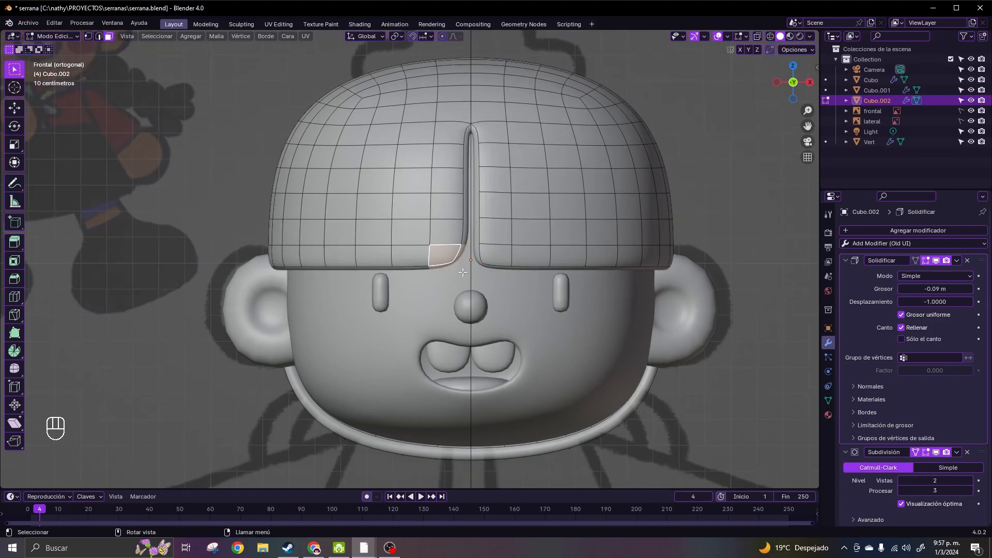
- Delete a stepped group of faces on each side of the parting and along the front hairline to shape the fringe
{"action": "left_click", "coordinate": [447, 231], "text": "shift"}
{"action": "left_click", "coordinate": [411, 255], "text": "shift"}
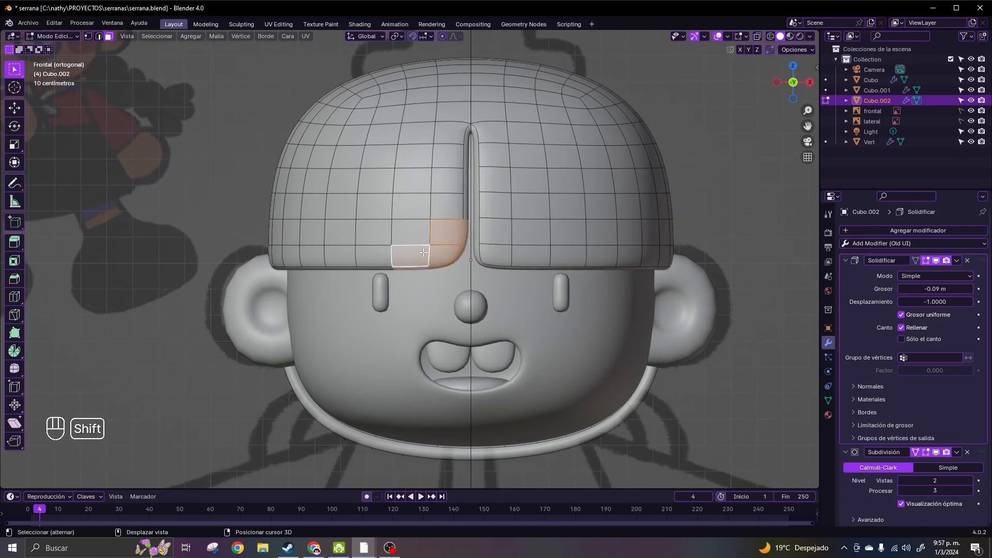
{"action": "left_click", "coordinate": [374, 255], "text": "shift"}
{"action": "left_click", "coordinate": [411, 231], "text": "shift"}
{"action": "left_click", "coordinate": [448, 206], "text": "shift"}
{"action": "left_click", "coordinate": [455, 188], "text": "shift"}
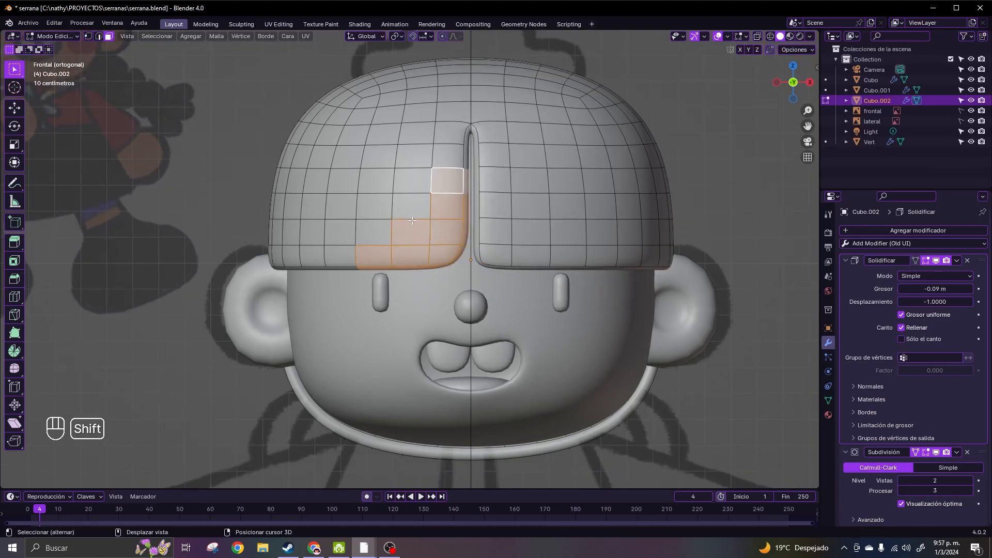
{"action": "left_click", "coordinate": [339, 256], "text": "shift"}
{"action": "left_click", "coordinate": [495, 256], "text": "shift"}
{"action": "left_click", "coordinate": [495, 231], "text": "shift"}
{"action": "left_click", "coordinate": [531, 231], "text": "shift"}
{"action": "left_click", "coordinate": [532, 256], "text": "shift"}
{"action": "left_click", "coordinate": [569, 256], "text": "shift"}
{"action": "left_click", "coordinate": [497, 205], "text": "shift"}
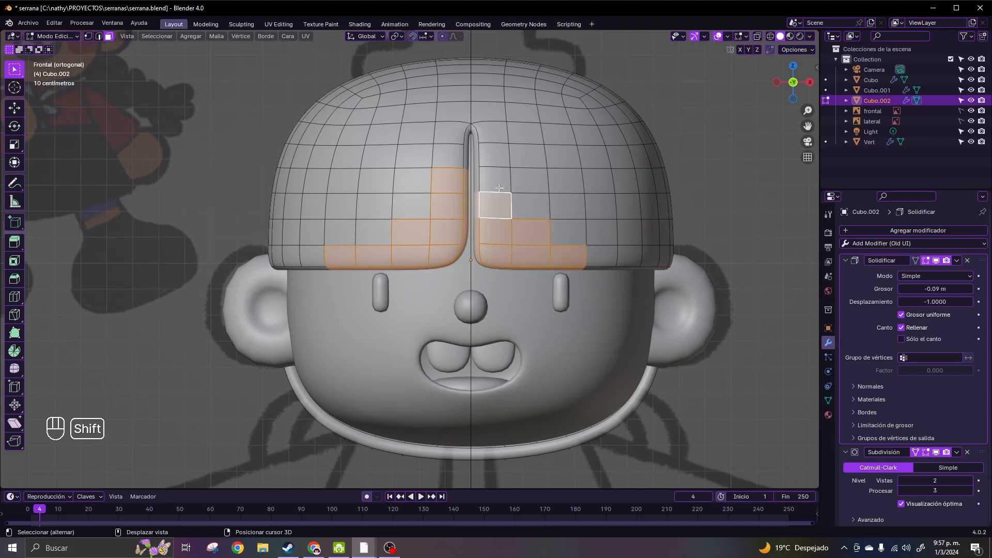
{"action": "left_click", "coordinate": [499, 188], "text": "shift"}
{"action": "left_click", "coordinate": [603, 261], "text": "shift"}
{"action": "key", "text": "x"}
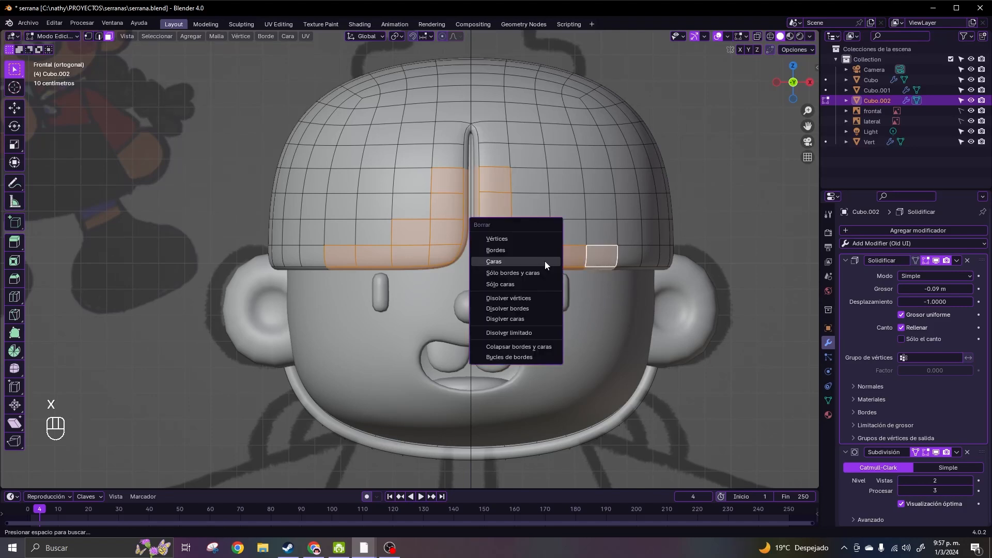
{"action": "left_click", "coordinate": [544, 262]}
- Move the hairline vertices on both sides of the parting's upper end outward to refine the fringe outline
{"action": "key", "text": "1"}
{"action": "left_click", "coordinate": [464, 162]}
{"action": "key", "text": "g"}
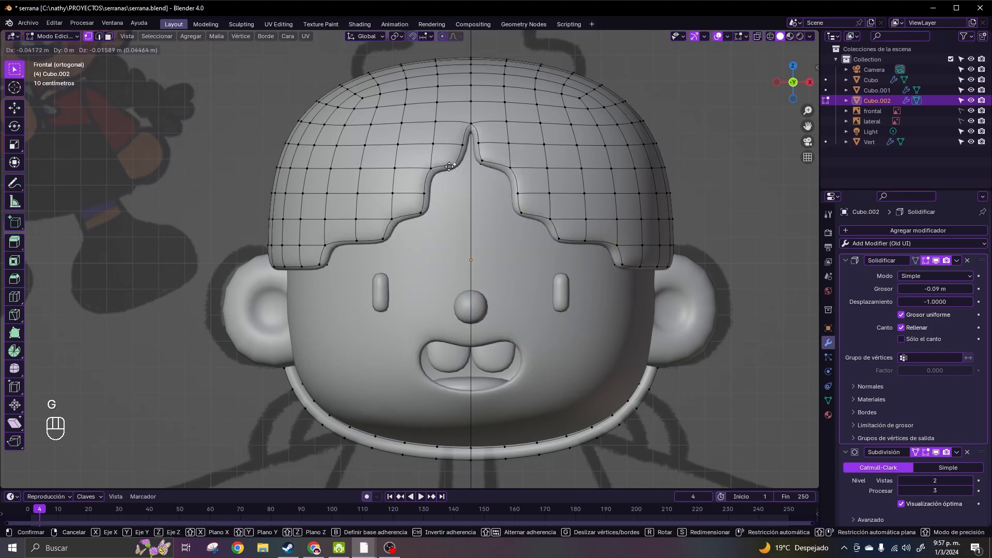
{"action": "left_click", "coordinate": [449, 159]}
{"action": "left_click", "coordinate": [482, 161]}
{"action": "key", "text": "g"}
{"action": "left_click", "coordinate": [493, 170]}
- Set the hair's Solidify thickness to -0.25 m and scale the hair down to about 0.87 in Object Mode
{"action": "middle_click_drag", "start_coordinate": [675, 285], "coordinate": [729, 272]}
{"action": "key", "text": "Tab"}
{"action": "key", "text": "KP_1"}
{"action": "key", "text": "KP_1"}
{"action": "key", "text": "s"}
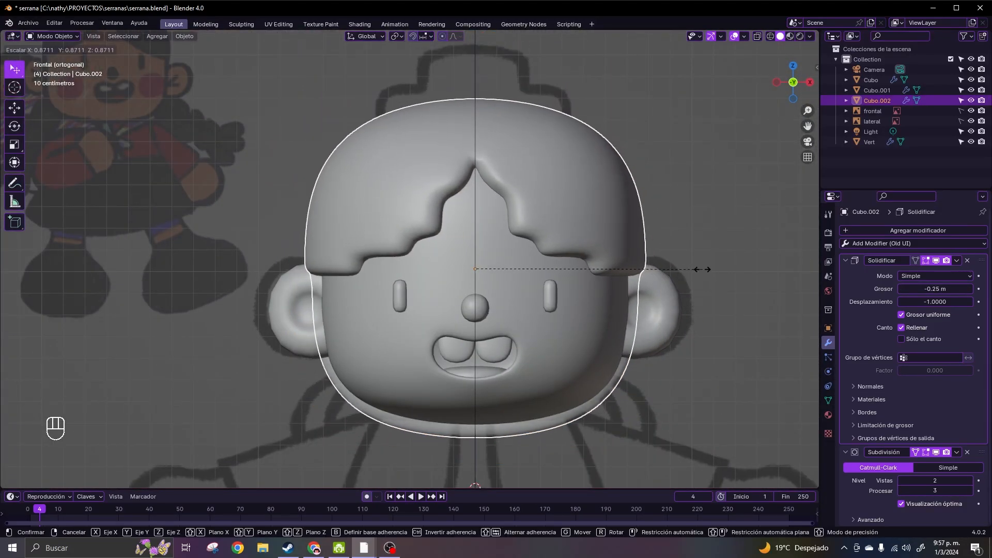
{"action": "left_click", "coordinate": [700, 268]}
- Save the file and apply the hair's Solidify and Subdivision modifiers
{"action": "key", "text": "ctrl+s"}
{"action": "left_click", "coordinate": [956, 261]}
{"action": "left_click", "coordinate": [954, 273]}
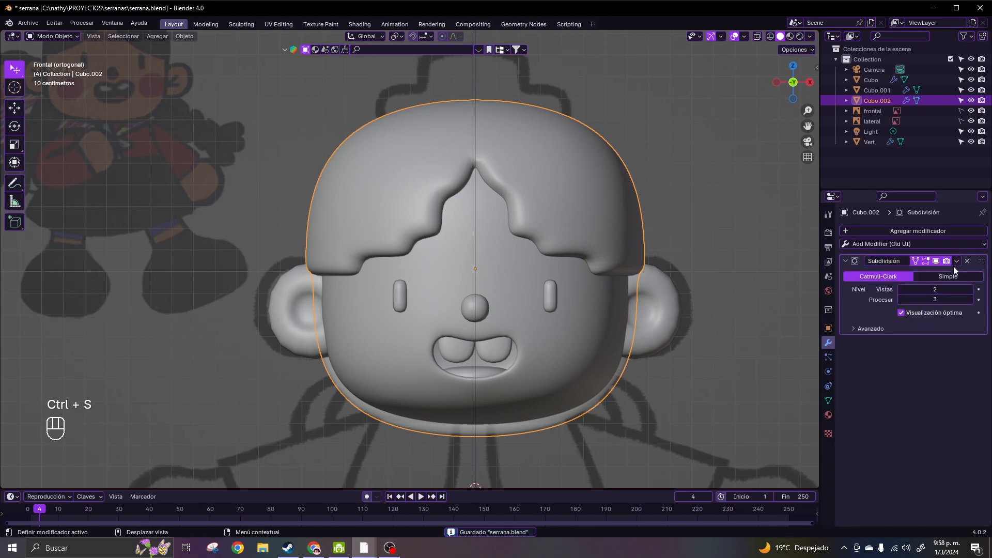
{"action": "left_click", "coordinate": [954, 262]}
{"action": "left_click", "coordinate": [952, 274]}
{"action": "key", "text": "Tab"}
{"action": "middle_click_drag", "start_coordinate": [771, 272], "coordinate": [594, 284]}
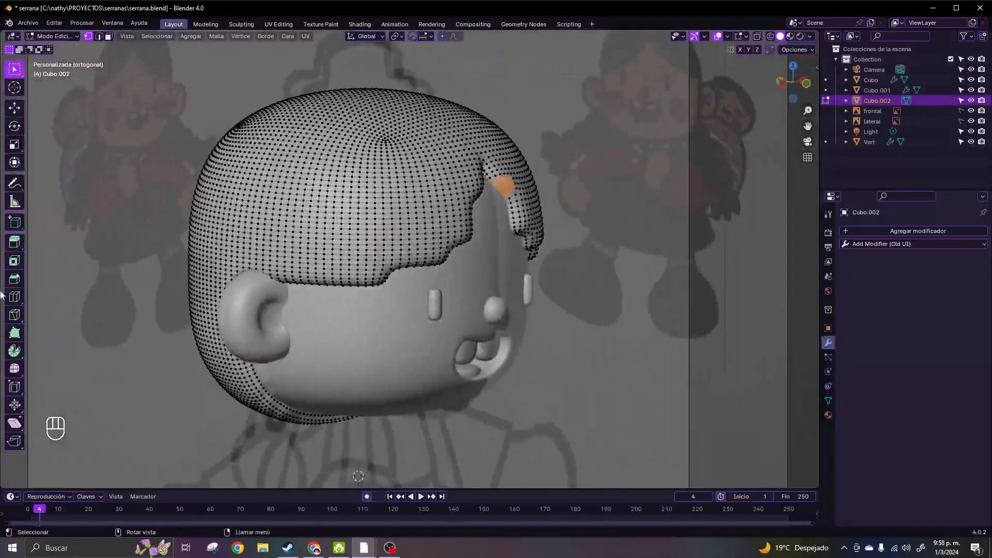
{"action": "key", "text": "KP_1"}
{"action": "key", "text": "ctrl+Tab"}
{"action": "left_click", "coordinate": [520, 361]}
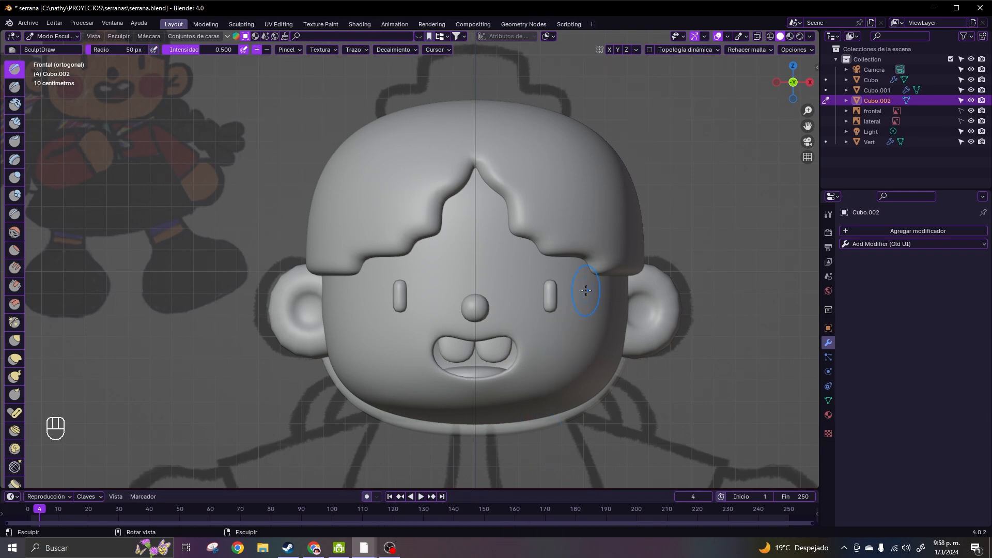
{"action": "key", "text": "Tab"}
{"action": "left_click", "coordinate": [507, 298]}
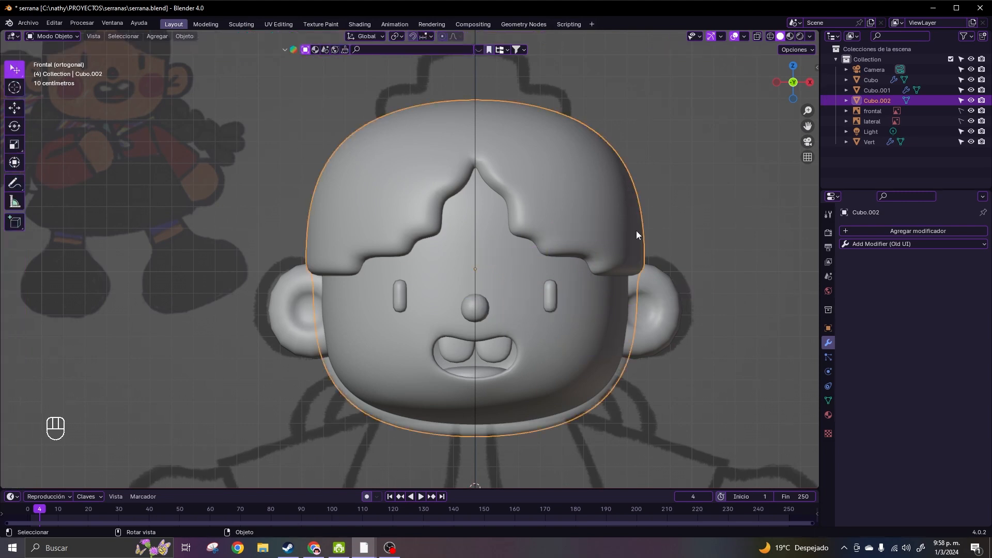
- Apply the hair object's scale and switch it to Sculpt Mode
{"action": "key", "text": "ctrl+a"}
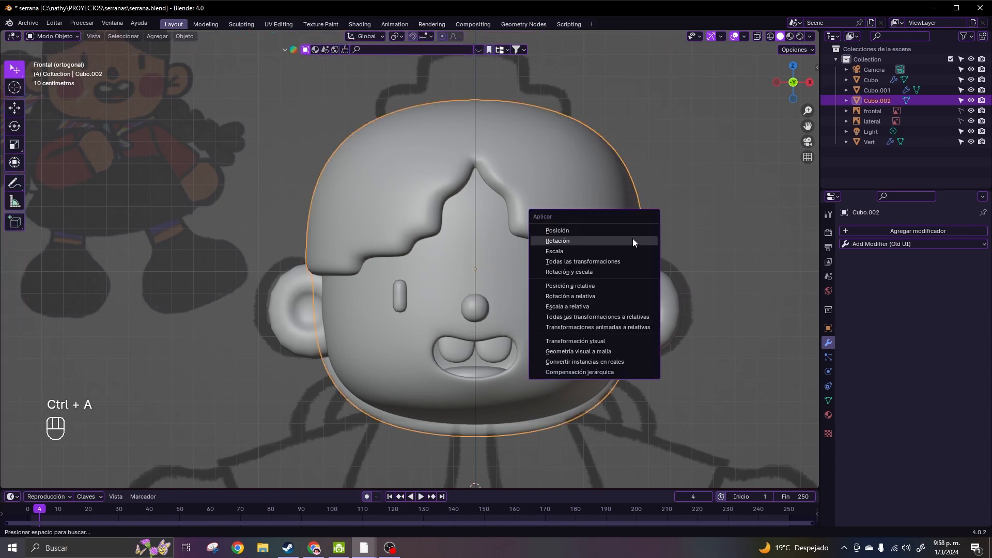
{"action": "left_click", "coordinate": [631, 251]}
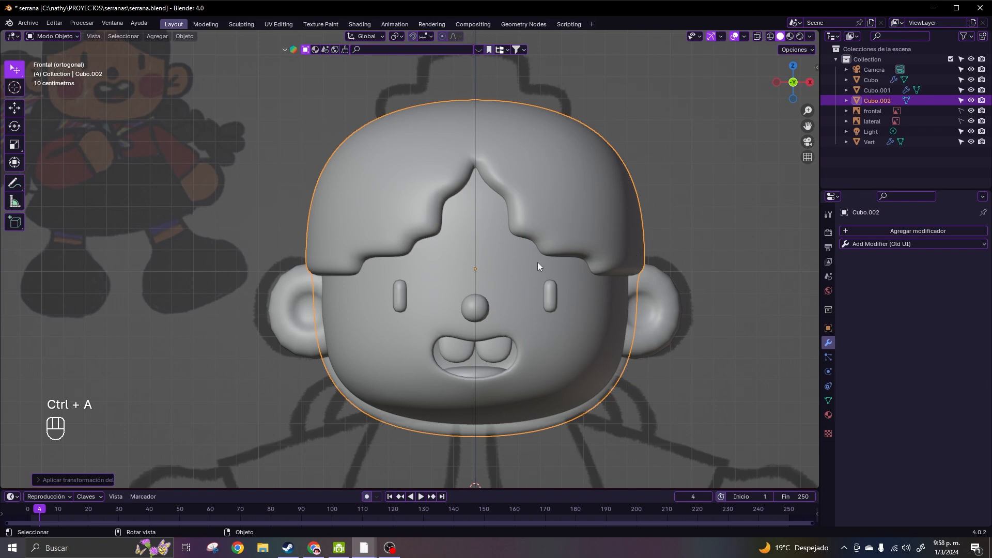
{"action": "key", "text": "Tab"}
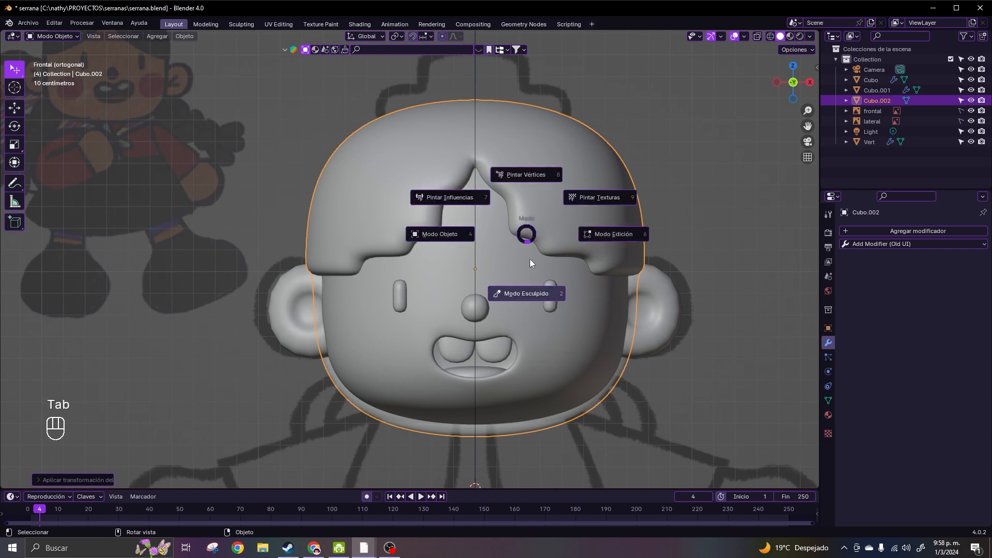
{"action": "left_click", "coordinate": [537, 297]}
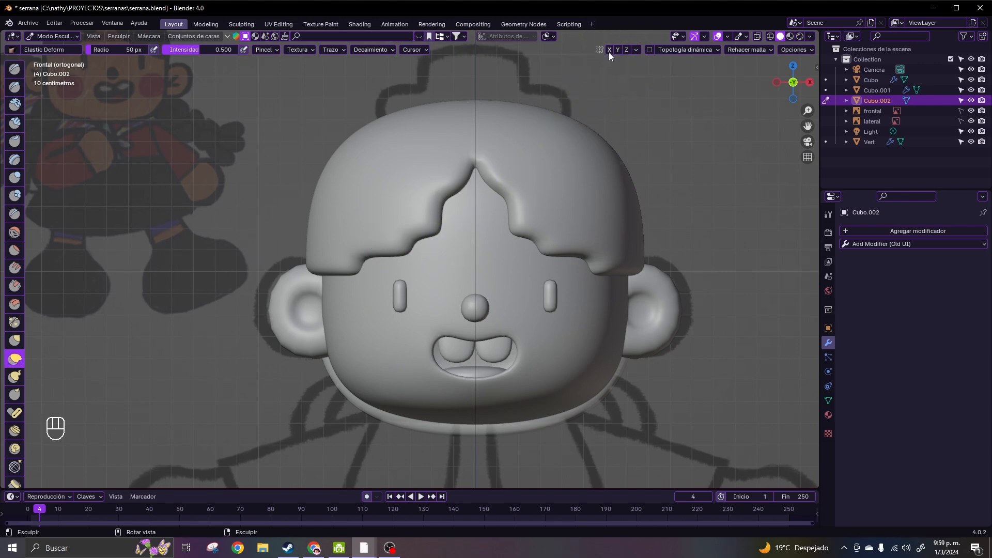
- With X symmetry enabled, use the Elastic Deform brush and smoothing to even out the stepped hairline into flowing curves
{"action": "left_click", "coordinate": [610, 49]}
{"action": "mouse_move", "coordinate": [443, 233]}
{"action": "left_mouse_down"}
{"action": "mouse_move", "coordinate": [417, 211]}
{"action": "mouse_move", "coordinate": [413, 245]}
{"action": "left_mouse_up"}
{"action": "left_click_drag", "start_coordinate": [374, 259], "coordinate": [369, 262], "text": "shift"}
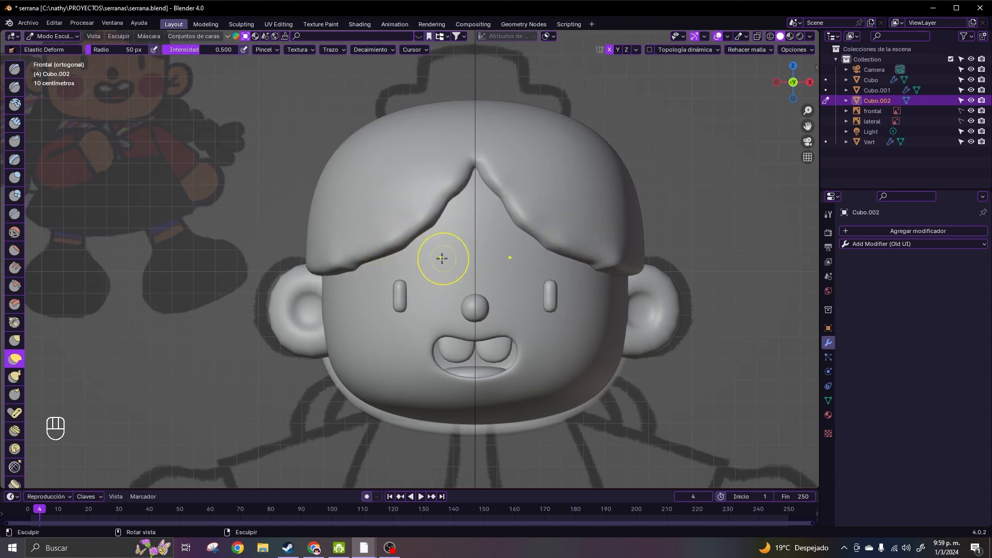
- Try to reshape the fringe with a much larger Elastic Deform brush, and undo the stroke
{"action": "key", "text": "f"}
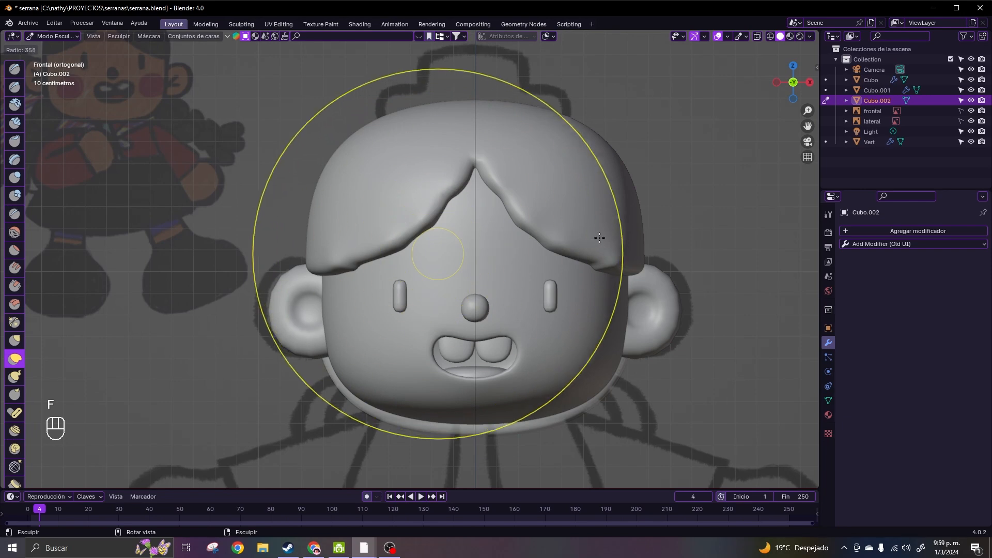
{"action": "left_click", "coordinate": [624, 238]}
{"action": "mouse_move", "coordinate": [401, 241]}
{"action": "left_mouse_down"}
{"action": "mouse_move", "coordinate": [401, 274]}
{"action": "mouse_move", "coordinate": [391, 199]}
{"action": "mouse_move", "coordinate": [428, 255]}
{"action": "left_mouse_up"}
{"action": "key", "text": "ctrl+z"}
- Push the fringe into shape with a very large Elastic Deform brush and undo the last stroke
{"action": "key", "text": "f"}
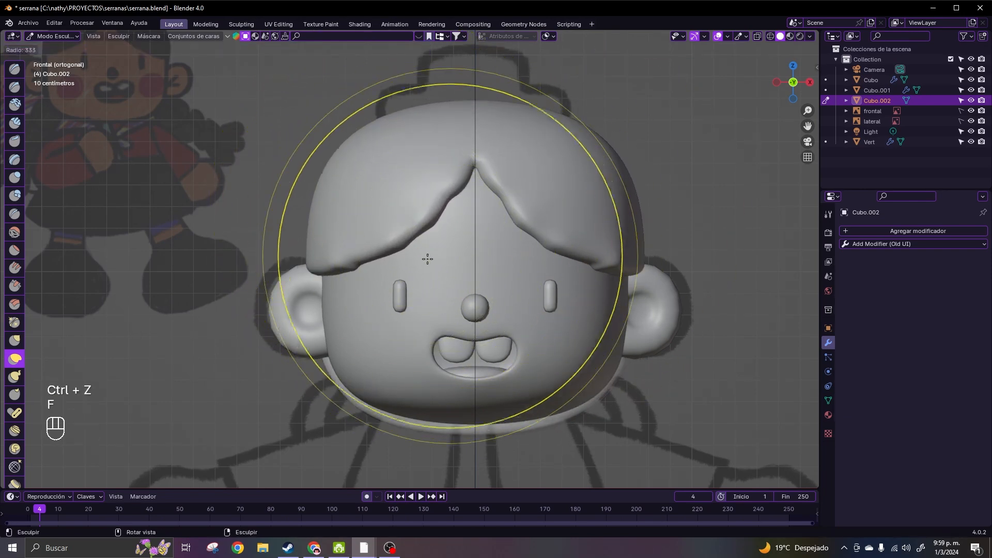
{"action": "left_click", "coordinate": [266, 259]}
{"action": "left_click_drag", "start_coordinate": [398, 237], "coordinate": [492, 300]}
{"action": "left_click_drag", "start_coordinate": [449, 420], "coordinate": [523, 288]}
{"action": "key", "text": "ctrl+z"}
- Set the brush radius to 50 px and smooth along the fringe's edge from the parting outward
{"action": "key", "text": "f"}
{"action": "left_click", "coordinate": [582, 278]}
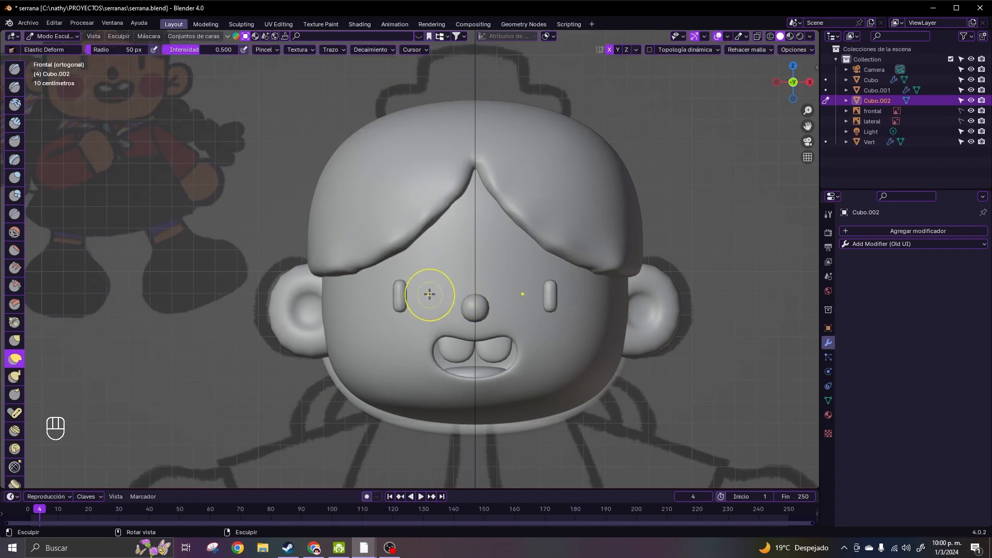
{"action": "key", "text": "shift"}
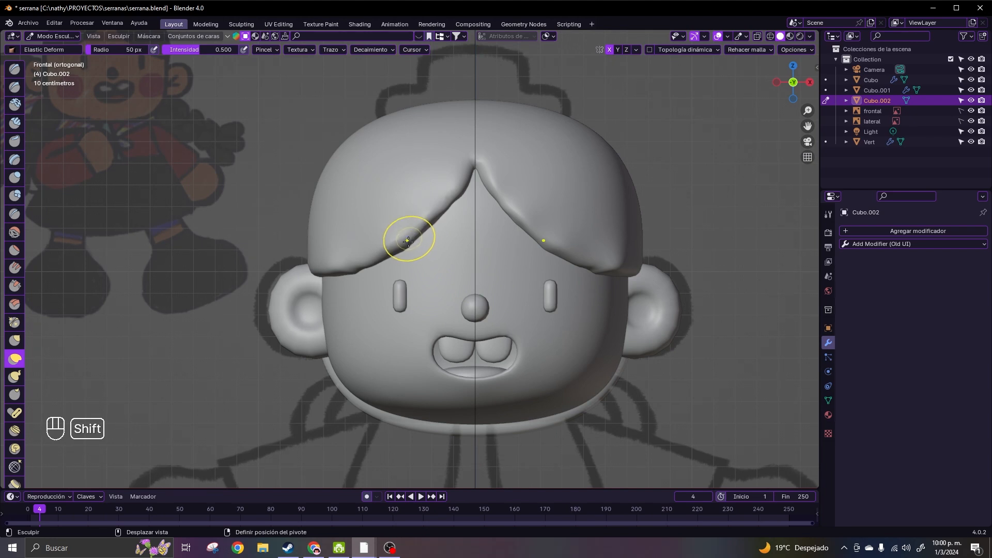
{"action": "mouse_move", "coordinate": [399, 243]}
{"action": "left_mouse_down", "text": "shift"}
{"action": "mouse_move", "coordinate": [460, 185]}
{"action": "mouse_move", "coordinate": [453, 197]}
{"action": "left_mouse_up", "text": "shift"}
{"action": "left_click_drag", "start_coordinate": [453, 196], "coordinate": [461, 190], "text": "shift"}
{"action": "mouse_move", "coordinate": [461, 189]}
{"action": "left_mouse_down", "text": "shift"}
{"action": "mouse_move", "coordinate": [431, 225]}
{"action": "mouse_move", "coordinate": [345, 274]}
{"action": "mouse_move", "coordinate": [401, 242]}
{"action": "left_mouse_up", "text": "shift"}
{"action": "left_click_drag", "start_coordinate": [454, 197], "coordinate": [447, 209], "text": "shift"}
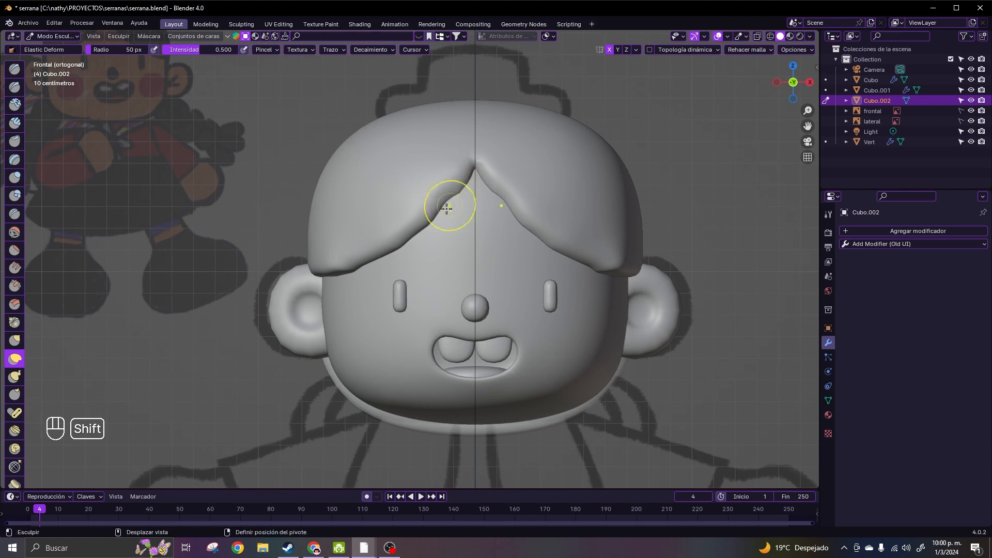
- Remesh the hair with a new voxel size and save the file
{"action": "left_click", "coordinate": [761, 51]}
{"action": "left_click", "coordinate": [763, 70]}
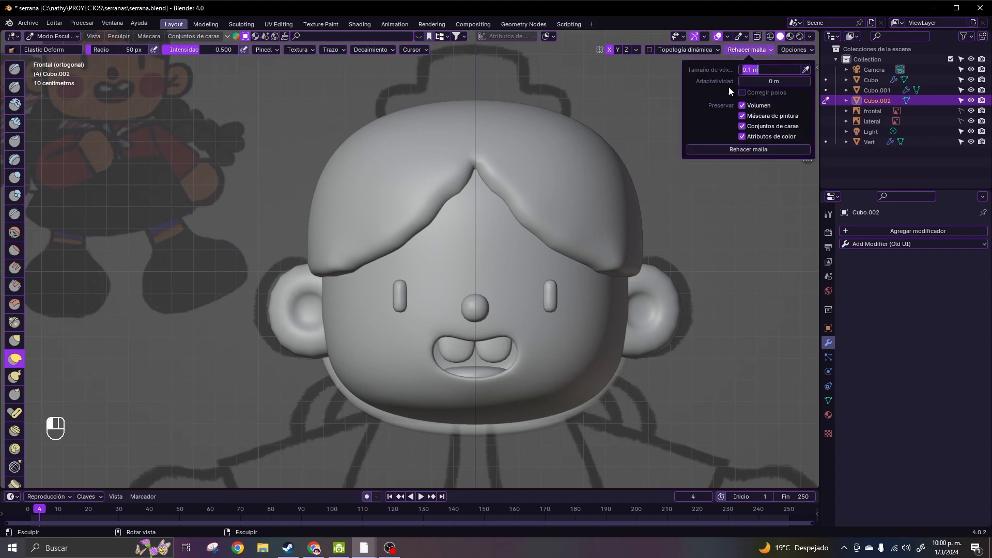
{"action": "left_click", "coordinate": [745, 71]}
{"action": "left_click", "coordinate": [753, 71]}
{"action": "left_click", "coordinate": [739, 149]}
{"action": "key", "text": "Tab"}
{"action": "key", "text": "Tab"}
{"action": "key", "text": "ctrl+s"}
- Smooth the remeshed fringe's edge from parting to sides with the brush radius at 98 px
{"action": "key", "text": "f"}
{"action": "left_click", "coordinate": [545, 234]}
{"action": "left_click_drag", "start_coordinate": [460, 191], "coordinate": [413, 217], "text": "shift"}
{"action": "left_click_drag", "start_coordinate": [372, 253], "coordinate": [347, 263], "text": "shift"}
{"action": "middle_click_drag", "start_coordinate": [444, 257], "coordinate": [321, 232]}
{"action": "key", "text": "KP_1"}
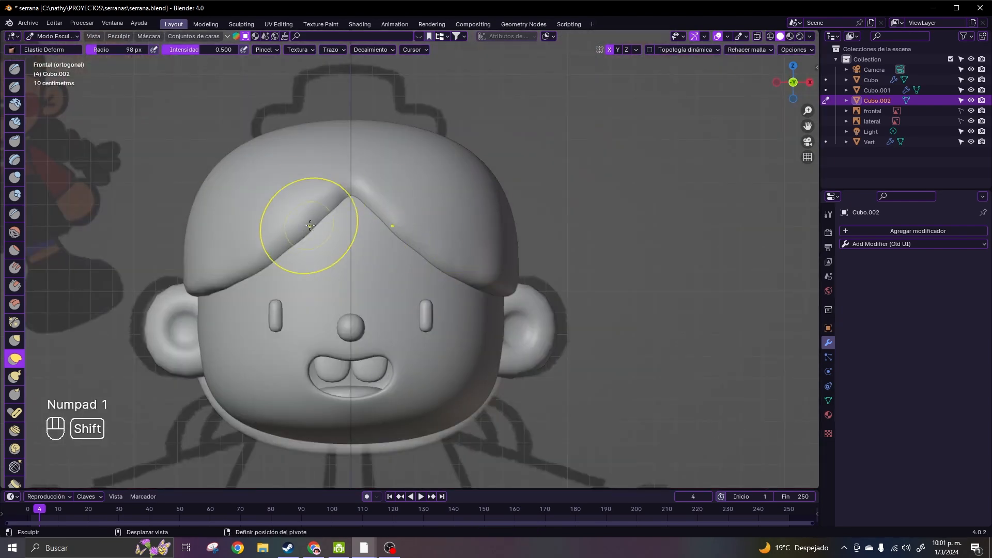
{"action": "middle_click_drag", "start_coordinate": [449, 221], "coordinate": [284, 255]}
{"action": "key", "text": "KP_1"}
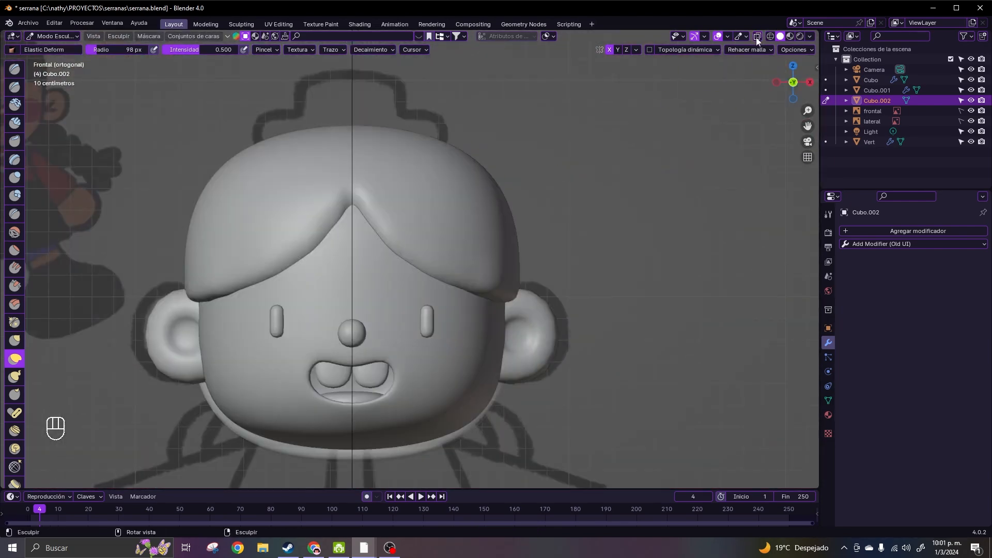
{"action": "left_click_drag", "start_coordinate": [367, 238], "coordinate": [326, 215], "text": "shift"}
- Set the Elastic Deform radius to 133 px and pull the hair's outer contour inward to fit the reference
{"action": "key", "text": "f"}
{"action": "left_click", "coordinate": [372, 414]}
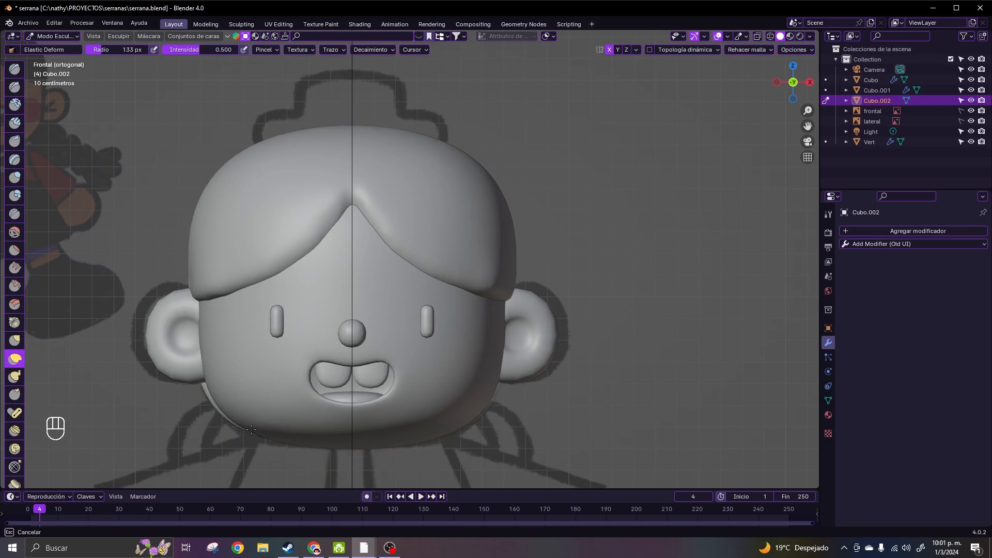
{"action": "key", "text": "KP_3"}
{"action": "left_click", "coordinate": [757, 37]}
{"action": "left_click", "coordinate": [757, 37]}
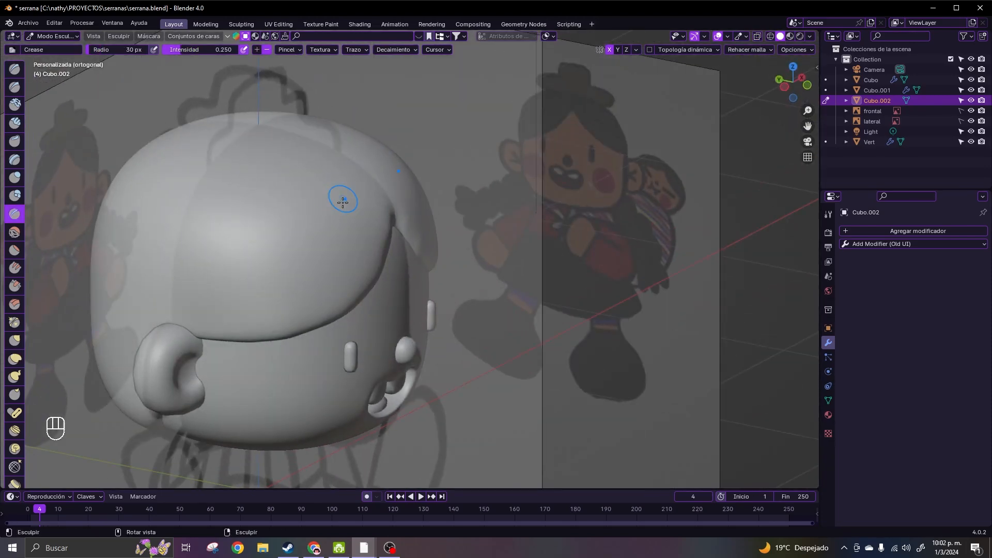
- Carve curved strand grooves from the parting toward the ear with the Crease brush at 30 px radius
{"action": "mouse_move", "coordinate": [343, 196]}
{"action": "left_mouse_down"}
{"action": "mouse_move", "coordinate": [306, 270]}
{"action": "mouse_move", "coordinate": [209, 310]}
{"action": "left_mouse_up"}
{"action": "mouse_move", "coordinate": [347, 196]}
{"action": "left_mouse_down"}
{"action": "mouse_move", "coordinate": [327, 237]}
{"action": "mouse_move", "coordinate": [223, 302]}
{"action": "left_mouse_up"}
{"action": "mouse_move", "coordinate": [284, 170]}
{"action": "left_mouse_down"}
{"action": "mouse_move", "coordinate": [277, 200]}
{"action": "mouse_move", "coordinate": [171, 307]}
{"action": "left_mouse_up"}
{"action": "middle_click_drag", "start_coordinate": [172, 307], "coordinate": [209, 351]}
{"action": "left_click_drag", "start_coordinate": [210, 146], "coordinate": [178, 310]}
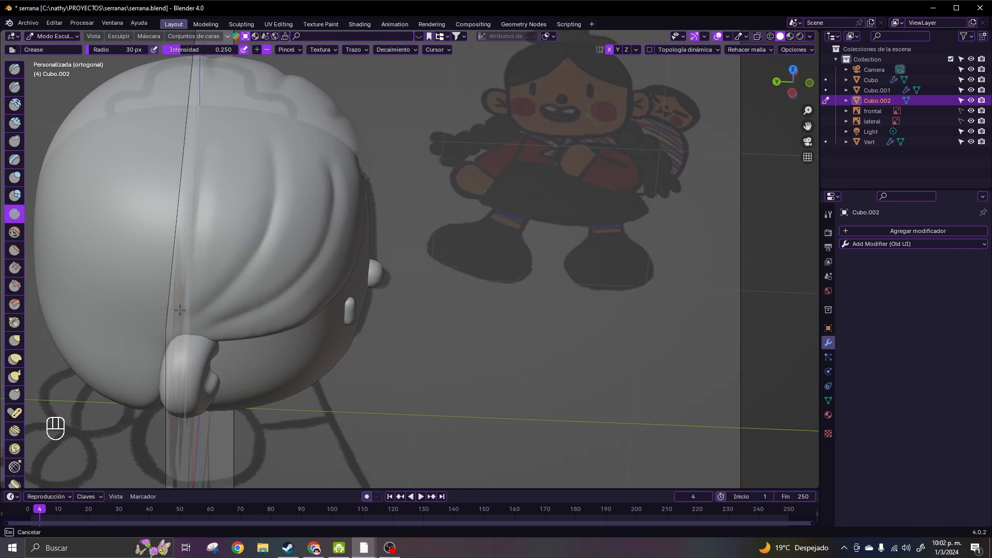
{"action": "middle_click_drag", "start_coordinate": [179, 310], "coordinate": [147, 258]}
- Hide the frontal and lateral reference images and briefly isolate the hair
{"action": "left_click", "coordinate": [972, 111]}
{"action": "left_click", "coordinate": [972, 121]}
{"action": "key", "text": "KP_Divide"}
{"action": "key", "text": "KP_Divide"}
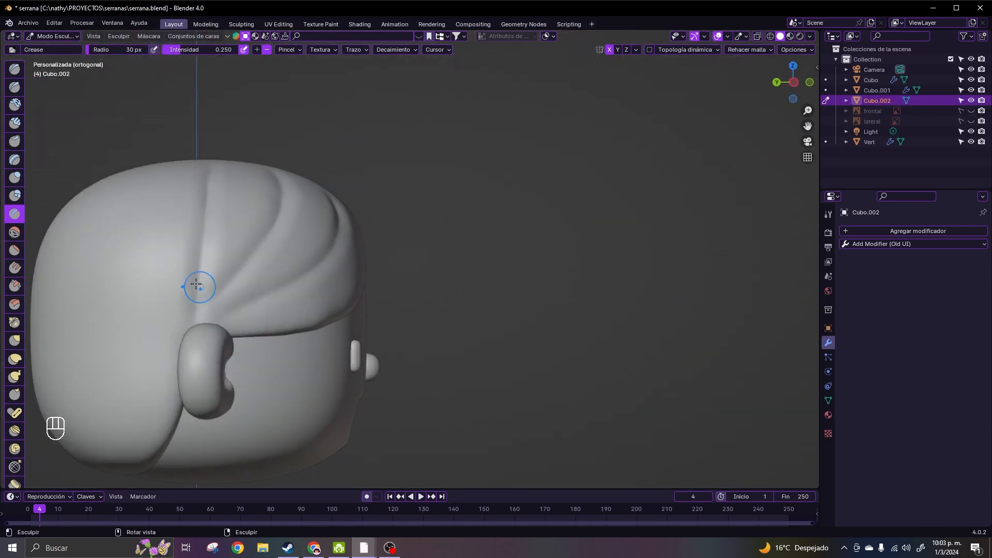
- Carve strand grooves down the back of the hair with a 40 px Crease brush, undoing unwanted strokes
{"action": "key", "text": "KP_1"}
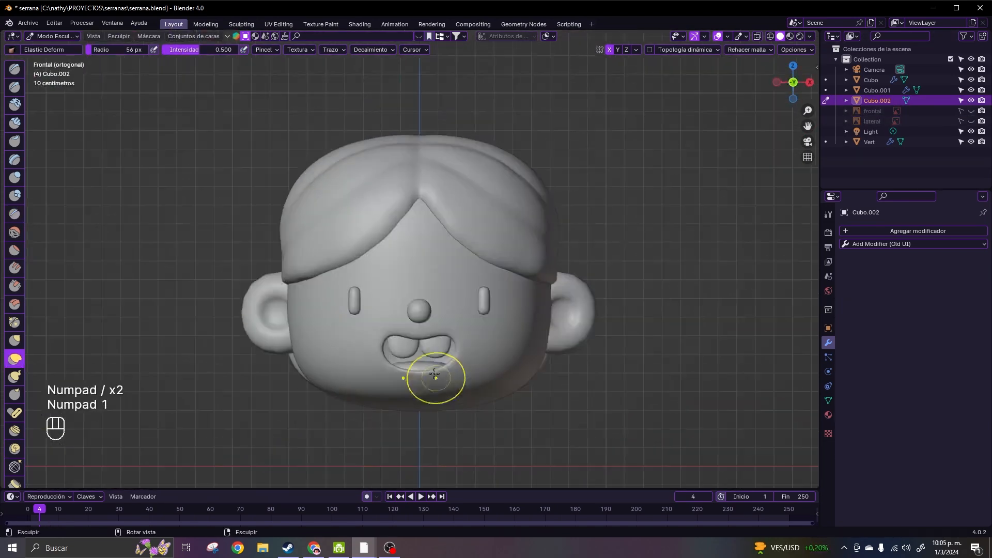
{"action": "key", "text": "ctrl+KP_1"}
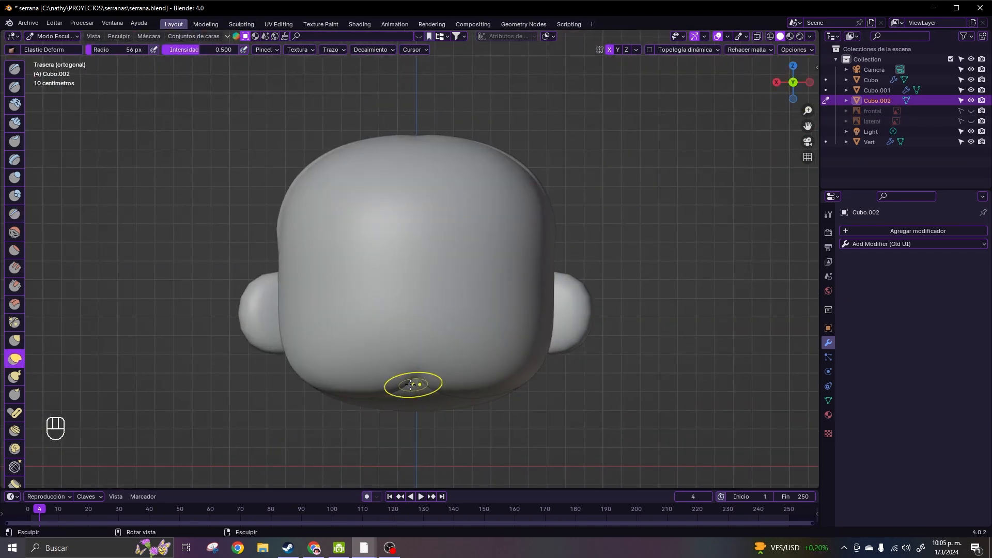
{"action": "left_click_drag", "start_coordinate": [415, 159], "coordinate": [410, 365]}
{"action": "middle_click_drag", "start_coordinate": [410, 366], "coordinate": [457, 131]}
{"action": "middle_click_drag", "start_coordinate": [454, 261], "coordinate": [438, 231]}
{"action": "key", "text": "f"}
{"action": "left_click", "coordinate": [476, 250]}
{"action": "key", "text": "ctrl+z"}
{"action": "key", "text": "ctrl+z"}
{"action": "key", "text": "ctrl+z"}
{"action": "middle_click_drag", "start_coordinate": [472, 305], "coordinate": [499, 162]}
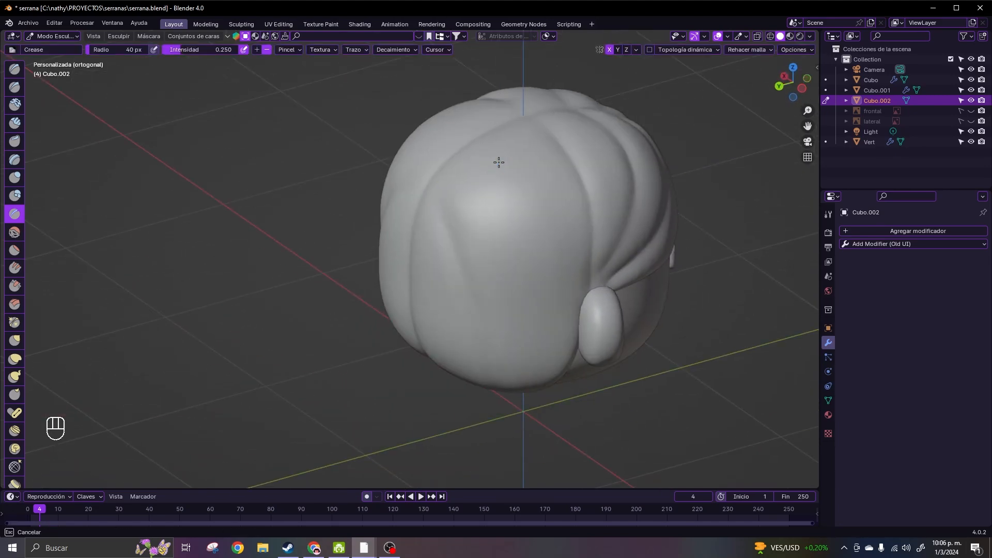
{"action": "mouse_move", "coordinate": [531, 343]}
{"action": "middle_mouse_down"}
{"action": "mouse_move", "coordinate": [507, 344]}
{"action": "mouse_move", "coordinate": [454, 389]}
{"action": "mouse_move", "coordinate": [543, 365]}
{"action": "mouse_move", "coordinate": [410, 365]}
{"action": "middle_mouse_up"}
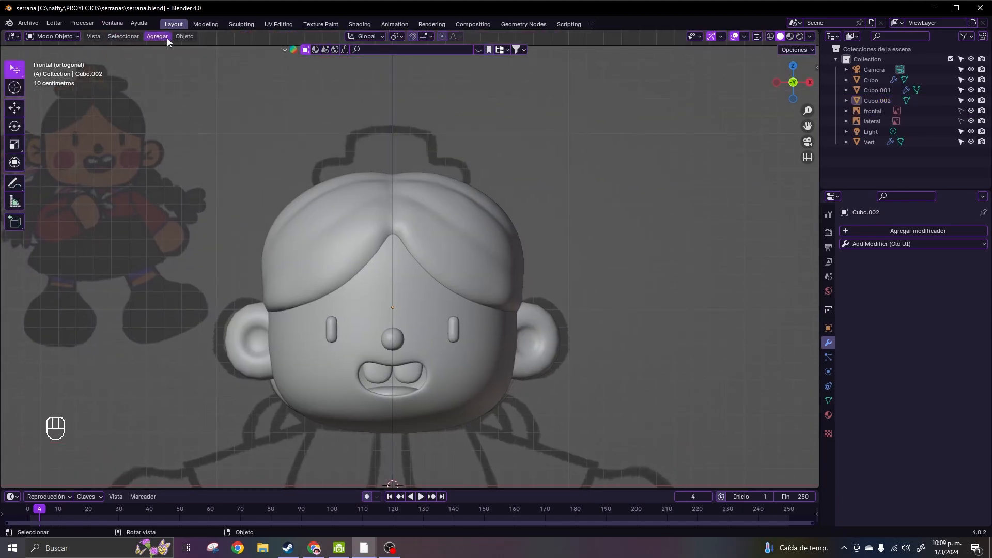
- Add a cylinder for the hat, raise it along Z to the forehead, and scale it down
{"action": "left_click", "coordinate": [166, 37]}
{"action": "mouse_move", "coordinate": [176, 52]}
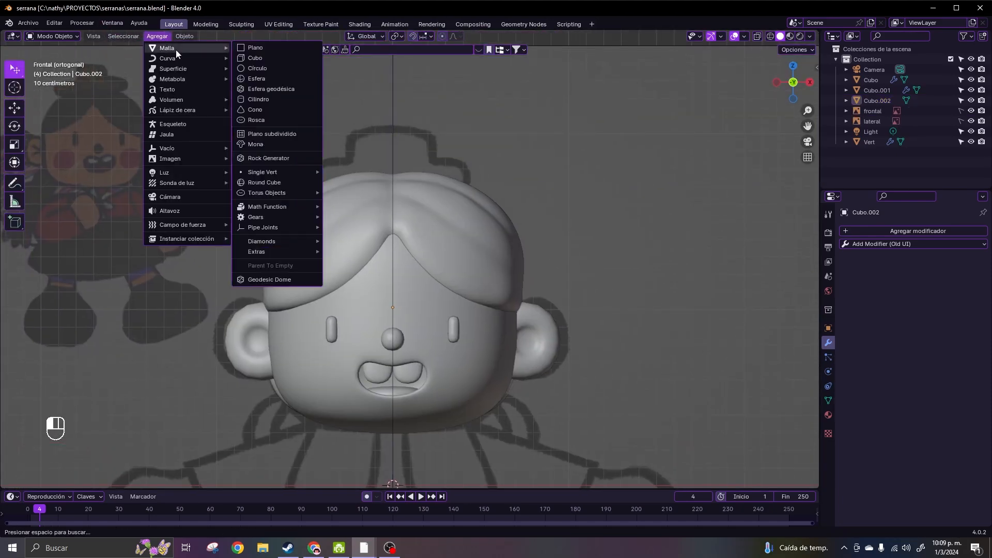
{"action": "left_click", "coordinate": [259, 99]}
{"action": "key", "text": "g"}
{"action": "key", "text": "z"}
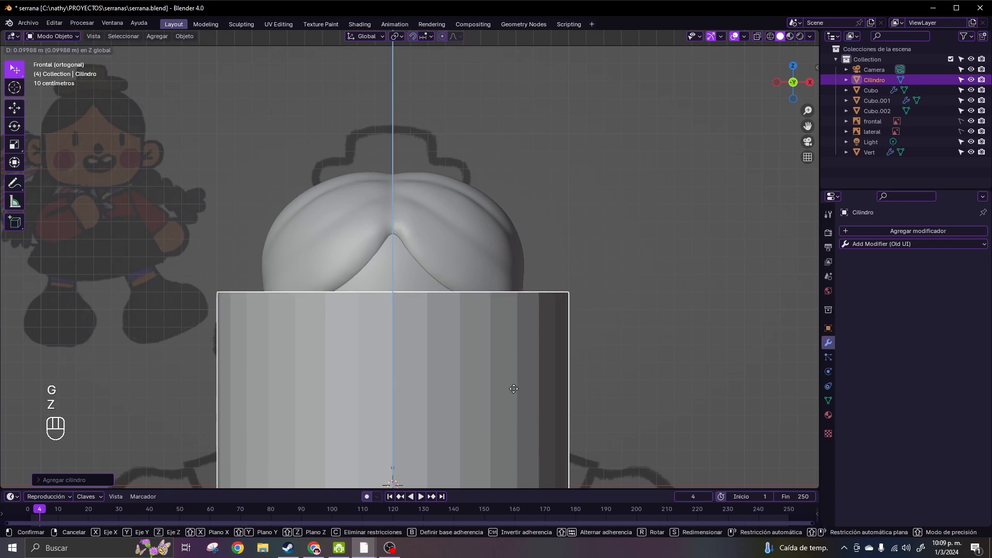
{"action": "left_click", "coordinate": [535, 172]}
{"action": "key", "text": "s"}
{"action": "left_click", "coordinate": [465, 232]}
- Raise the cylinder to the top of the head and shrink it toward the hat crown's width
{"action": "key", "text": "g"}
{"action": "key", "text": "z"}
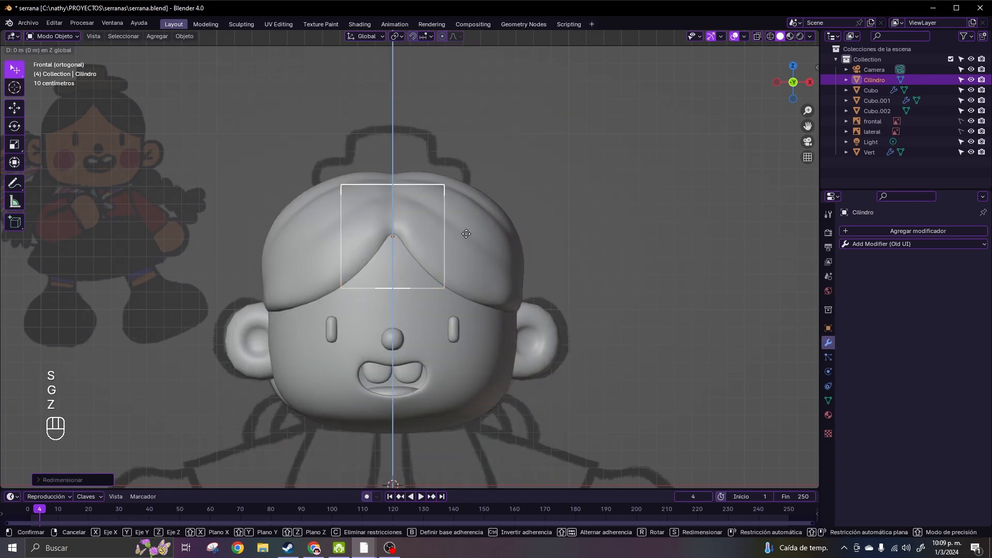
{"action": "left_click", "coordinate": [466, 173]}
{"action": "key", "text": "s"}
{"action": "left_click", "coordinate": [460, 171]}
{"action": "key", "text": "g"}
{"action": "key", "text": "z"}
{"action": "left_click", "coordinate": [457, 165]}
- Flatten the cylinder along Z and adjust its height to match the hat crown in the front reference
{"action": "scroll", "coordinate": [529, 261], "scroll_direction": "up", "scroll_amount": 3}
{"action": "key", "text": "s"}
{"action": "key", "text": "z"}
{"action": "middle_click_drag", "start_coordinate": [457, 166], "coordinate": [528, 284], "text": "shift"}
{"action": "left_click", "coordinate": [474, 265]}
{"action": "key", "text": "g"}
{"action": "key", "text": "z"}
{"action": "left_click", "coordinate": [482, 231]}
{"action": "key", "text": "s"}
{"action": "key", "text": "z"}
{"action": "left_click", "coordinate": [564, 261]}
{"action": "key", "text": "g"}
{"action": "key", "text": "z"}
{"action": "left_click", "coordinate": [540, 275]}
- In Edit Mode with X-ray on, add a horizontal loop cut slightly below the middle of the hat cylinder
{"action": "key", "text": "KP_1"}
{"action": "key", "text": "Tab"}
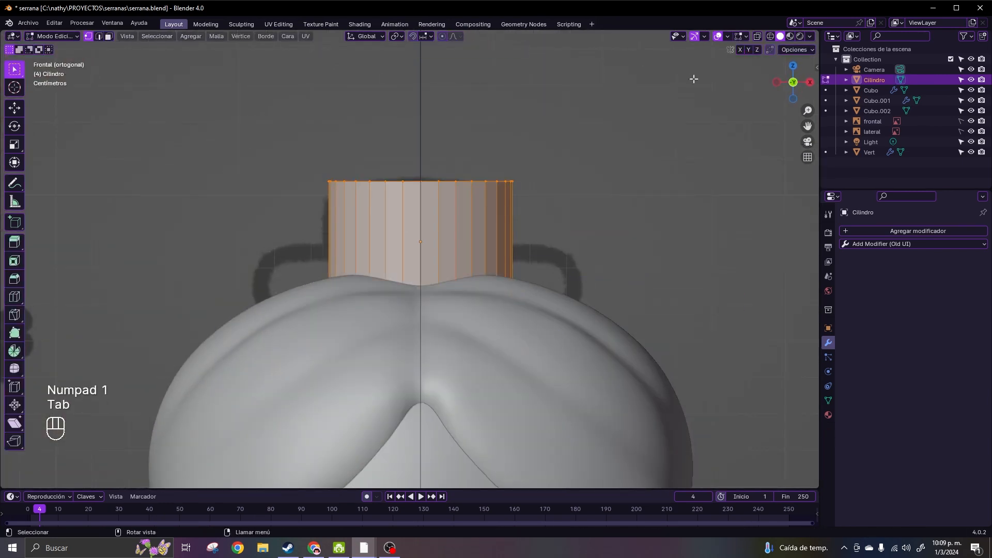
{"action": "left_click", "coordinate": [759, 36]}
{"action": "key", "text": "ctrl+e"}
{"action": "key", "text": "ctrl+r"}
{"action": "left_click", "coordinate": [499, 227]}
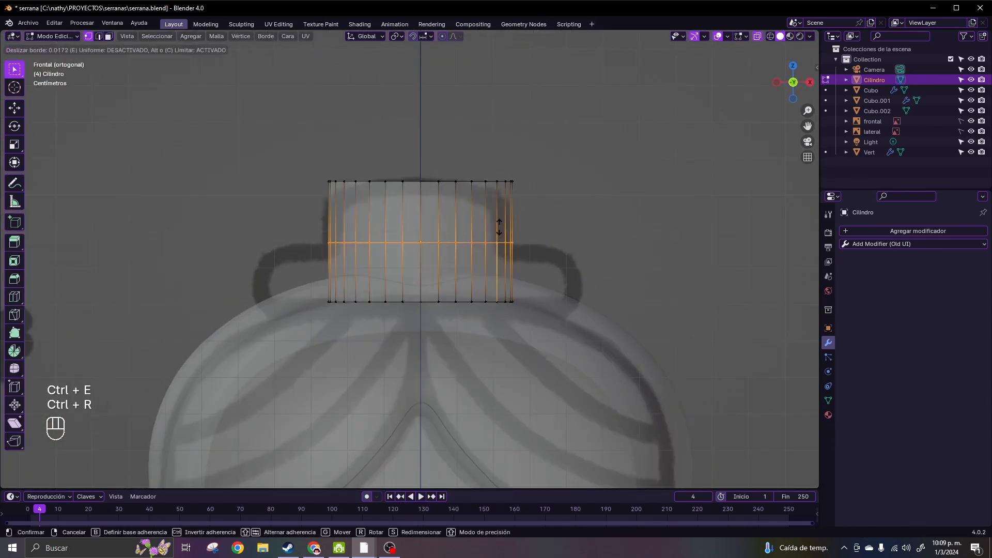
{"action": "left_click", "coordinate": [503, 236]}
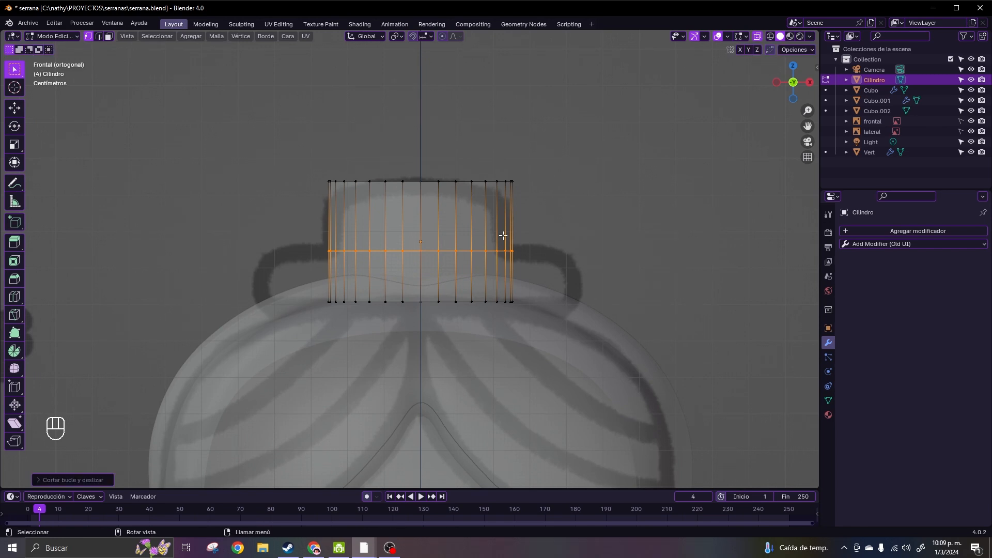
- Select the cylinder's lower band of faces and extrude it outward to the reference's brim width
{"action": "key", "text": "3"}
{"action": "left_click_drag", "start_coordinate": [539, 291], "coordinate": [540, 291]}
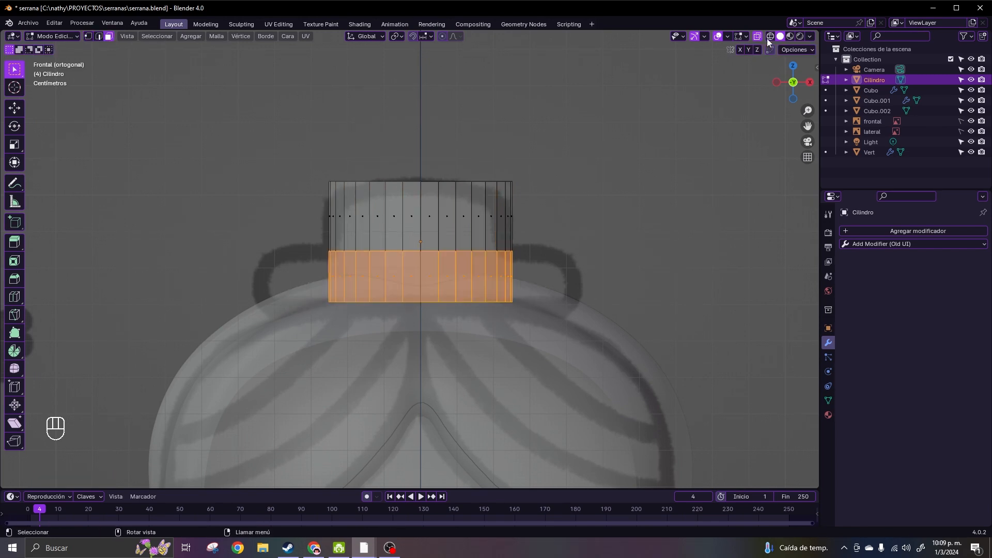
{"action": "key", "text": "alt+z"}
{"action": "key", "text": "e"}
{"action": "key", "text": "s"}
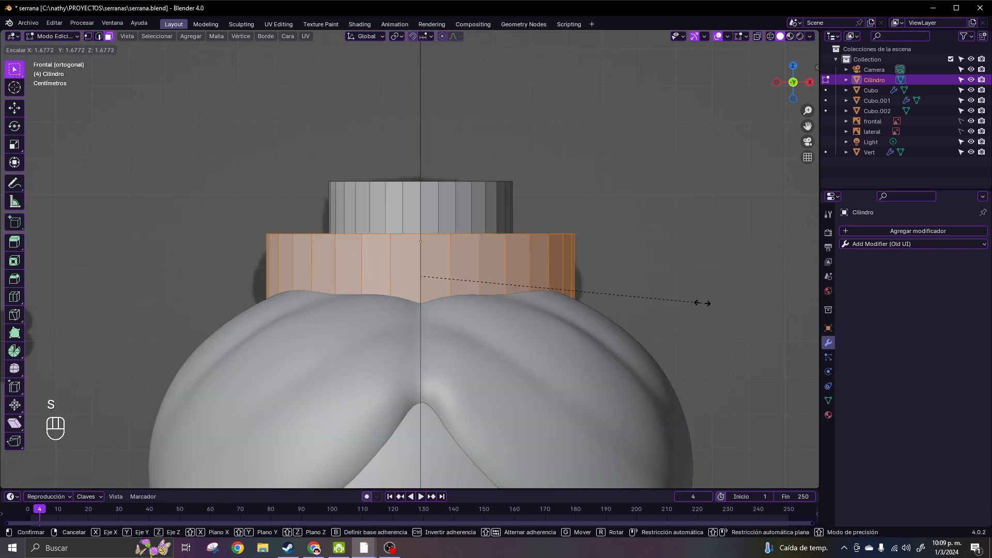
{"action": "left_click", "coordinate": [705, 301]}
{"action": "middle_click_drag", "start_coordinate": [705, 301], "coordinate": [598, 294]}
{"action": "key", "text": "KP_1"}
- Scale the hat brim down along Z to make it thinner
{"action": "key", "text": "s"}
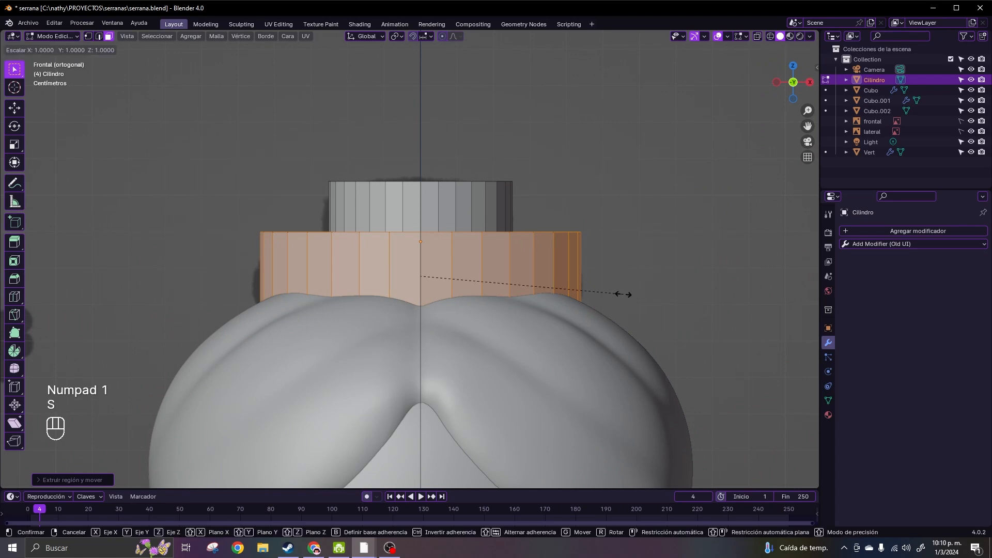
{"action": "key", "text": "z"}
{"action": "left_click", "coordinate": [523, 288]}
{"action": "middle_click_drag", "start_coordinate": [523, 288], "coordinate": [468, 386]}
{"action": "key", "text": "KP_1"}
- Return to Object Mode and add a Subdivision modifier to the hat with viewport level 2 and render level 3
{"action": "key", "text": "Tab"}
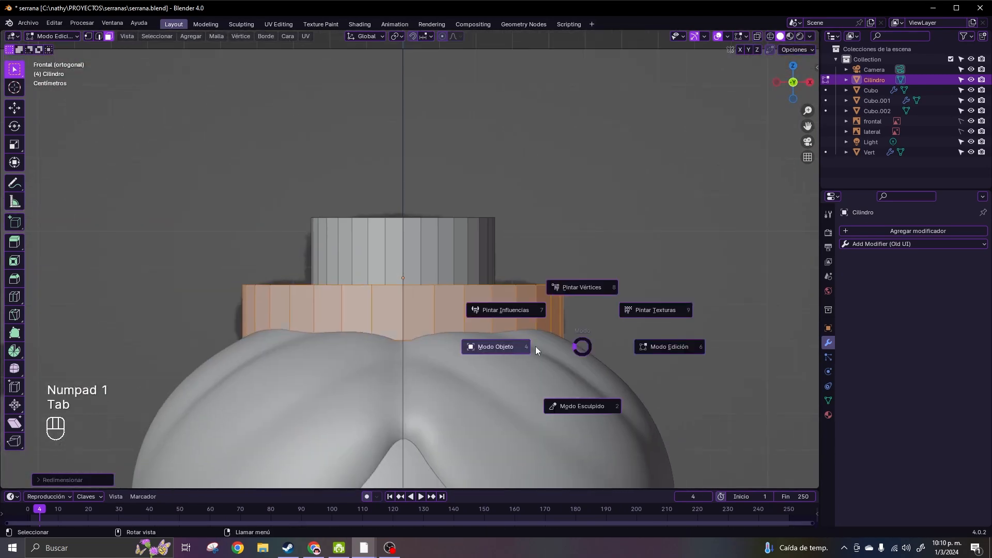
{"action": "left_click", "coordinate": [535, 347]}
{"action": "left_click", "coordinate": [934, 244]}
{"action": "left_click", "coordinate": [771, 426]}
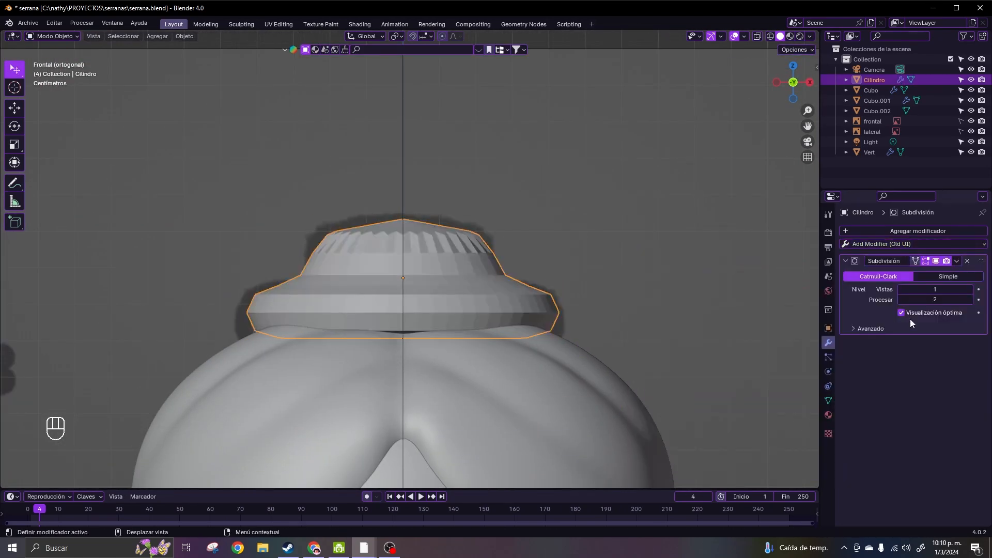
{"action": "left_click", "coordinate": [968, 289]}
{"action": "left_click", "coordinate": [969, 299]}
- Add supporting loop cuts around the hat's crown and brim to sharpen their edges
{"action": "key", "text": "Tab"}
{"action": "left_click", "coordinate": [597, 284]}
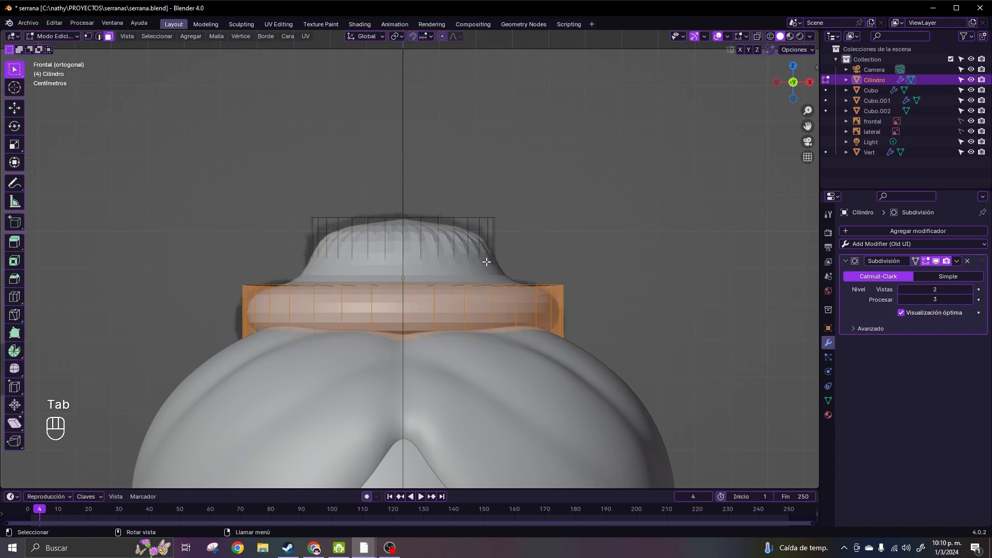
{"action": "key", "text": "ctrl+r"}
{"action": "left_click", "coordinate": [487, 258]}
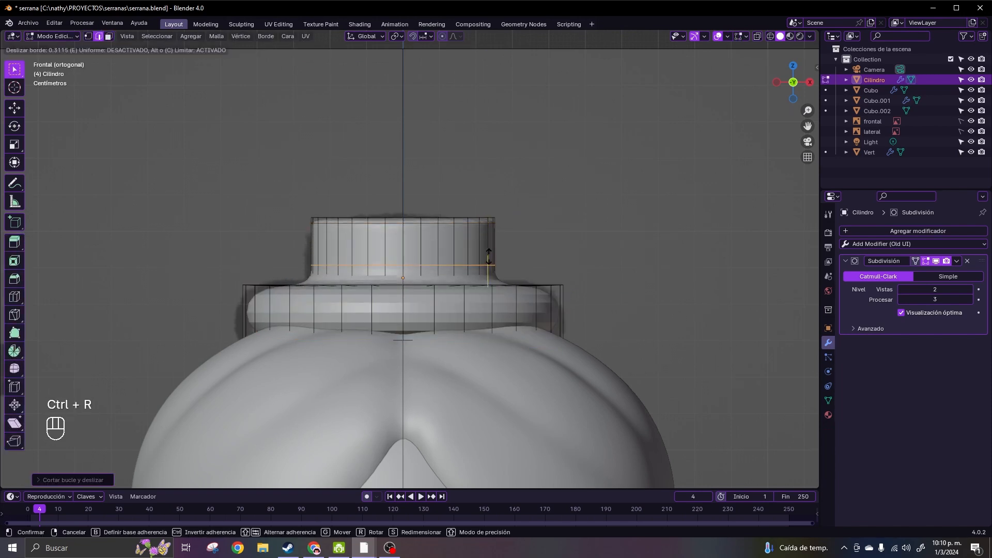
{"action": "left_click", "coordinate": [490, 259]}
{"action": "left_click", "coordinate": [562, 313]}
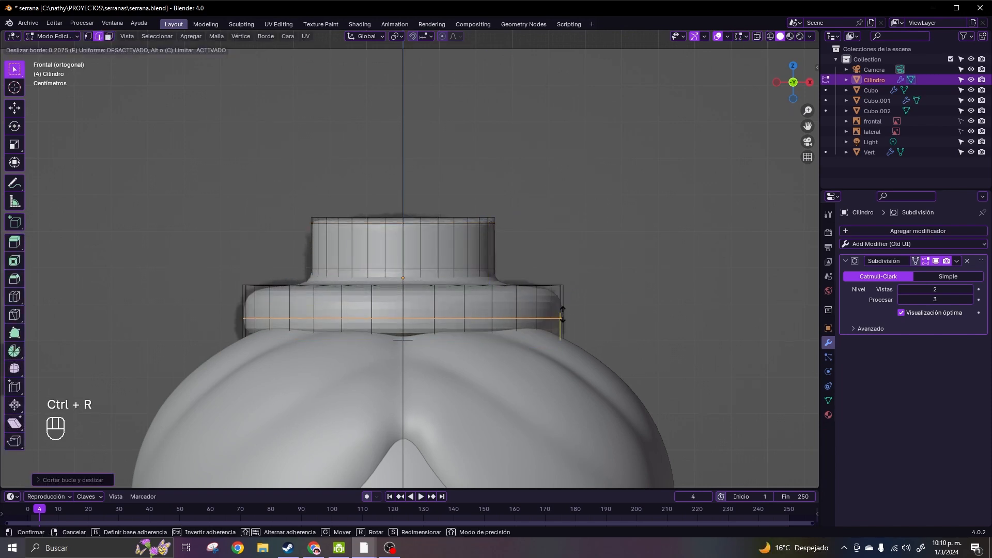
{"action": "left_click", "coordinate": [563, 320]}
{"action": "middle_click_drag", "start_coordinate": [563, 321], "coordinate": [569, 368]}
- Inset the hat's top face twice and return to Object Mode in front view
{"action": "left_click", "coordinate": [108, 36]}
{"action": "left_click", "coordinate": [455, 238]}
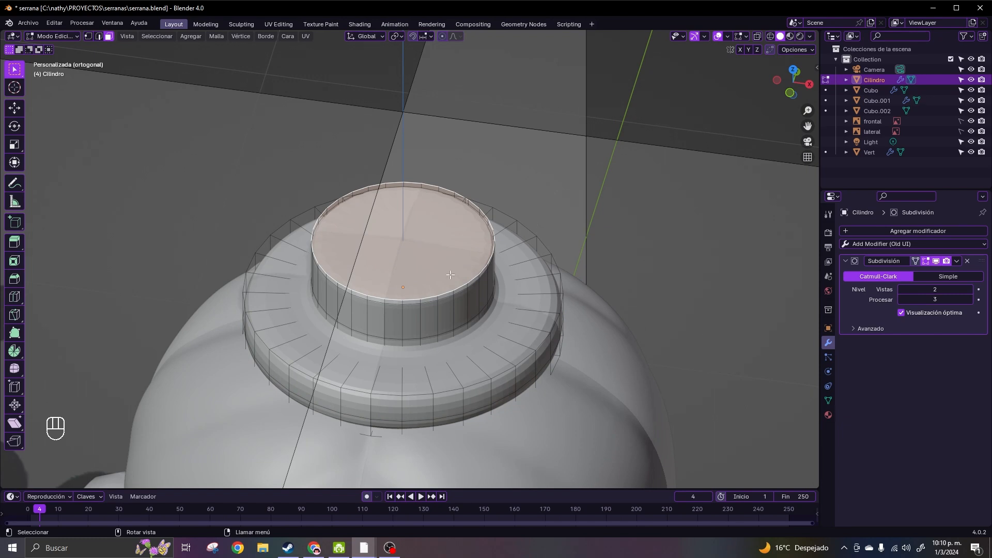
{"action": "key", "text": "i"}
{"action": "left_click", "coordinate": [561, 215]}
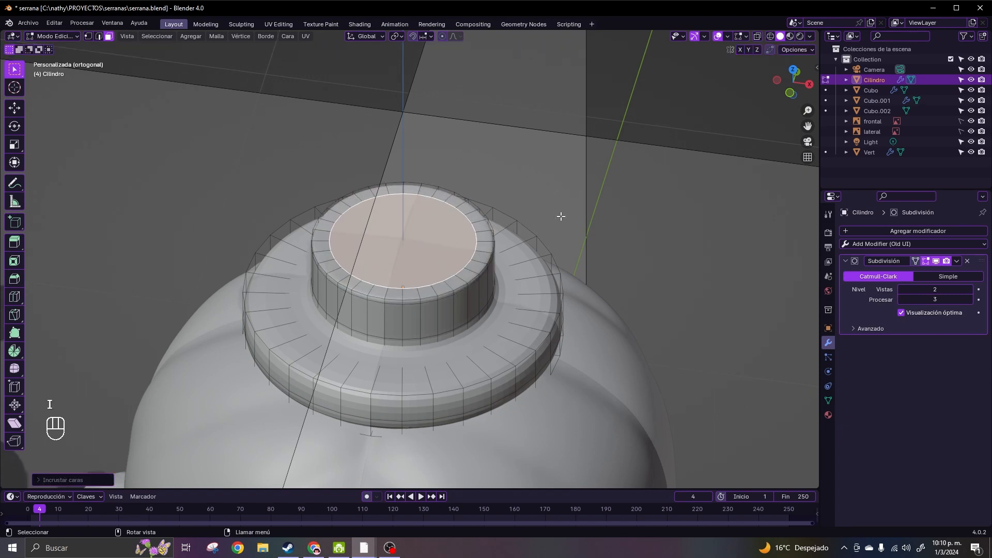
{"action": "key", "text": "i"}
{"action": "left_click", "coordinate": [538, 217]}
{"action": "key", "text": "Tab"}
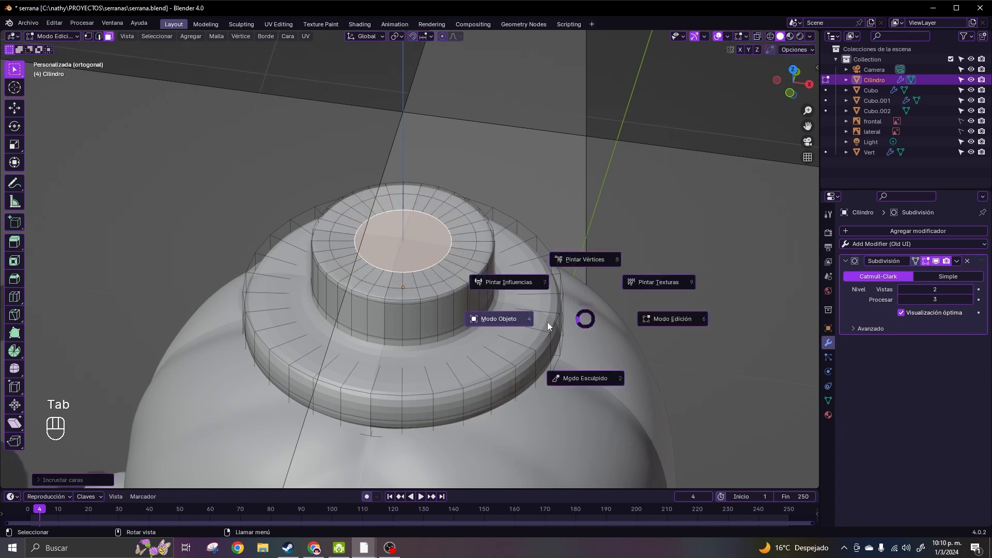
{"action": "key", "text": "KP_1"}
{"action": "scroll", "coordinate": [510, 313], "scroll_direction": "down", "scroll_amount": 3}
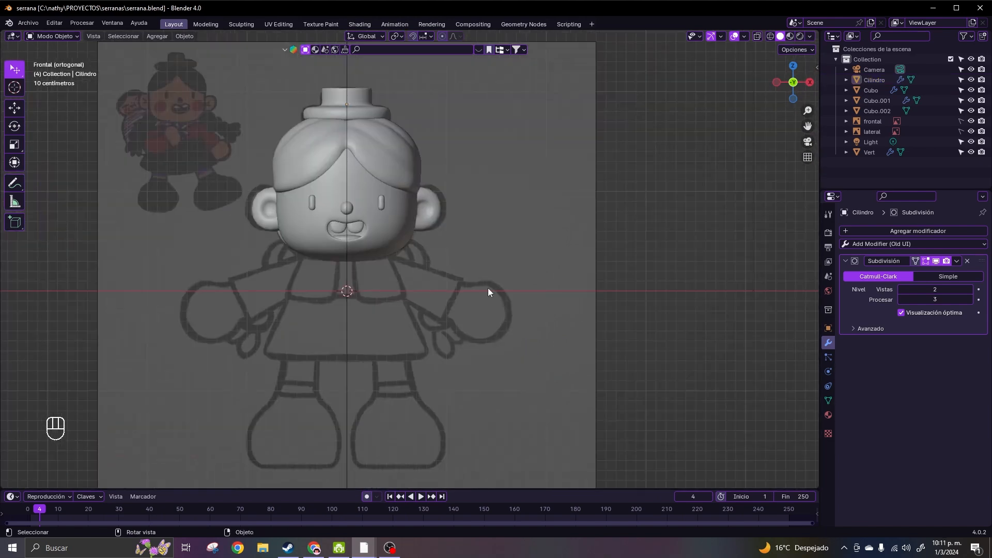
- Add a cube mesh at the torso and scale it down to a small block below the head
{"action": "left_click", "coordinate": [157, 36]}
{"action": "mouse_move", "coordinate": [170, 48]}
{"action": "left_click", "coordinate": [259, 60]}
{"action": "scroll", "coordinate": [400, 339], "scroll_direction": "up", "scroll_amount": 2}
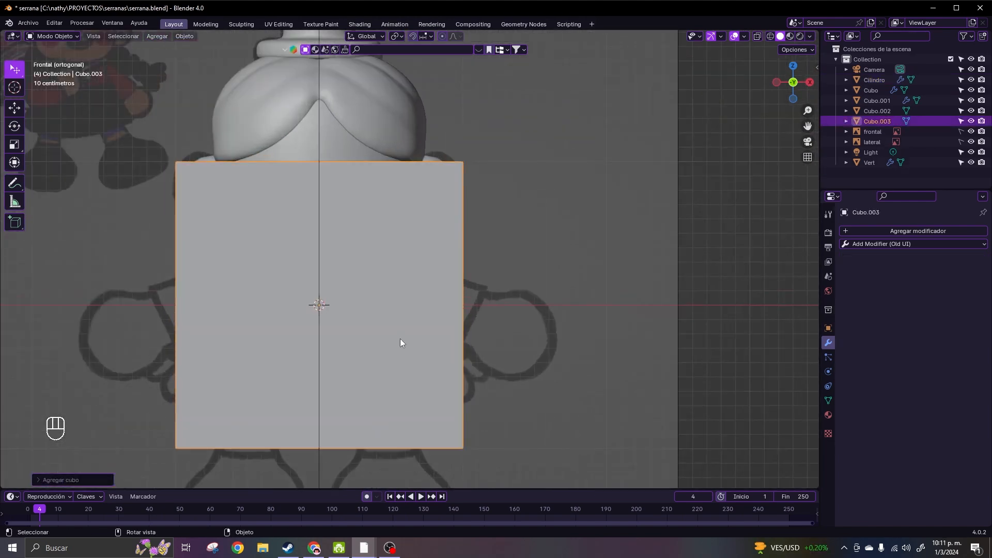
{"action": "middle_click_drag", "start_coordinate": [400, 339], "coordinate": [472, 323], "text": "shift"}
{"action": "key", "text": "s"}
{"action": "left_click", "coordinate": [428, 300]}
- Add a Subdivision modifier with viewport level 2 to the small cube and apply it
{"action": "key", "text": "Tab"}
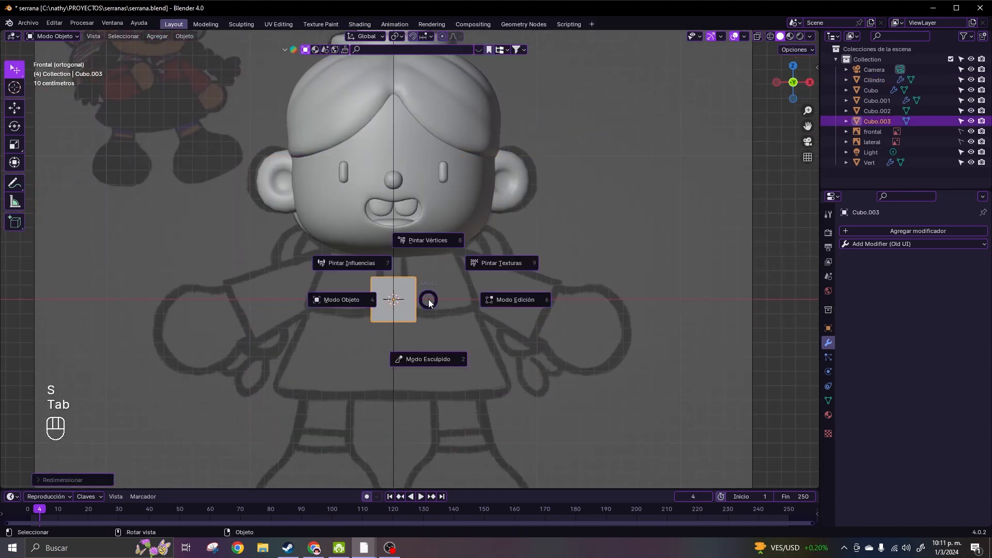
{"action": "scroll", "coordinate": [473, 321], "scroll_direction": "up", "scroll_amount": 2}
{"action": "key", "text": "Tab"}
{"action": "left_click", "coordinate": [883, 245]}
{"action": "left_click", "coordinate": [789, 426]}
{"action": "scroll", "coordinate": [493, 355], "scroll_direction": "up", "scroll_amount": 3}
{"action": "middle_click_drag", "start_coordinate": [493, 356], "coordinate": [512, 327], "text": "shift"}
{"action": "key", "text": "s"}
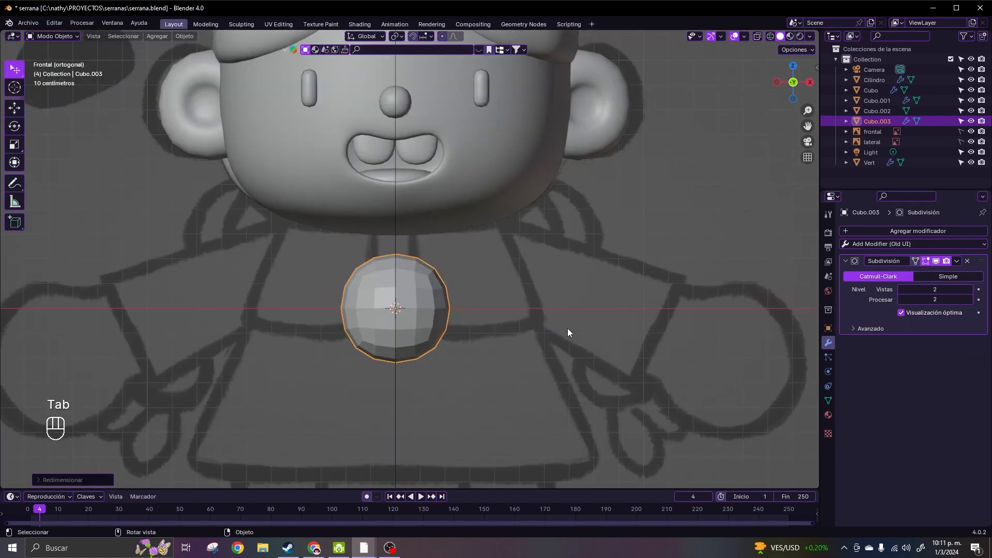
{"action": "left_click", "coordinate": [960, 262]}
{"action": "left_click", "coordinate": [948, 274]}
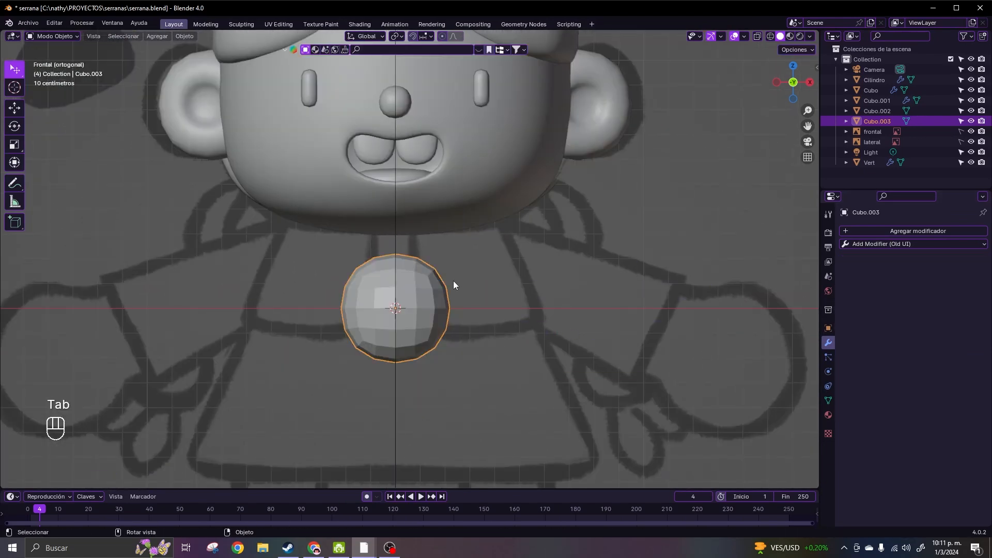
- In Edit Mode, select the rounded cube's vertical centre edge loop and scale it inward to form a groove
{"action": "key", "text": "Tab"}
{"action": "scroll", "coordinate": [480, 302], "scroll_direction": "up", "scroll_amount": 2}
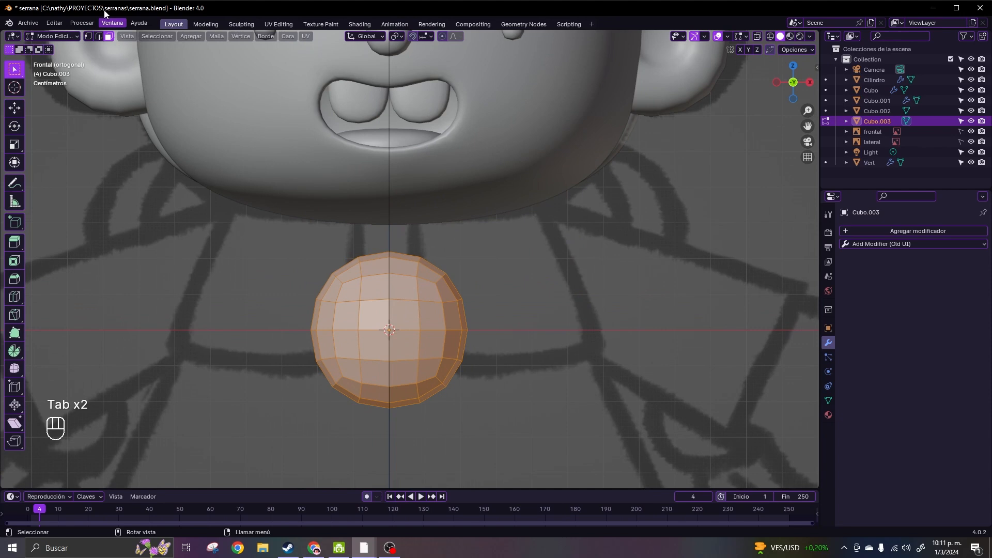
{"action": "left_click", "coordinate": [90, 36]}
{"action": "left_click", "coordinate": [391, 287], "text": "alt"}
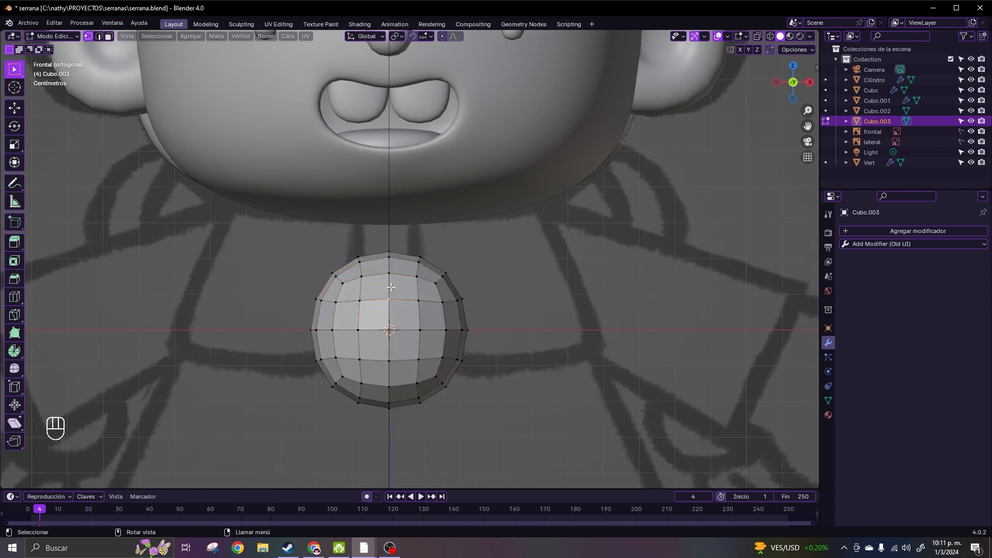
{"action": "key", "text": "s"}
{"action": "middle_click_drag", "start_coordinate": [390, 285], "coordinate": [643, 309]}
{"action": "left_click", "coordinate": [569, 310]}
{"action": "key", "text": "KP_1"}
- Add a new Subdivision modifier with viewport level 1 to the grooved ball
{"action": "key", "text": "Tab"}
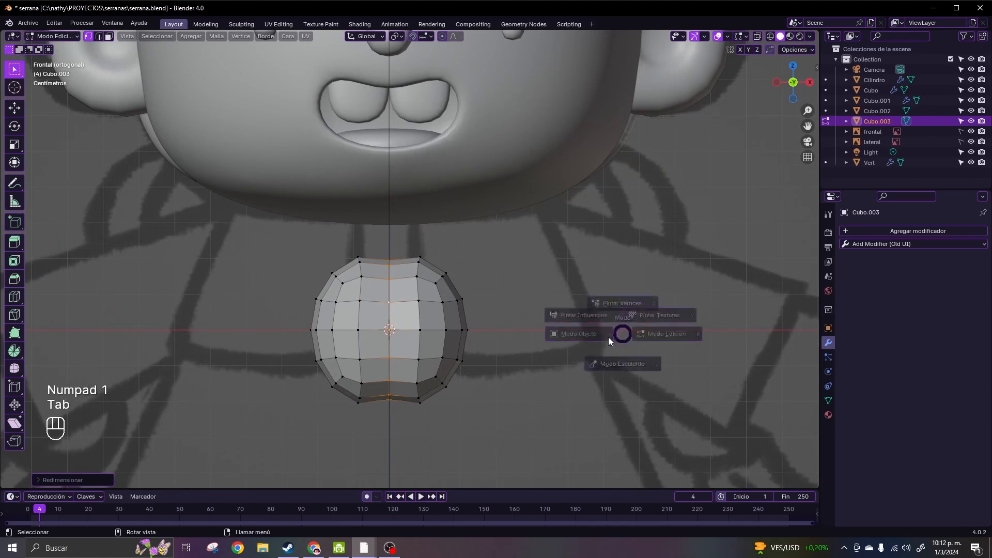
{"action": "left_click", "coordinate": [609, 337]}
{"action": "left_click", "coordinate": [900, 244]}
{"action": "left_click", "coordinate": [775, 427]}
{"action": "key", "text": "g"}
{"action": "key", "text": "x"}
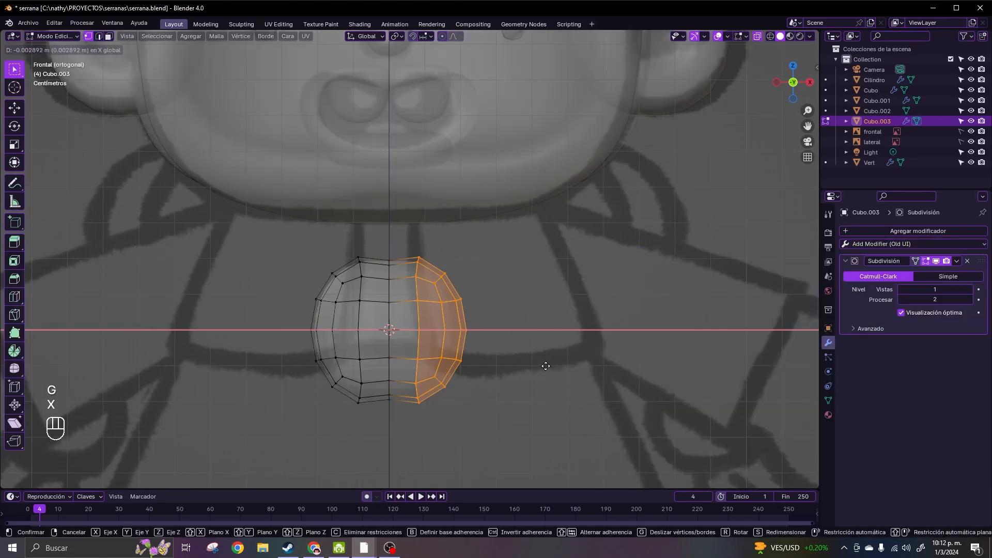
{"action": "key", "text": "ctrl+z"}
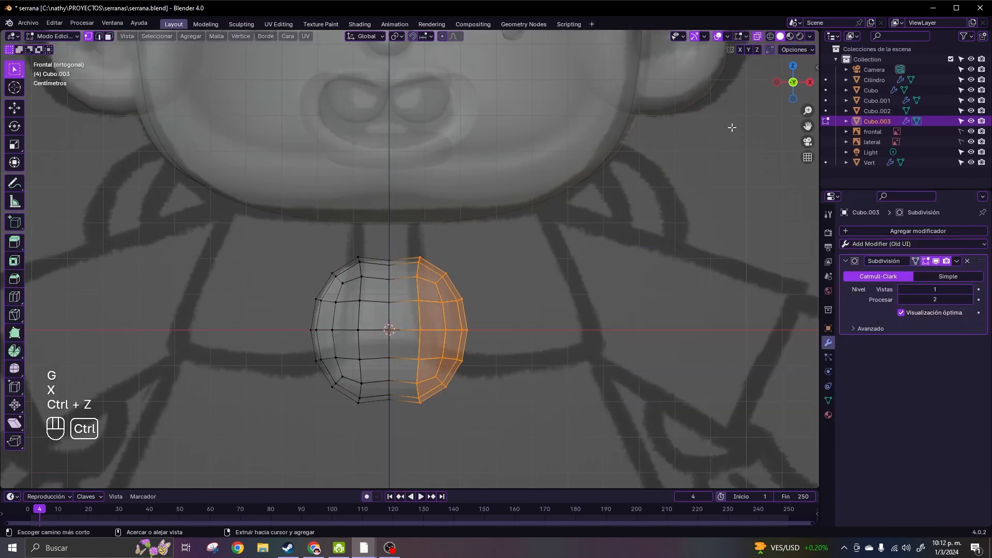
- Turn on X mirror editing, move the ball's outer half inward along X to narrow it, and return to Object Mode
{"action": "left_click", "coordinate": [741, 49]}
{"action": "key", "text": "g"}
{"action": "key", "text": "x"}
{"action": "left_click", "coordinate": [589, 346]}
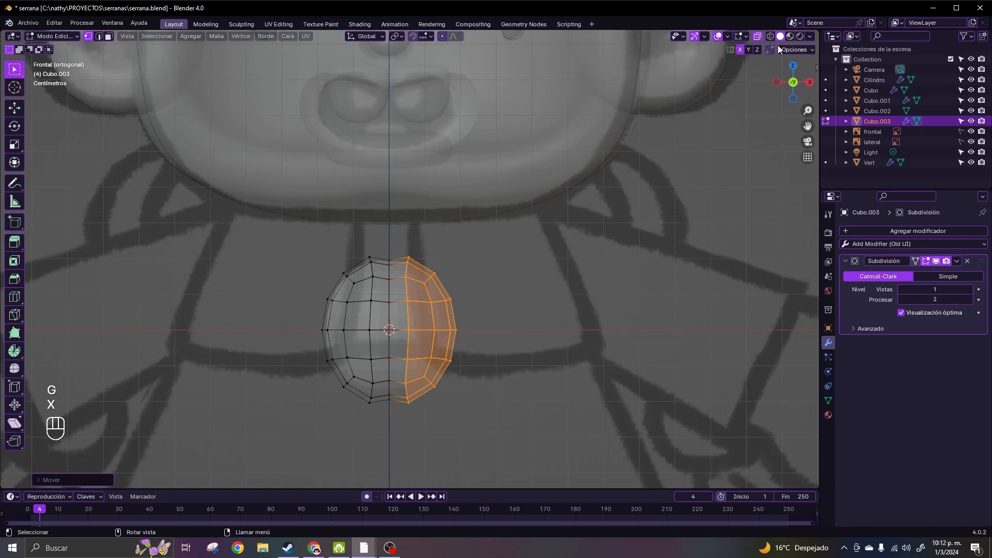
{"action": "left_click", "coordinate": [758, 36]}
{"action": "key", "text": "Tab"}
{"action": "mouse_move", "coordinate": [532, 337]}
{"action": "middle_mouse_down"}
{"action": "mouse_move", "coordinate": [502, 350]}
{"action": "mouse_move", "coordinate": [524, 346]}
{"action": "middle_mouse_up"}
{"action": "key", "text": "KP_1"}
{"action": "scroll", "coordinate": [428, 315], "scroll_direction": "down", "scroll_amount": 3}
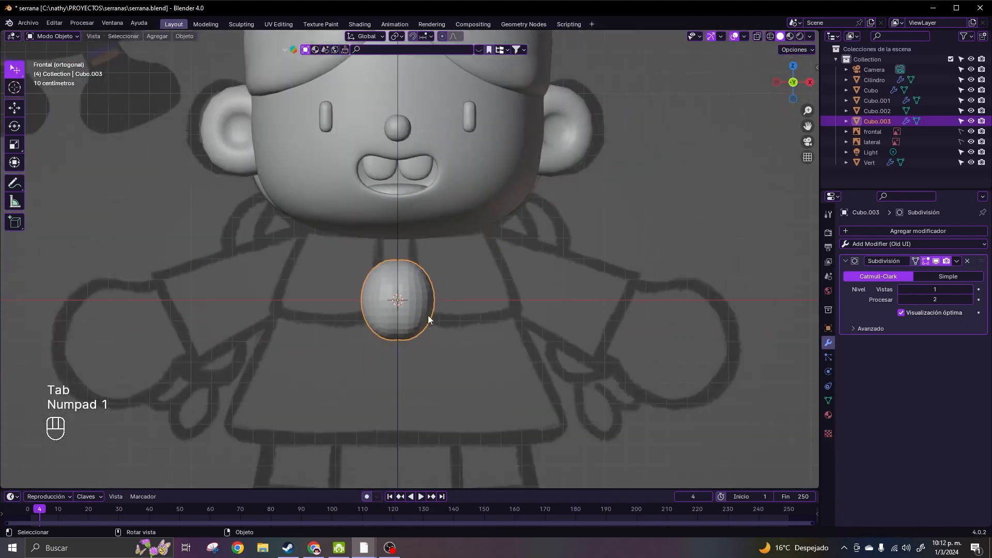
- Move the ball sideways along X away from the centre axis and shade it smooth
{"action": "key", "text": "g"}
{"action": "key", "text": "x"}
{"action": "left_click", "coordinate": [482, 312]}
{"action": "right_click", "coordinate": [480, 310]}
{"action": "left_click", "coordinate": [480, 310]}
- Rescale the ball's central edge loop and add a supporting loop cut on each side of it
{"action": "scroll", "coordinate": [485, 310], "scroll_direction": "up", "scroll_amount": 4}
{"action": "key", "text": "Tab"}
{"action": "left_click", "coordinate": [500, 320], "text": "alt"}
{"action": "key", "text": "s"}
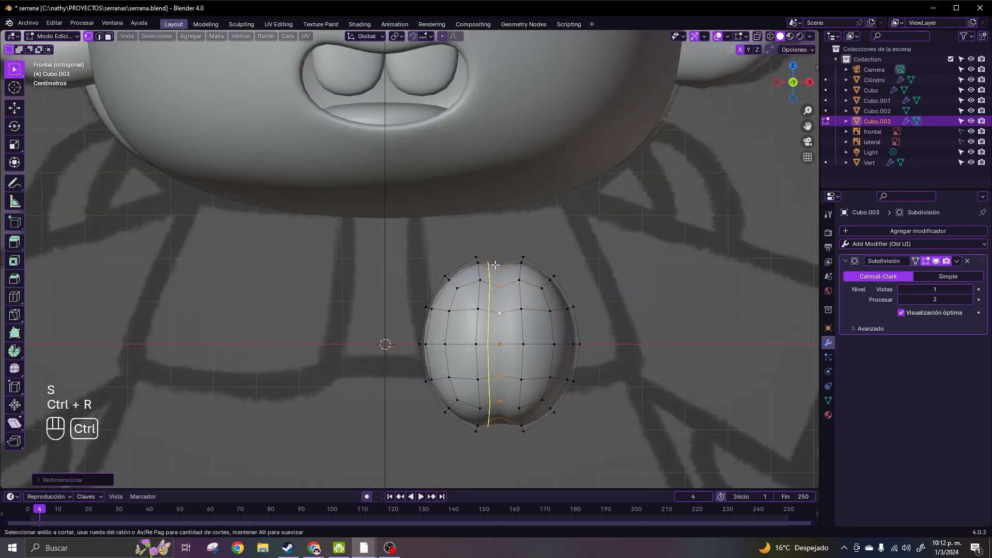
{"action": "double_click", "coordinate": [495, 265]}
{"action": "key", "text": "ctrl+r"}
{"action": "double_click", "coordinate": [512, 266]}
- Edge-slide the vertical loop next to the central groove to even out the segment's shape
{"action": "middle_click_drag", "start_coordinate": [552, 328], "coordinate": [476, 277], "text": "shift"}
{"action": "scroll", "coordinate": [476, 276], "scroll_direction": "up", "scroll_amount": 2}
{"action": "left_click", "coordinate": [452, 252], "text": "alt"}
{"action": "key", "text": "g"}
{"action": "key", "text": "g"}
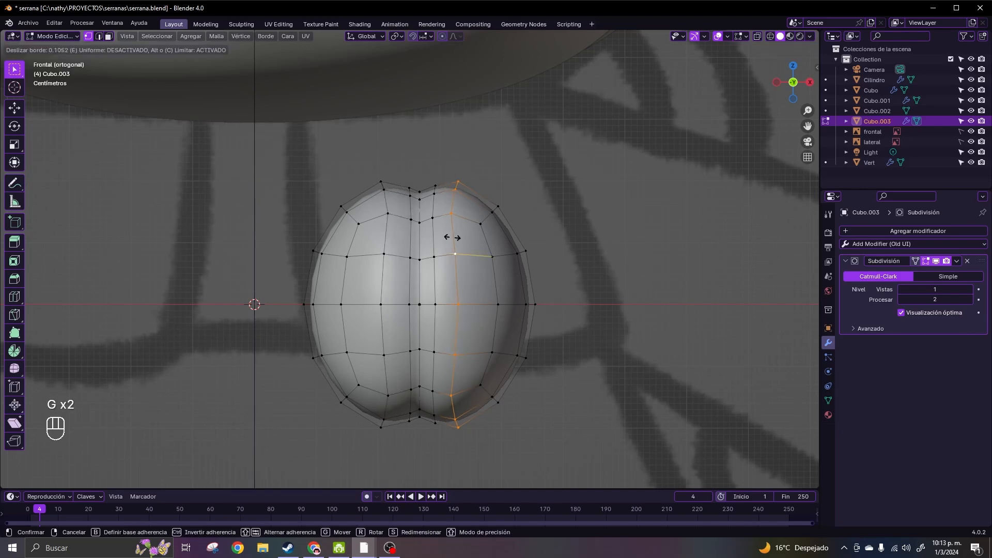
{"action": "left_click", "coordinate": [458, 237]}
{"action": "middle_click_drag", "start_coordinate": [458, 237], "coordinate": [489, 381]}
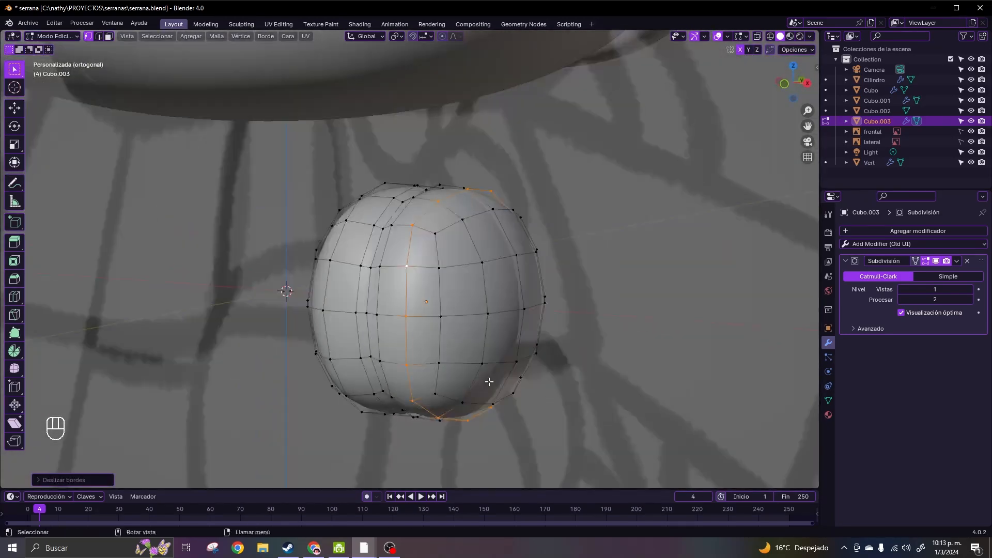
{"action": "key", "text": "KP_1"}
- Return to Object Mode and scale the braid segment slightly along Y in the side view
{"action": "key", "text": "Tab"}
{"action": "left_click", "coordinate": [530, 348]}
{"action": "middle_click_drag", "start_coordinate": [530, 348], "coordinate": [571, 341]}
{"action": "key", "text": "KP_1"}
{"action": "left_click", "coordinate": [808, 83]}
{"action": "left_click", "coordinate": [589, 287]}
{"action": "key", "text": "s"}
{"action": "key", "text": "y"}
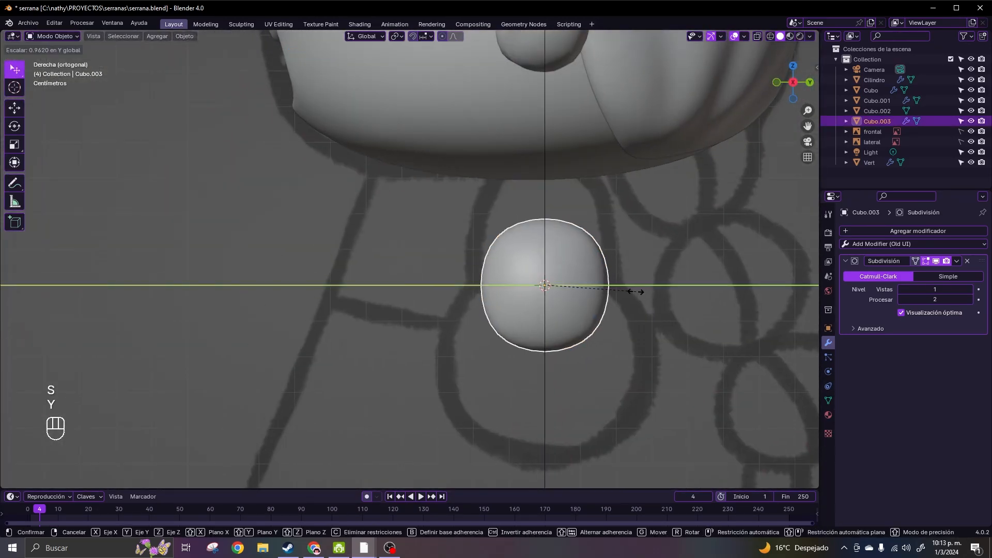
{"action": "left_click", "coordinate": [622, 292]}
- In Edit Mode, duplicate the whole segment downward along Z twice to stack three braid segments
{"action": "key", "text": "KP_1"}
{"action": "scroll", "coordinate": [584, 294], "scroll_direction": "down", "scroll_amount": 2}
{"action": "middle_click_drag", "start_coordinate": [536, 295], "coordinate": [485, 312], "text": "shift"}
{"action": "key", "text": "Tab"}
{"action": "scroll", "coordinate": [485, 316], "scroll_direction": "up", "scroll_amount": 2}
{"action": "key", "text": "a"}
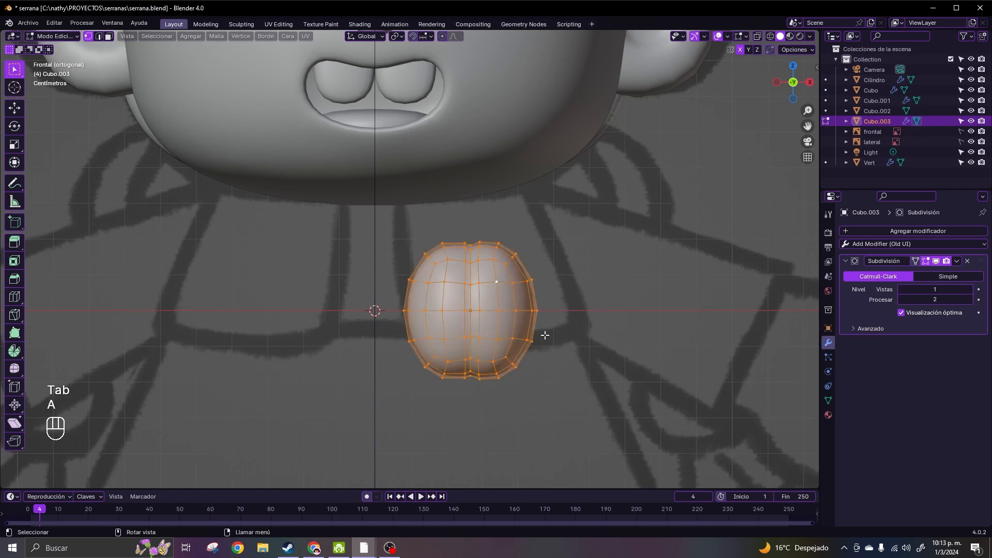
{"action": "middle_click_drag", "start_coordinate": [543, 332], "coordinate": [526, 220], "text": "shift"}
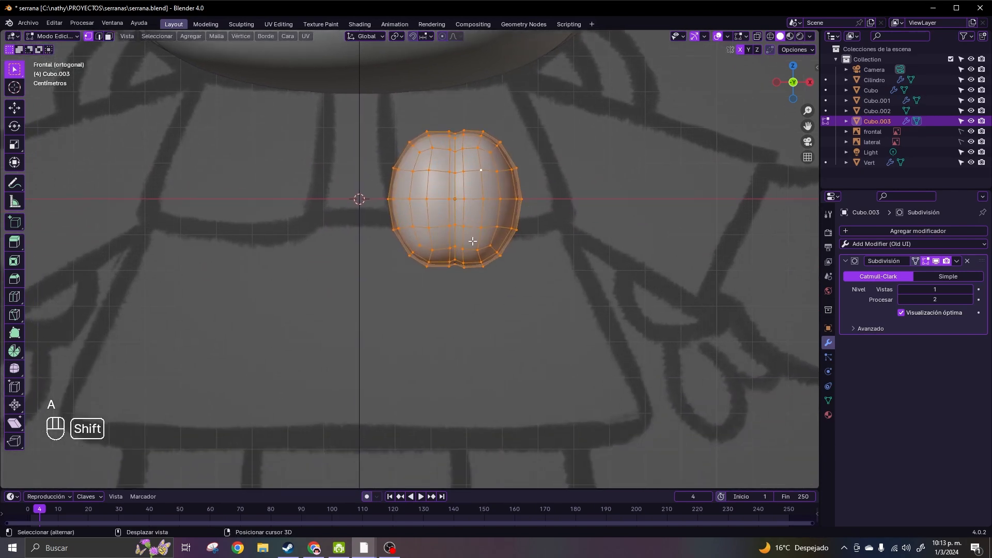
{"action": "key", "text": "shift+d"}
{"action": "key", "text": "z"}
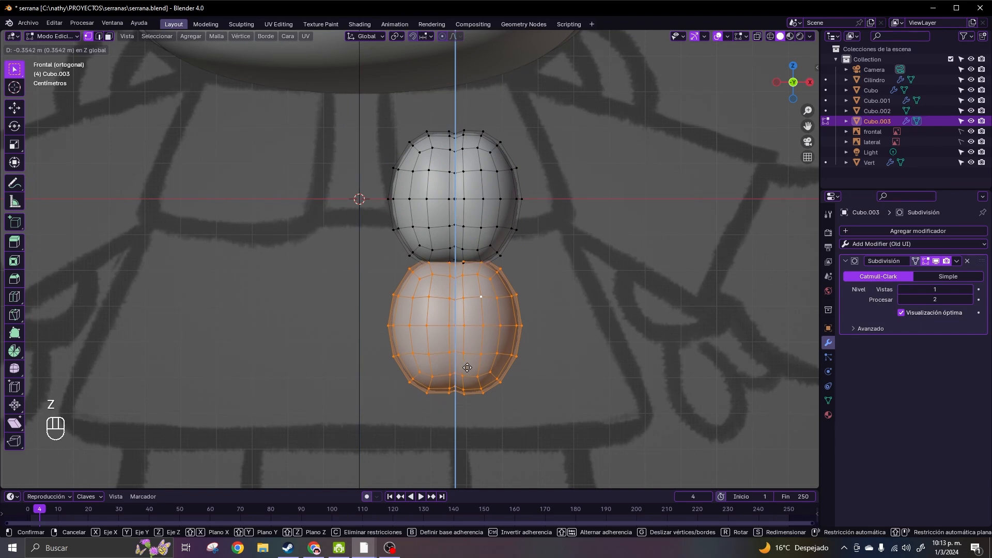
{"action": "left_click", "coordinate": [467, 367]}
{"action": "scroll", "coordinate": [479, 356], "scroll_direction": "down", "scroll_amount": 5}
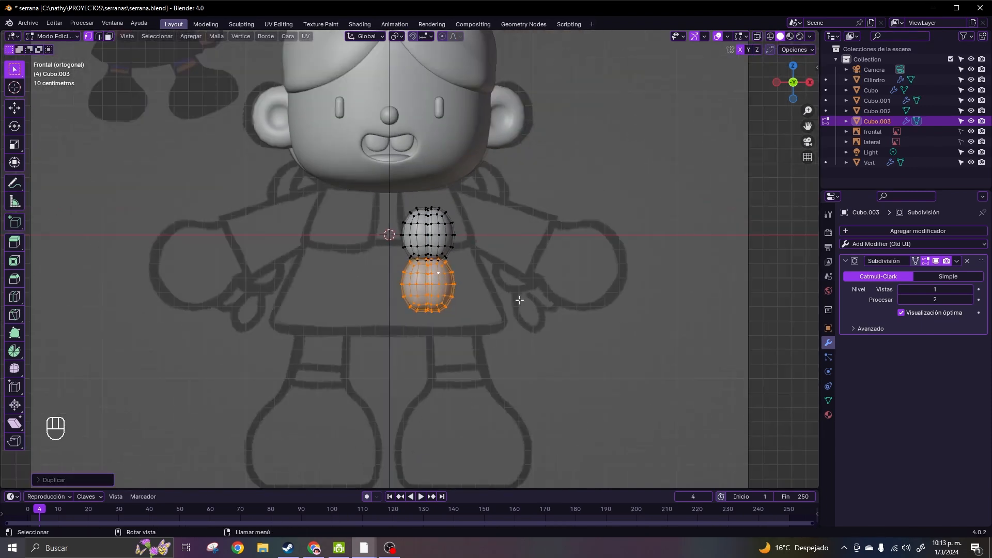
{"action": "key", "text": "shift+d"}
{"action": "key", "text": "z"}
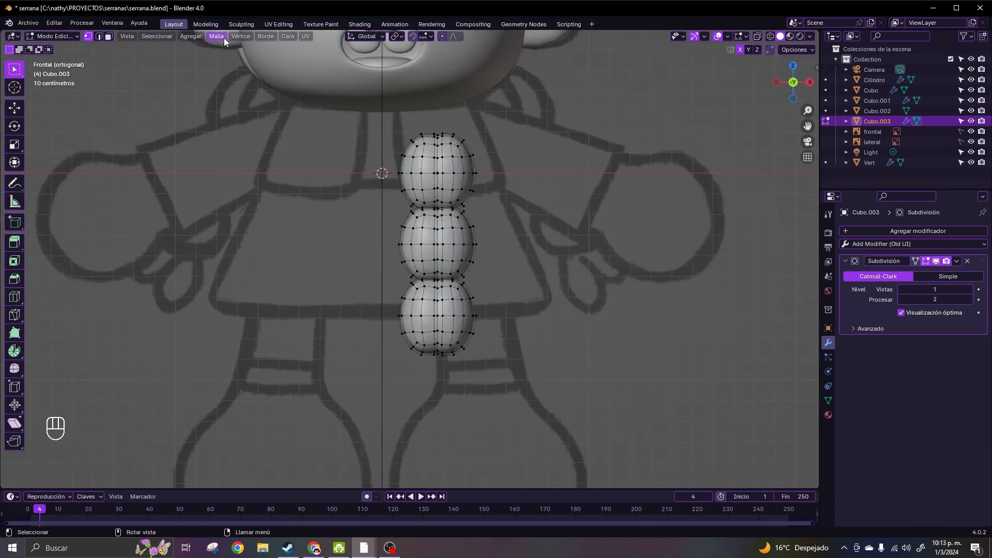
- Add a cube within the braid mesh, scale it down and place it just below the lowest segment
{"action": "left_click", "coordinate": [224, 38]}
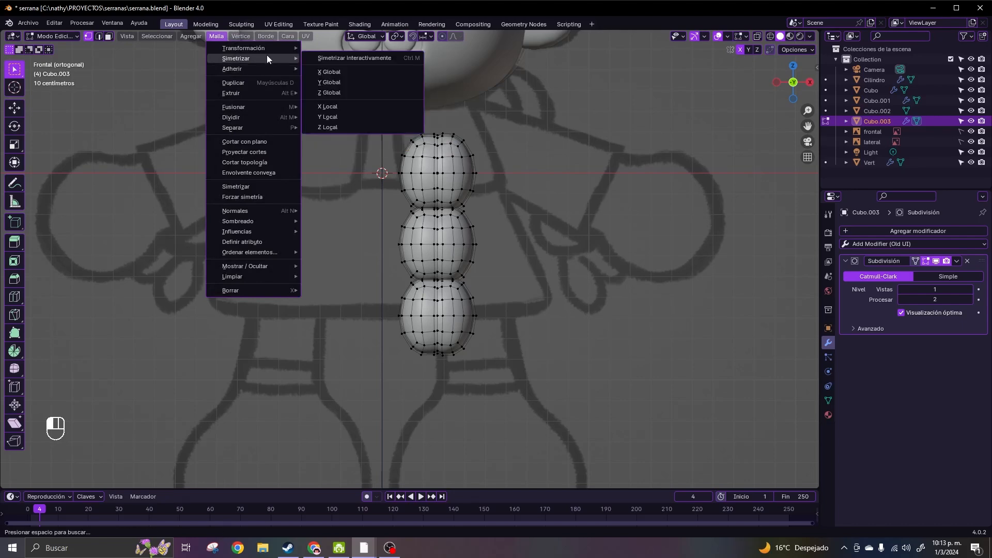
{"action": "mouse_move", "coordinate": [194, 35]}
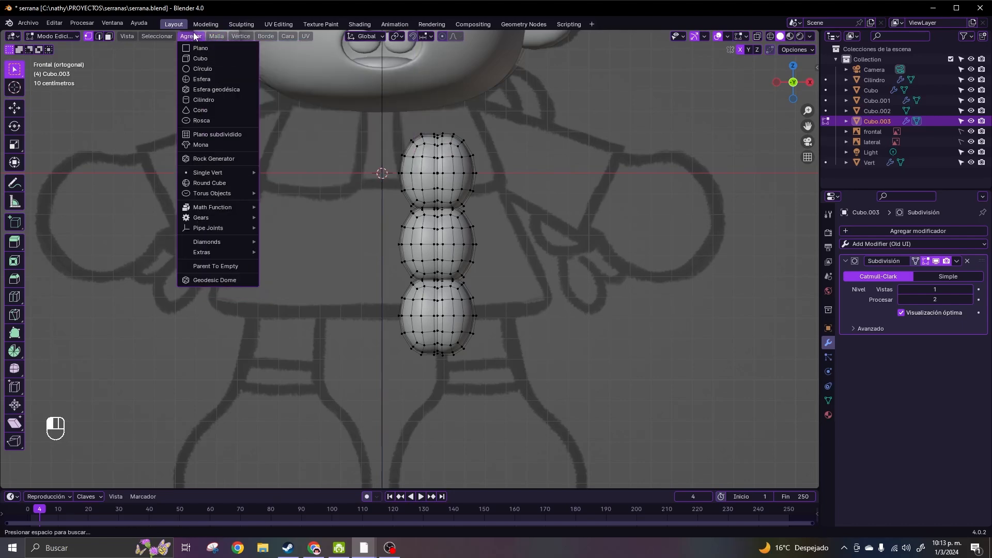
{"action": "left_click", "coordinate": [205, 58]}
{"action": "key", "text": "s"}
{"action": "left_click", "coordinate": [405, 166]}
{"action": "key", "text": "g"}
{"action": "left_click", "coordinate": [444, 360]}
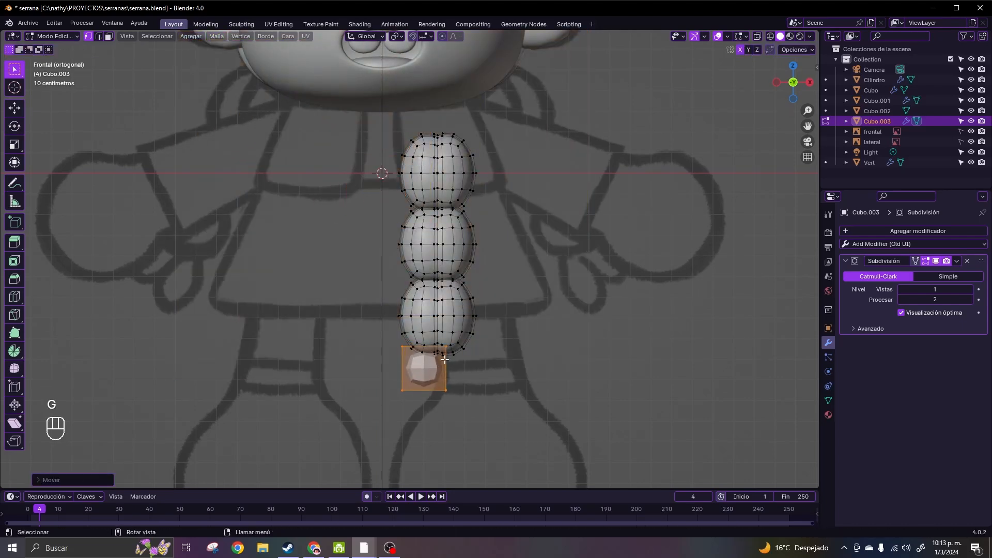
- Add a horizontal loop cut to the small cube, stretch it along Z and reposition it under the braid
{"action": "scroll", "coordinate": [445, 360], "scroll_direction": "up", "scroll_amount": 2}
{"action": "middle_click_drag", "start_coordinate": [465, 430], "coordinate": [451, 301], "text": "shift"}
{"action": "key", "text": "ctrl+r"}
{"action": "key", "text": "l"}
{"action": "key", "text": "s"}
{"action": "key", "text": "z"}
{"action": "left_click", "coordinate": [525, 297]}
{"action": "key", "text": "g"}
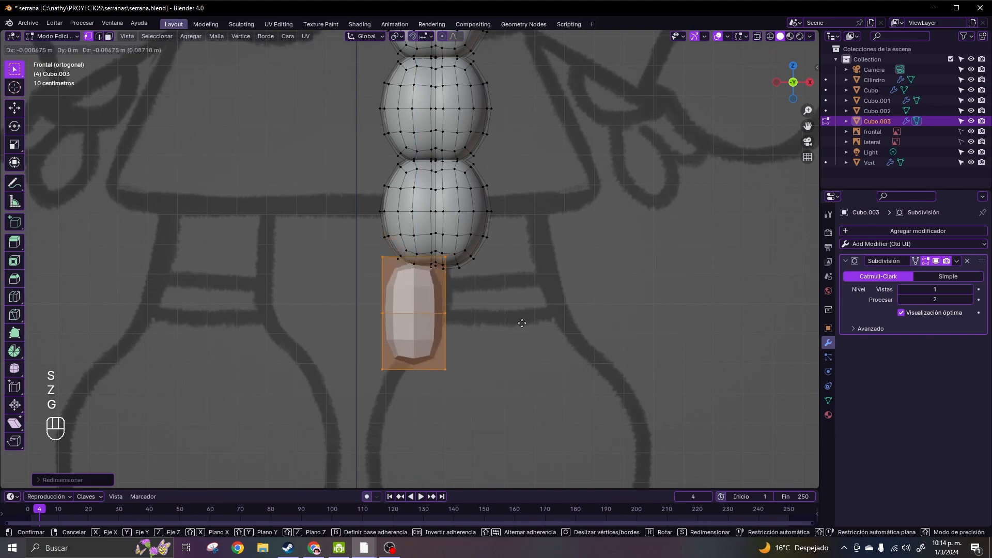
{"action": "left_click", "coordinate": [523, 323]}
- Tilt the stretched block and scale down its top vertices to taper it into a hair strand
{"action": "key", "text": "r"}
{"action": "left_click", "coordinate": [517, 346]}
{"action": "key", "text": "g"}
{"action": "left_click_drag", "start_coordinate": [345, 271], "coordinate": [512, 328]}
{"action": "key", "text": "s"}
{"action": "left_click", "coordinate": [455, 309]}
{"action": "left_click", "coordinate": [757, 36]}
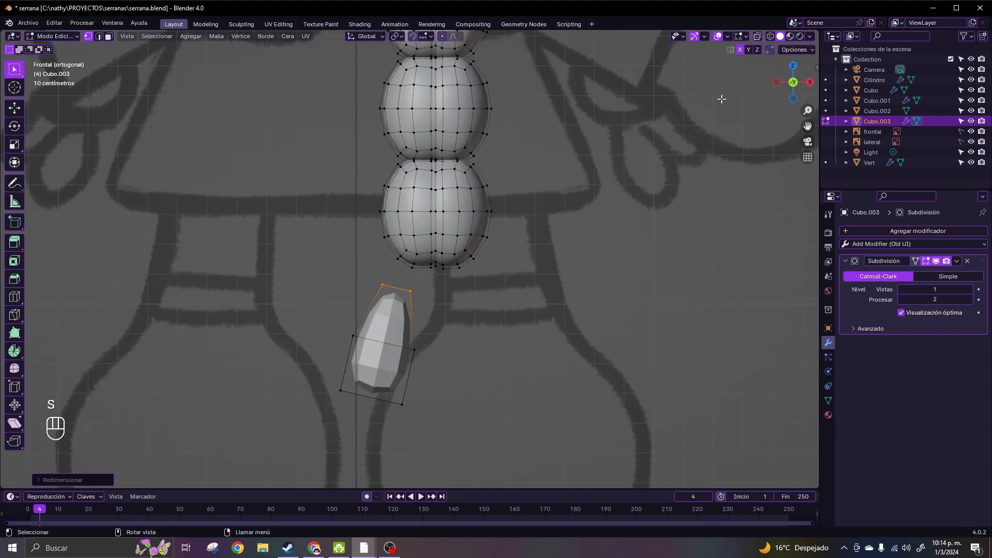
- Move and rotate the whole tapered strand so its narrow end meets the lowest braid segment
{"action": "key", "text": "l"}
{"action": "key", "text": "g"}
{"action": "left_click", "coordinate": [425, 326]}
{"action": "key", "text": "g"}
{"action": "key", "text": "r"}
{"action": "left_click", "coordinate": [423, 331]}
{"action": "key", "text": "g"}
{"action": "left_click", "coordinate": [417, 322]}
- Duplicate the strand along X and rotate the copy upright as the middle strand of the braid tip
{"action": "key", "text": "shift+d"}
{"action": "key", "text": "x"}
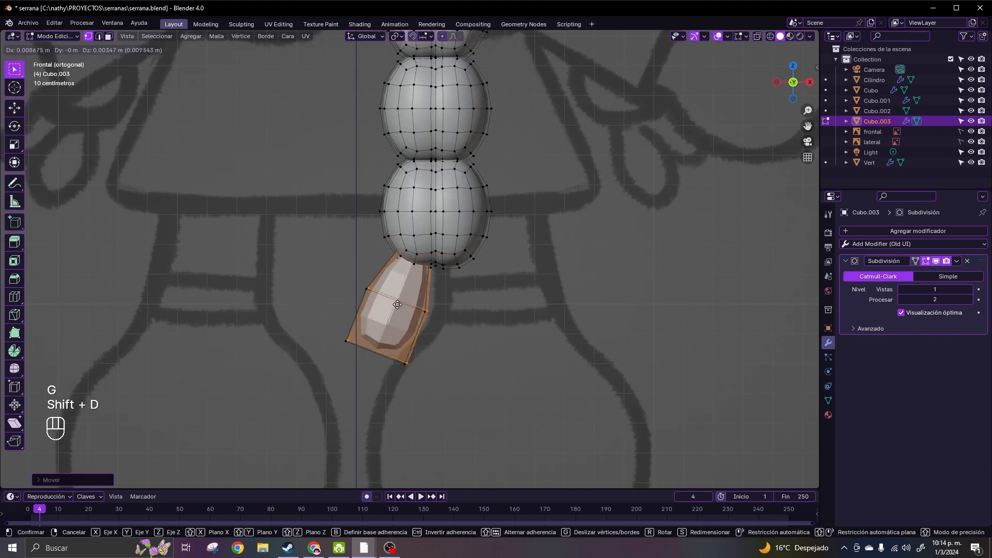
{"action": "left_click", "coordinate": [476, 319]}
{"action": "key", "text": "r"}
{"action": "key", "text": "y"}
{"action": "left_click", "coordinate": [546, 269]}
{"action": "left_click", "coordinate": [538, 270]}
- Duplicate the middle strand, rotate the copy outward and position it as the third strand of the braid tip
{"action": "key", "text": "shift+d"}
{"action": "left_click", "coordinate": [573, 273]}
{"action": "key", "text": "r"}
{"action": "left_click", "coordinate": [569, 310]}
{"action": "key", "text": "g"}
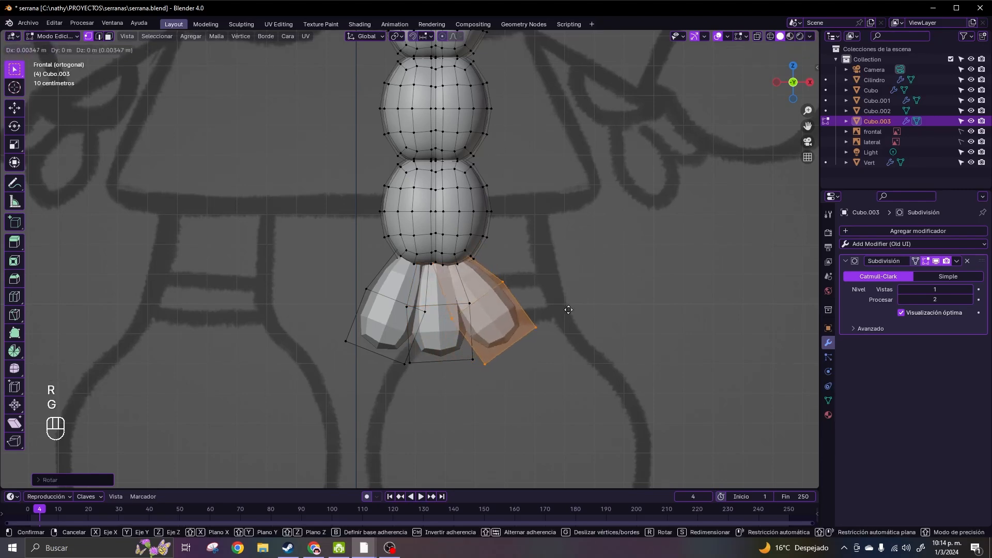
{"action": "left_click", "coordinate": [563, 300]}
- Shade the braid smooth in Object Mode and set its Subdivision viewport level to 2
{"action": "mouse_move", "coordinate": [563, 301]}
{"action": "middle_mouse_down"}
{"action": "mouse_move", "coordinate": [522, 310]}
{"action": "mouse_move", "coordinate": [489, 339]}
{"action": "mouse_move", "coordinate": [491, 377]}
{"action": "middle_mouse_up"}
{"action": "right_click", "coordinate": [488, 325]}
{"action": "left_click", "coordinate": [486, 300]}
{"action": "key", "text": "KP_1"}
{"action": "scroll", "coordinate": [486, 299], "scroll_direction": "down", "scroll_amount": 2}
{"action": "key", "text": "ctrl+2"}
{"action": "scroll", "coordinate": [542, 355], "scroll_direction": "down", "scroll_amount": 4}
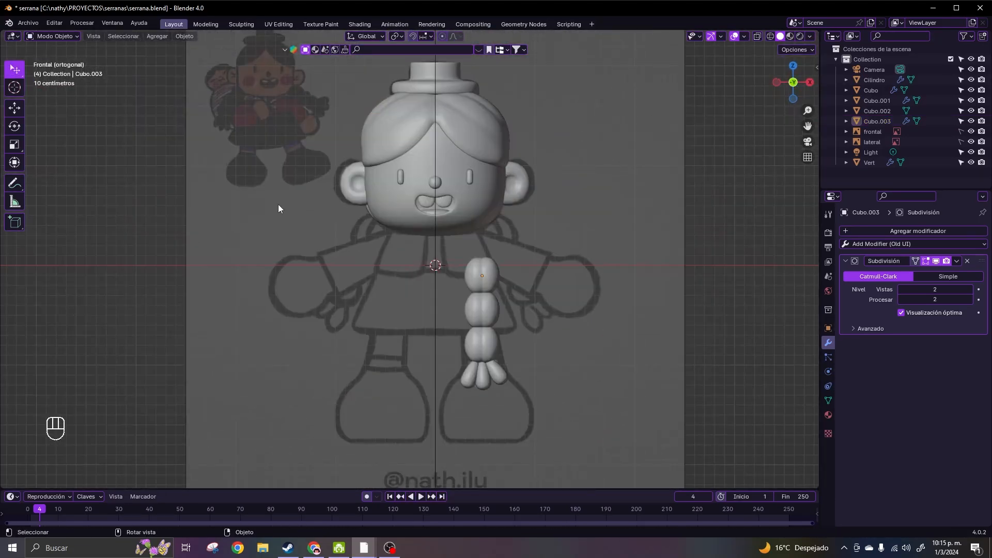
- Add a lattice object and move it over the braid in front view
{"action": "left_click", "coordinate": [158, 37]}
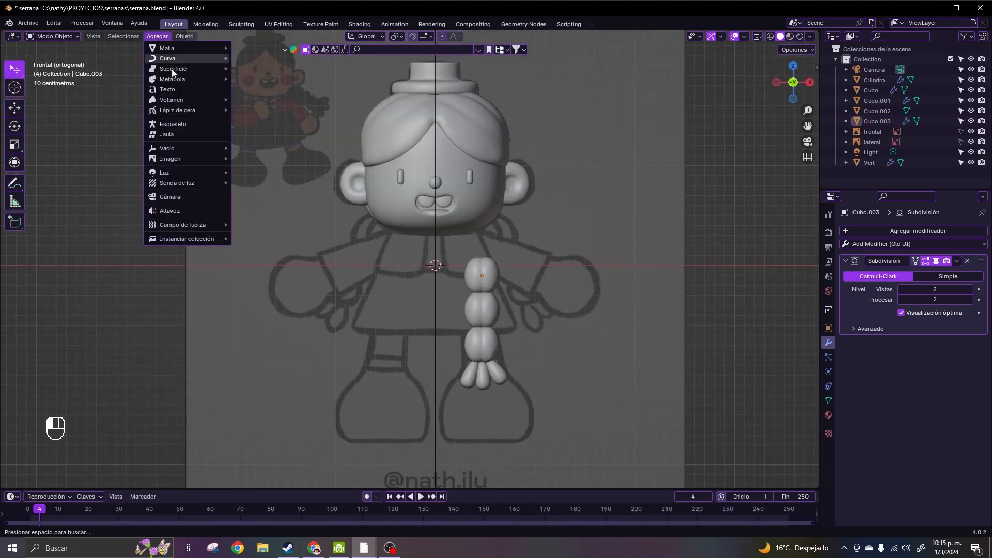
{"action": "left_click", "coordinate": [203, 135]}
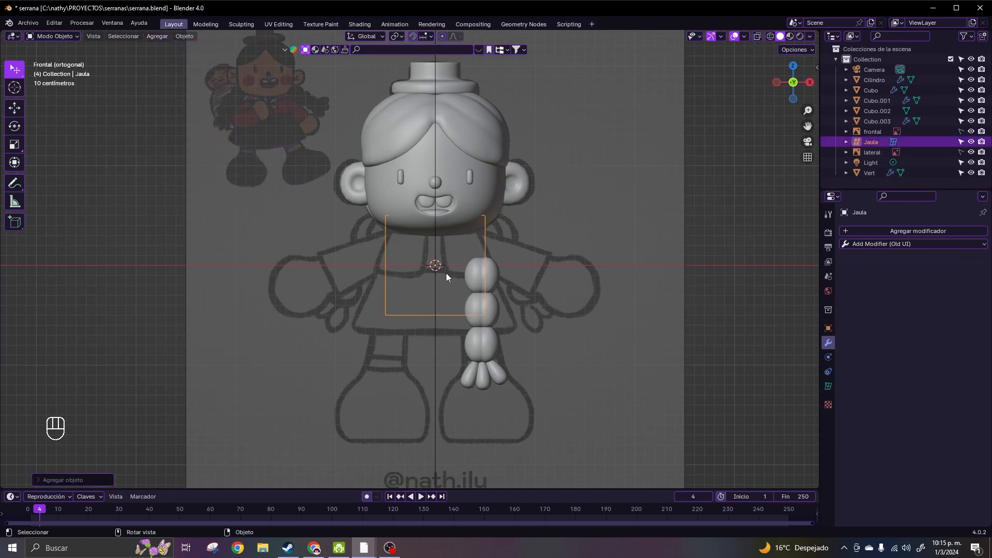
{"action": "key", "text": "g"}
{"action": "left_click", "coordinate": [492, 311]}
- In the side view, stretch and move the lattice along Z until it encloses the braid's full height
{"action": "middle_click_drag", "start_coordinate": [493, 311], "coordinate": [398, 293]}
{"action": "left_click", "coordinate": [795, 80]}
{"action": "scroll", "coordinate": [493, 370], "scroll_direction": "up", "scroll_amount": 3}
{"action": "key", "text": "s"}
{"action": "key", "text": "z"}
{"action": "left_click", "coordinate": [611, 316]}
{"action": "key", "text": "g"}
{"action": "key", "text": "z"}
{"action": "left_click", "coordinate": [609, 349]}
{"action": "key", "text": "s"}
{"action": "key", "text": "z"}
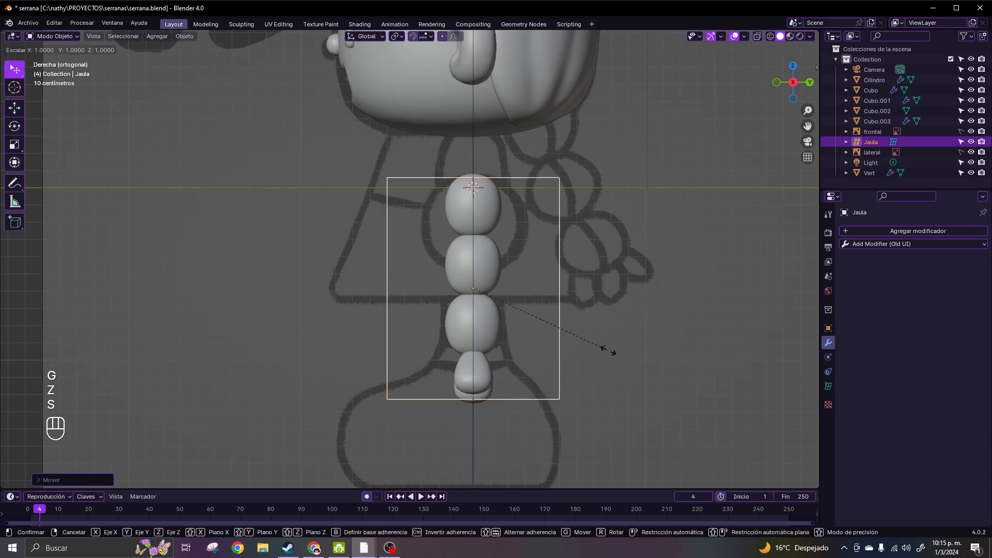
{"action": "left_click", "coordinate": [639, 356]}
- Scale the lattice down along Y and X to fit closely around the braid
{"action": "key", "text": "s"}
{"action": "key", "text": "y"}
{"action": "left_click", "coordinate": [550, 345]}
{"action": "key", "text": "KP_1"}
{"action": "key", "text": "s"}
{"action": "key", "text": "z"}
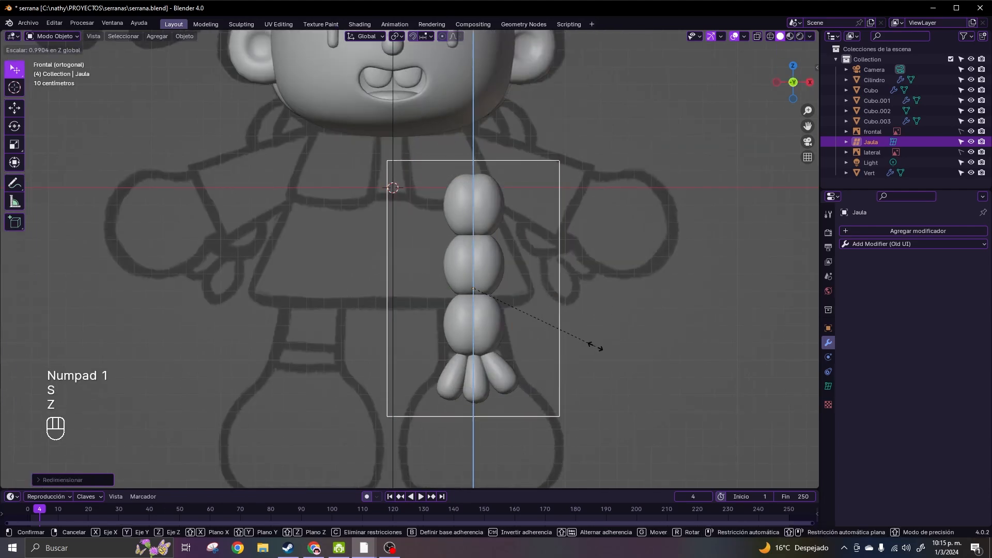
{"action": "key", "text": "x"}
{"action": "left_click", "coordinate": [715, 350]}
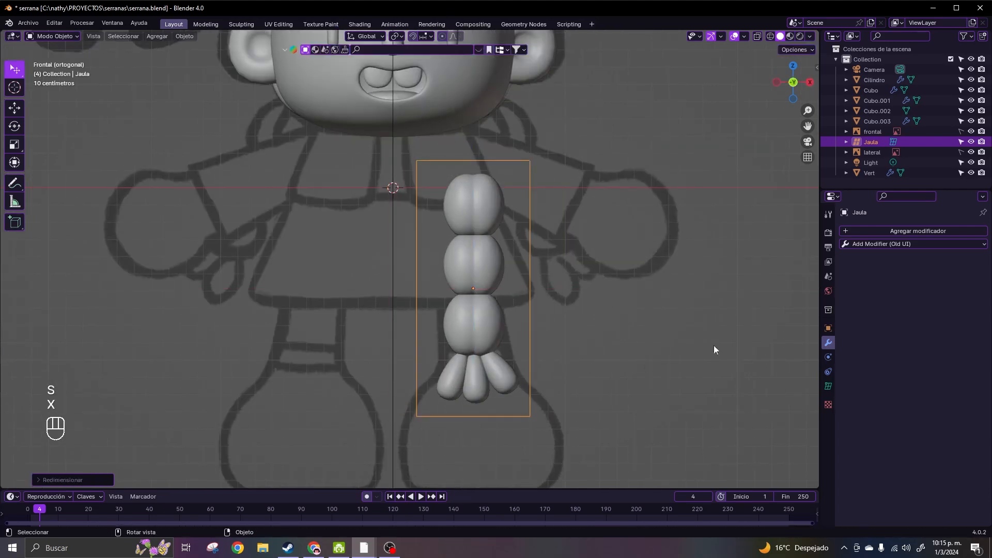
- Set the lattice resolution to 2 in U, 3 in V and 5 in W
{"action": "left_click", "coordinate": [829, 390]}
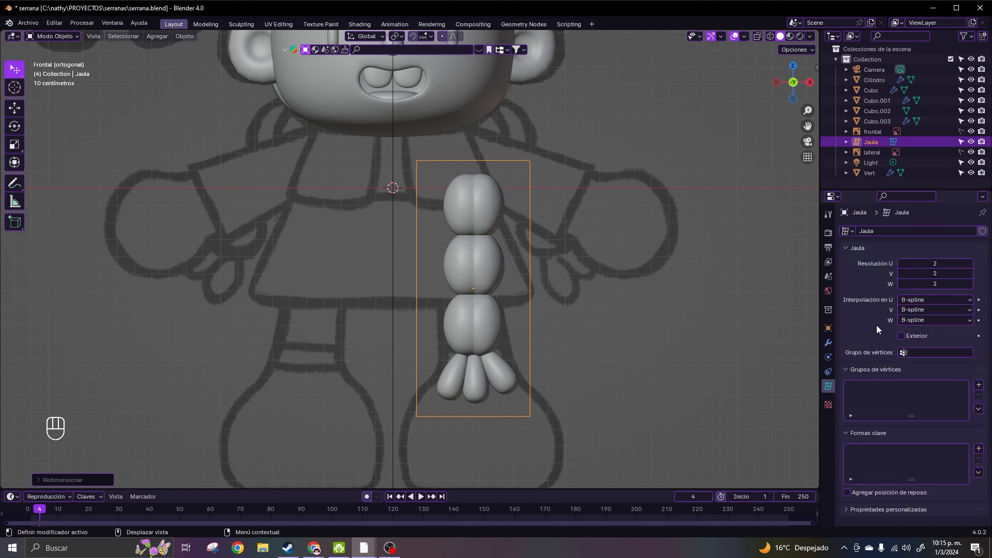
{"action": "middle_click_drag", "start_coordinate": [688, 334], "coordinate": [631, 349]}
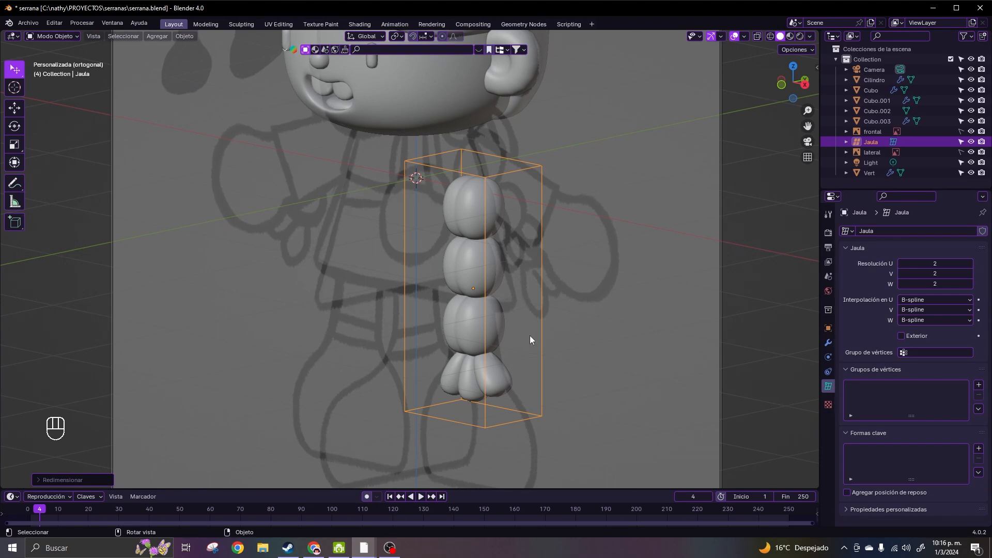
{"action": "middle_click_drag", "start_coordinate": [494, 335], "coordinate": [530, 319]}
{"action": "middle_click_drag", "start_coordinate": [485, 368], "coordinate": [513, 374]}
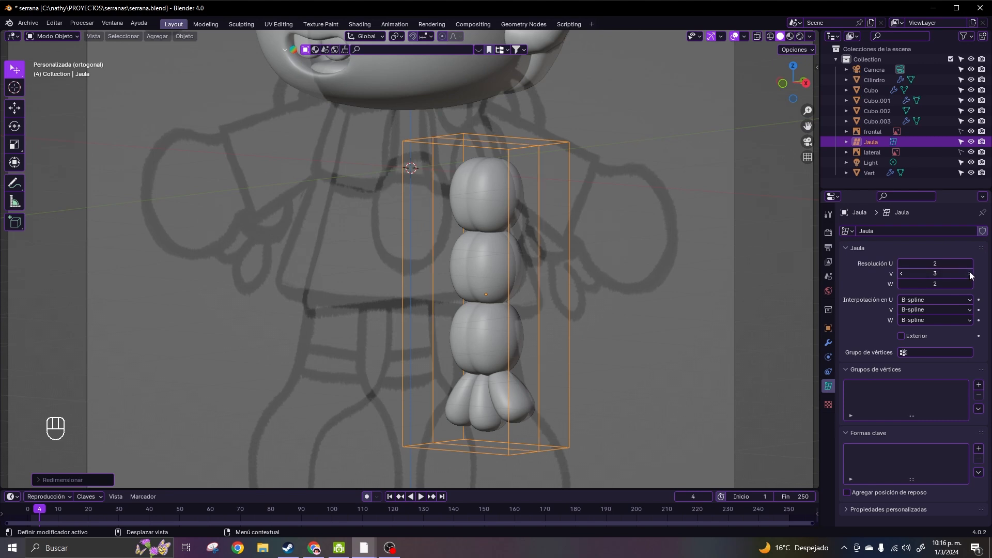
{"action": "middle_click_drag", "start_coordinate": [604, 289], "coordinate": [576, 264]}
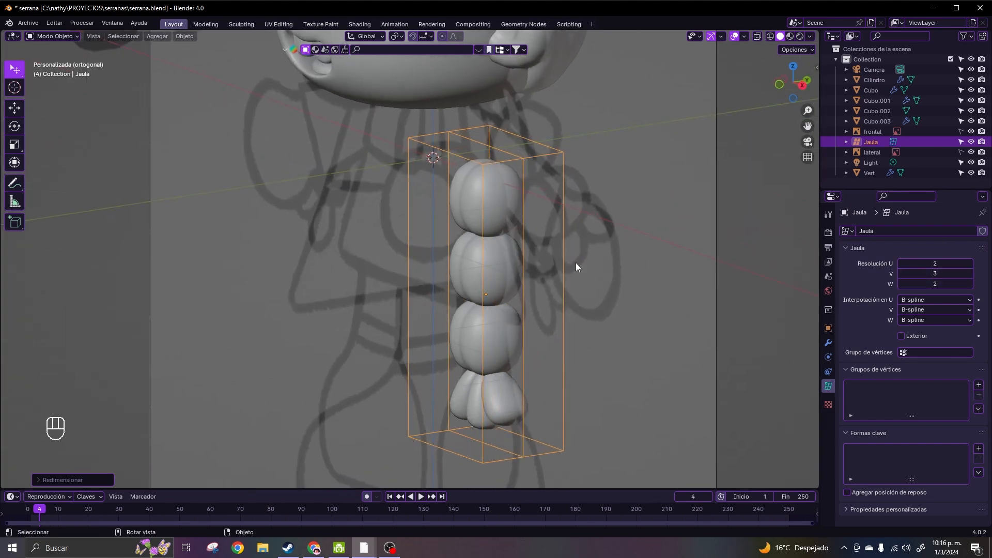
{"action": "left_click", "coordinate": [969, 284]}
{"action": "left_click", "coordinate": [970, 285]}
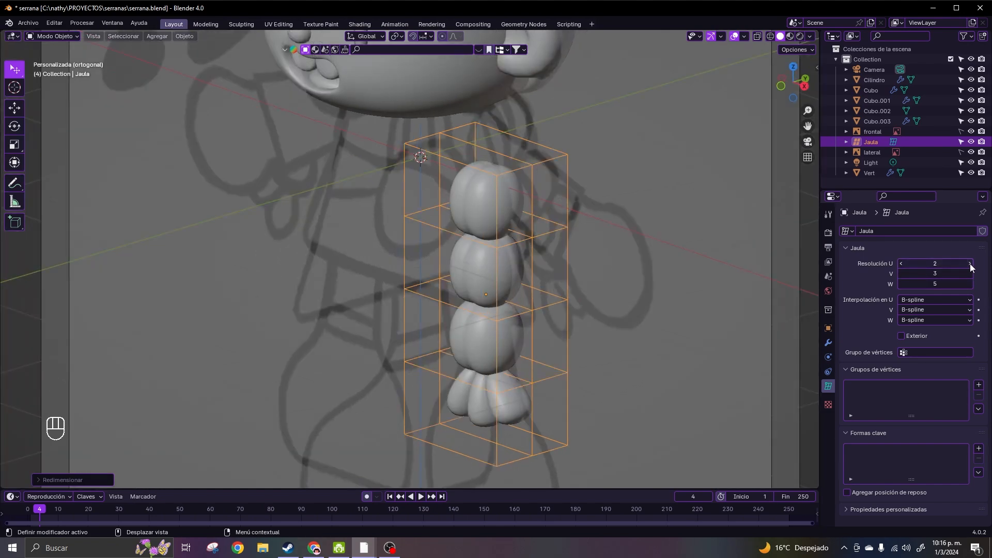
{"action": "left_click", "coordinate": [901, 264]}
{"action": "mouse_move", "coordinate": [724, 336]}
{"action": "middle_mouse_down"}
{"action": "mouse_move", "coordinate": [683, 343]}
{"action": "mouse_move", "coordinate": [721, 329]}
{"action": "middle_mouse_up"}
{"action": "key", "text": "KP_1"}
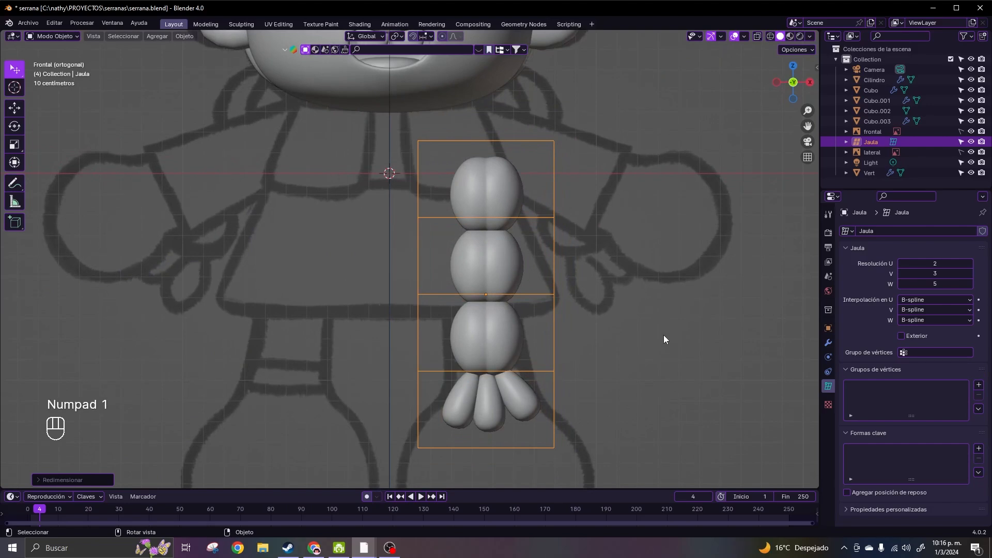
- Adjust the lattice in front view to fit more closely around the braid
{"action": "left_click", "coordinate": [708, 335]}
{"action": "key", "text": "g"}
{"action": "key", "text": "x"}
{"action": "left_click", "coordinate": [548, 333]}
{"action": "middle_click_drag", "start_coordinate": [548, 332], "coordinate": [523, 339]}
- Give the braid a Lattice modifier and assign the surrounding lattice as its object
{"action": "left_click", "coordinate": [523, 339]}
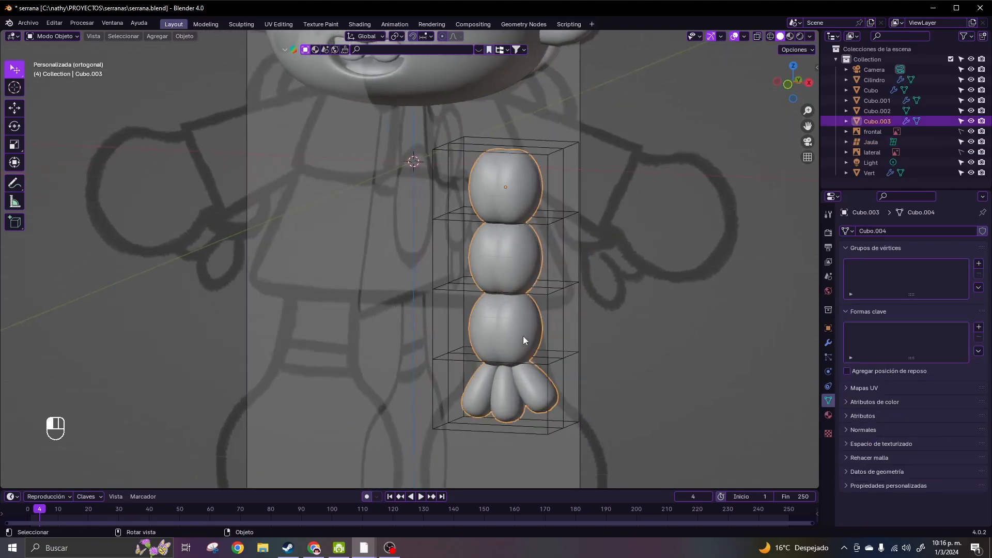
{"action": "left_click", "coordinate": [829, 342]}
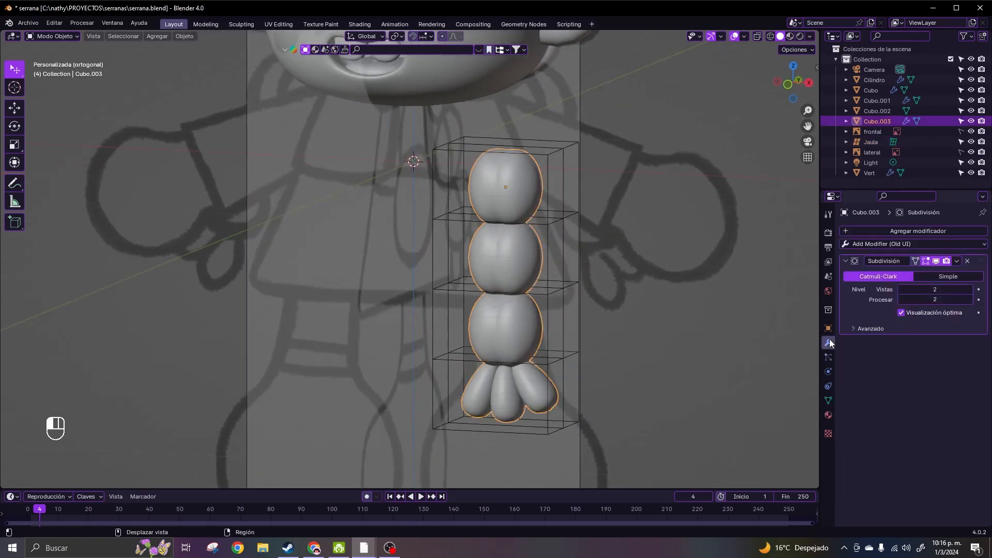
{"action": "left_click", "coordinate": [878, 244]}
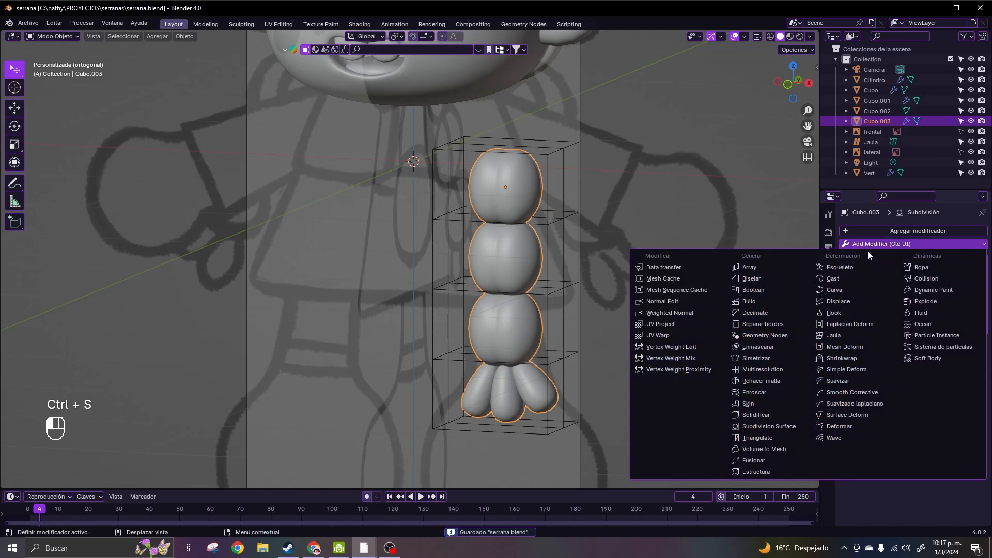
{"action": "left_click", "coordinate": [848, 340]}
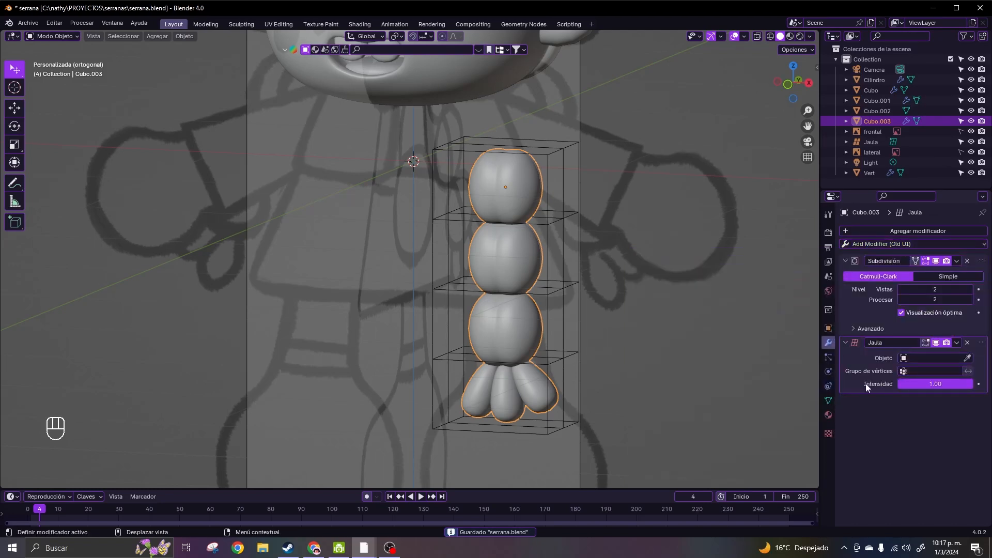
{"action": "left_click", "coordinate": [969, 359]}
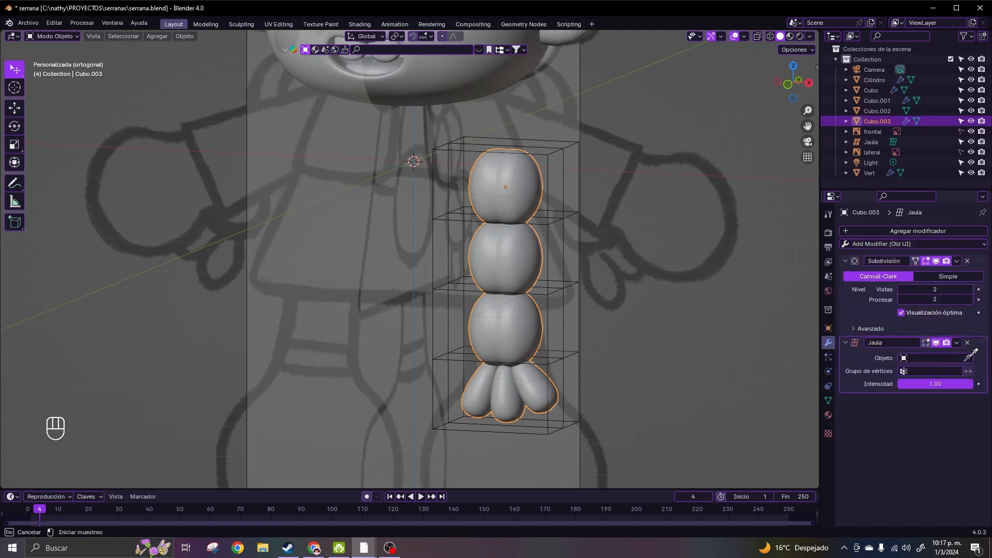
{"action": "left_click", "coordinate": [571, 354]}
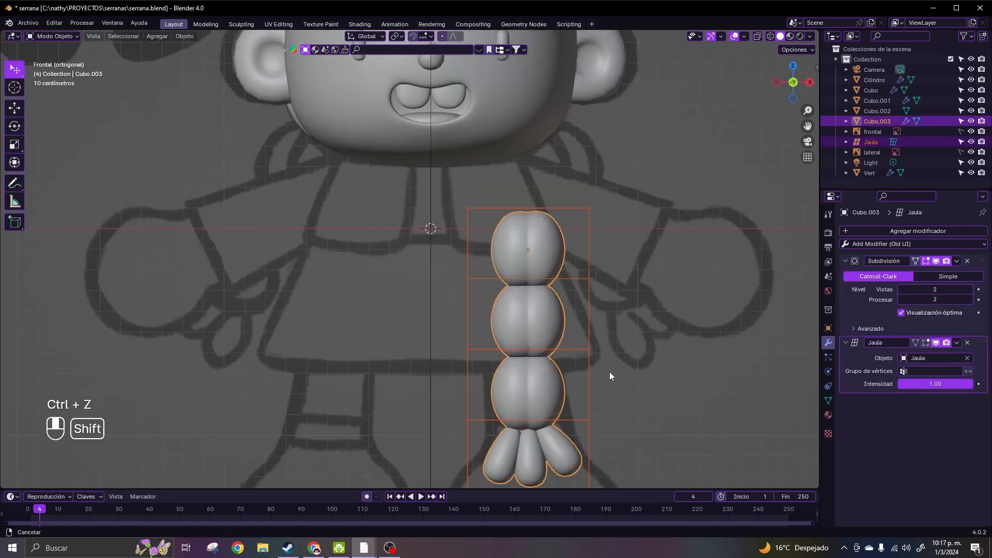
- Rotate and move the braid with its lattice in front view so it slants outward from beneath the head
{"action": "middle_click_drag", "start_coordinate": [610, 371], "coordinate": [611, 389], "text": "shift"}
{"action": "key", "text": "g"}
{"action": "left_click", "coordinate": [606, 309]}
{"action": "key", "text": "r"}
{"action": "left_click", "coordinate": [698, 310]}
{"action": "key", "text": "g"}
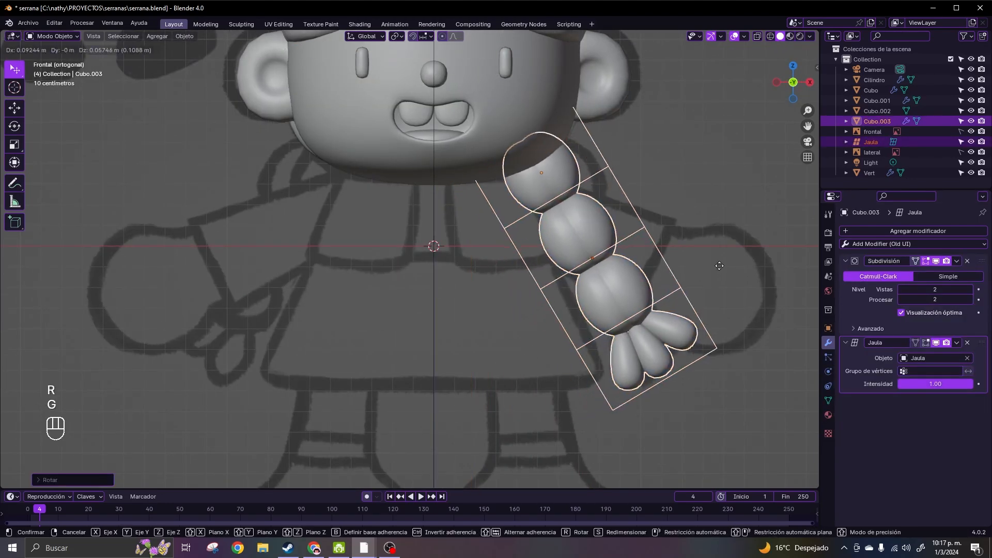
{"action": "left_click", "coordinate": [708, 303]}
- In the side view, shift the braid and lattice along Y behind the ear and rotate them around Z
{"action": "middle_click_drag", "start_coordinate": [708, 303], "coordinate": [584, 301]}
{"action": "middle_click_drag", "start_coordinate": [685, 277], "coordinate": [542, 286], "text": "shift"}
{"action": "key", "text": "g"}
{"action": "key", "text": "y"}
{"action": "left_click", "coordinate": [631, 286]}
{"action": "key", "text": "r"}
{"action": "key", "text": "z"}
{"action": "left_click", "coordinate": [701, 257]}
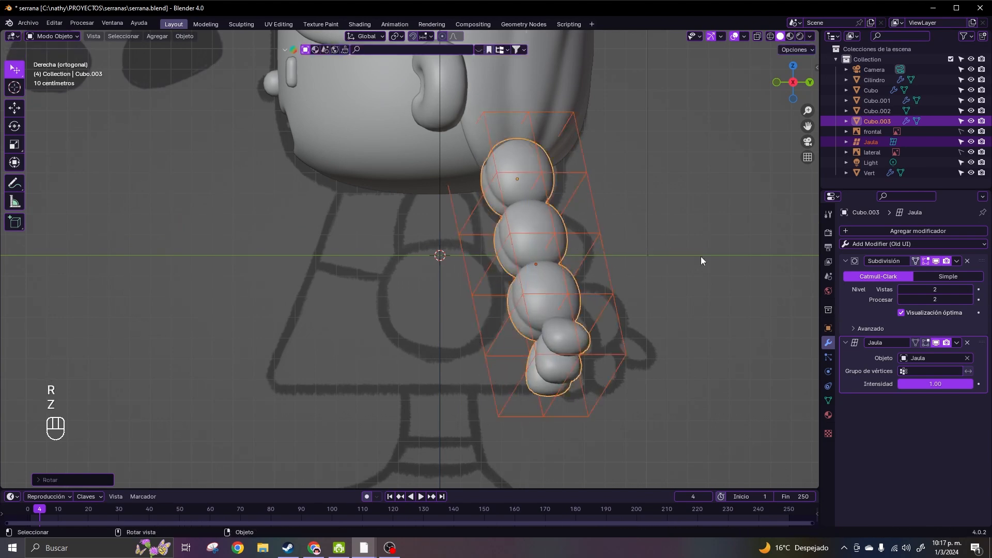
{"action": "key", "text": "g"}
{"action": "key", "text": "y"}
{"action": "left_click", "coordinate": [707, 259]}
- Edit the lattice in front view with proportional editing on and move its lower points outward
{"action": "left_click", "coordinate": [644, 347]}
{"action": "key", "text": "KP_1"}
{"action": "left_click", "coordinate": [631, 319]}
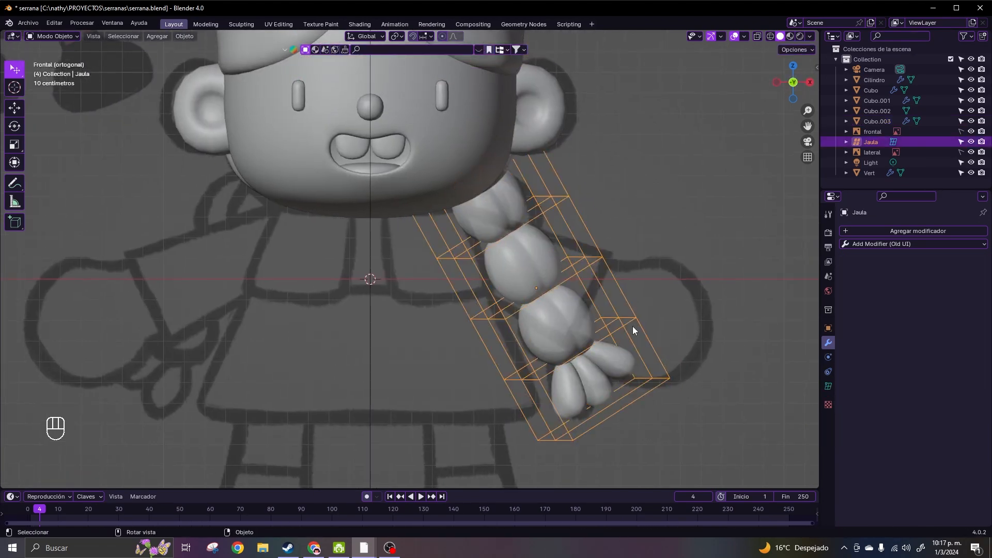
{"action": "key", "text": "Tab"}
{"action": "left_click", "coordinate": [698, 331]}
{"action": "middle_click_drag", "start_coordinate": [700, 343], "coordinate": [682, 359]}
{"action": "middle_click_drag", "start_coordinate": [718, 419], "coordinate": [684, 334]}
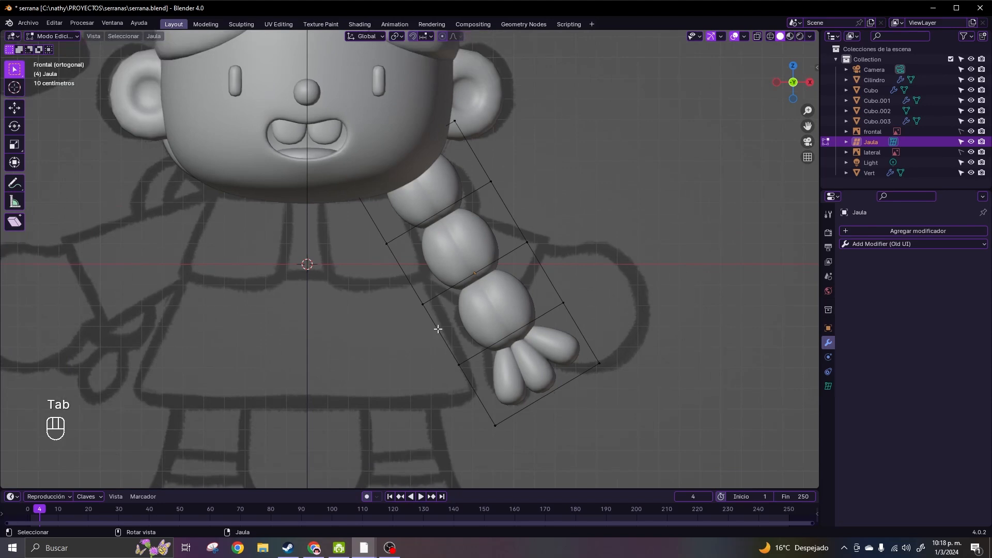
{"action": "left_click", "coordinate": [442, 37]}
{"action": "key", "text": "g"}
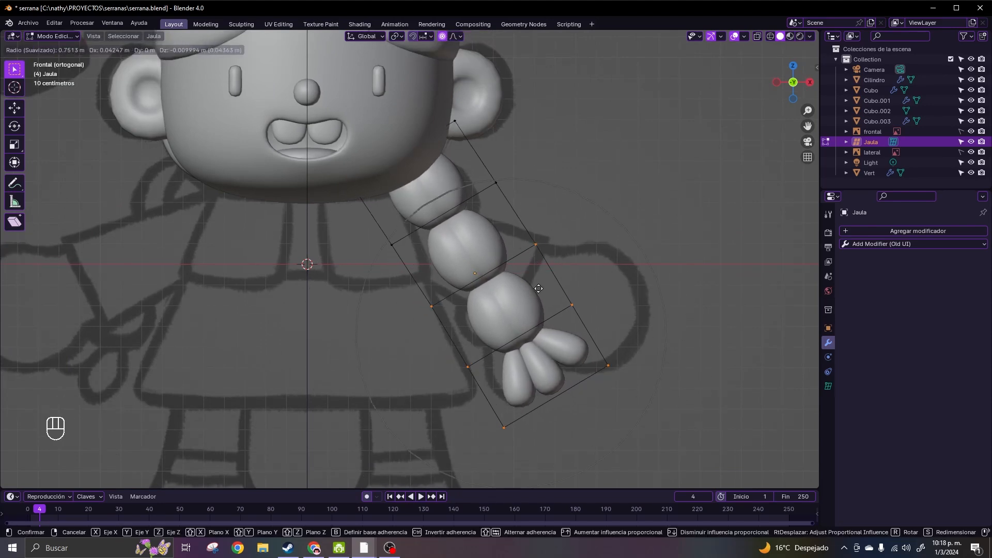
{"action": "scroll", "coordinate": [539, 288], "scroll_direction": "up", "scroll_amount": 5}
{"action": "left_click", "coordinate": [538, 289]}
- Rotate and move the lattice's lower points to curve the braid's end outward over the reference hand
{"action": "key", "text": "r"}
{"action": "left_click", "coordinate": [680, 308]}
{"action": "key", "text": "g"}
{"action": "left_click", "coordinate": [707, 289]}
{"action": "key", "text": "r"}
{"action": "left_click", "coordinate": [732, 303]}
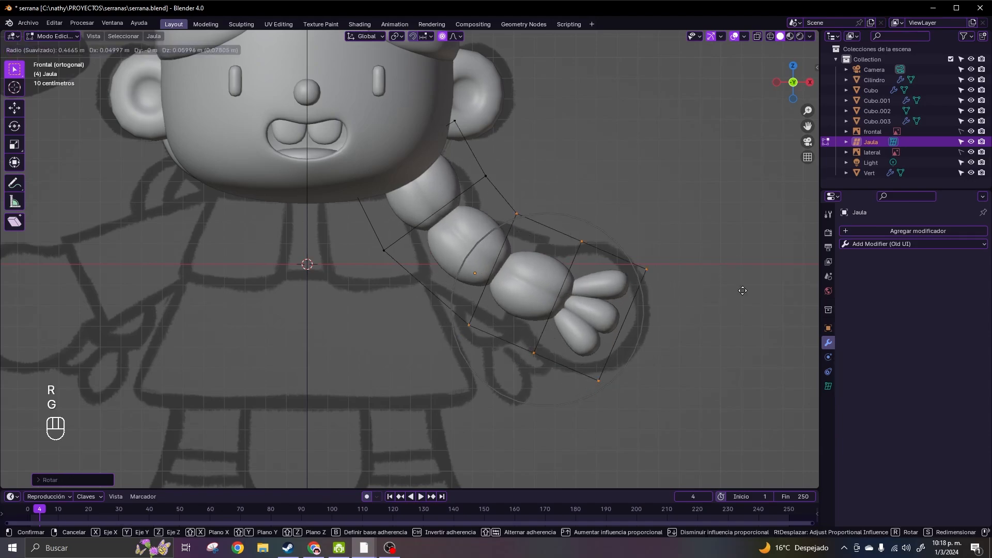
{"action": "left_click", "coordinate": [743, 291]}
- Rotate the lattice's lower points around Z and shift them along Y, then return to Object Mode
{"action": "key", "text": "Tab"}
{"action": "middle_click_drag", "start_coordinate": [675, 328], "coordinate": [549, 400]}
{"action": "key", "text": "Tab"}
{"action": "middle_click_drag", "start_coordinate": [638, 396], "coordinate": [625, 413]}
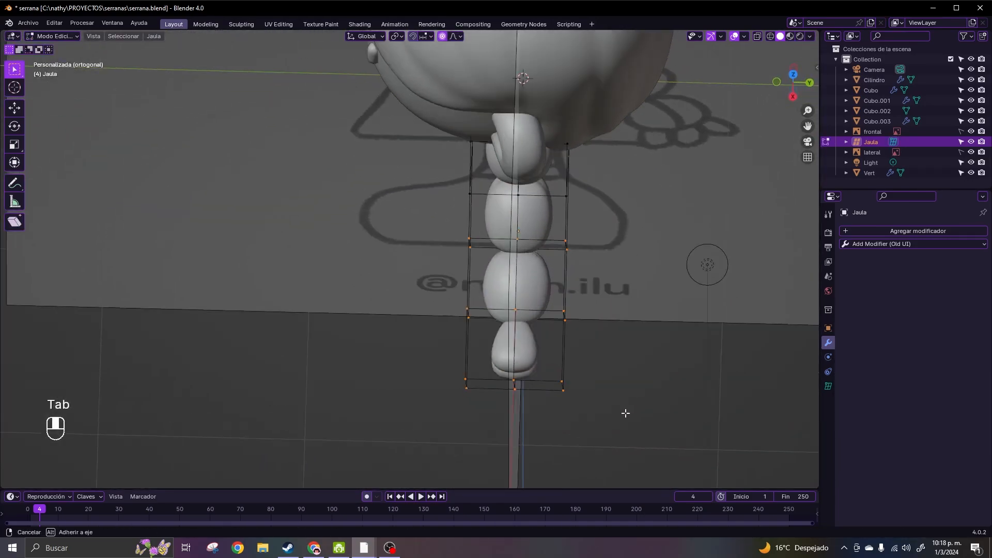
{"action": "key", "text": "r"}
{"action": "key", "text": "z"}
{"action": "left_click", "coordinate": [705, 361]}
{"action": "key", "text": "g"}
{"action": "key", "text": "y"}
{"action": "left_click", "coordinate": [641, 316]}
{"action": "key", "text": "Tab"}
- Duplicate the braid with its lattice along X, mirror the copy on global X and place it at the opposite side
{"action": "middle_click_drag", "start_coordinate": [637, 315], "coordinate": [633, 264]}
{"action": "left_click", "coordinate": [537, 293], "text": "shift"}
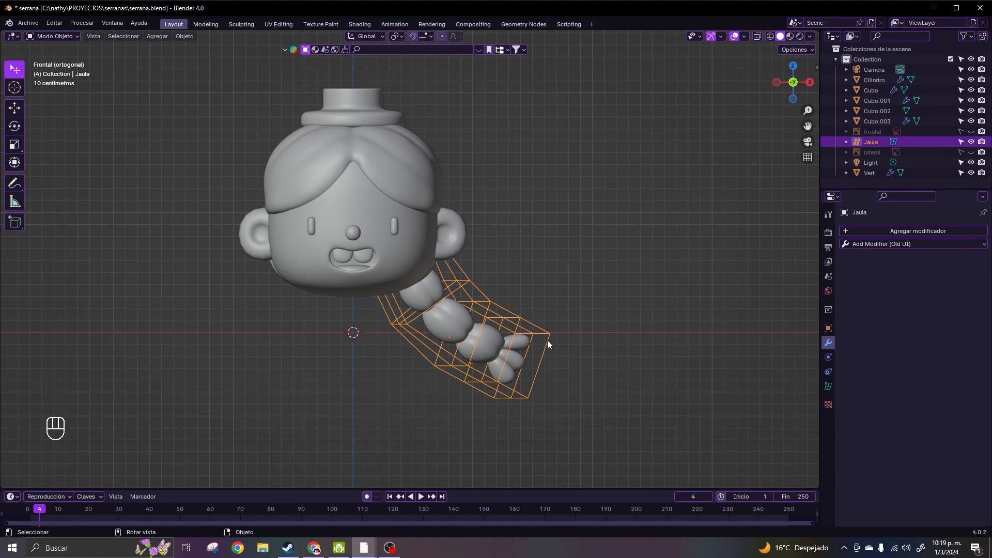
{"action": "left_click", "coordinate": [503, 347], "text": "shift"}
{"action": "key", "text": "shift+d"}
{"action": "key", "text": "x"}
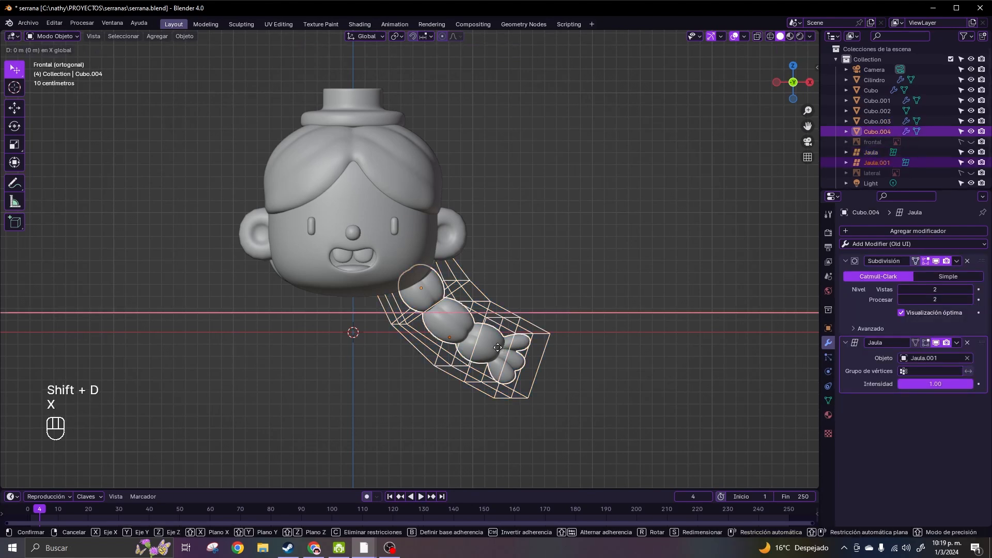
{"action": "left_click", "coordinate": [290, 337]}
{"action": "right_click", "coordinate": [289, 337]}
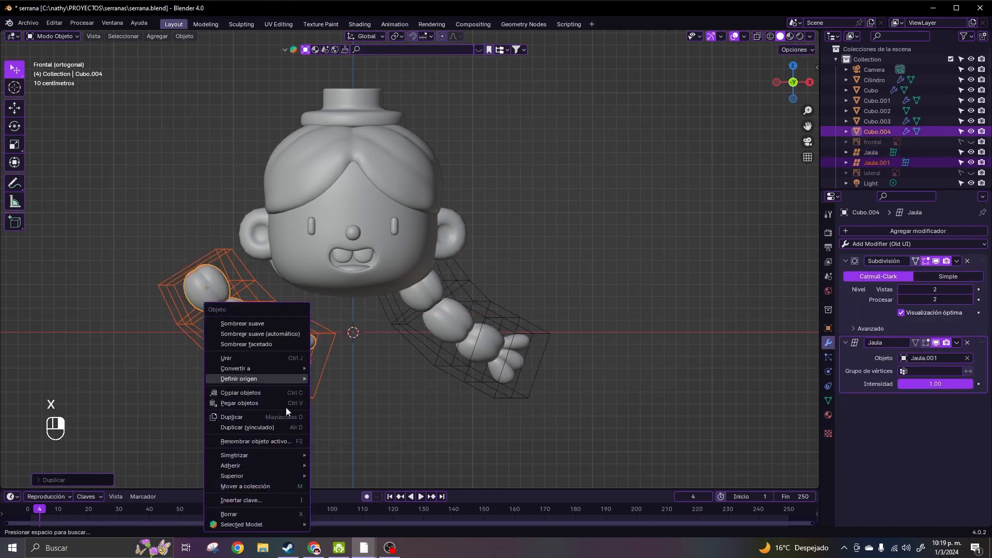
{"action": "mouse_move", "coordinate": [278, 457]}
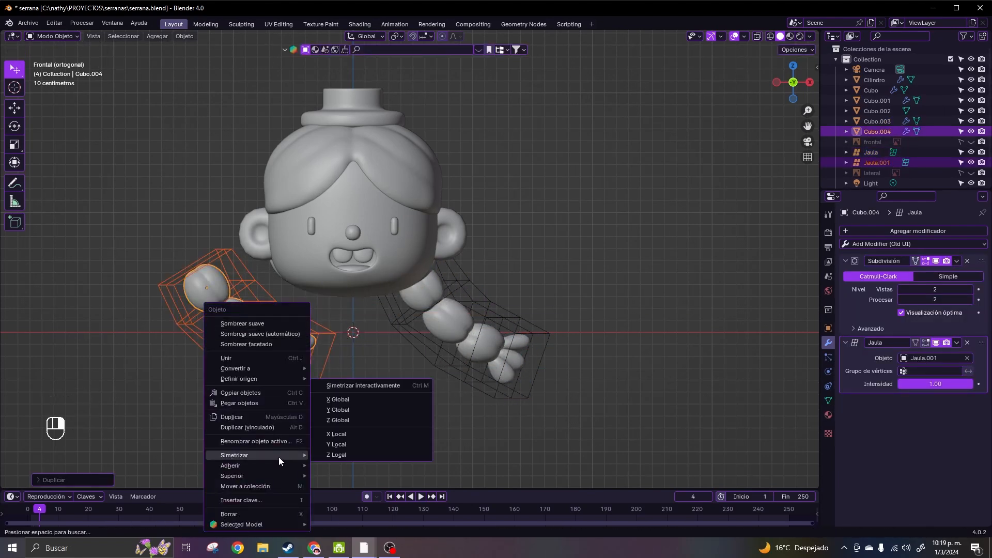
{"action": "left_click", "coordinate": [344, 401]}
{"action": "key", "text": "g"}
{"action": "key", "text": "x"}
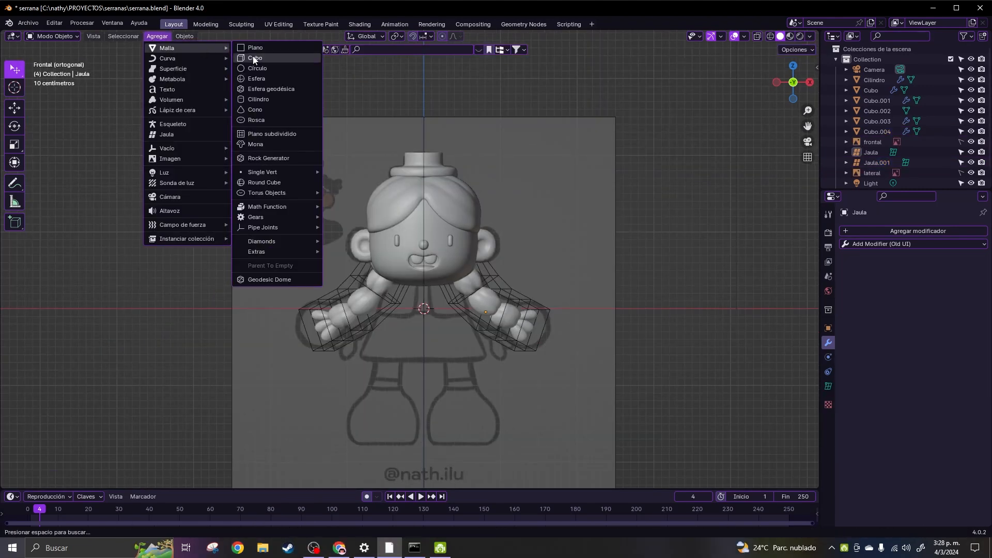
- Add a cube, scale it down for the torso and give it a Subdivision Surface modifier
{"action": "left_click", "coordinate": [284, 60]}
{"action": "key", "text": "s"}
{"action": "left_click", "coordinate": [913, 244]}
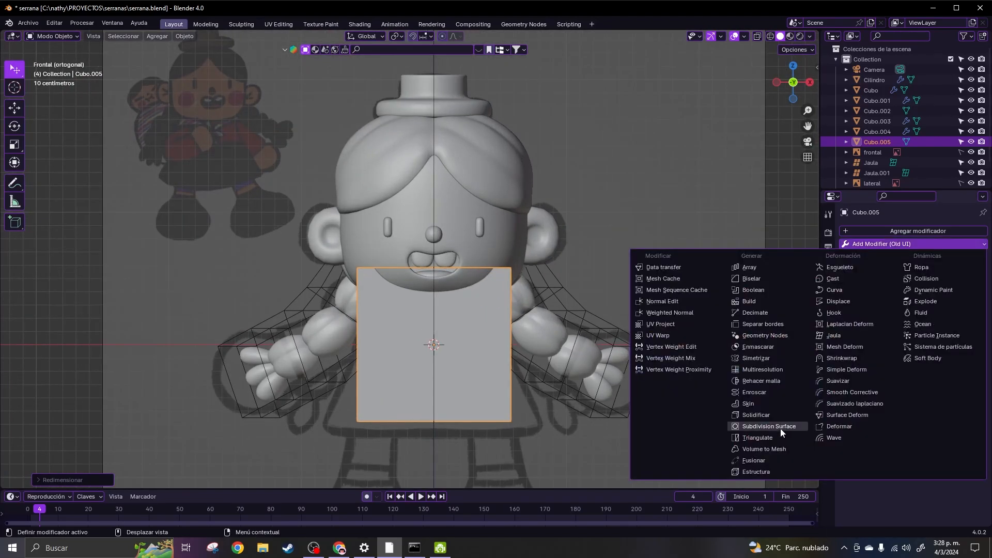
{"action": "left_click", "coordinate": [769, 426]}
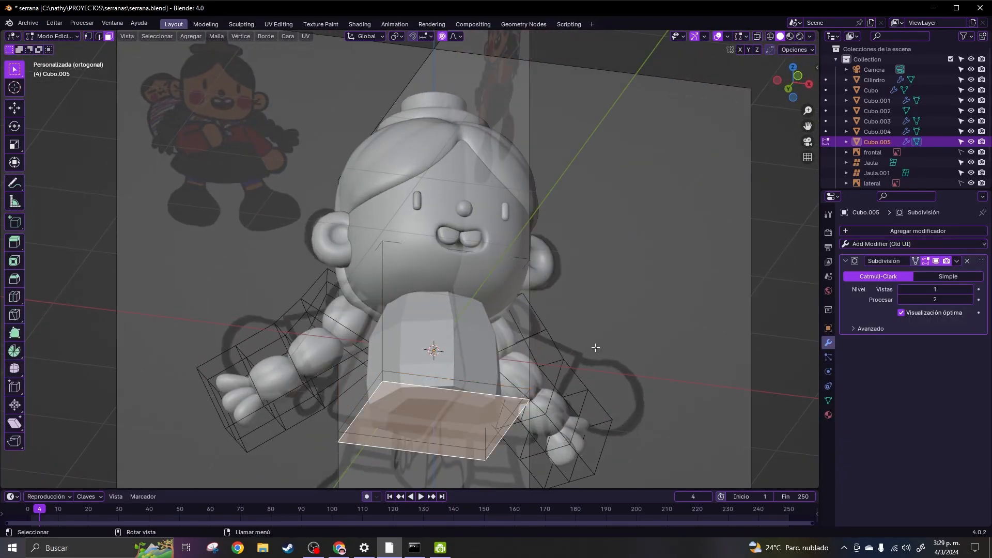
- Move the torso cube up along Z and lower its top vertices to just beneath the head
{"action": "middle_click_drag", "start_coordinate": [596, 348], "coordinate": [574, 362]}
{"action": "key", "text": "Tab"}
{"action": "key", "text": "g"}
{"action": "key", "text": "z"}
{"action": "left_click", "coordinate": [556, 319]}
{"action": "key", "text": "ctrl+Tab"}
{"action": "left_click", "coordinate": [627, 318]}
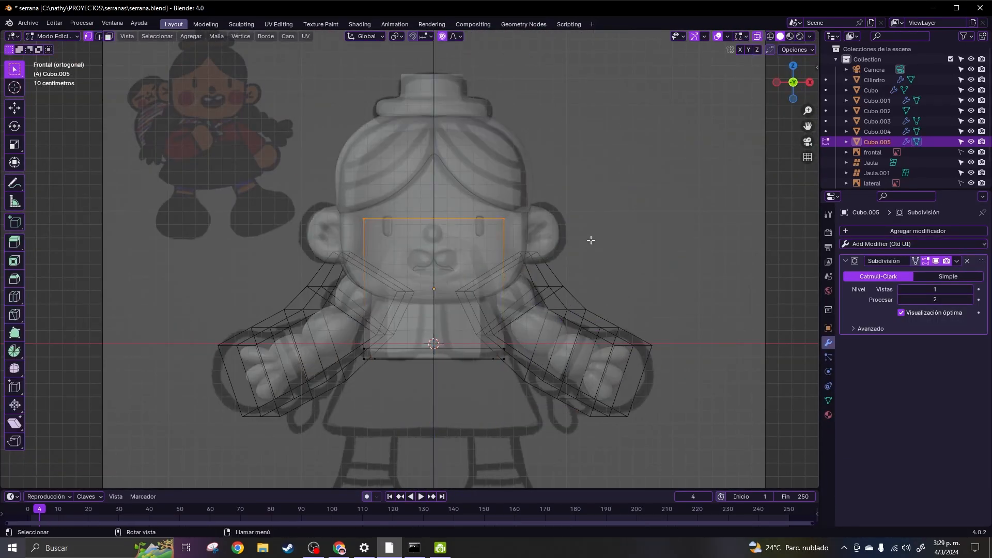
{"action": "key", "text": "g"}
{"action": "key", "text": "z"}
{"action": "left_click", "coordinate": [544, 326]}
{"action": "key", "text": "alt+z"}
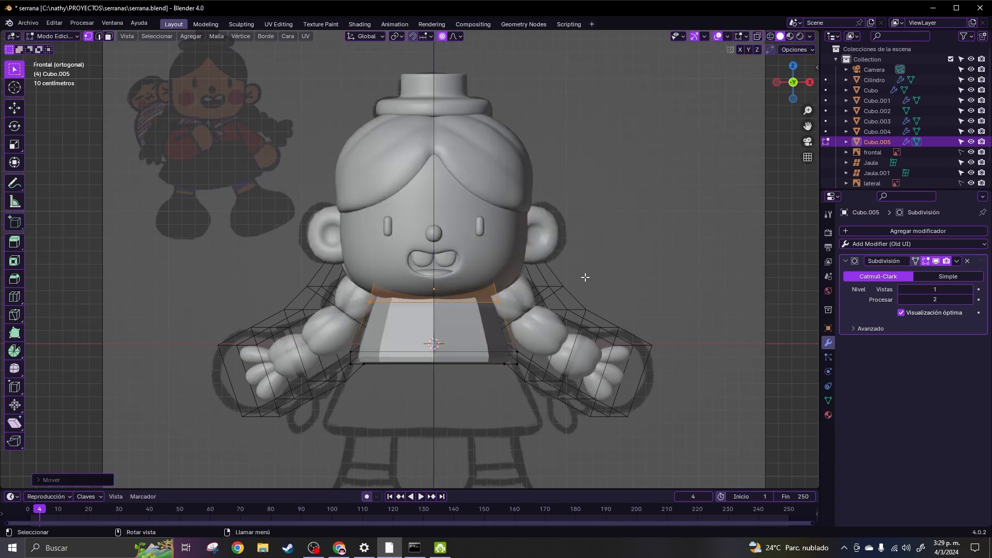
- Set the torso's Subdivision levels to 2 in the viewport and 3 for render, and shade it smooth
{"action": "key", "text": "Tab"}
{"action": "left_click", "coordinate": [970, 290]}
{"action": "left_click", "coordinate": [970, 299]}
{"action": "scroll", "coordinate": [524, 367], "scroll_direction": "up", "scroll_amount": 2}
{"action": "right_click", "coordinate": [524, 367]}
{"action": "left_click", "coordinate": [486, 333]}
- Turn off proportional editing and raise the torso's lower vertices along Z to the reference's upper garment edge
{"action": "left_click", "coordinate": [550, 352], "text": "alt"}
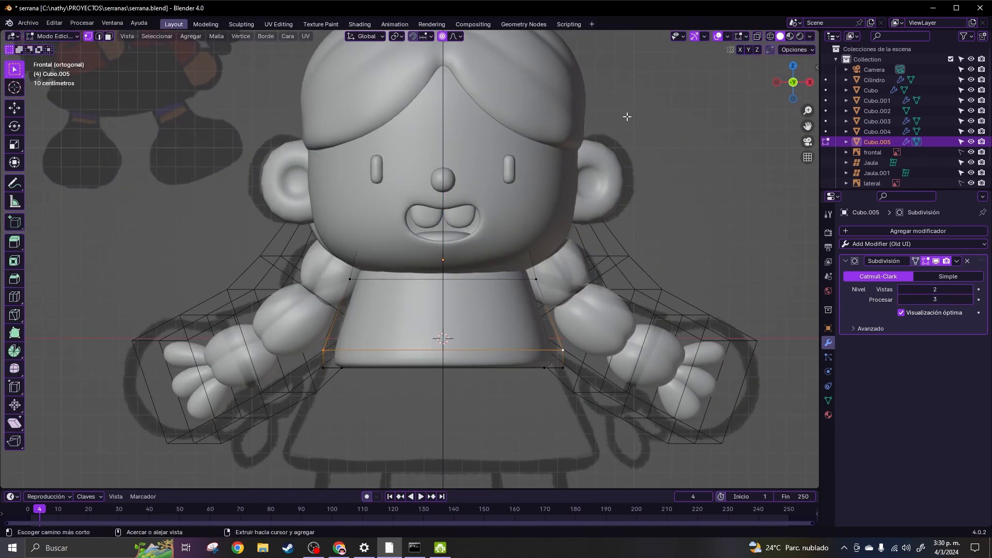
{"action": "key", "text": "o"}
{"action": "key", "text": "g"}
{"action": "key", "text": "z"}
{"action": "left_click", "coordinate": [659, 137]}
{"action": "key", "text": "Tab"}
{"action": "key", "text": "alt+z"}
{"action": "key", "text": "Tab"}
{"action": "left_click_drag", "start_coordinate": [293, 342], "coordinate": [633, 422]}
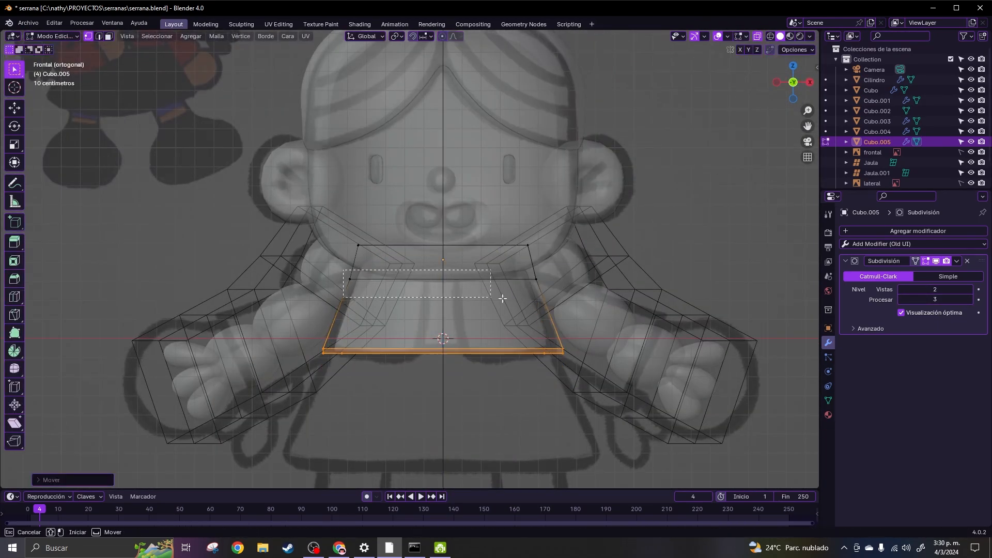
{"action": "key", "text": "Tab"}
{"action": "key", "text": "alt+z"}
- Duplicate the torso in place and apply the copy's Subdivision modifier
{"action": "left_click", "coordinate": [657, 278]}
{"action": "left_click", "coordinate": [492, 335]}
{"action": "key", "text": "shift+d"}
{"action": "right_click", "coordinate": [493, 335]}
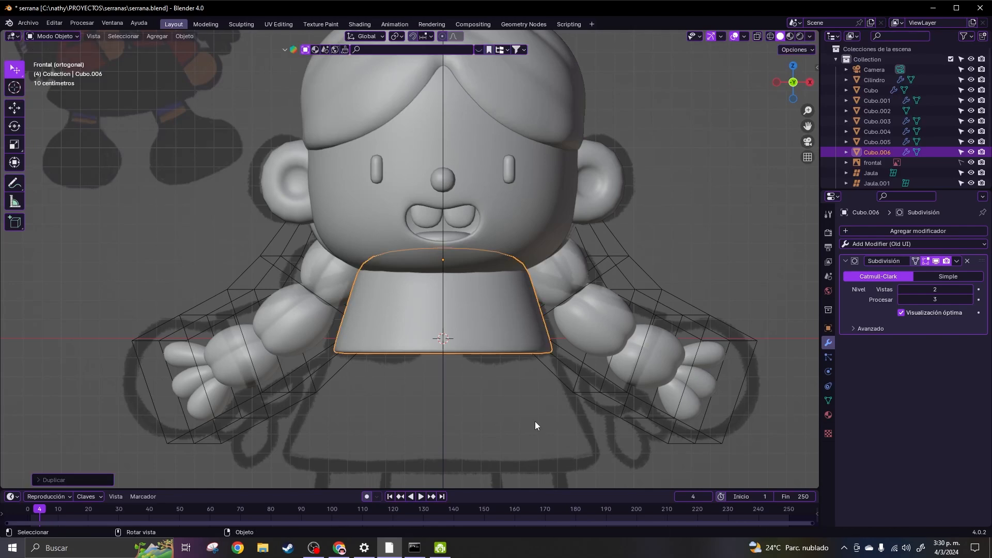
{"action": "key", "text": "ctrl+Tab"}
{"action": "left_click", "coordinate": [597, 315]}
{"action": "key", "text": "Tab"}
{"action": "key", "text": "ctrl+a"}
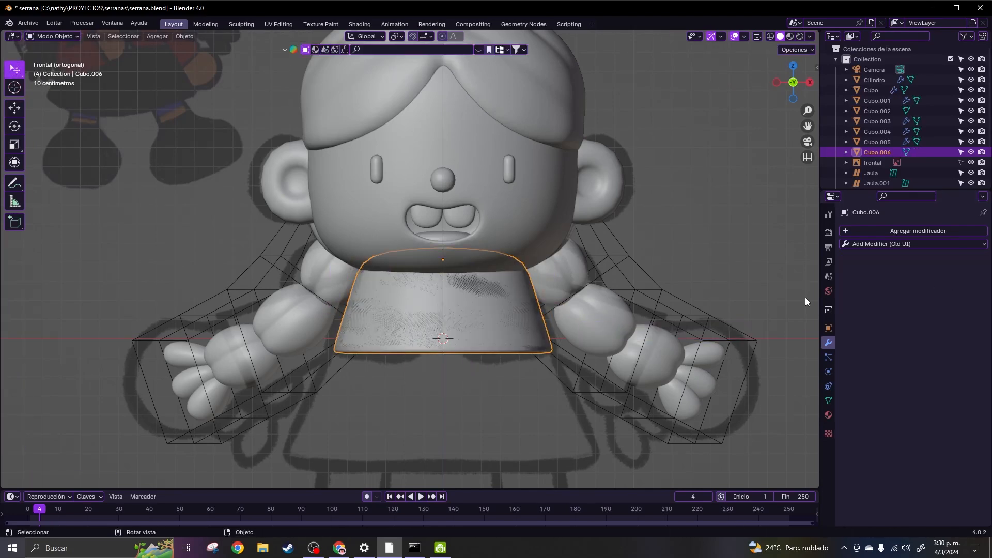
- Add a Solidify modifier to the torso copy with even thickness enabled and a thickness of -0.04 m
{"action": "left_click", "coordinate": [935, 245]}
{"action": "left_click", "coordinate": [749, 407]}
{"action": "left_click", "coordinate": [902, 315]}
{"action": "left_click_drag", "start_coordinate": [934, 289], "coordinate": [910, 289]}
{"action": "middle_click_drag", "start_coordinate": [555, 328], "coordinate": [587, 289]}
{"action": "key", "text": "Tab"}
{"action": "left_click", "coordinate": [916, 261]}
- Select the faces on the underside of the torso copy, including the rim loops, and delete them
{"action": "key", "text": "3"}
{"action": "middle_click_drag", "start_coordinate": [594, 331], "coordinate": [571, 263]}
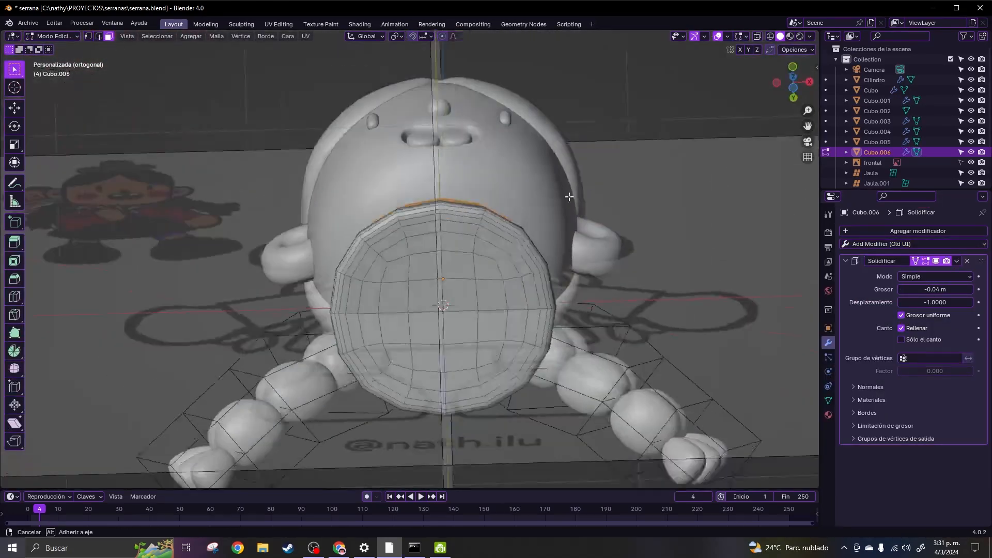
{"action": "left_click", "coordinate": [368, 262], "text": "alt"}
{"action": "left_click", "coordinate": [361, 258], "text": "alt+shift"}
{"action": "left_click", "coordinate": [377, 268], "text": "alt+shift"}
{"action": "middle_click_drag", "start_coordinate": [376, 268], "coordinate": [400, 282]}
{"action": "left_click", "coordinate": [416, 226]}
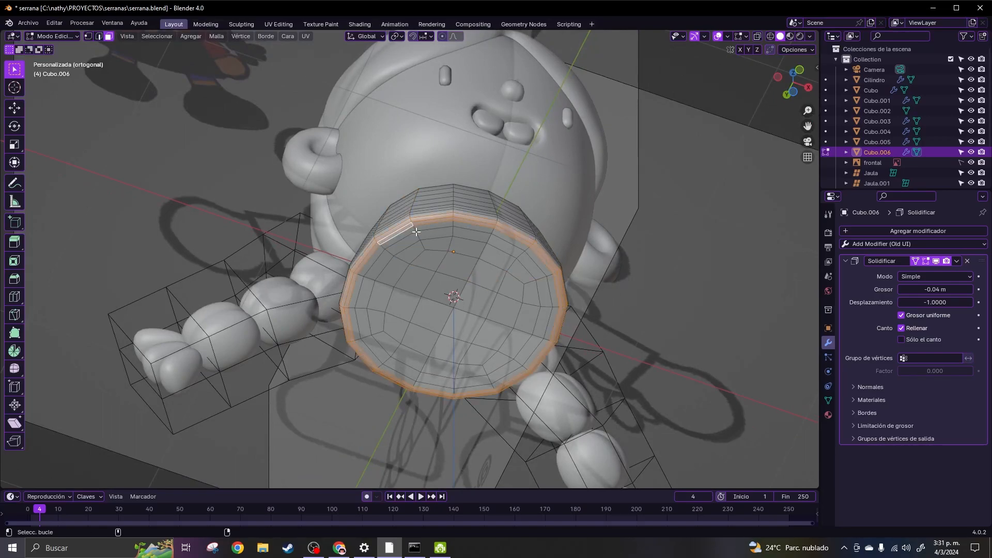
{"action": "left_click", "coordinate": [415, 245], "text": "alt+shift"}
{"action": "key", "text": "x"}
{"action": "left_click", "coordinate": [520, 395]}
- With X-ray on, select the faces closing the top of the torso copy and delete them to open the neck
{"action": "key", "text": "KP_1"}
{"action": "key", "text": "alt+z"}
{"action": "middle_click_drag", "start_coordinate": [518, 397], "coordinate": [455, 259]}
{"action": "left_click", "coordinate": [430, 233], "text": "alt"}
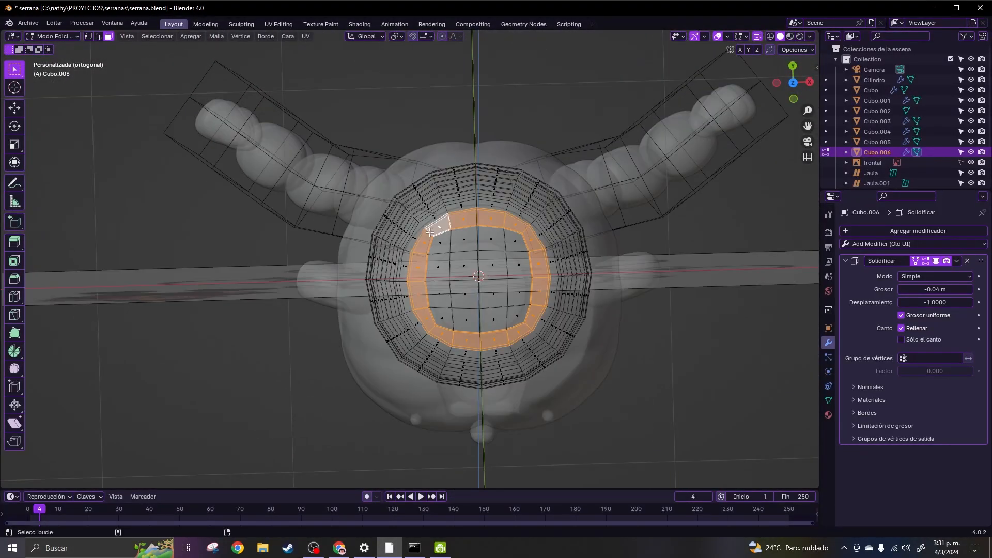
{"action": "left_click_drag", "start_coordinate": [430, 233], "coordinate": [526, 327], "text": "shift"}
{"action": "key", "text": "x"}
{"action": "left_click", "coordinate": [521, 319]}
- In front view, rip the torso copy along its vertical centre edge loop and move the ripped edge sideways along X
{"action": "key", "text": "KP_1"}
{"action": "middle_click_drag", "start_coordinate": [520, 319], "coordinate": [549, 370]}
{"action": "key", "text": "alt+z"}
{"action": "key", "text": "KP_1"}
{"action": "key", "text": "alt+z"}
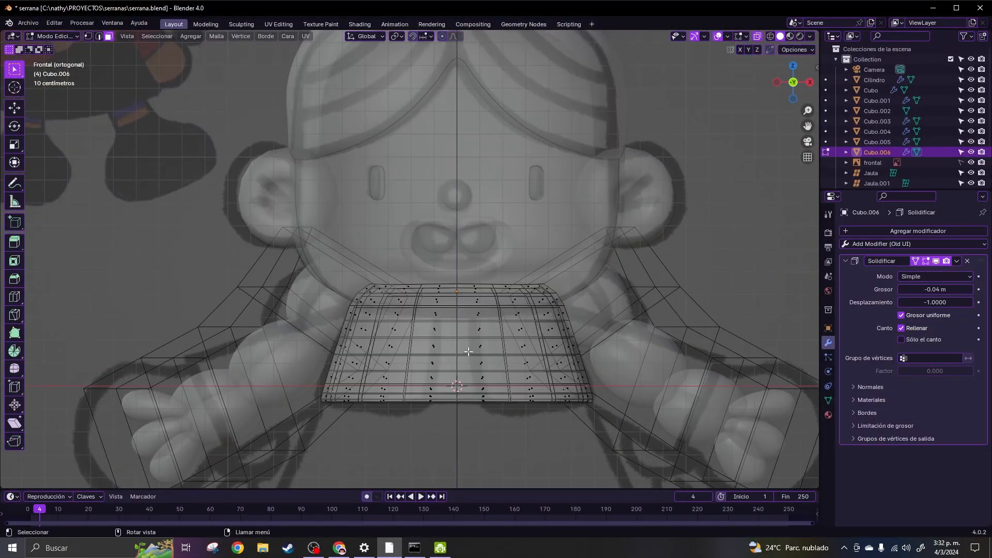
{"action": "middle_click_drag", "start_coordinate": [483, 413], "coordinate": [470, 388], "text": "shift"}
{"action": "key", "text": "1"}
{"action": "key", "text": "alt+z"}
{"action": "left_click", "coordinate": [444, 369], "text": "alt"}
{"action": "key", "text": "v"}
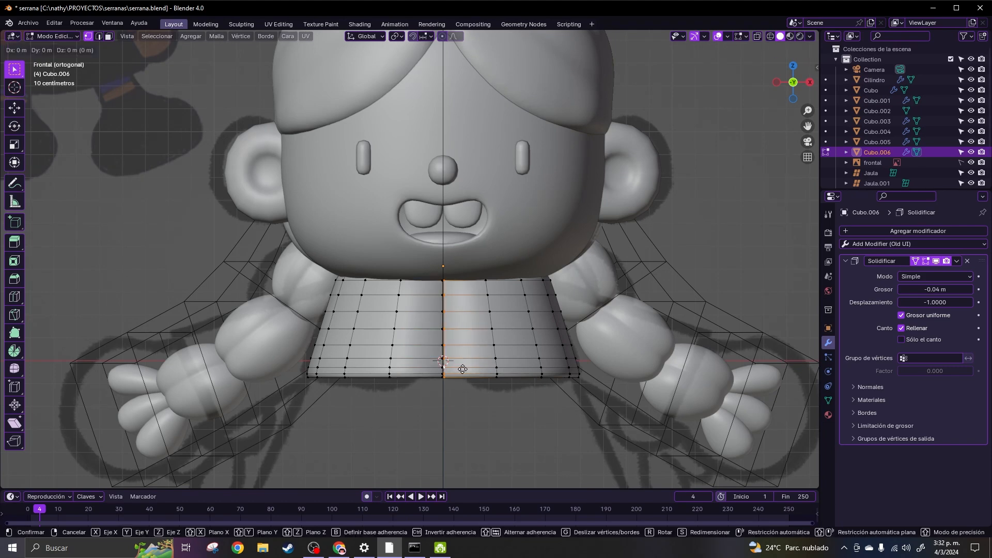
{"action": "key", "text": "x"}
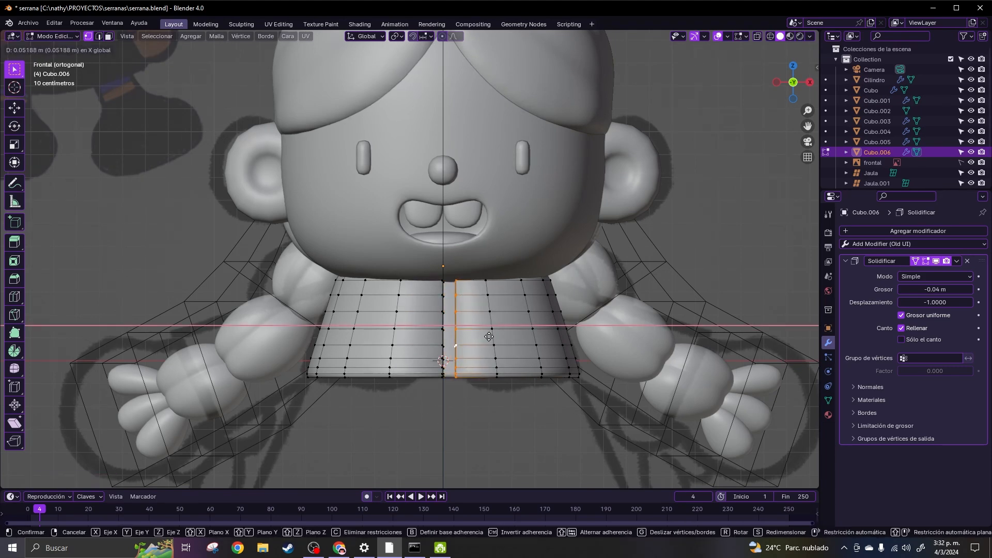
{"action": "left_click", "coordinate": [500, 336]}
- Move the other edge loop of the front split along X in the opposite direction to widen the garment's opening
{"action": "left_click", "coordinate": [444, 319], "text": "alt"}
{"action": "key", "text": "g"}
{"action": "key", "text": "x"}
{"action": "left_click", "coordinate": [429, 314]}
- Select the lower corner vertex on the left-hand edge of the garment's front opening
{"action": "key", "text": "alt+z"}
{"action": "scroll", "coordinate": [417, 385], "scroll_direction": "up", "scroll_amount": 4}
{"action": "left_click", "coordinate": [419, 368]}
{"action": "key", "text": "alt+z"}
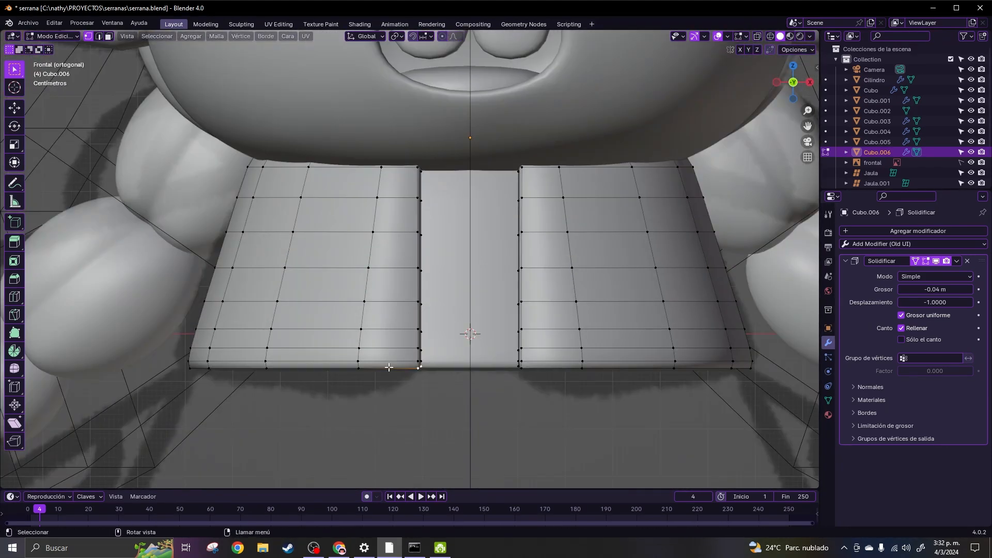
- Add a Subdivision modifier with viewport level 2 to the open vest, lower its bottom edge loop, and save the file
{"action": "left_click", "coordinate": [389, 368], "text": "alt"}
{"action": "right_click", "coordinate": [388, 349]}
{"action": "key", "text": "ctrl+1"}
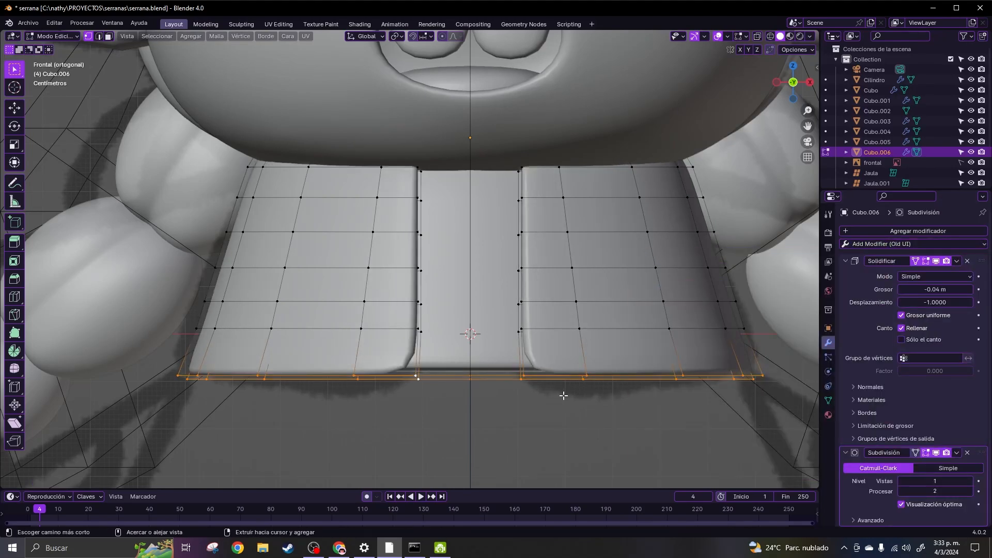
{"action": "key", "text": "ctrl+s"}
{"action": "key", "text": "ctrl+2"}
{"action": "key", "text": "Tab"}
- Set the vest's Solidify thickness to -0.07 m and scale the whole vest to about 0.97
{"action": "middle_click_drag", "start_coordinate": [708, 419], "coordinate": [700, 361]}
{"action": "left_click_drag", "start_coordinate": [935, 290], "coordinate": [920, 289]}
{"action": "key", "text": "KP_1"}
{"action": "key", "text": "s"}
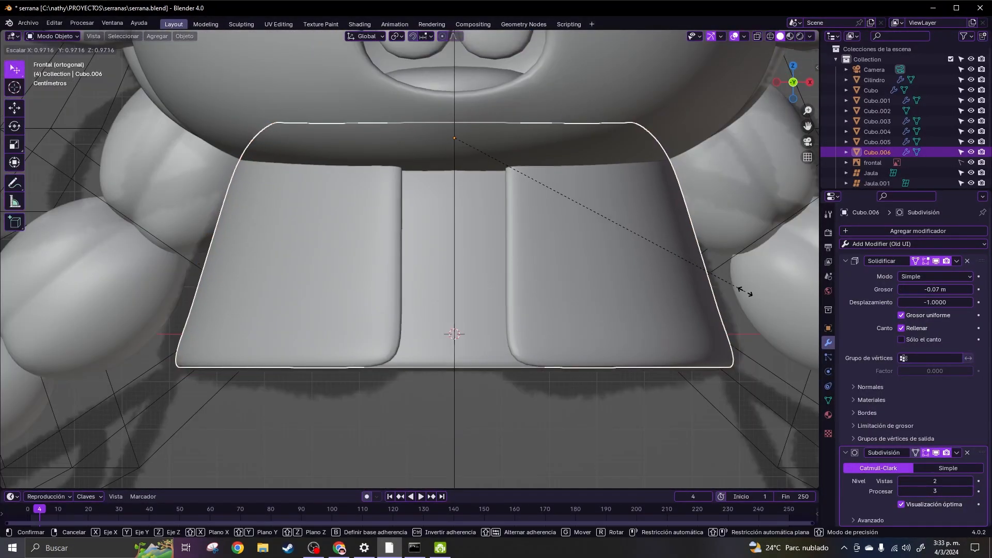
{"action": "left_click", "coordinate": [745, 292]}
{"action": "middle_click_drag", "start_coordinate": [745, 292], "coordinate": [780, 305]}
{"action": "key", "text": "KP_1"}
- Move the vest's bottom edge loop along Z to match the shirt hem and slide the edge loop above it
{"action": "key", "text": "Tab"}
{"action": "key", "text": "g"}
{"action": "key", "text": "z"}
{"action": "left_click", "coordinate": [404, 376]}
{"action": "left_click", "coordinate": [694, 325], "text": "alt"}
{"action": "key", "text": "g"}
{"action": "key", "text": "g"}
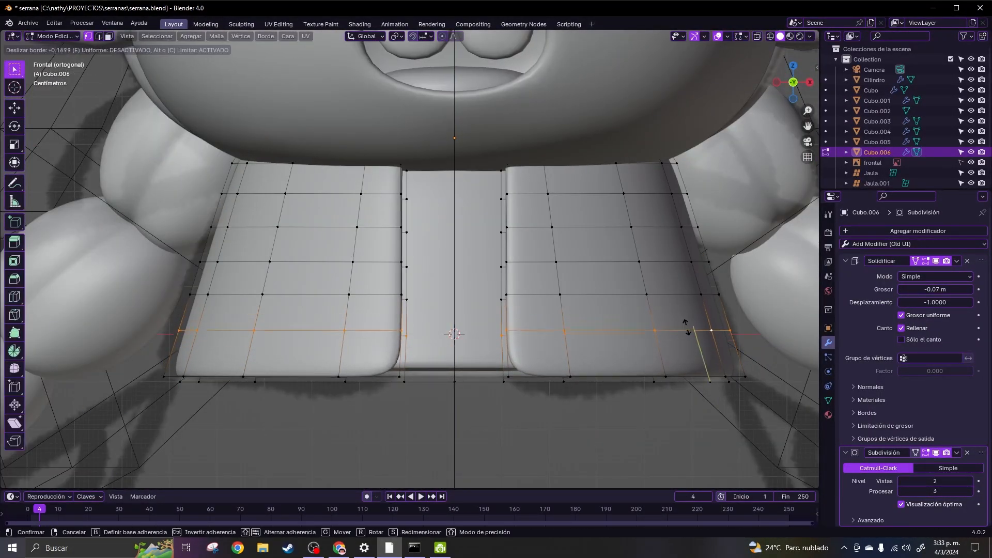
{"action": "left_click", "coordinate": [669, 302]}
- Save the file and return the finished vest to object mode
{"action": "key", "text": "n"}
{"action": "left_click", "coordinate": [728, 64]}
{"action": "key", "text": "n"}
{"action": "scroll", "coordinate": [767, 365], "scroll_direction": "up", "scroll_amount": 3}
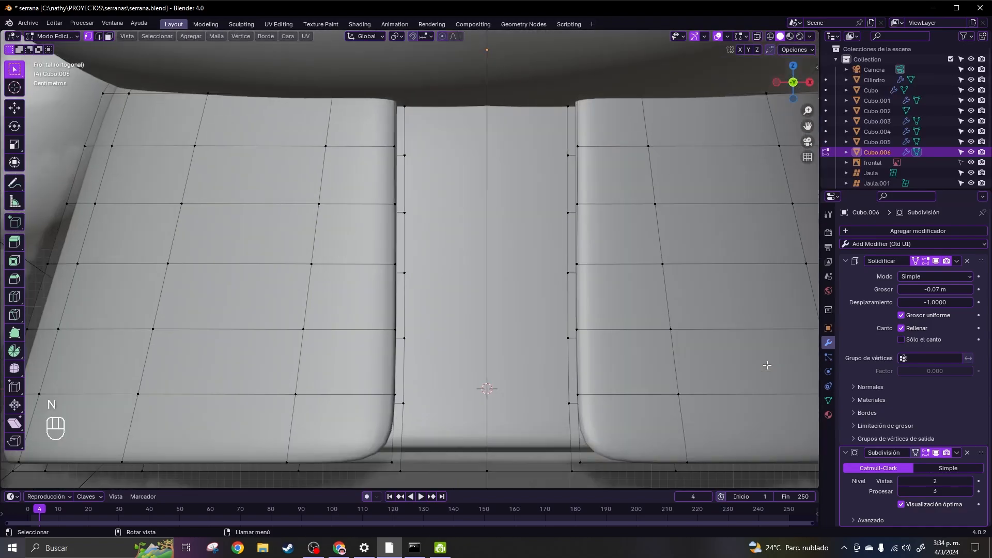
{"action": "scroll", "coordinate": [766, 366], "scroll_direction": "down", "scroll_amount": 8}
{"action": "key", "text": "ctrl+s"}
{"action": "key", "text": "Tab"}
{"action": "left_click", "coordinate": [485, 279]}
{"action": "middle_click_drag", "start_coordinate": [486, 279], "coordinate": [389, 184]}
{"action": "key", "text": "KP_1"}
- Duplicate the shirt body under the vest and move the copy down along Z to start the skirt
{"action": "left_click", "coordinate": [449, 321]}
{"action": "scroll", "coordinate": [449, 321], "scroll_direction": "down", "scroll_amount": 4}
{"action": "scroll", "coordinate": [448, 320], "scroll_direction": "up", "scroll_amount": 3}
{"action": "left_click", "coordinate": [431, 262]}
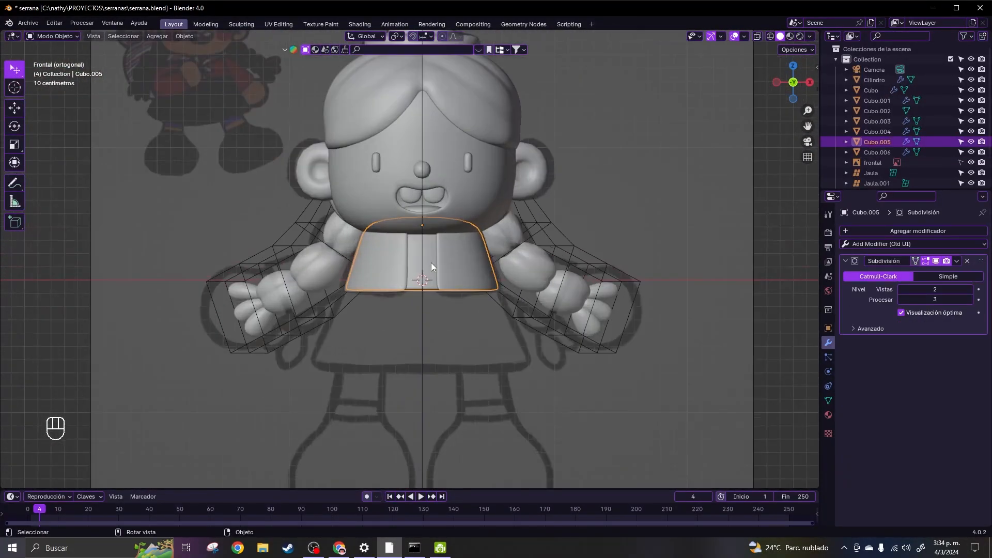
{"action": "key", "text": "shift+d"}
{"action": "key", "text": "g"}
{"action": "key", "text": "z"}
{"action": "left_click", "coordinate": [443, 357]}
- Scale up the skirt copy in the side view and move it along Z to match the reference drawing
{"action": "left_click", "coordinate": [810, 83]}
{"action": "key", "text": "s"}
{"action": "left_click", "coordinate": [656, 338]}
{"action": "key", "text": "g"}
{"action": "key", "text": "z"}
{"action": "left_click", "coordinate": [656, 326]}
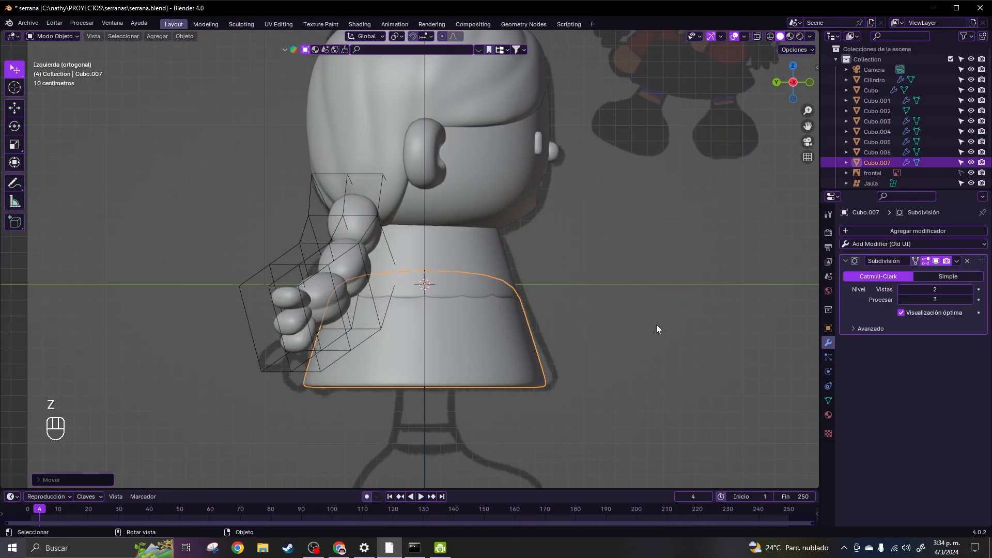
{"action": "key", "text": "s"}
{"action": "key", "text": "y"}
{"action": "key", "text": "ctrl+z"}
{"action": "key", "text": "KP_1"}
{"action": "key", "text": "KP_1"}
- Scale an edge loop around the skirt mesh in edit mode so that the skirt follows the front reference outline
{"action": "key", "text": "Tab"}
{"action": "left_click", "coordinate": [543, 274], "text": "alt+shift"}
{"action": "key", "text": "ctrl+z"}
{"action": "middle_click_drag", "start_coordinate": [546, 248], "coordinate": [473, 300]}
{"action": "key", "text": "KP_1"}
{"action": "key", "text": "s"}
{"action": "left_click", "coordinate": [572, 288]}
{"action": "key", "text": "ctrl+z"}
{"action": "left_click", "coordinate": [473, 334], "text": "alt+shift"}
{"action": "key", "text": "KP_1"}
{"action": "key", "text": "s"}
{"action": "left_click", "coordinate": [616, 294]}
- Select the edge loop at the skirt's hem and scale it outward to flare the bottom
{"action": "middle_click_drag", "start_coordinate": [341, 399], "coordinate": [362, 369]}
{"action": "left_click", "coordinate": [439, 388], "text": "alt+shift"}
{"action": "key", "text": "KP_1"}
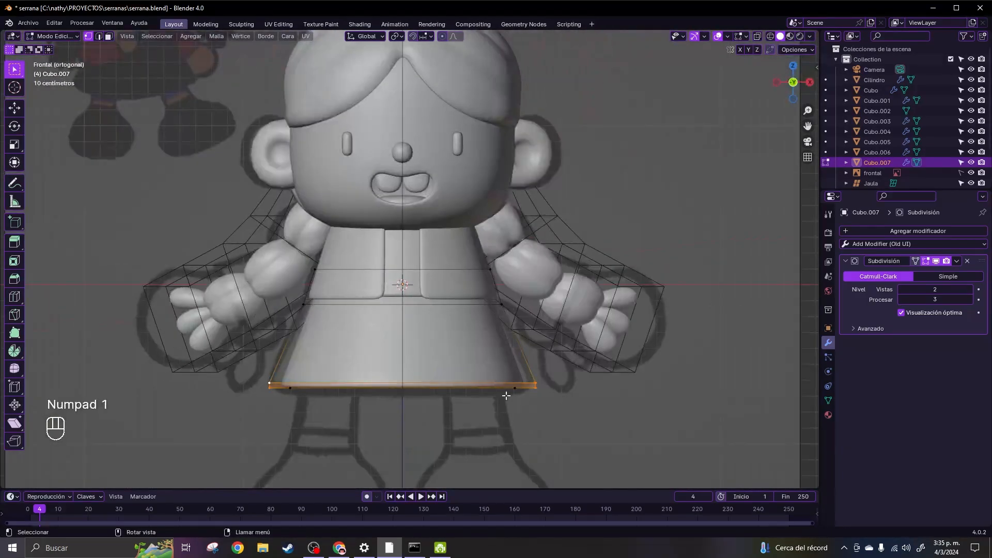
{"action": "left_click", "coordinate": [512, 388]}
{"action": "middle_click_drag", "start_coordinate": [514, 400], "coordinate": [518, 364]}
{"action": "left_click", "coordinate": [517, 364], "text": "alt+shift"}
{"action": "key", "text": "s"}
{"action": "left_click", "coordinate": [644, 401]}
- Hollow the skirt's underside by insetting its bottom face, extruding it up into the skirt and scaling it
{"action": "middle_click_drag", "start_coordinate": [620, 357], "coordinate": [600, 392]}
{"action": "key", "text": "3"}
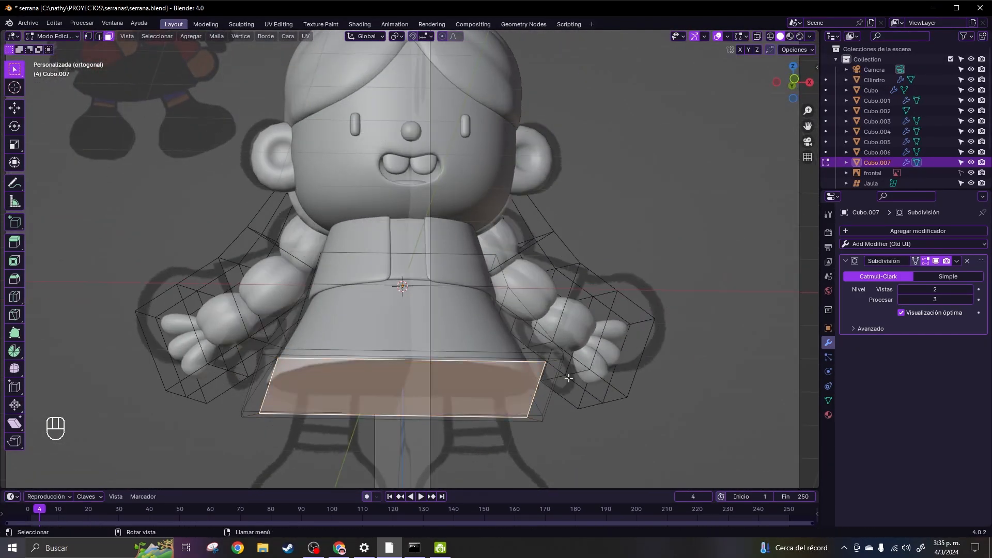
{"action": "key", "text": "i"}
{"action": "middle_click_drag", "start_coordinate": [434, 406], "coordinate": [542, 410]}
{"action": "key", "text": "e"}
{"action": "key", "text": "e"}
{"action": "key", "text": "s"}
{"action": "key", "text": "KP_1"}
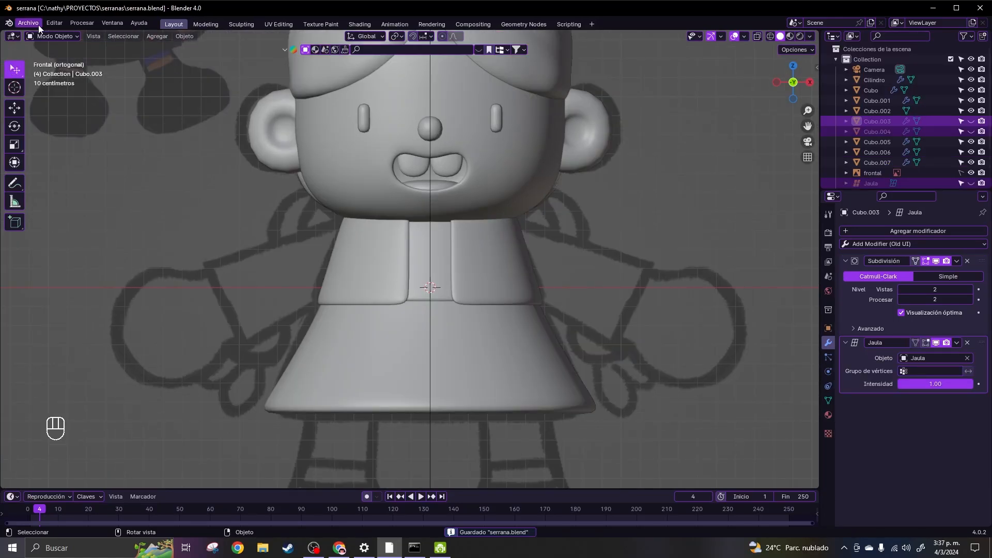
- Add a single-vertex mesh at the 3D cursor and move it along the X axis out of the body
{"action": "left_click", "coordinate": [155, 36]}
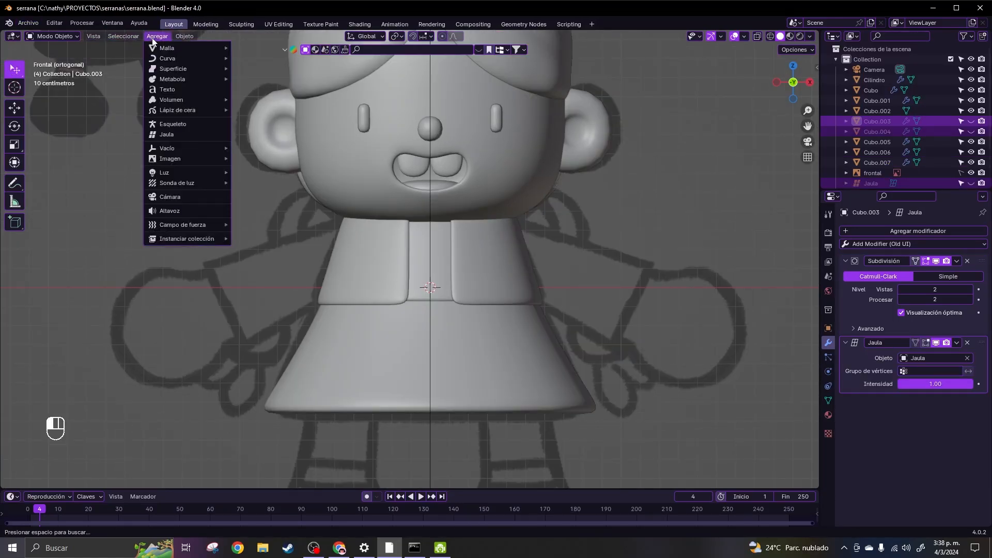
{"action": "mouse_move", "coordinate": [222, 50]}
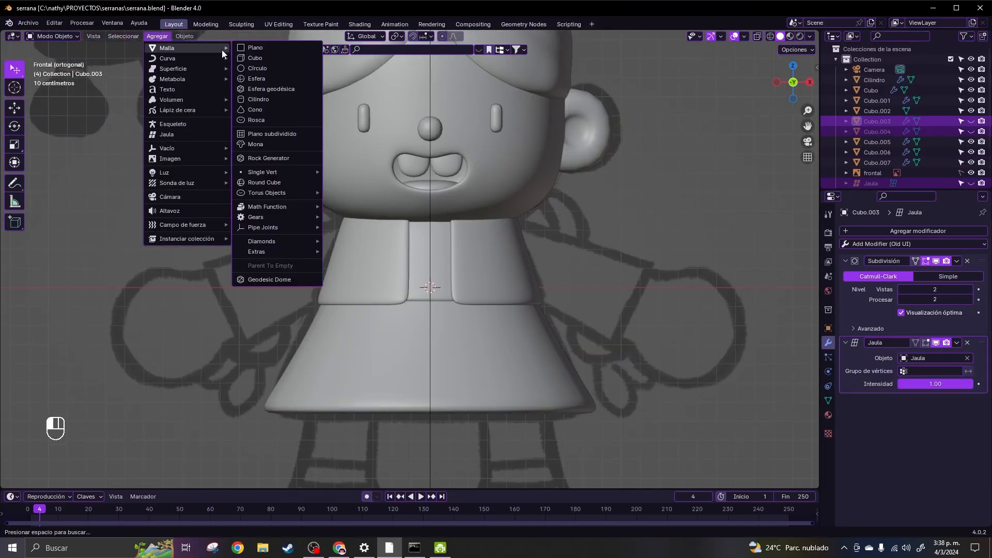
{"action": "mouse_move", "coordinate": [309, 172]}
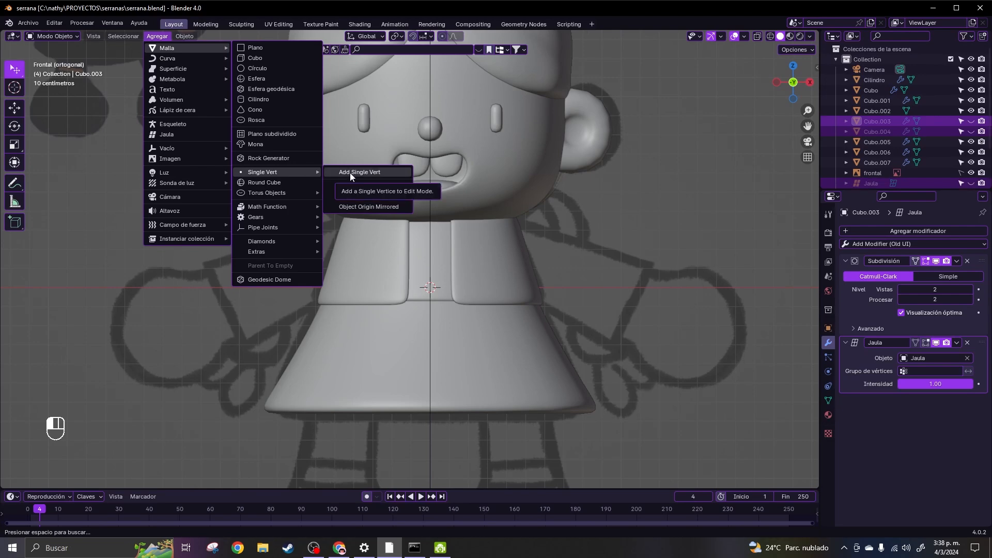
{"action": "left_click", "coordinate": [350, 172]}
{"action": "key", "text": "g"}
{"action": "key", "text": "x"}
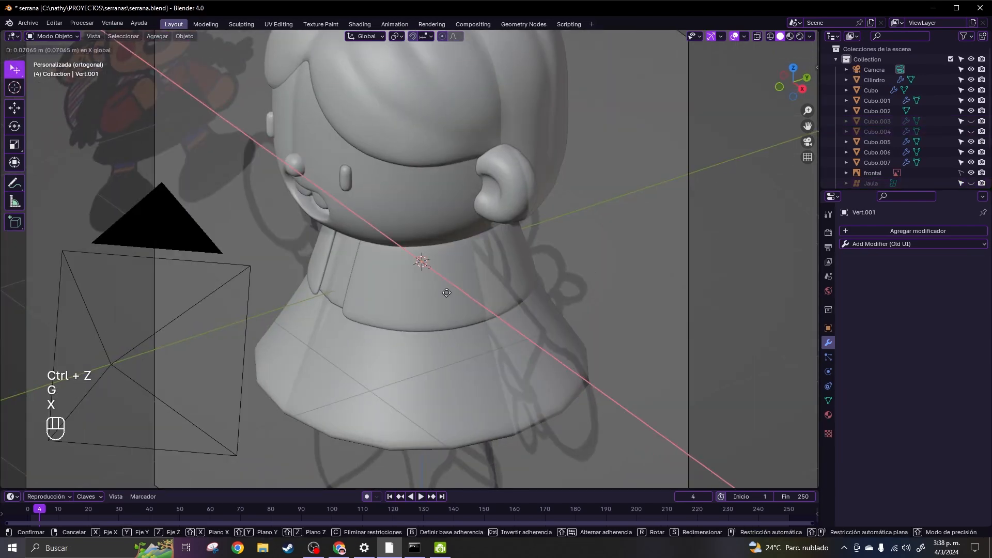
{"action": "left_click", "coordinate": [538, 360]}
- Place the single vertex at the character's shoulder in the front view
{"action": "middle_click_drag", "start_coordinate": [538, 361], "coordinate": [615, 330]}
{"action": "key", "text": "KP_1"}
{"action": "key", "text": "g"}
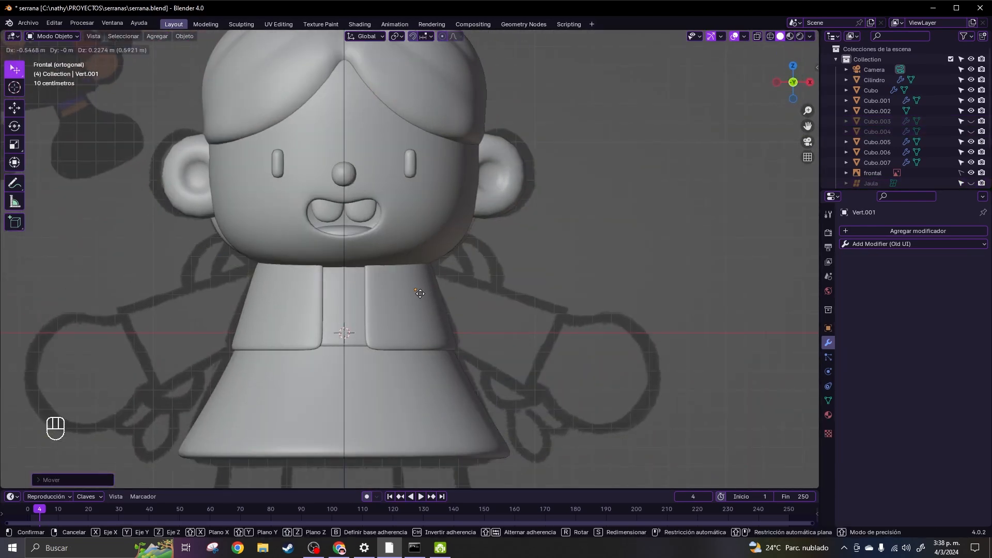
{"action": "left_click", "coordinate": [419, 292]}
- Extrude the shoulder vertex outward along X in edit mode to form the arm's straight edge
{"action": "key", "text": "Tab"}
{"action": "left_click", "coordinate": [497, 296]}
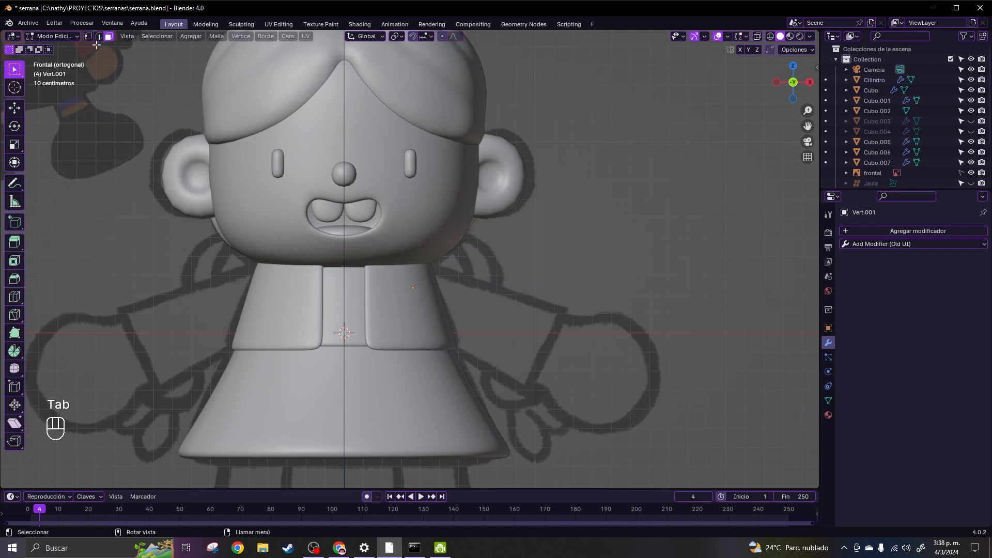
{"action": "left_click", "coordinate": [89, 37]}
{"action": "key", "text": "ctrl+z"}
{"action": "key", "text": "e"}
{"action": "key", "text": "x"}
{"action": "left_click", "coordinate": [679, 318]}
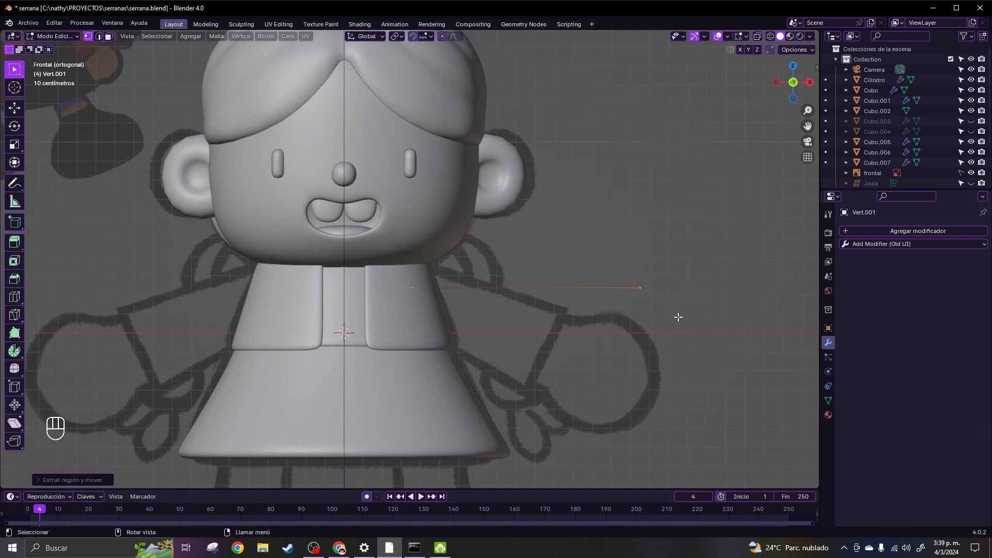
- Add a Skin modifier with smooth shading and a Subdivision modifier to the arm edge
{"action": "left_click", "coordinate": [879, 231]}
{"action": "left_click", "coordinate": [786, 402]}
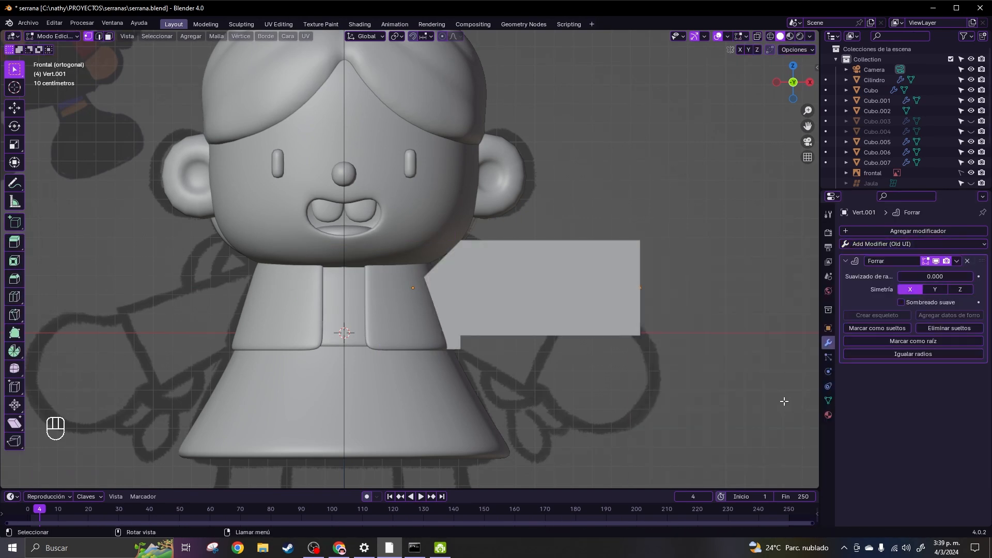
{"action": "left_click", "coordinate": [865, 244]}
{"action": "left_click", "coordinate": [749, 429]}
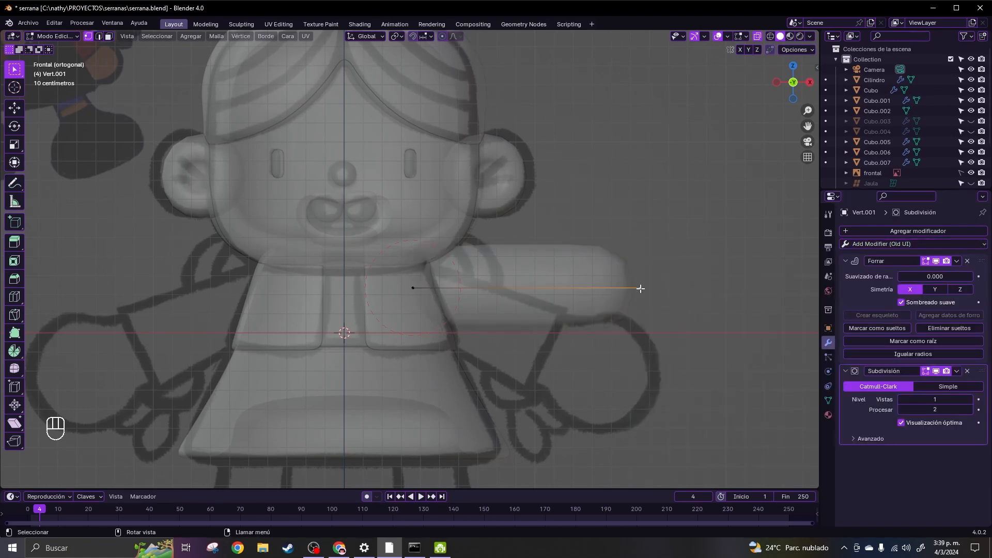
- Move the arm's end vertex farther outward along X to lengthen the arm
{"action": "key", "text": "g"}
{"action": "key", "text": "x"}
{"action": "left_click", "coordinate": [678, 288]}
{"action": "left_click", "coordinate": [638, 296]}
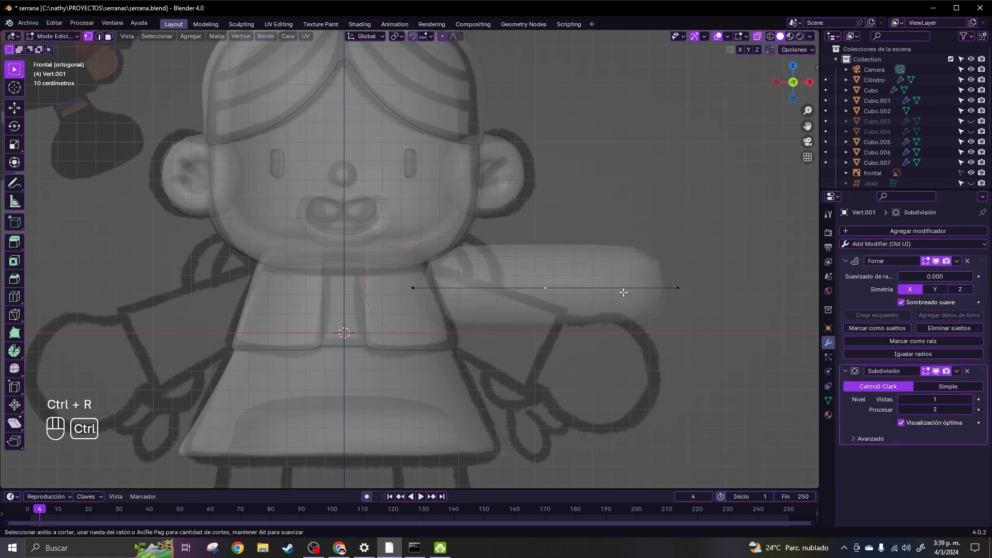
- Insert a vertex in the middle of the arm edge with a loop cut and move it outward along X
{"action": "double_click", "coordinate": [545, 291]}
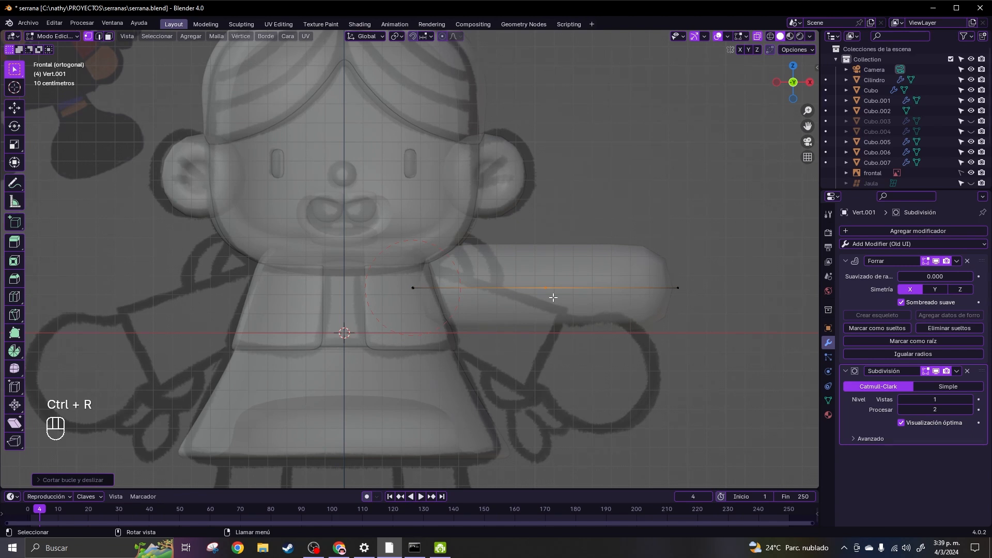
{"action": "key", "text": "g"}
{"action": "key", "text": "x"}
{"action": "left_click", "coordinate": [626, 294]}
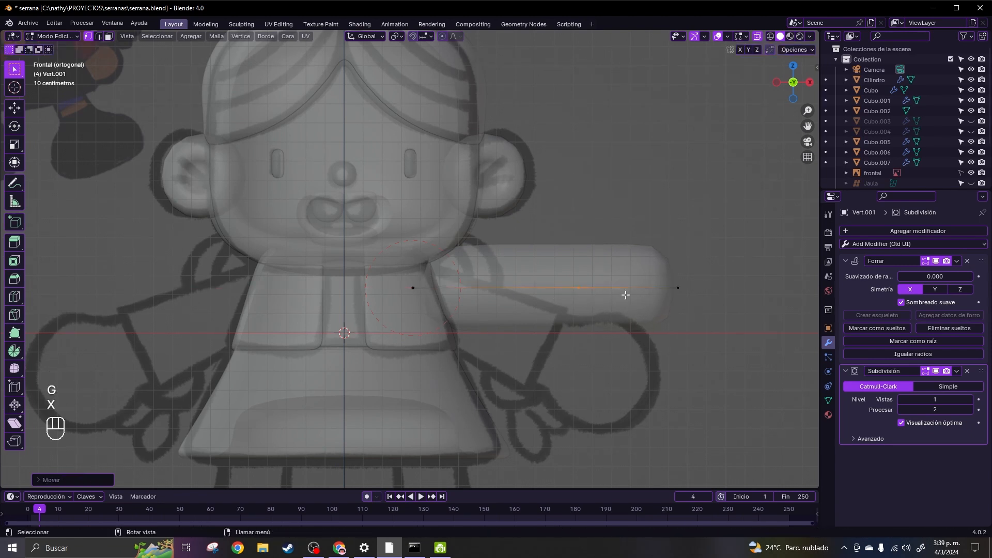
- Insert another vertex near the arm's end and enlarge its skin radius to about 1.62 to form the hand
{"action": "key", "text": "ctrl+r"}
{"action": "double_click", "coordinate": [634, 289]}
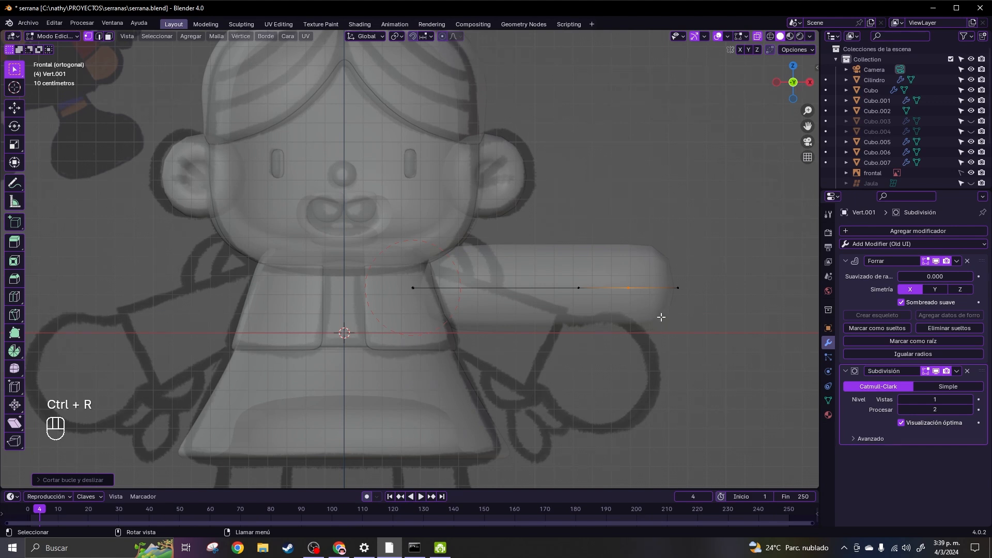
{"action": "key", "text": "ctrl+a"}
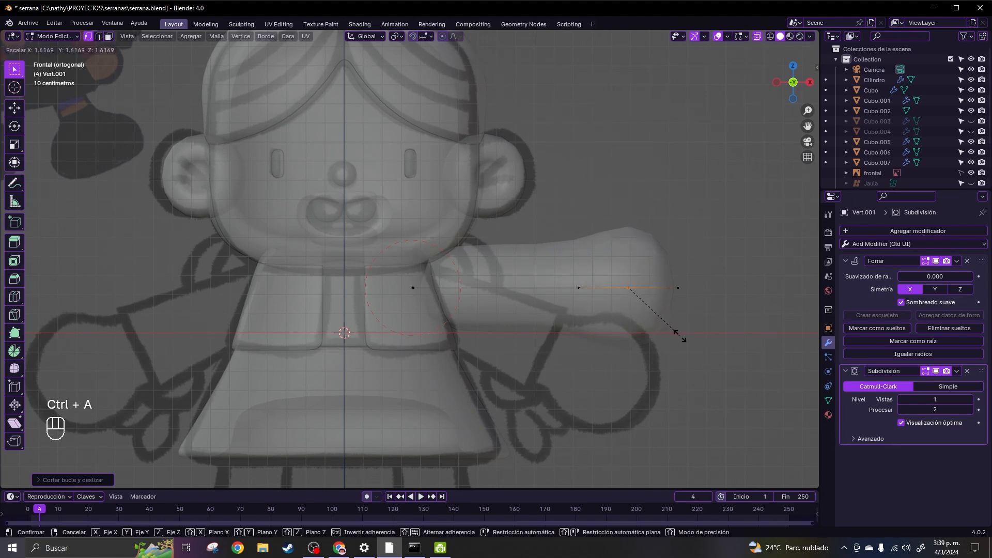
{"action": "left_click", "coordinate": [679, 335]}
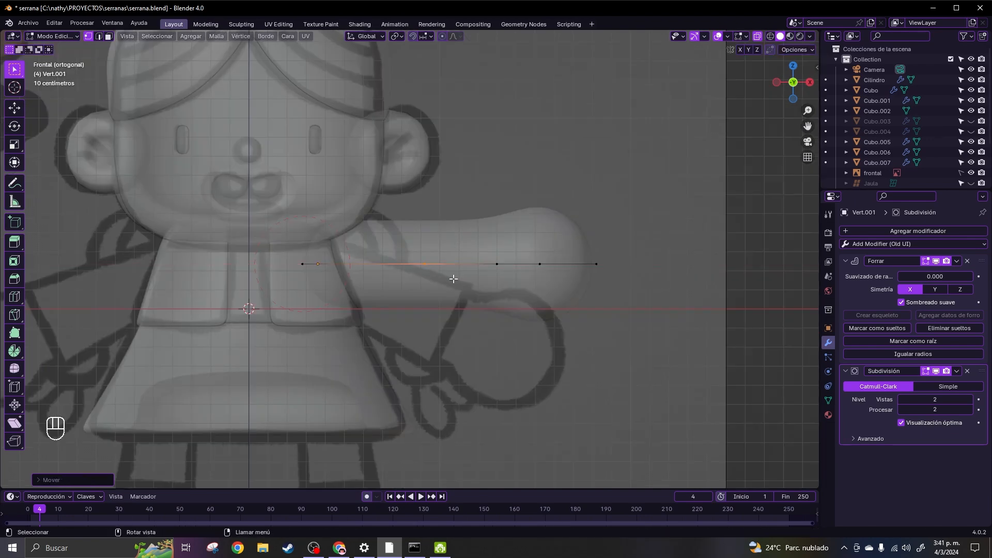
- Duplicate the arm in place to serve as the base for the sleeve
{"action": "key", "text": "Tab"}
{"action": "left_click", "coordinate": [568, 356]}
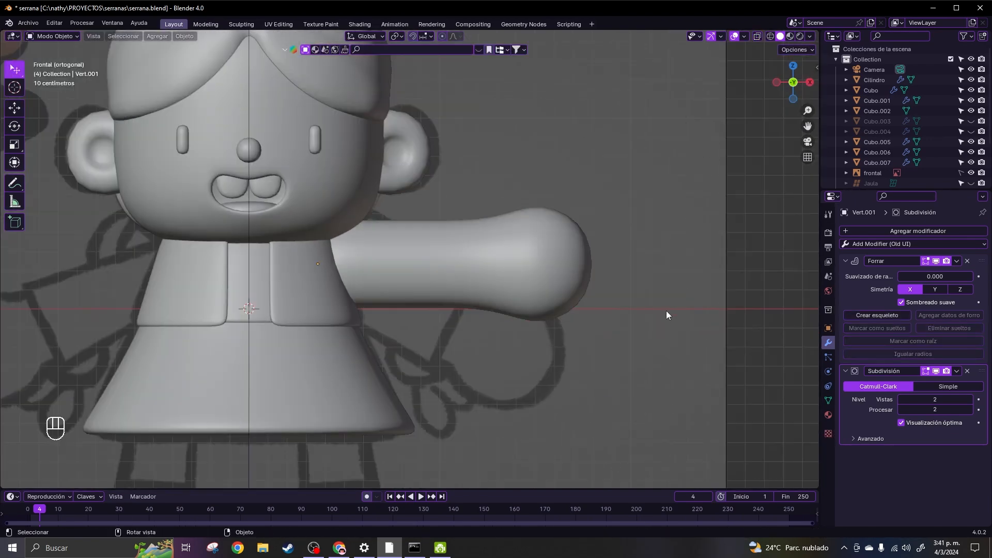
{"action": "scroll", "coordinate": [665, 312], "scroll_direction": "down", "scroll_amount": 5}
{"action": "scroll", "coordinate": [646, 315], "scroll_direction": "up", "scroll_amount": 4}
{"action": "left_click", "coordinate": [634, 291]}
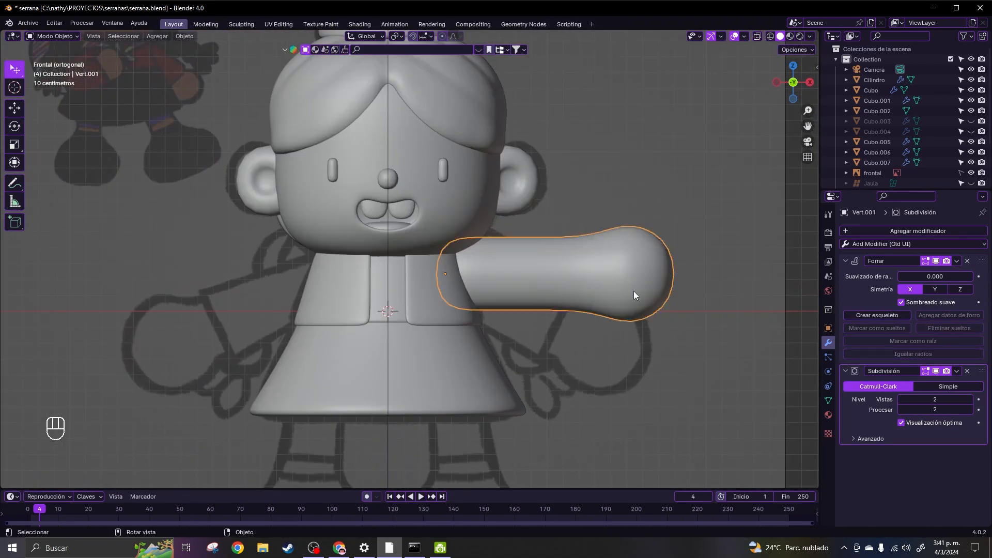
{"action": "key", "text": "shift+d"}
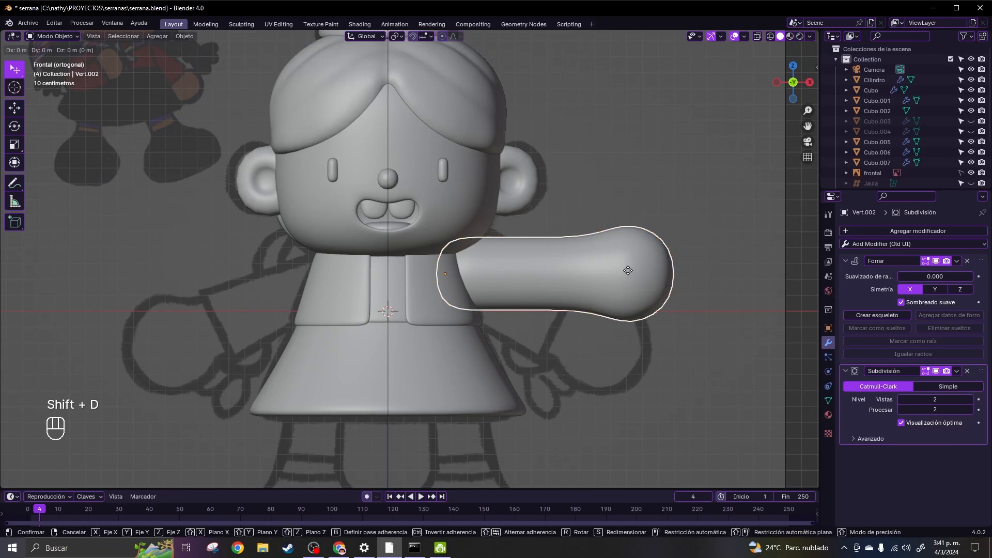
{"action": "key", "text": "Escape"}
- Delete the two outermost hand vertices from the duplicated arm, leaving only the sleeve length
{"action": "key", "text": "Tab"}
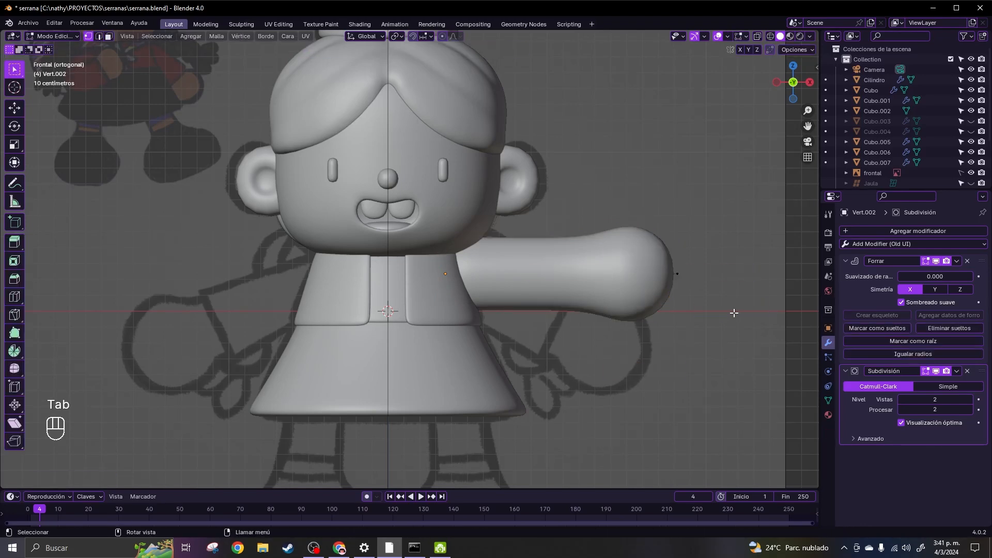
{"action": "key", "text": "alt+z"}
{"action": "key", "text": "x"}
{"action": "left_click", "coordinate": [671, 287]}
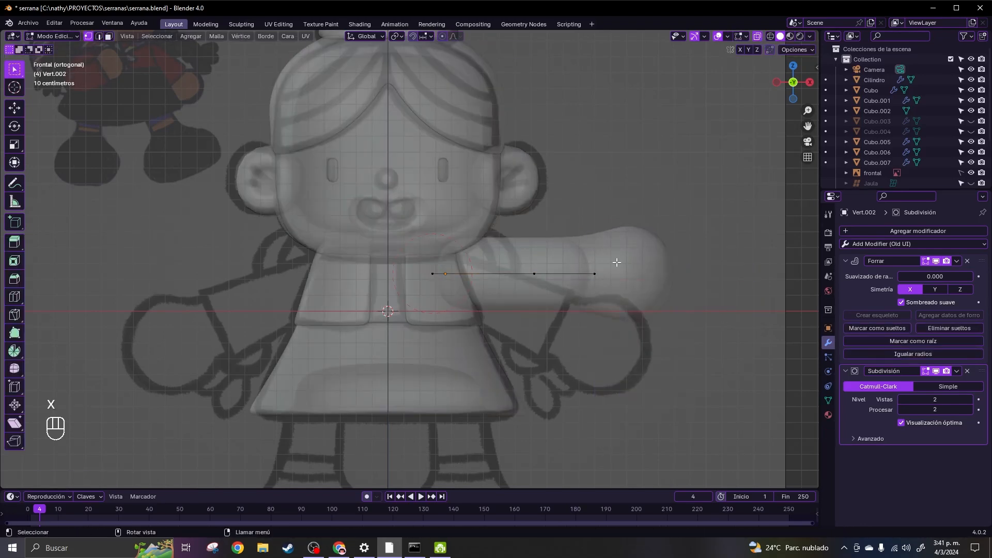
- Insert a vertex in the sleeve's outer segment with a loop cut and move it along X close to the cuff end
{"action": "scroll", "coordinate": [578, 276], "scroll_direction": "down", "scroll_amount": 1}
{"action": "scroll", "coordinate": [578, 277], "scroll_direction": "up", "scroll_amount": 5}
{"action": "middle_click_drag", "start_coordinate": [665, 308], "coordinate": [417, 295], "text": "shift"}
{"action": "key", "text": "ctrl+r"}
{"action": "left_click", "coordinate": [536, 279]}
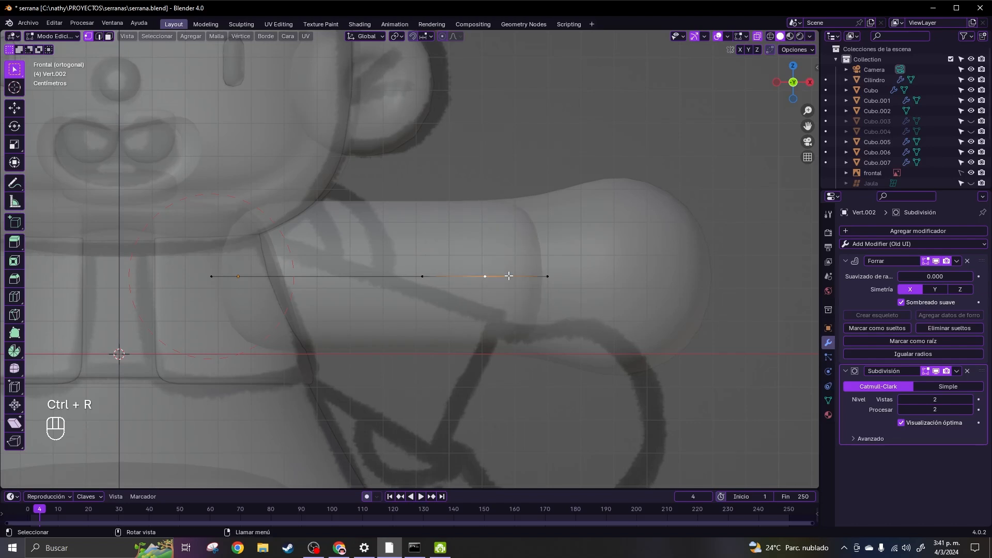
{"action": "key", "text": "g"}
{"action": "key", "text": "x"}
{"action": "left_click", "coordinate": [558, 279]}
- Enlarge the skin radius of all sleeve vertices so that the sleeve wraps around the arm
{"action": "key", "text": "a"}
{"action": "key", "text": "ctrl+a"}
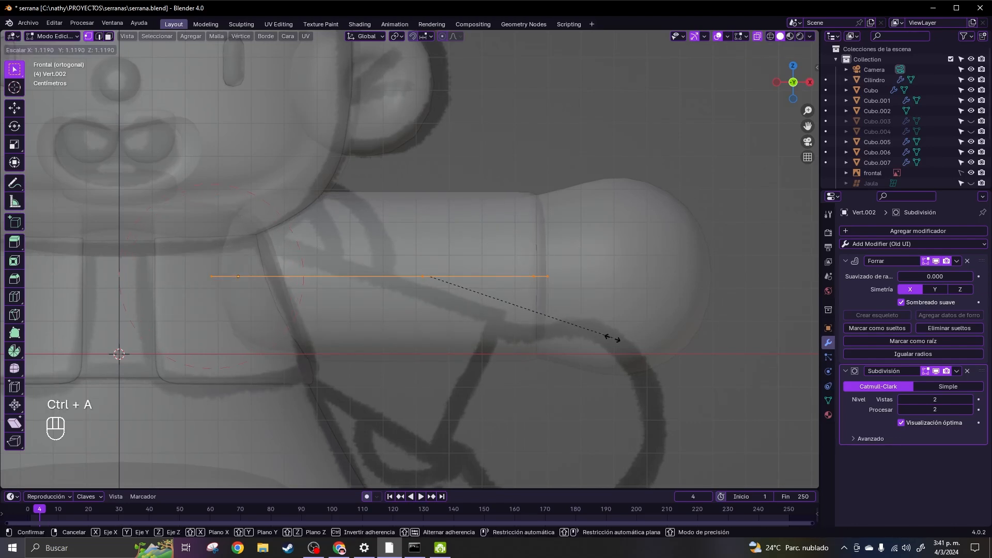
{"action": "left_click", "coordinate": [642, 340]}
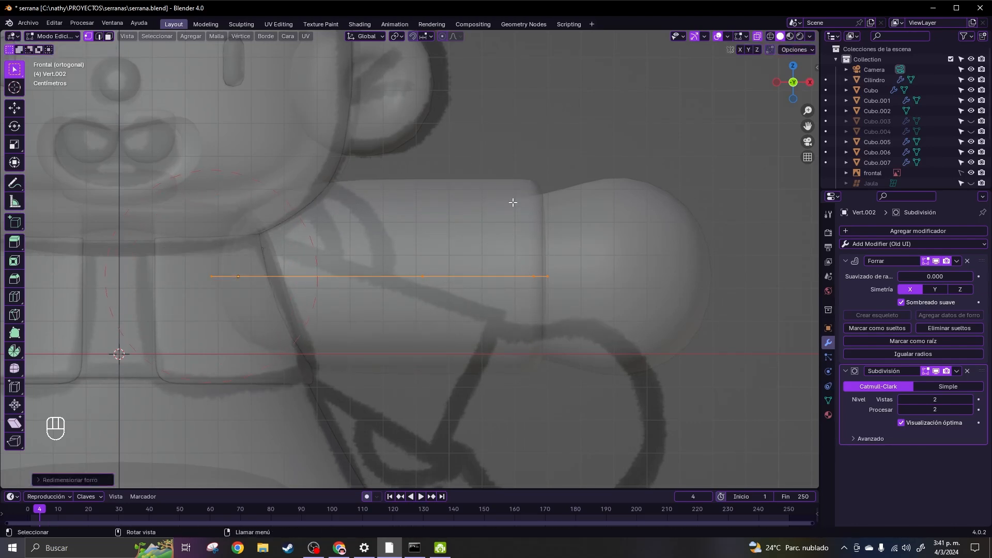
{"action": "left_click_drag", "start_coordinate": [314, 317], "coordinate": [314, 316]}
{"action": "key", "text": "ctrl+a"}
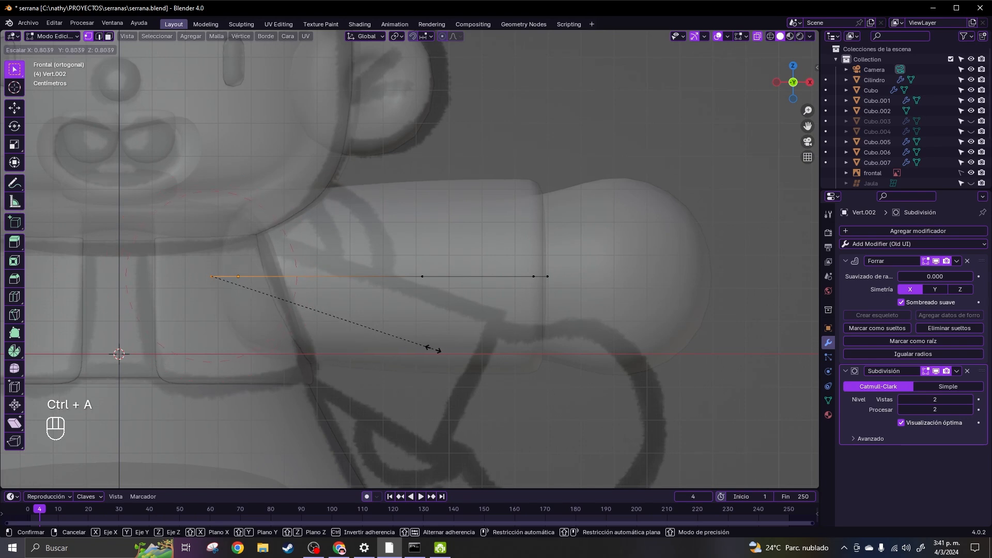
{"action": "left_click", "coordinate": [427, 349]}
{"action": "key", "text": "ctrl+z"}
- Reduce the skin radius of the sleeve's two inner vertices to about 0.84 and return to object mode
{"action": "left_click_drag", "start_coordinate": [169, 231], "coordinate": [455, 332]}
{"action": "key", "text": "ctrl+a"}
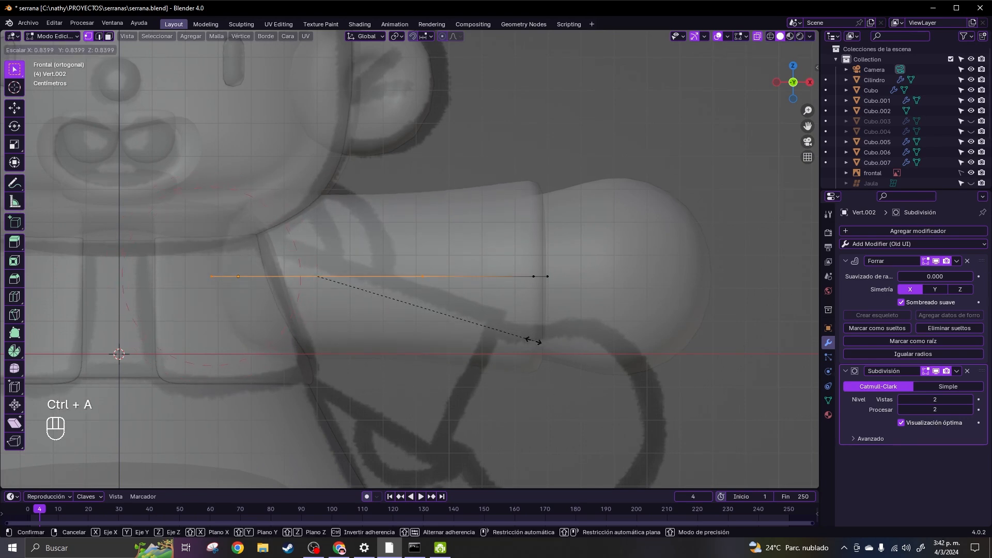
{"action": "left_click", "coordinate": [528, 340]}
{"action": "key", "text": "Tab"}
{"action": "scroll", "coordinate": [696, 145], "scroll_direction": "down", "scroll_amount": 6}
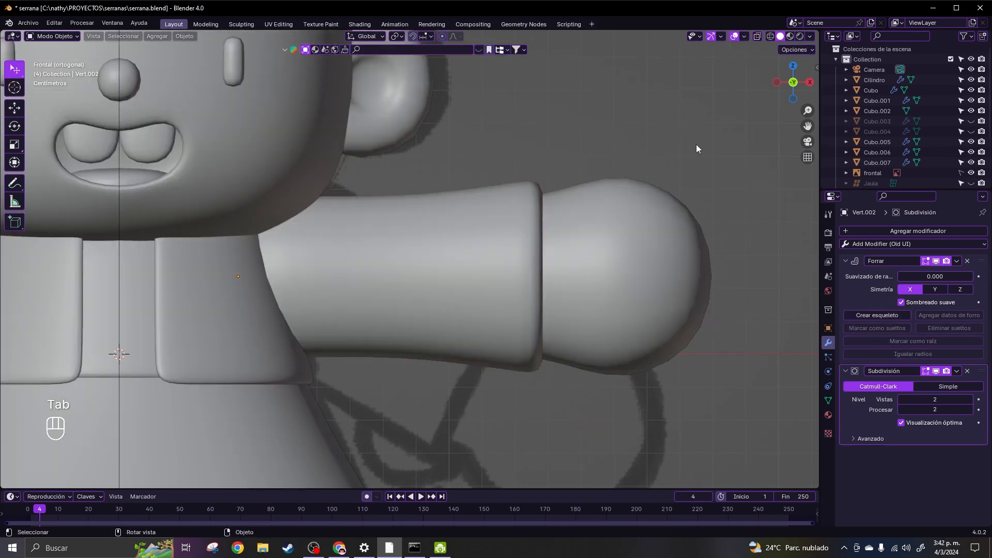
- Join the sleeve and the arm into a single object
{"action": "scroll", "coordinate": [653, 231], "scroll_direction": "up", "scroll_amount": 2}
{"action": "key", "text": "ctrl+s"}
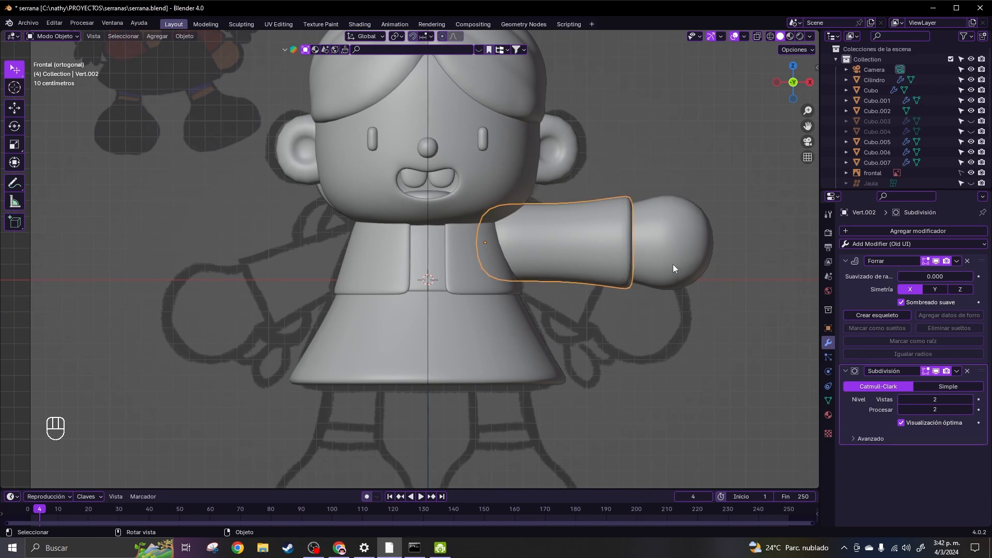
{"action": "left_click", "coordinate": [679, 262], "text": "shift"}
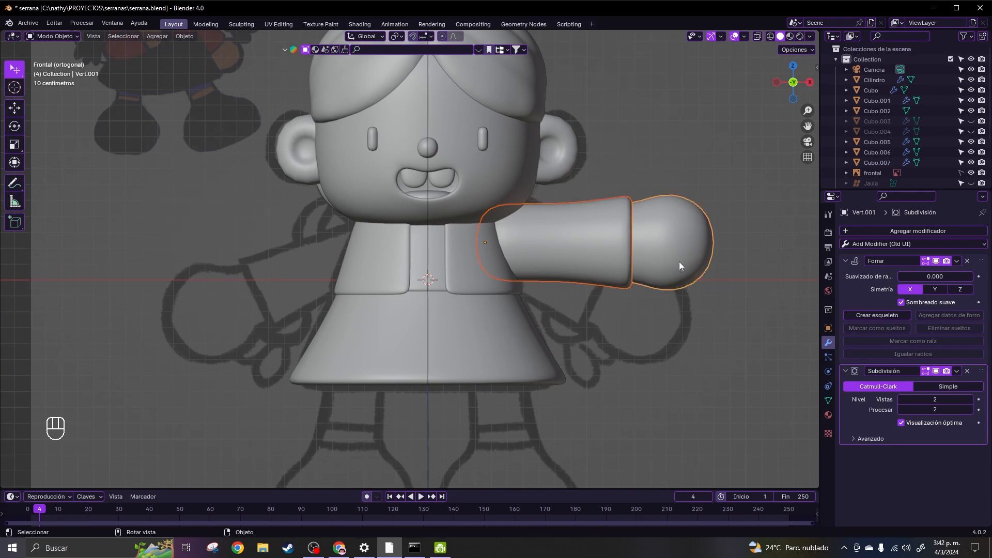
{"action": "key", "text": "ctrl+j"}
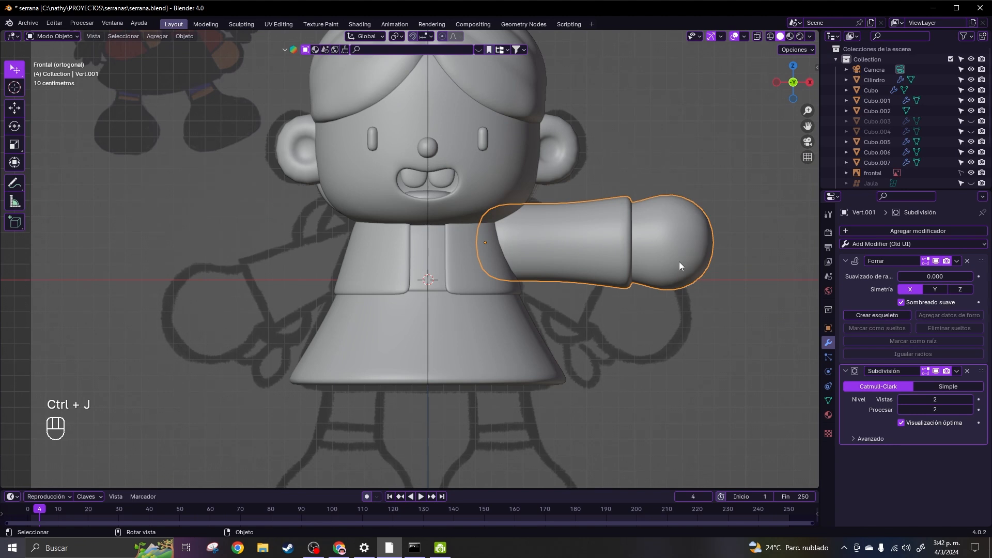
- Add a Mirror modifier on X to the arm, with the torso Cubo.005 as mirror object
{"action": "left_click", "coordinate": [910, 244]}
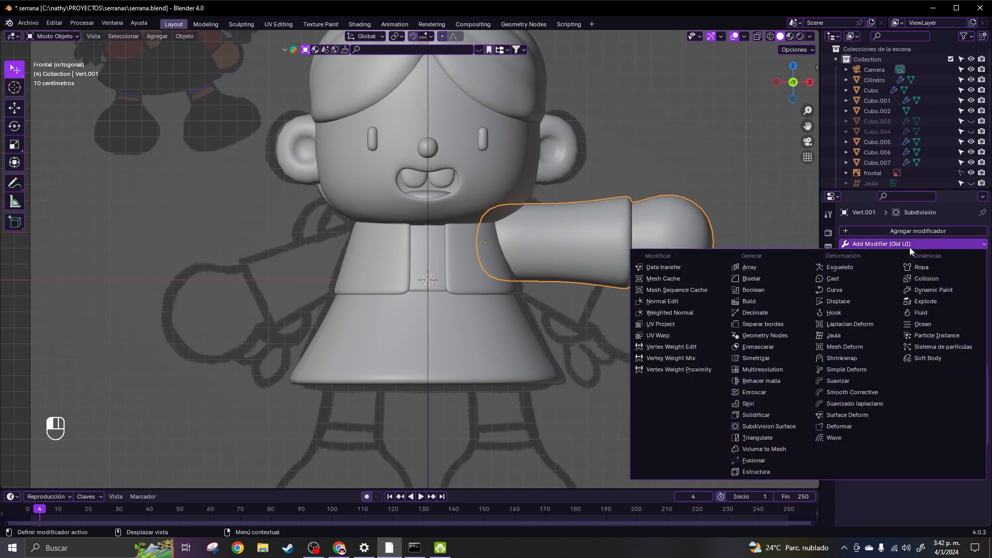
{"action": "left_click", "coordinate": [783, 359]}
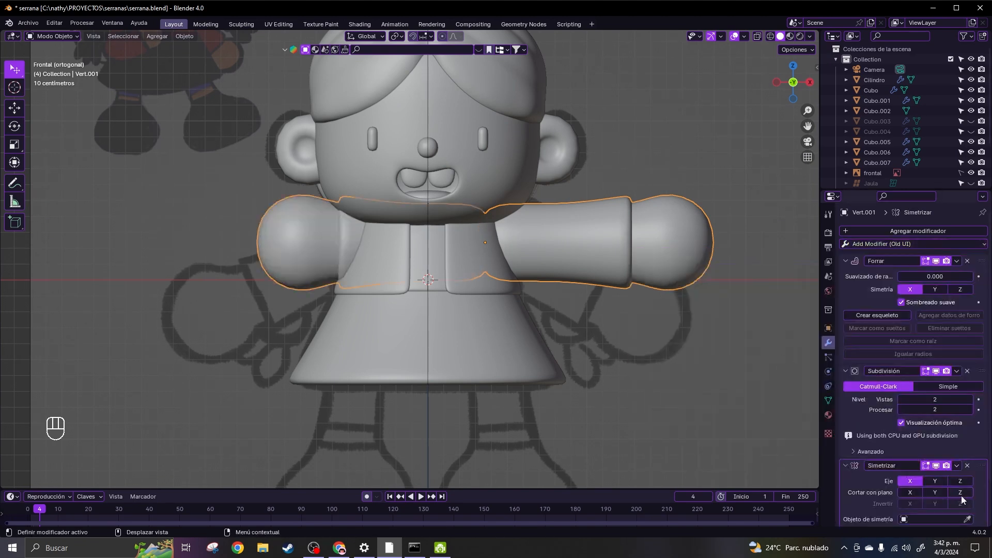
{"action": "left_click", "coordinate": [442, 251]}
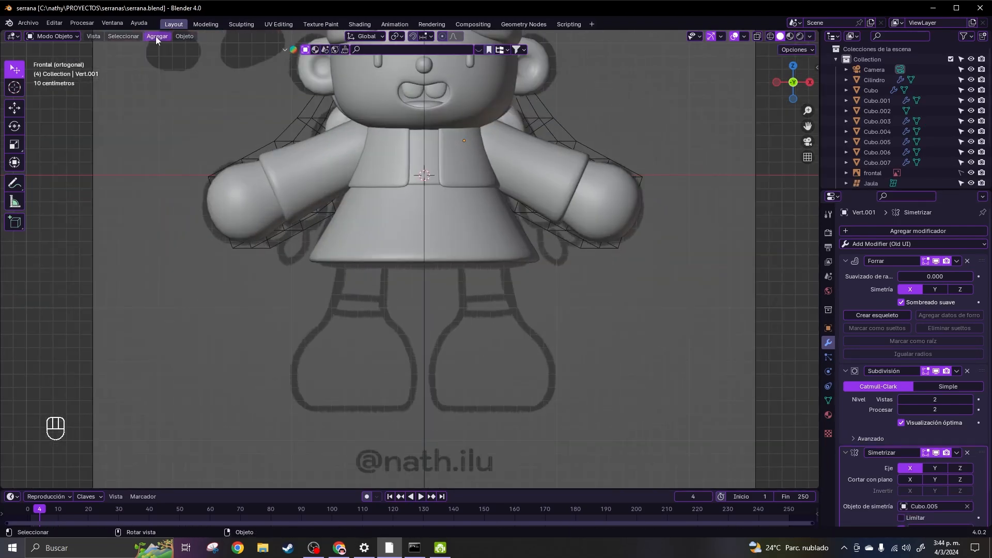
- Add a cube and move and scale it over the shoe drawing on the character's positive X side
{"action": "left_click", "coordinate": [157, 36]}
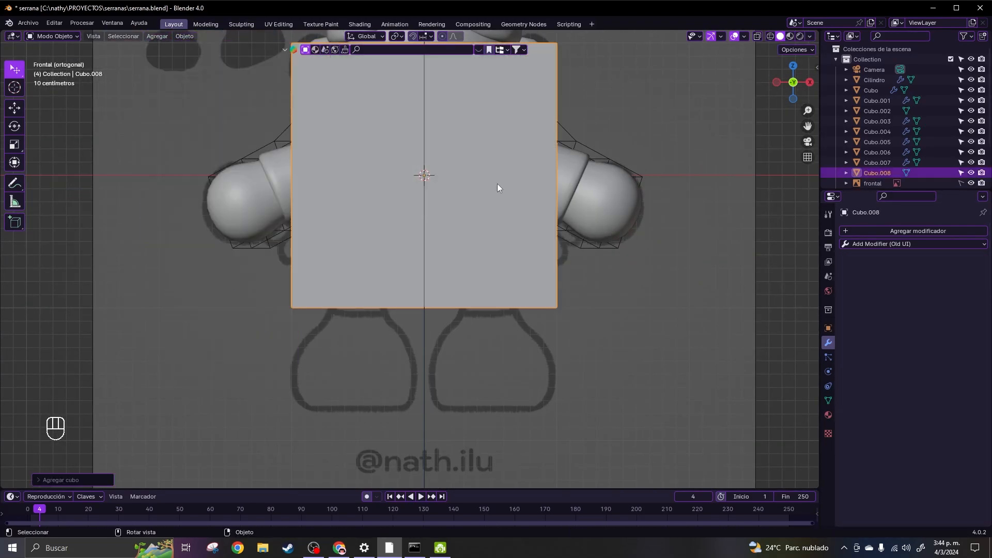
{"action": "key", "text": "g"}
{"action": "key", "text": "z"}
{"action": "key", "text": "s"}
{"action": "key", "text": "g"}
{"action": "key", "text": "z"}
{"action": "key", "text": "g"}
{"action": "key", "text": "x"}
{"action": "scroll", "coordinate": [535, 386], "scroll_direction": "up", "scroll_amount": 3}
- Add a Subdivision Surface modifier to the shoe cube and scale it up to fit the shoe outline
{"action": "left_click", "coordinate": [869, 243]}
{"action": "left_click", "coordinate": [764, 432]}
{"action": "key", "text": "s"}
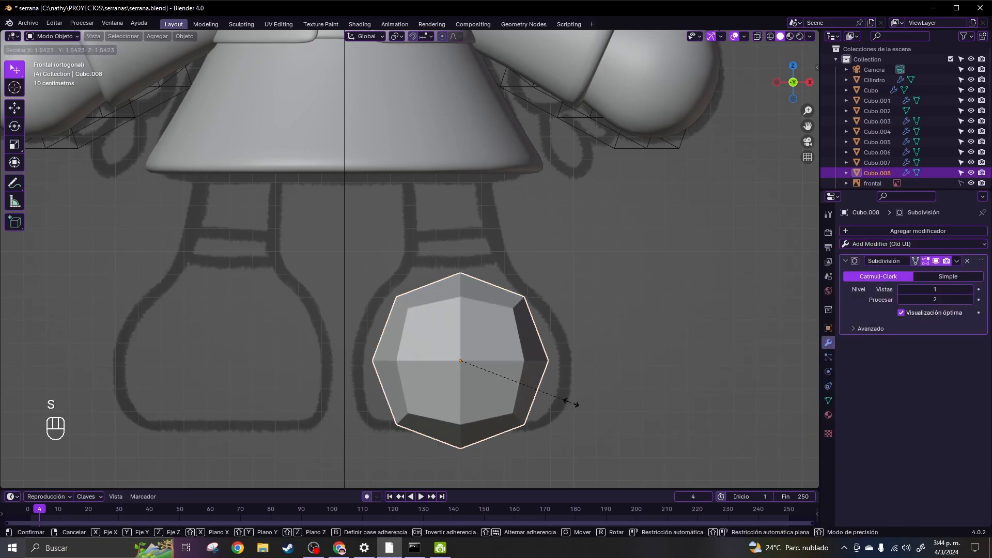
{"action": "left_click", "coordinate": [571, 403]}
- Add a loop cut close to the base of the shoe and reposition the shoe over its outline
{"action": "key", "text": "Tab"}
{"action": "key", "text": "ctrl+r"}
{"action": "left_click_drag", "start_coordinate": [567, 393], "coordinate": [567, 444]}
{"action": "key", "text": "Tab"}
{"action": "key", "text": "g"}
{"action": "left_click", "coordinate": [541, 336]}
- Move the shoe's bottom vertices along Z to line up with the drawn sole
{"action": "key", "text": "Tab"}
{"action": "key", "text": "alt+z"}
{"action": "left_click_drag", "start_coordinate": [286, 188], "coordinate": [624, 284]}
{"action": "left_click_drag", "start_coordinate": [328, 399], "coordinate": [590, 422]}
{"action": "key", "text": "g"}
{"action": "key", "text": "z"}
- Insert a loop cut around the middle of the shoe, adjust its height along Z and scale it to the outline
{"action": "key", "text": "ctrl+r"}
{"action": "key", "text": "g"}
{"action": "key", "text": "z"}
{"action": "key", "text": "s"}
- Scale the shoe's top vertices inward and switch to face selection with X-ray off
{"action": "left_click_drag", "start_coordinate": [331, 227], "coordinate": [626, 274]}
{"action": "key", "text": "s"}
{"action": "key", "text": "alt+z"}
{"action": "key", "text": "3"}
{"action": "middle_click_drag", "start_coordinate": [543, 227], "coordinate": [509, 253]}
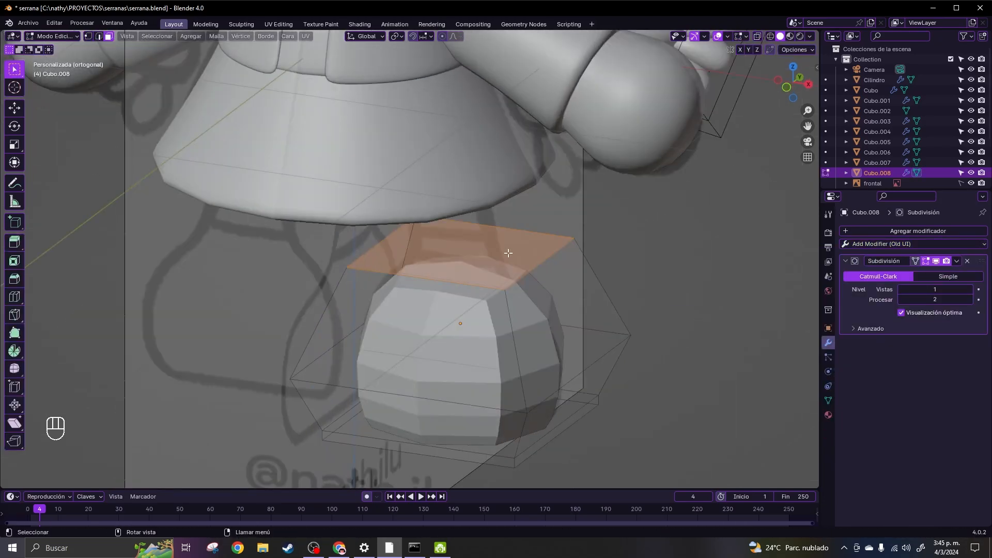
- Try to extrude the shoe's top face upward directly
{"action": "key", "text": "KP_1"}
{"action": "key", "text": "e"}
{"action": "left_click", "coordinate": [551, 181]}
{"action": "key", "text": "KP_1"}
{"action": "key", "text": "ctrl+z"}
{"action": "key", "text": "ctrl+z"}
- Inset the shoe's top face to form the base of the leg
{"action": "middle_click_drag", "start_coordinate": [584, 217], "coordinate": [607, 248]}
{"action": "key", "text": "i"}
{"action": "left_click", "coordinate": [551, 263]}
- Extrude the inset face up along Z beneath the skirt and shift the leg's end along X to follow the drawing
{"action": "key", "text": "KP_1"}
{"action": "key", "text": "e"}
{"action": "key", "text": "z"}
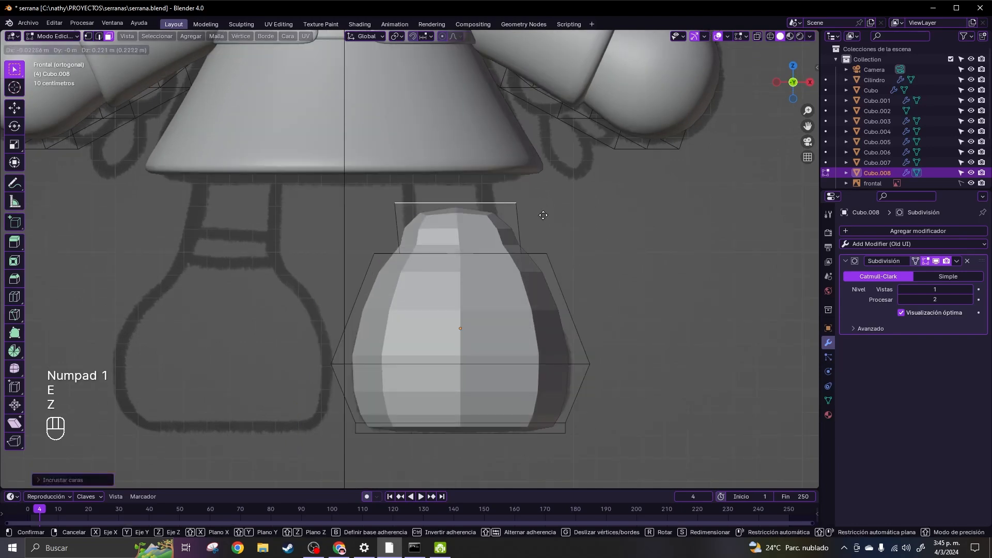
{"action": "left_click", "coordinate": [544, 88]}
{"action": "key", "text": "g"}
{"action": "key", "text": "x"}
{"action": "left_click", "coordinate": [529, 98]}
- Add two loop cuts along the extruded leg, one near its upper end and one near the lower part
{"action": "key", "text": "alt+z"}
{"action": "key", "text": "1"}
{"action": "key", "text": "ctrl+r"}
{"action": "left_click", "coordinate": [511, 171]}
{"action": "left_click", "coordinate": [524, 148]}
{"action": "key", "text": "ctrl+r"}
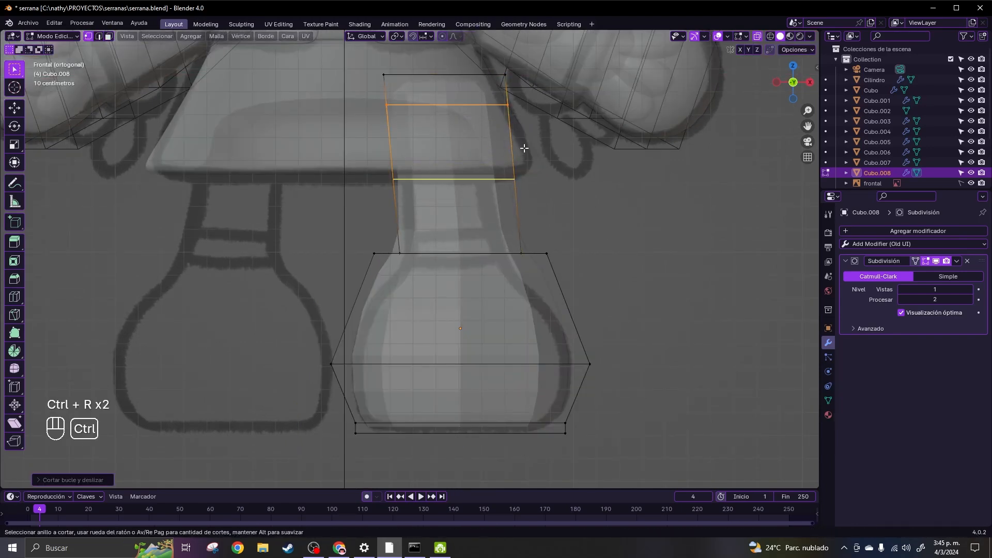
{"action": "left_click", "coordinate": [524, 148]}
- Slide the shoe's upper edge loop and the ankle loop down, and scale the ankle loop to the drawn width
{"action": "left_click", "coordinate": [538, 254], "text": "alt"}
{"action": "key", "text": "g"}
{"action": "key", "text": "g"}
{"action": "left_click", "coordinate": [554, 301]}
{"action": "left_click", "coordinate": [517, 253], "text": "alt"}
{"action": "key", "text": "g"}
{"action": "key", "text": "g"}
{"action": "key", "text": "s"}
- Scale the leg vertices above the ankle to about 0.88 and return to object mode
{"action": "left_click_drag", "start_coordinate": [362, 60], "coordinate": [589, 232]}
{"action": "key", "text": "s"}
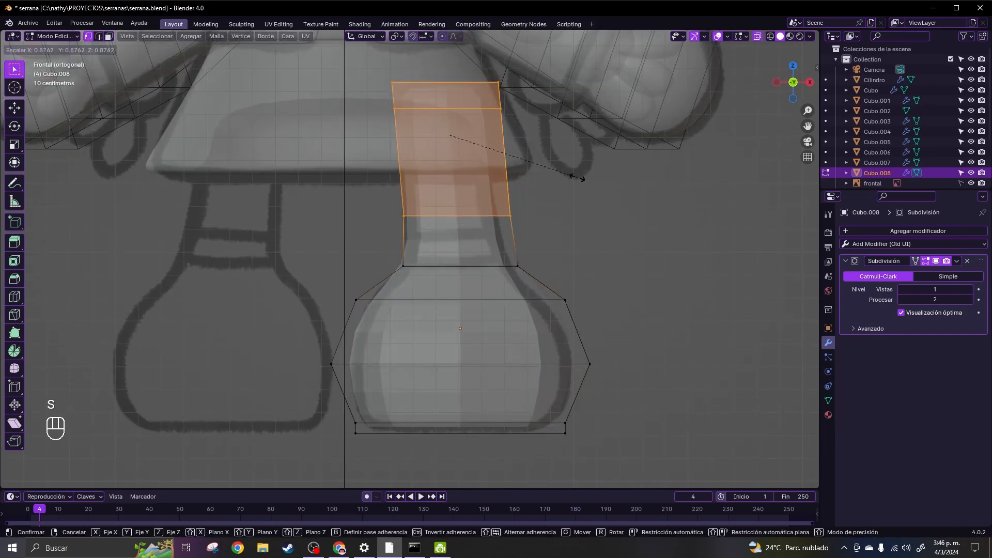
{"action": "left_click", "coordinate": [579, 179]}
{"action": "key", "text": "Tab"}
- In side view, stretch the shoe's front vertices along Y to form the toe and adjust the sole's front vertices along Y
{"action": "key", "text": "KP_3"}
{"action": "key", "text": "Tab"}
{"action": "left_click_drag", "start_coordinate": [283, 287], "coordinate": [383, 443]}
{"action": "key", "text": "g"}
{"action": "key", "text": "y"}
{"action": "left_click", "coordinate": [294, 439]}
{"action": "left_click_drag", "start_coordinate": [241, 406], "coordinate": [311, 448]}
{"action": "key", "text": "g"}
{"action": "key", "text": "y"}
{"action": "left_click", "coordinate": [331, 444]}
- Raise the toe's upper vertices along Z, add a loop cut just above the ankle and return to object mode
{"action": "left_click_drag", "start_coordinate": [248, 276], "coordinate": [317, 337]}
{"action": "key", "text": "g"}
{"action": "key", "text": "z"}
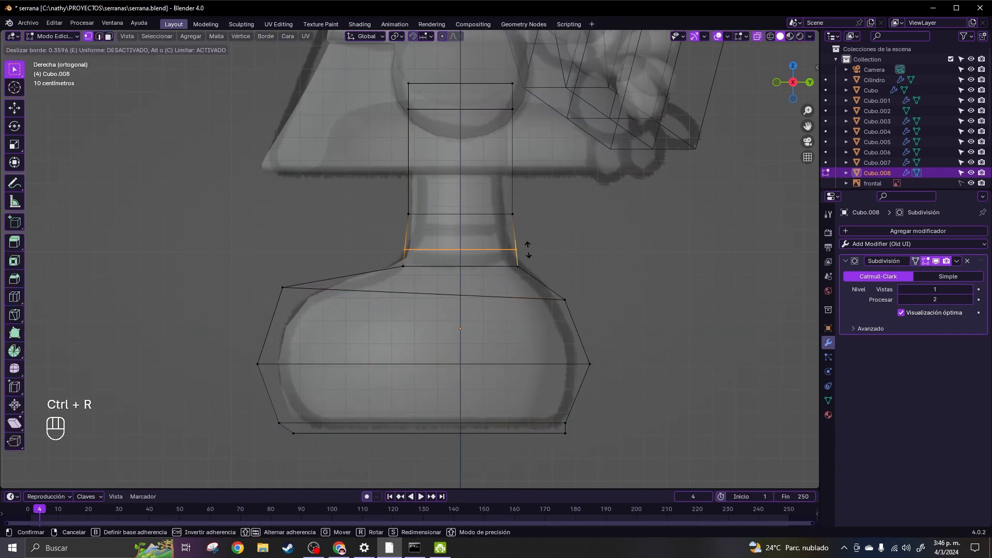
{"action": "key", "text": "Tab"}
{"action": "scroll", "coordinate": [526, 351], "scroll_direction": "down", "scroll_amount": 4}
{"action": "middle_click_drag", "start_coordinate": [526, 352], "coordinate": [545, 355], "text": "shift"}
{"action": "scroll", "coordinate": [545, 356], "scroll_direction": "up", "scroll_amount": 2}
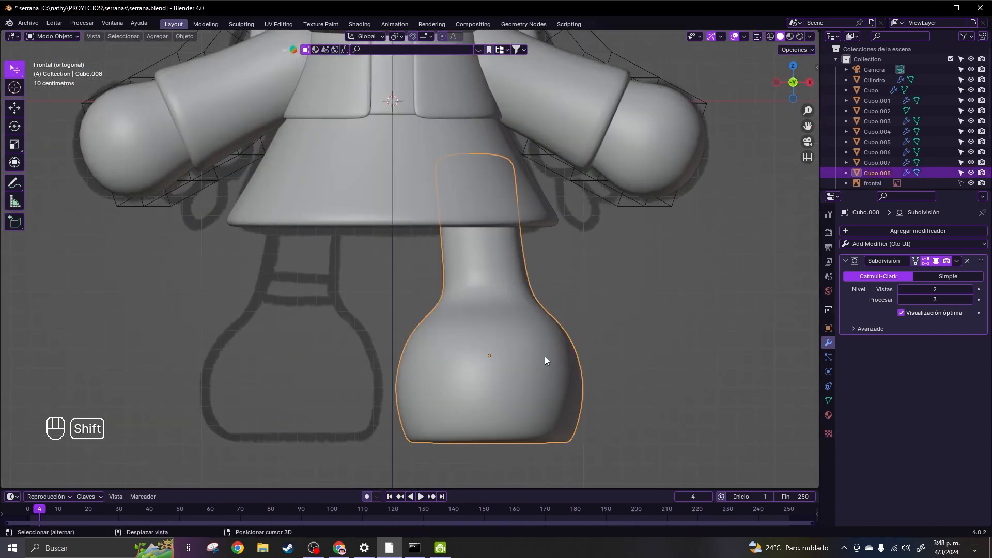
- Duplicate the leg in place and delete the copy's shoe and ankle vertices, keeping only the upper leg
{"action": "key", "text": "shift+d"}
{"action": "key", "text": "Escape"}
{"action": "key", "text": "Tab"}
{"action": "left_click_drag", "start_coordinate": [383, 310], "coordinate": [584, 455]}
{"action": "key", "text": "x"}
{"action": "left_click", "coordinate": [579, 355]}
{"action": "left_click_drag", "start_coordinate": [418, 289], "coordinate": [632, 359]}
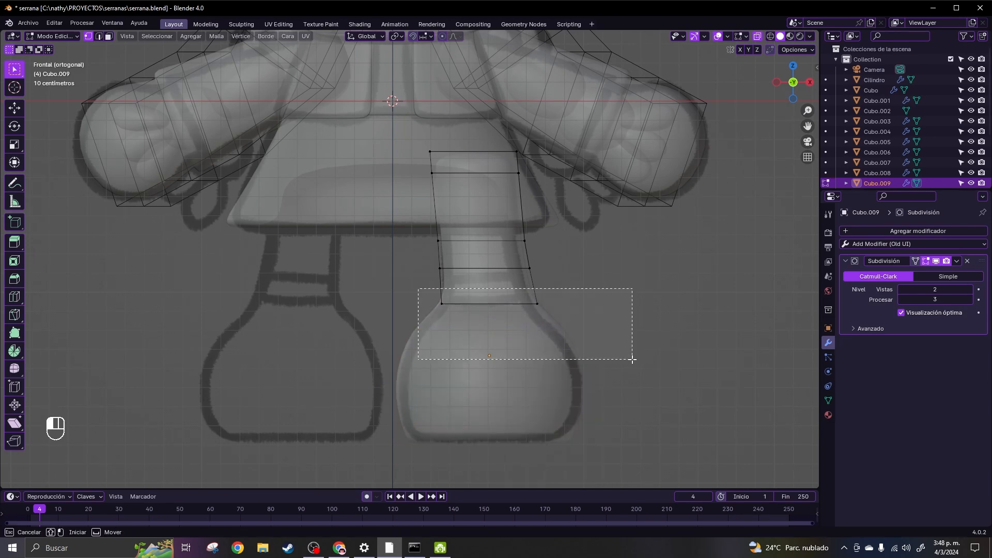
{"action": "key", "text": "x"}
{"action": "left_click", "coordinate": [582, 341]}
- Fill the open lower end of the duplicated leg piece with a face and add a loop cut close to it
{"action": "left_click_drag", "start_coordinate": [405, 259], "coordinate": [631, 314]}
{"action": "key", "text": "f"}
{"action": "key", "text": "ctrl+r"}
{"action": "left_click", "coordinate": [527, 258]}
- Inset the lower end face of the leg piece and enlarge the whole piece slightly around the leg
{"action": "middle_click_drag", "start_coordinate": [533, 263], "coordinate": [532, 230]}
{"action": "left_click", "coordinate": [109, 36]}
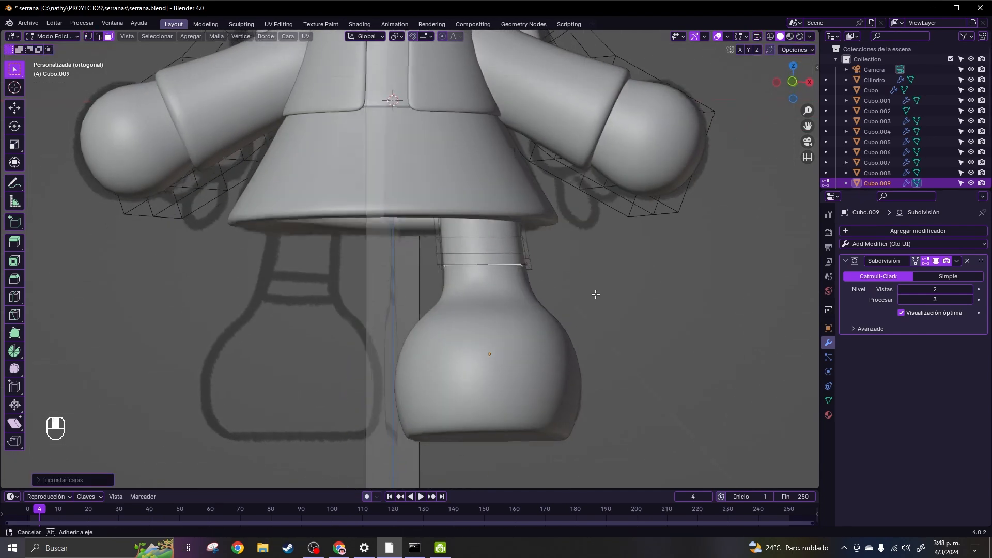
{"action": "key", "text": "a"}
{"action": "key", "text": "KP_1"}
{"action": "key", "text": "Tab"}
- Join the leg piece with the leg and shoe object
{"action": "scroll", "coordinate": [496, 395], "scroll_direction": "down", "scroll_amount": 3}
{"action": "left_click", "coordinate": [495, 395], "text": "shift"}
{"action": "scroll", "coordinate": [495, 395], "scroll_direction": "up", "scroll_amount": 2}
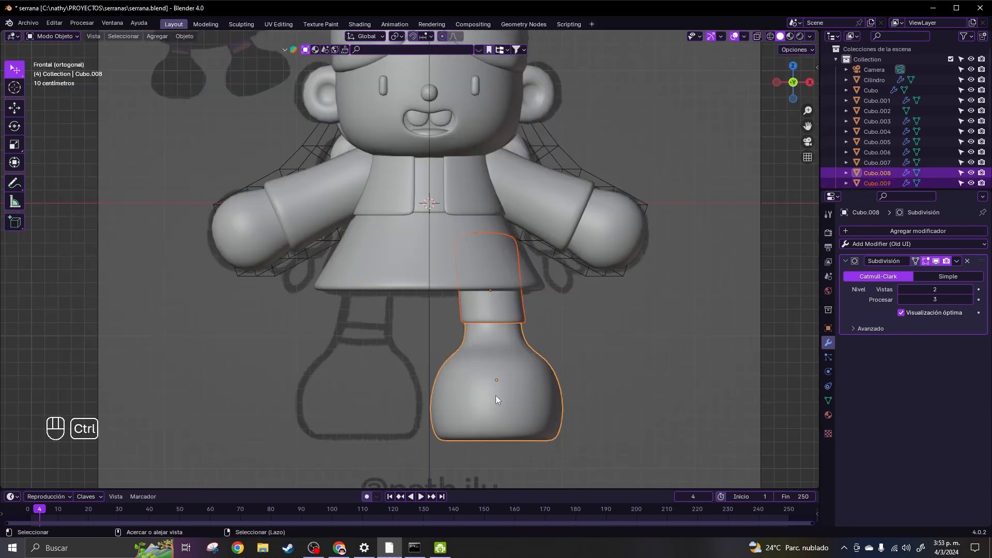
{"action": "key", "text": "ctrl+j"}
- Add a Mirror modifier on X to the joined leg, with the torso Cubo.005 as mirror object
{"action": "left_click", "coordinate": [915, 244]}
{"action": "left_click", "coordinate": [769, 420]}
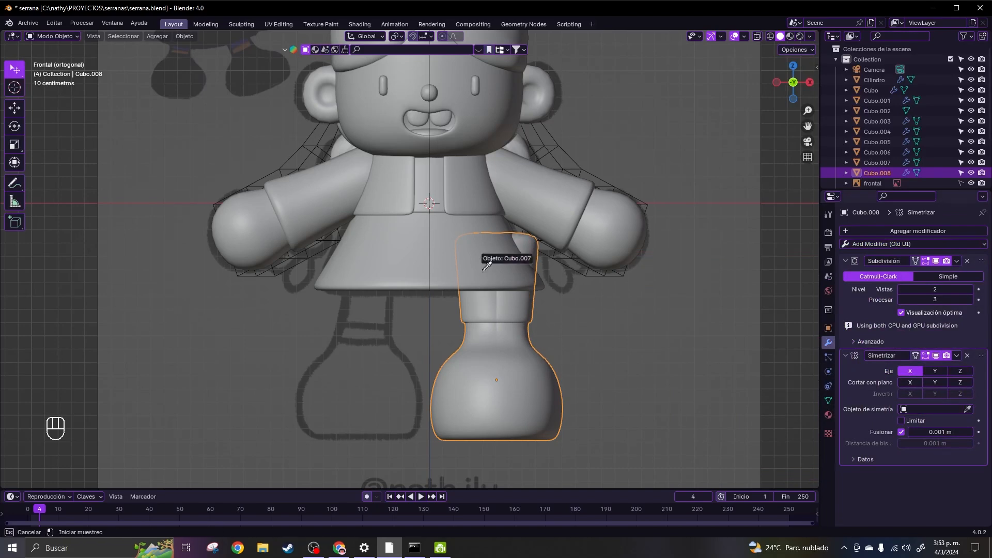
{"action": "left_click", "coordinate": [440, 178]}
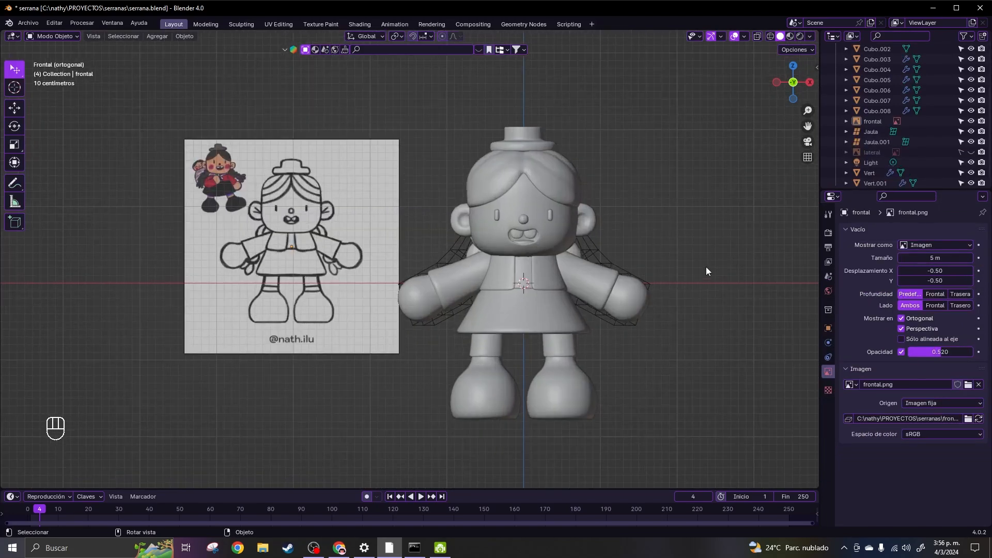
- Move the frontal reference image to the other side of the character and enlarge it beside the model
{"action": "left_click", "coordinate": [349, 263]}
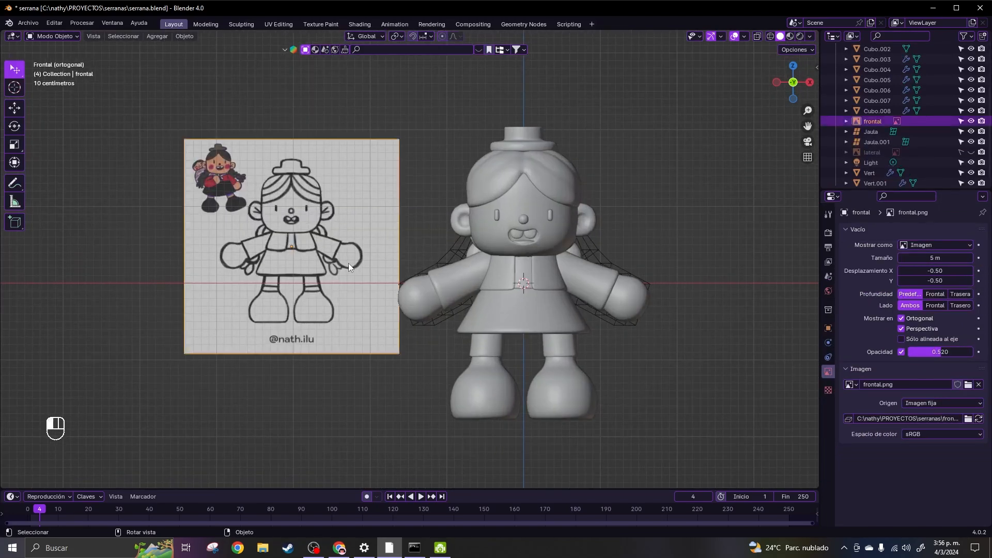
{"action": "key", "text": "g"}
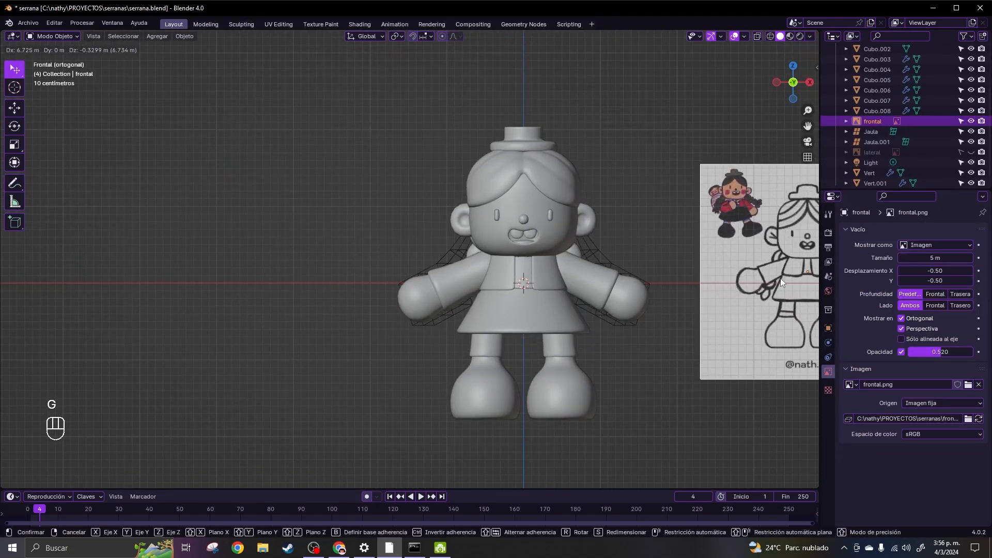
{"action": "left_click", "coordinate": [780, 278]}
{"action": "key", "text": "s"}
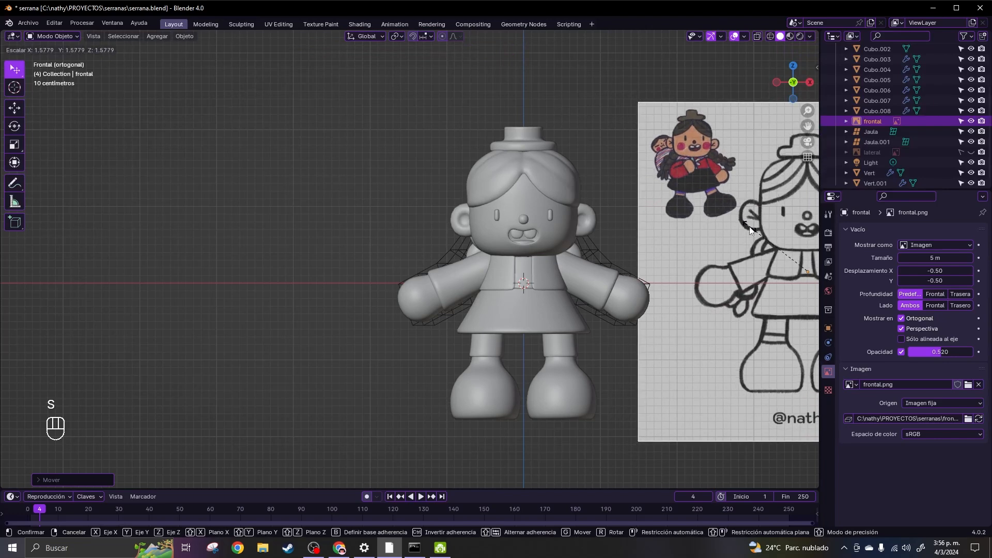
{"action": "left_click", "coordinate": [726, 229]}
{"action": "key", "text": "g"}
{"action": "left_click", "coordinate": [775, 274]}
{"action": "middle_click_drag", "start_coordinate": [666, 231], "coordinate": [510, 255], "text": "shift"}
- Move the legs' Mirror modifier above the Subdivision modifier in the stack
{"action": "left_click", "coordinate": [438, 419]}
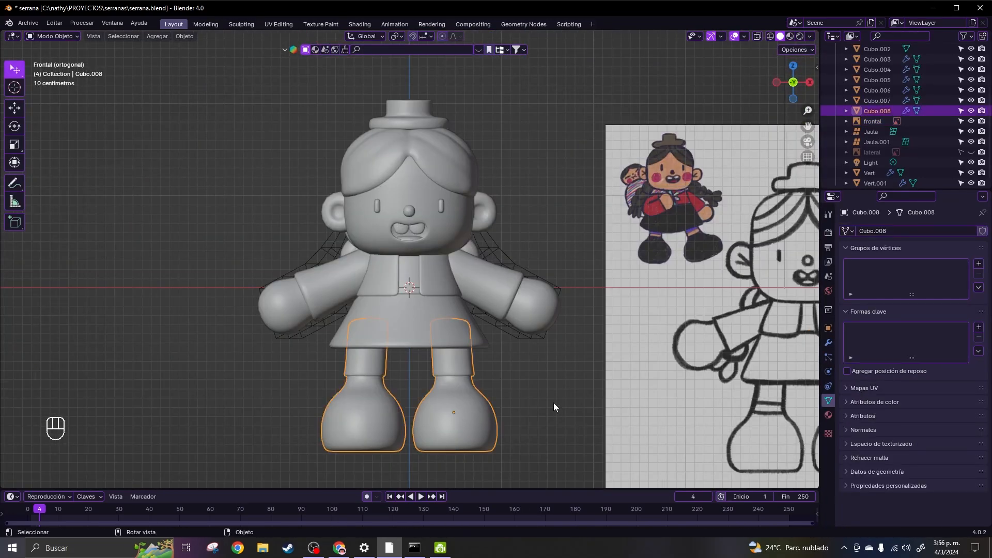
{"action": "middle_click_drag", "start_coordinate": [553, 402], "coordinate": [538, 392], "text": "shift"}
{"action": "left_click", "coordinate": [832, 343]}
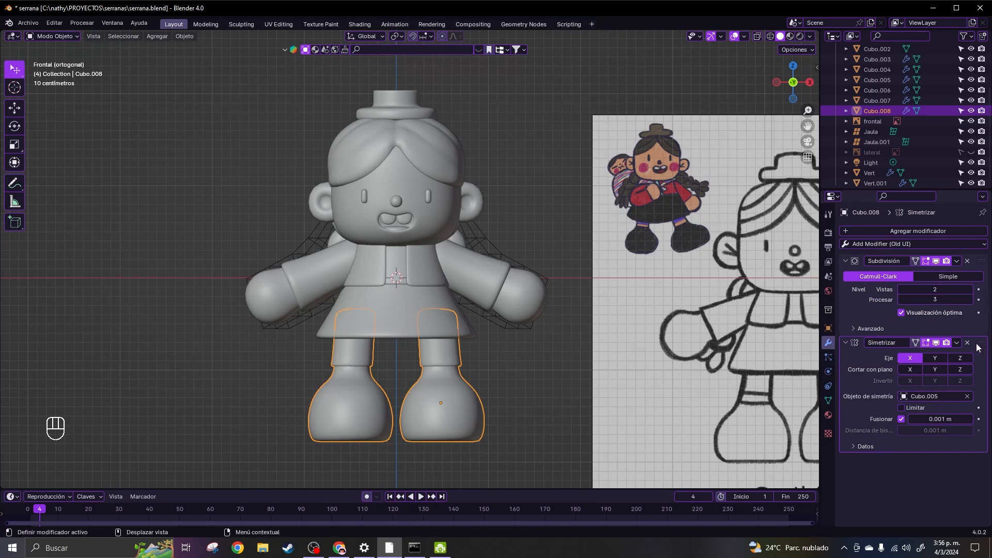
{"action": "left_click_drag", "start_coordinate": [977, 345], "coordinate": [955, 250]}
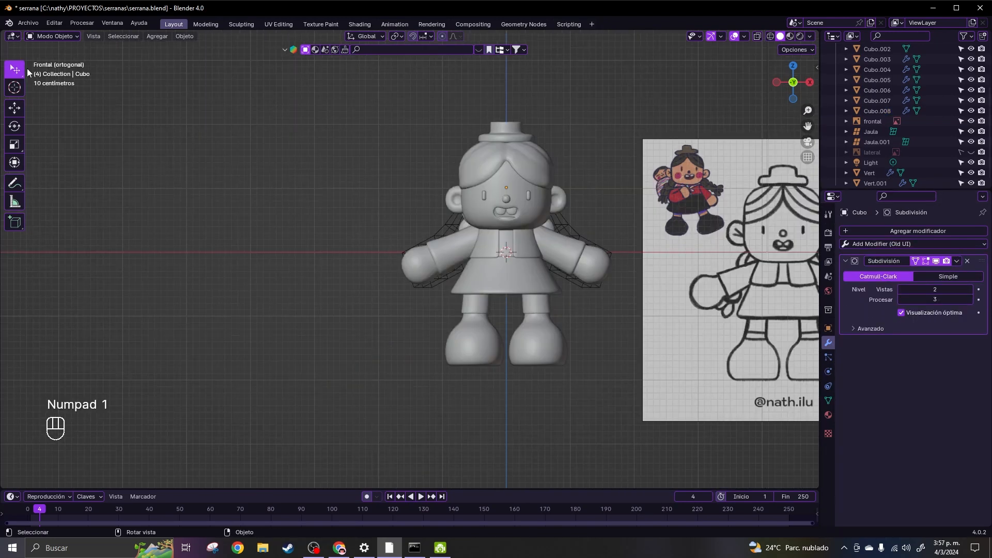
- Box-select all the character's parts and move them to a new collection named serranita
{"action": "left_click_drag", "start_coordinate": [17, 75], "coordinate": [91, 96]}
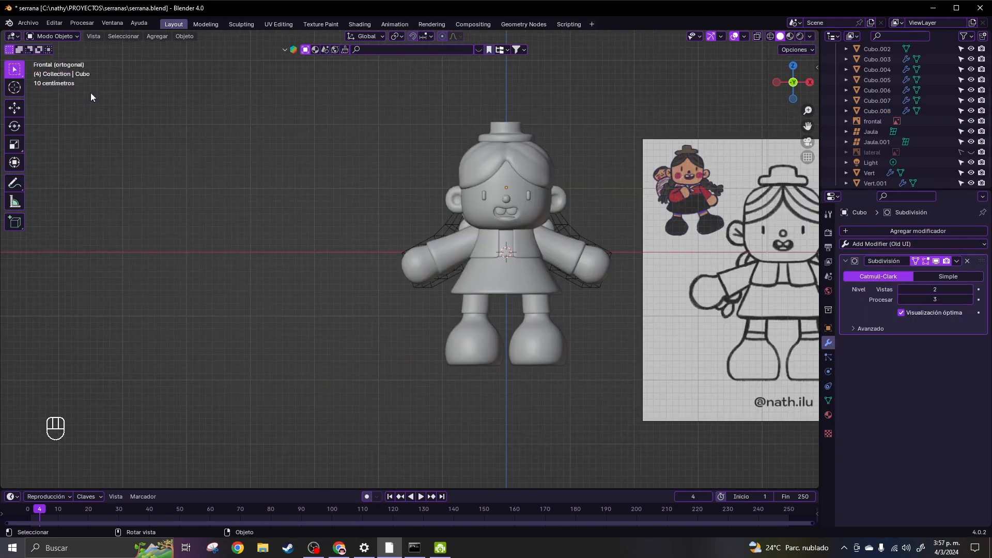
{"action": "left_click_drag", "start_coordinate": [368, 86], "coordinate": [607, 356]}
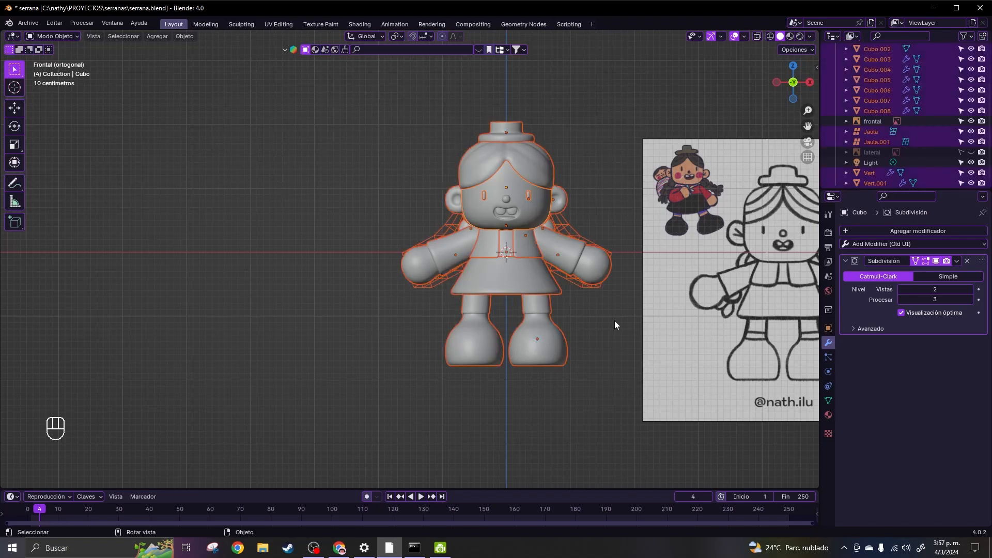
{"action": "middle_click_drag", "start_coordinate": [615, 321], "coordinate": [553, 324], "text": "shift"}
{"action": "key", "text": "m"}
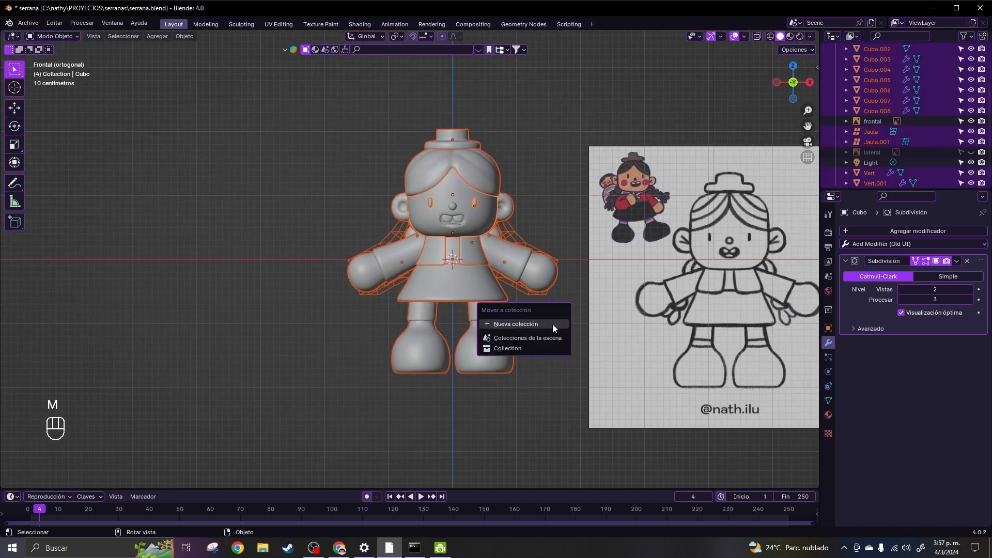
{"action": "left_click", "coordinate": [533, 325]}
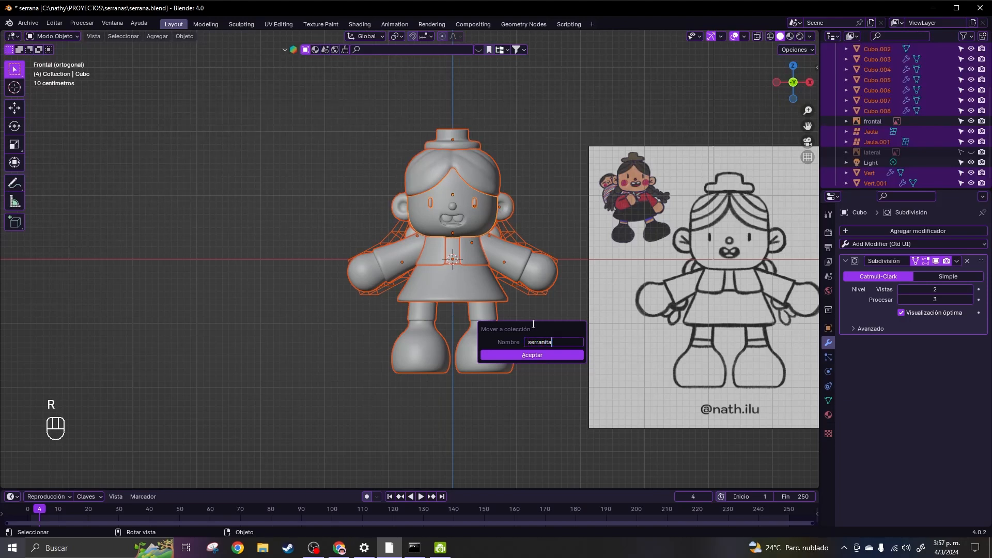
{"action": "left_click", "coordinate": [545, 358]}
{"action": "left_click", "coordinate": [545, 357]}
- Add a plain-axes empty and move it along Z to about -1.82 m, just beneath the character's feet
{"action": "middle_click_drag", "start_coordinate": [545, 357], "coordinate": [532, 360], "text": "shift"}
{"action": "left_click", "coordinate": [165, 37]}
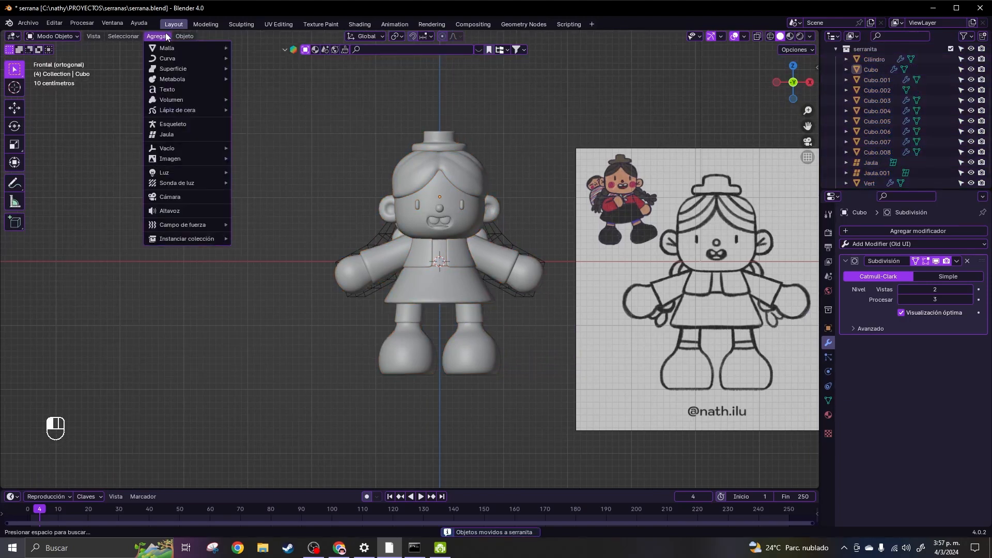
{"action": "mouse_move", "coordinate": [177, 41]}
{"action": "mouse_move", "coordinate": [209, 150]}
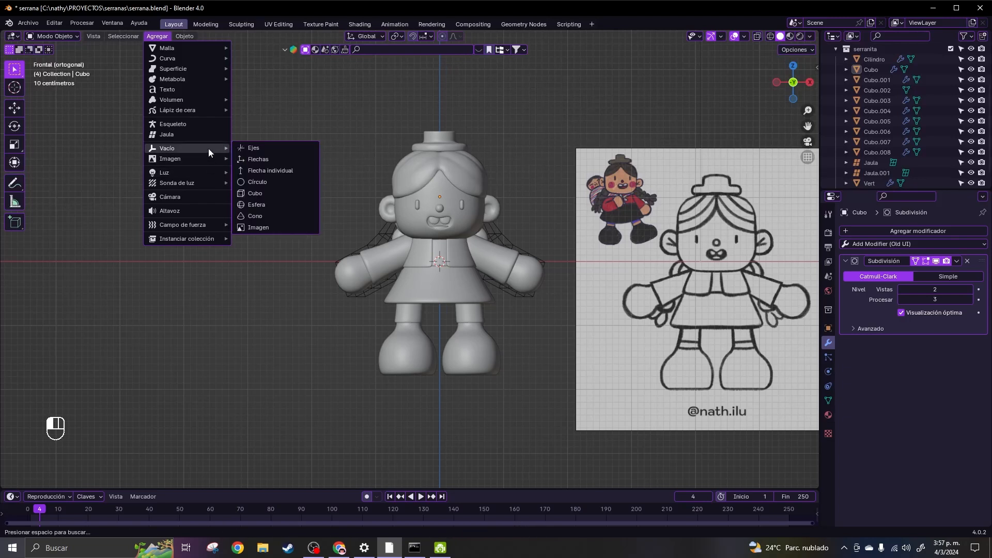
{"action": "left_click", "coordinate": [264, 149]}
{"action": "key", "text": "g"}
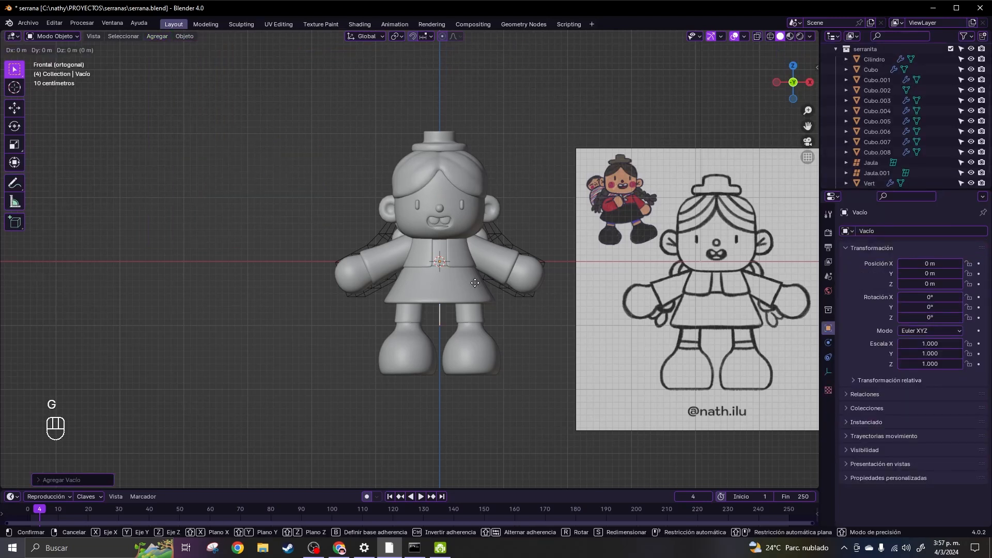
{"action": "key", "text": "z"}
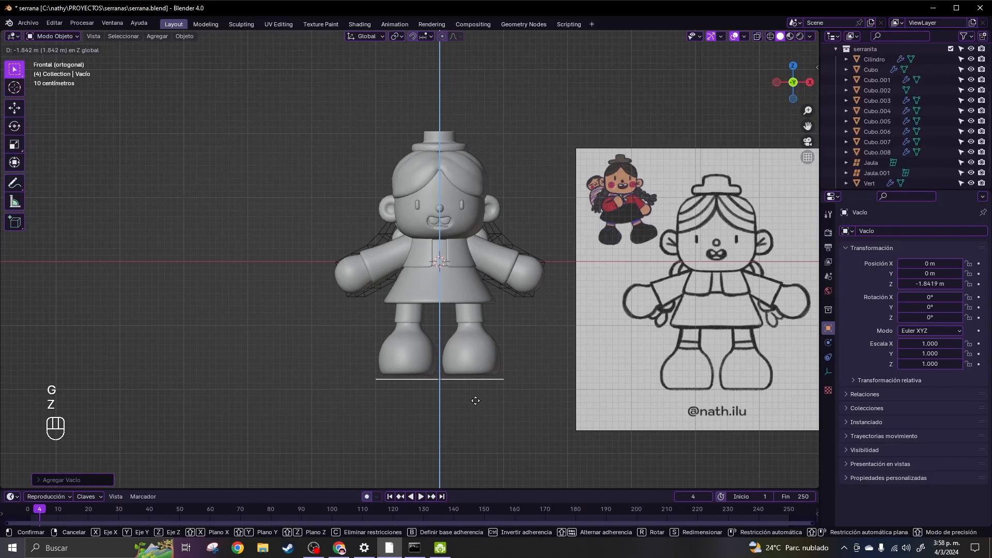
{"action": "left_click", "coordinate": [476, 399]}
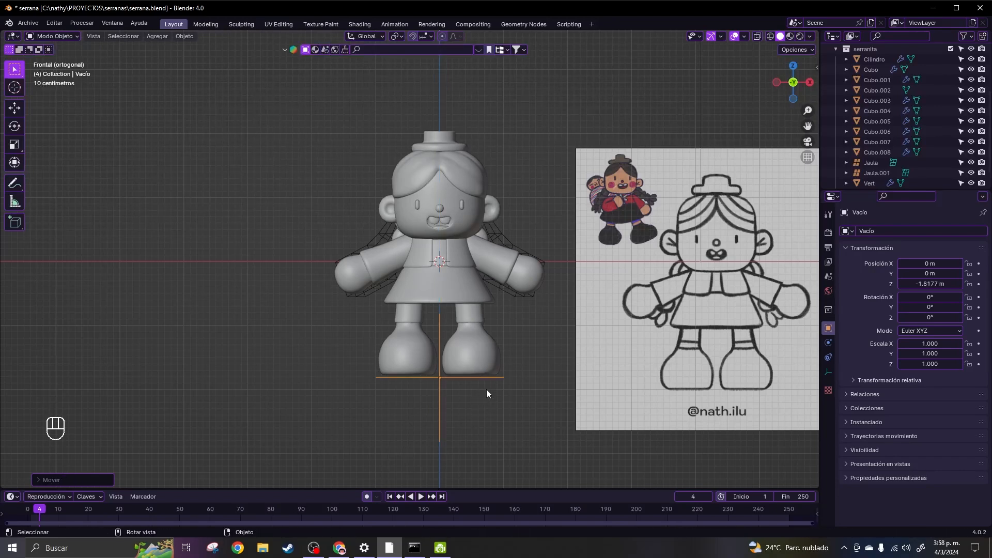
{"action": "left_click", "coordinate": [546, 393]}
{"action": "scroll", "coordinate": [547, 373], "scroll_direction": "up", "scroll_amount": 2}
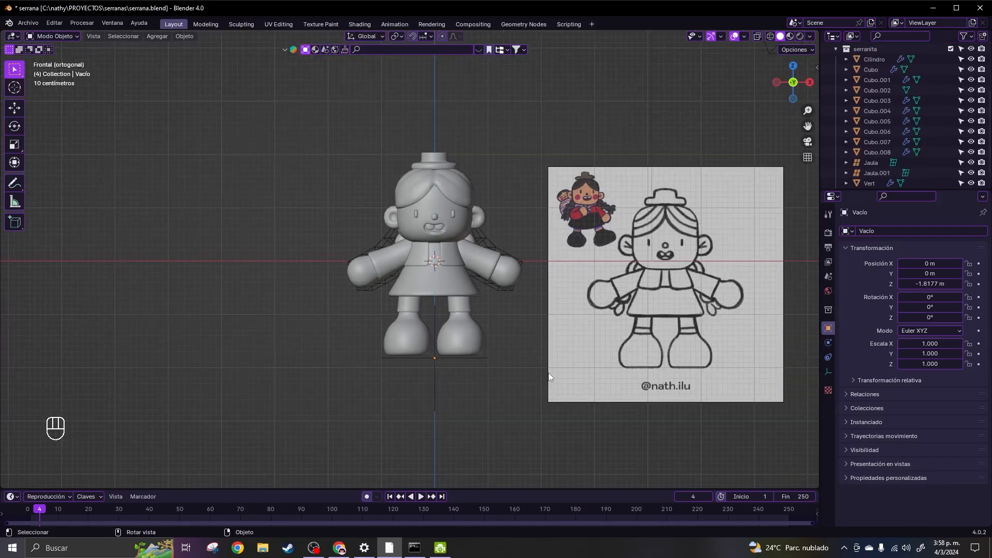
{"action": "scroll", "coordinate": [543, 377], "scroll_direction": "up", "scroll_amount": 1}
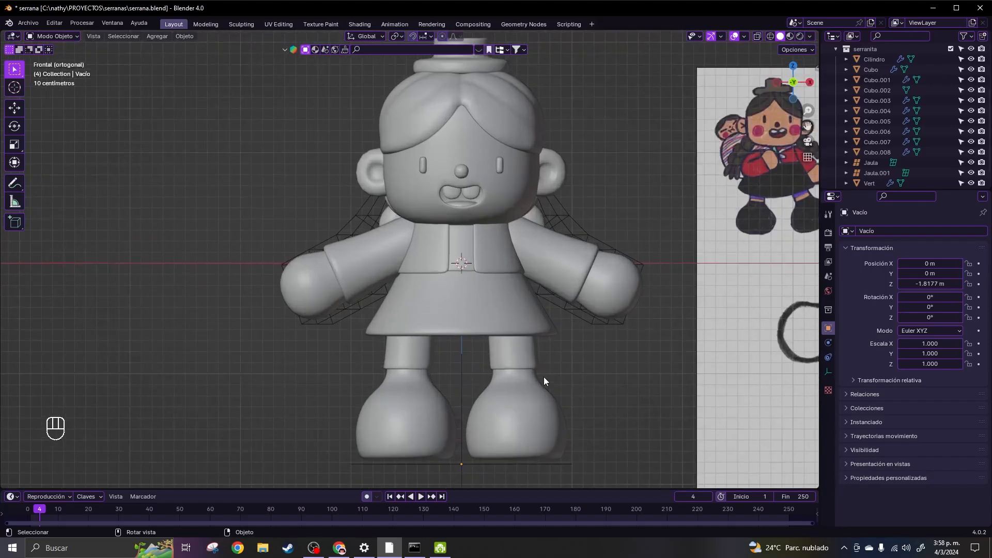
{"action": "scroll", "coordinate": [544, 376], "scroll_direction": "down", "scroll_amount": 2}
{"action": "middle_click_drag", "start_coordinate": [535, 216], "coordinate": [518, 225], "text": "shift"}
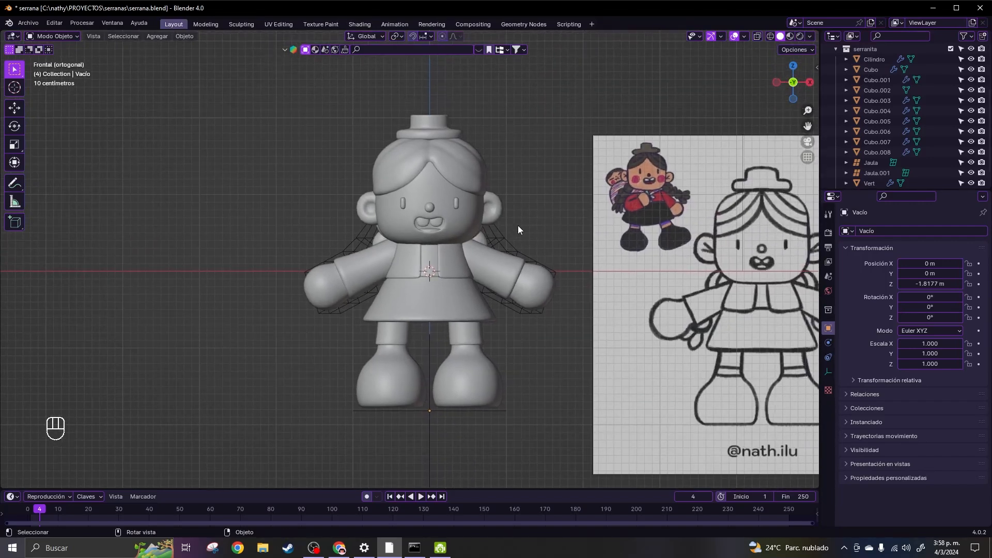
{"action": "scroll", "coordinate": [518, 225], "scroll_direction": "down", "scroll_amount": 1}
{"action": "scroll", "coordinate": [518, 226], "scroll_direction": "up", "scroll_amount": 1}
{"action": "left_click", "coordinate": [500, 207]}
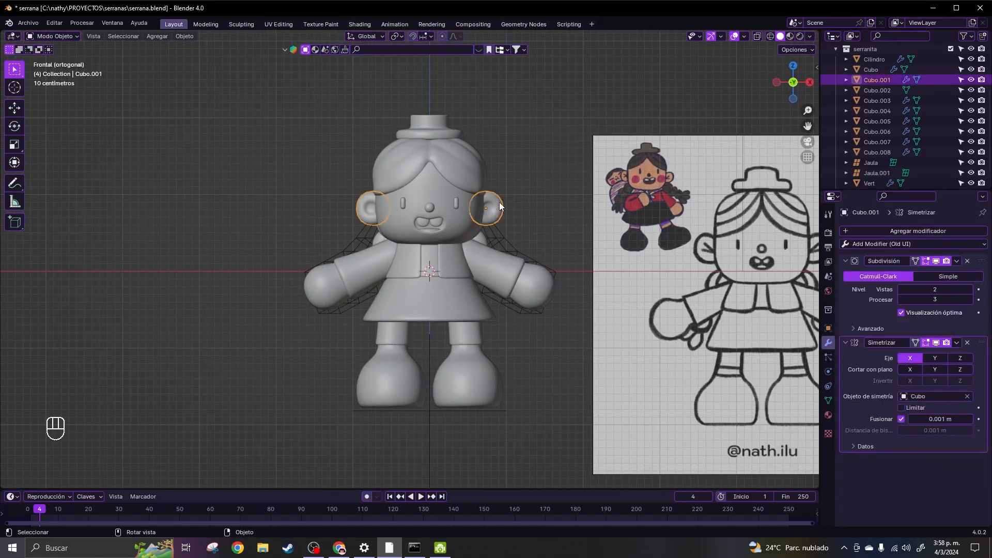
{"action": "left_click", "coordinate": [460, 169]}
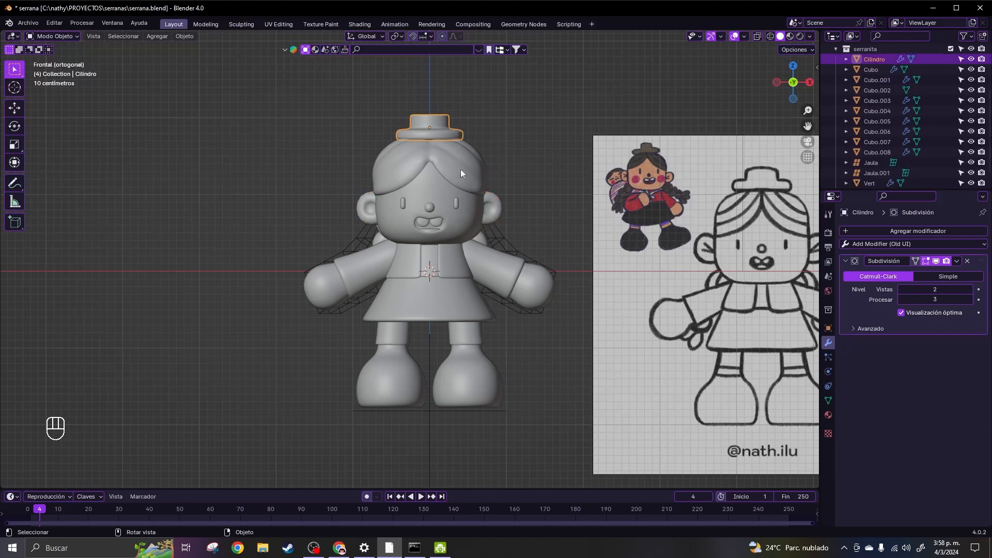
{"action": "key", "text": "r"}
{"action": "key", "text": "z"}
{"action": "left_click", "coordinate": [481, 240]}
{"action": "key", "text": "ctrl+z"}
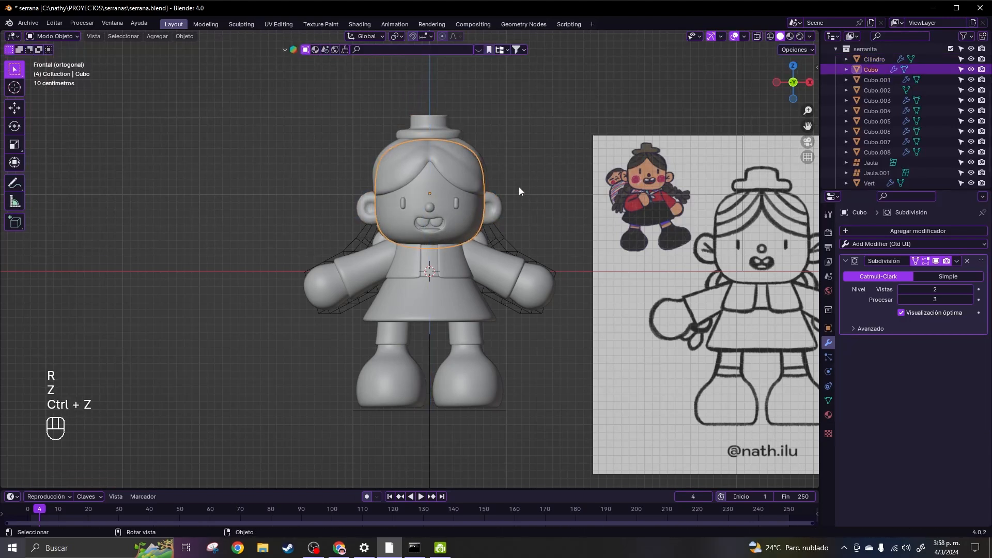
- Parent the hat and the hair to the head with the Object option, keeping the head as the active object
{"action": "scroll", "coordinate": [519, 188], "scroll_direction": "down", "scroll_amount": 1}
{"action": "scroll", "coordinate": [519, 187], "scroll_direction": "up", "scroll_amount": 1}
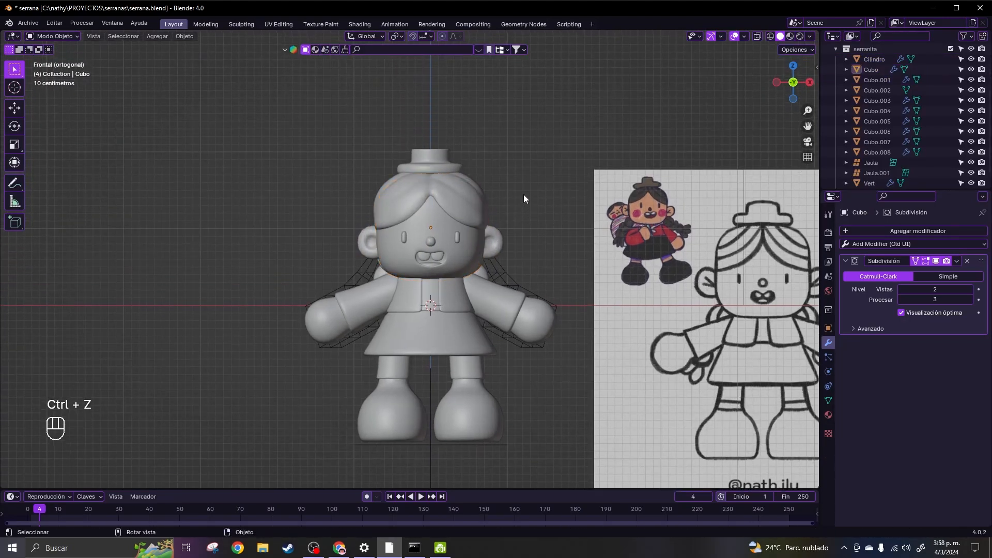
{"action": "scroll", "coordinate": [524, 196], "scroll_direction": "down", "scroll_amount": 1}
{"action": "scroll", "coordinate": [524, 195], "scroll_direction": "up", "scroll_amount": 2}
{"action": "middle_click_drag", "start_coordinate": [544, 216], "coordinate": [525, 193], "text": "shift"}
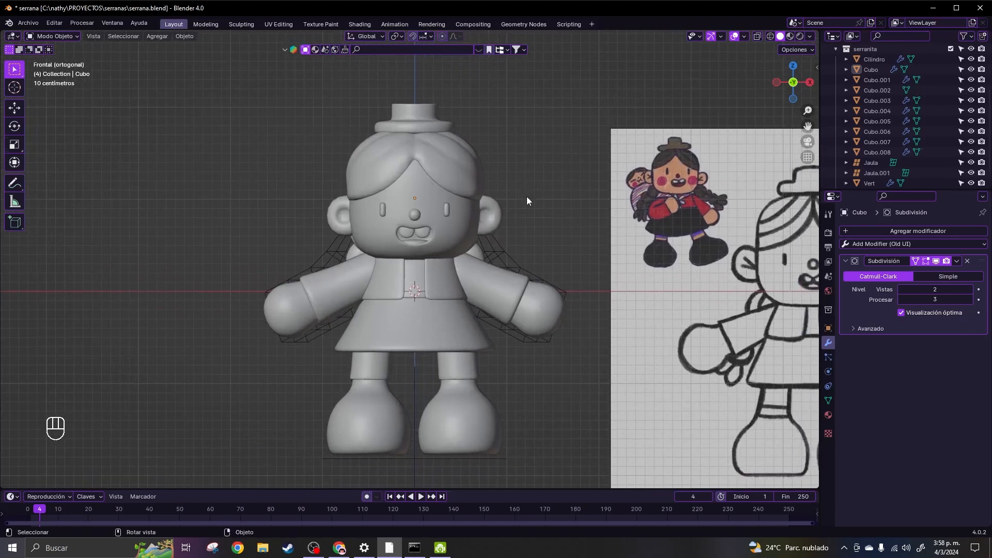
{"action": "left_click", "coordinate": [436, 120]}
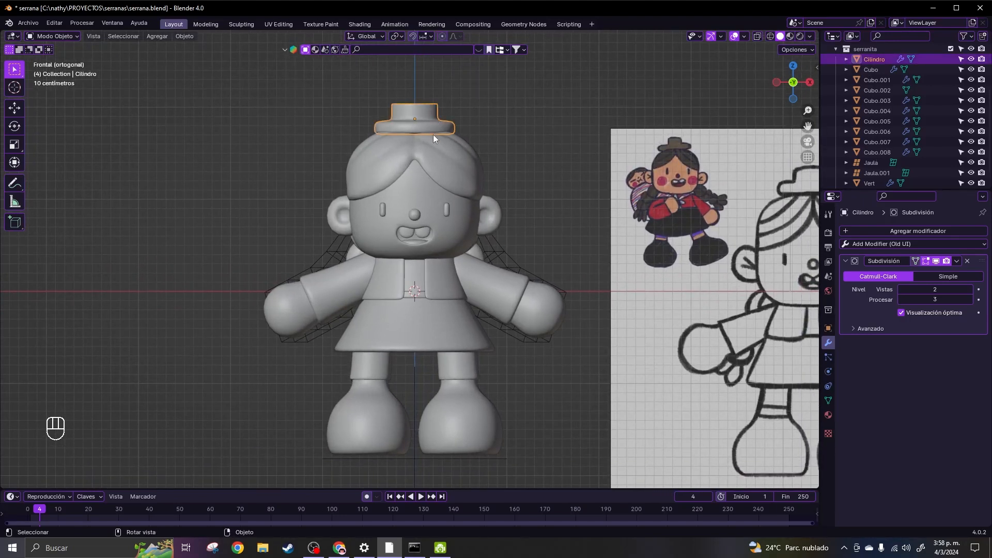
{"action": "left_click", "coordinate": [472, 164], "text": "shift"}
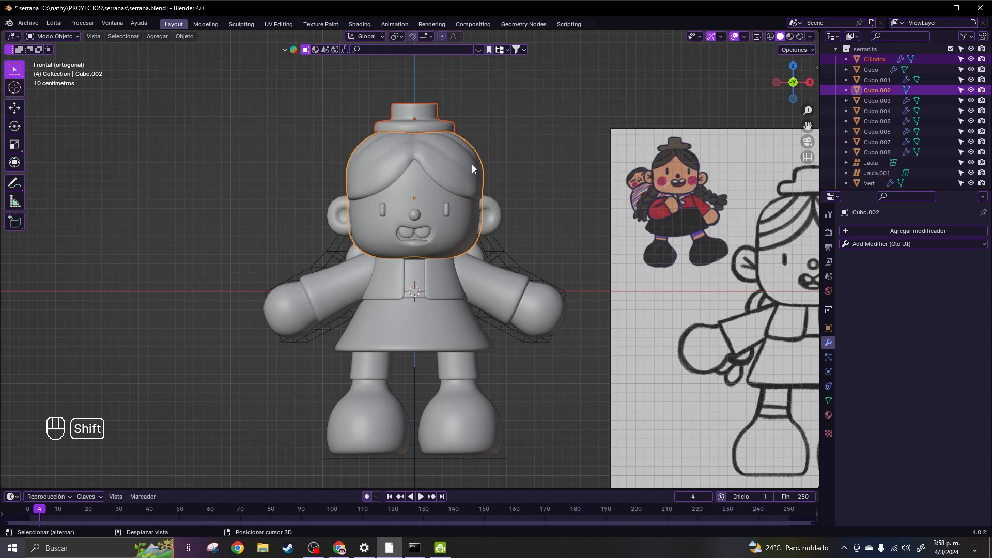
{"action": "left_click", "coordinate": [445, 110], "text": "shift"}
{"action": "left_click", "coordinate": [475, 149], "text": "shift"}
{"action": "left_click", "coordinate": [476, 181], "text": "shift"}
{"action": "key", "text": "ctrl+p"}
{"action": "left_click", "coordinate": [490, 175]}
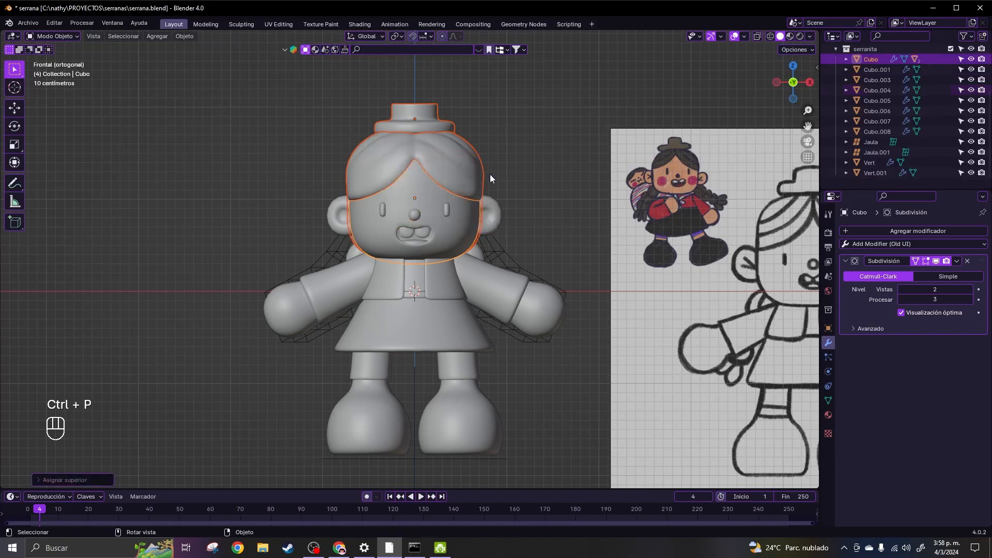
- Try moving the head and a braid separately to test which parts follow, and undo both moves
{"action": "left_click", "coordinate": [464, 228]}
{"action": "key", "text": "g"}
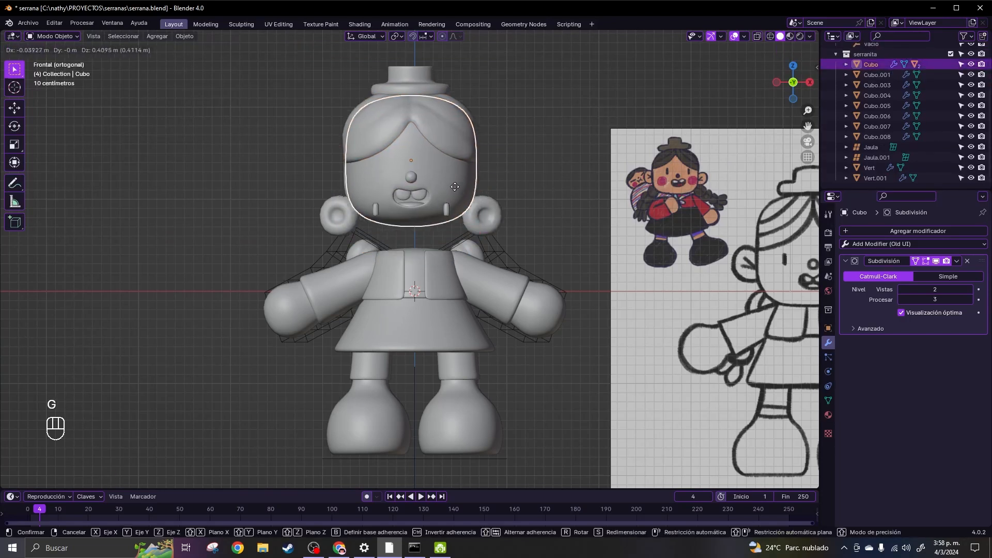
{"action": "left_click", "coordinate": [473, 184]}
{"action": "key", "text": "ctrl+z"}
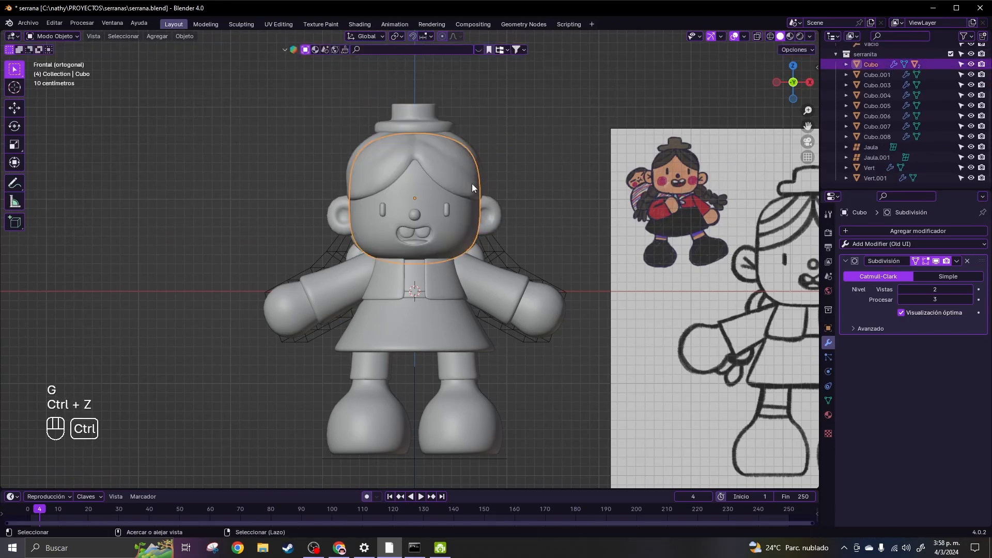
{"action": "left_click", "coordinate": [485, 253]}
{"action": "key", "text": "g"}
{"action": "left_click", "coordinate": [502, 244]}
{"action": "key", "text": "ctrl+z"}
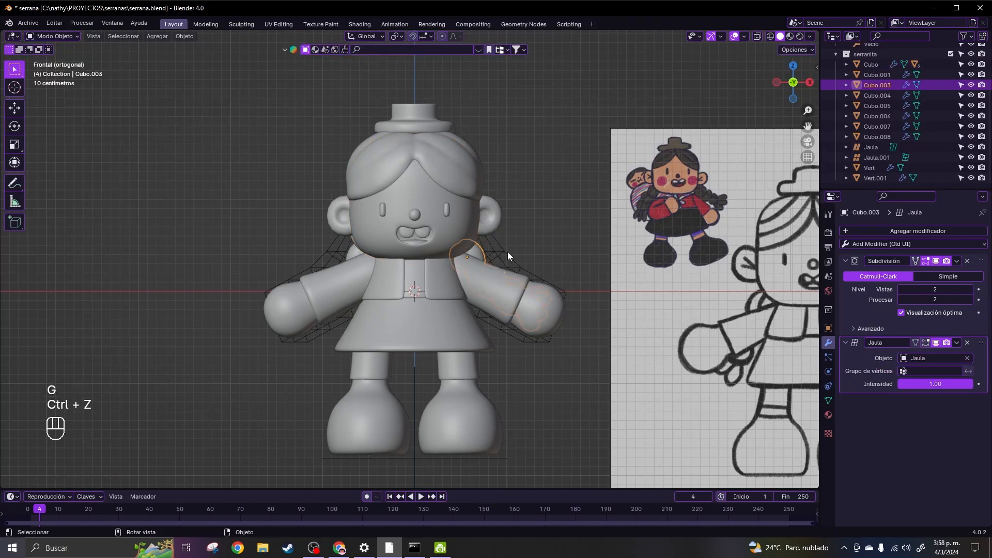
- Select both braids together with their lattice cages and parent them to the head as Object
{"action": "left_click", "coordinate": [508, 252]}
{"action": "key", "text": "g"}
{"action": "left_click", "coordinate": [522, 240]}
{"action": "key", "text": "ctrl+less"}
{"action": "left_click", "coordinate": [481, 256], "text": "shift"}
{"action": "left_click", "coordinate": [339, 251], "text": "shift"}
{"action": "left_click", "coordinate": [354, 250], "text": "shift"}
{"action": "left_click", "coordinate": [367, 213], "text": "shift"}
{"action": "key", "text": "ctrl+p"}
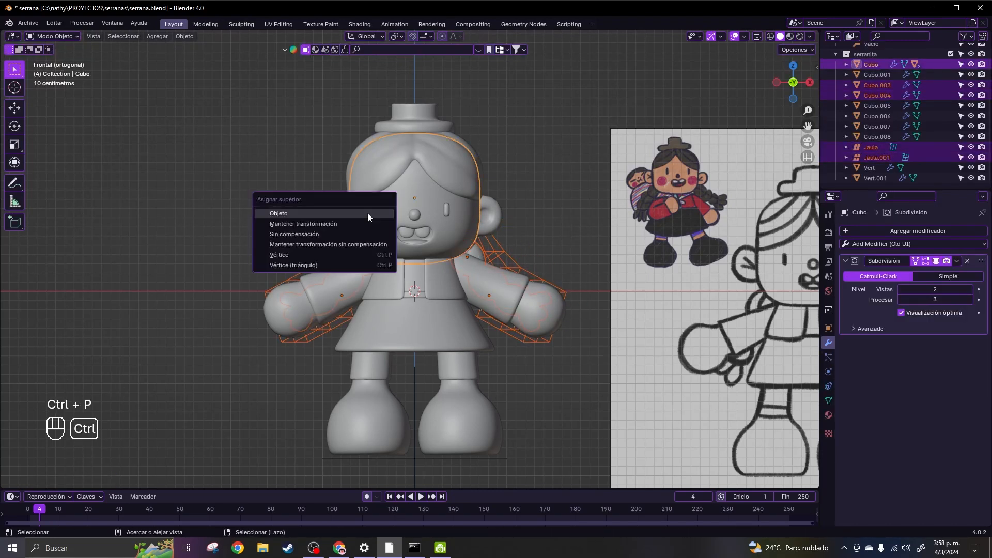
{"action": "left_click", "coordinate": [368, 213]}
- Parent the ears and the eyes to the head as Object, test the link with a move and undo that move
{"action": "left_click", "coordinate": [345, 214]}
{"action": "left_click", "coordinate": [445, 211], "text": "shift"}
{"action": "left_click", "coordinate": [431, 206], "text": "shift"}
{"action": "key", "text": "ctrl+z"}
{"action": "left_click", "coordinate": [424, 191], "text": "shift"}
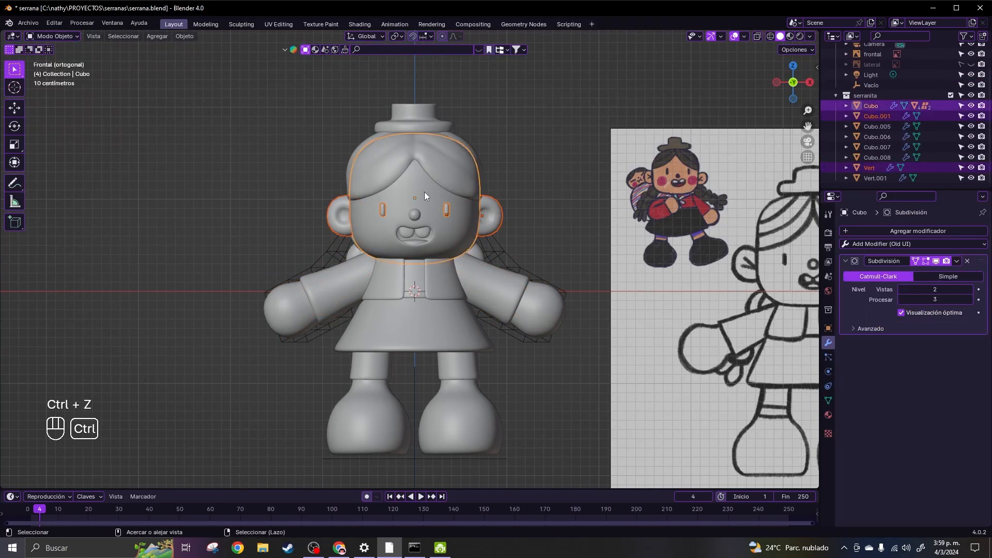
{"action": "key", "text": "ctrl+p"}
{"action": "left_click", "coordinate": [424, 191]}
{"action": "left_click", "coordinate": [466, 243]}
{"action": "key", "text": "g"}
{"action": "key", "text": "ctrl+z"}
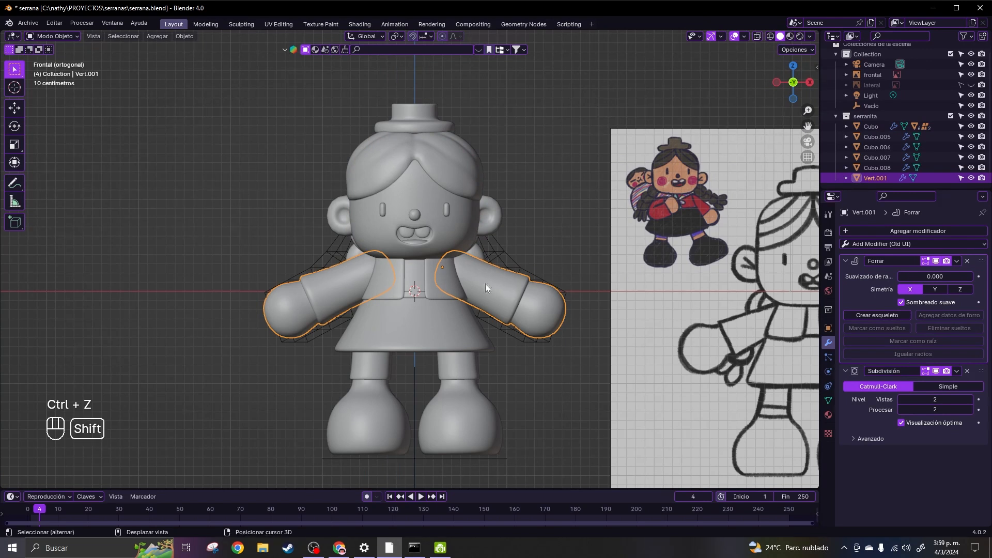
- Parent the arms and the open jacket to the torso with the Object option
{"action": "left_click", "coordinate": [429, 273], "text": "shift"}
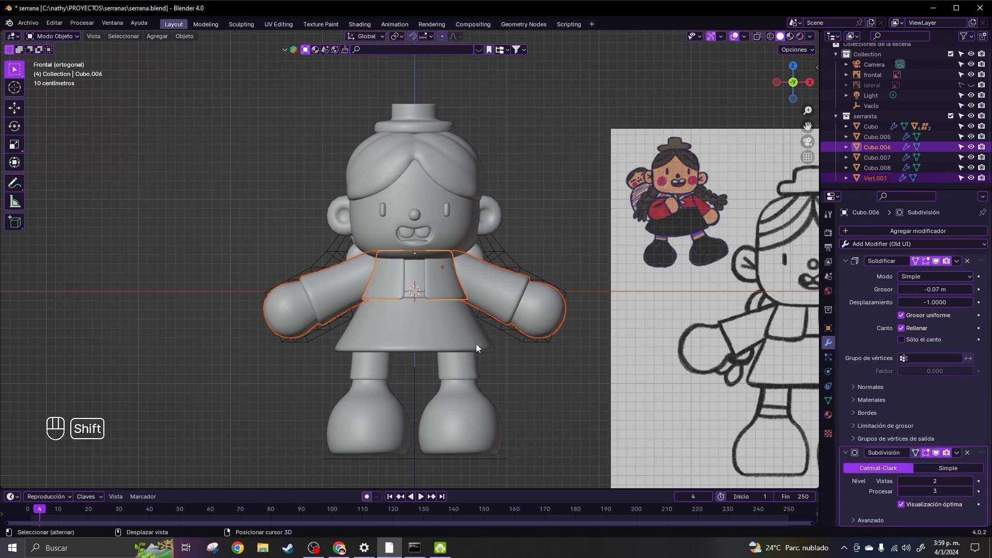
{"action": "left_click", "coordinate": [417, 275], "text": "shift"}
{"action": "key", "text": "ctrl+p"}
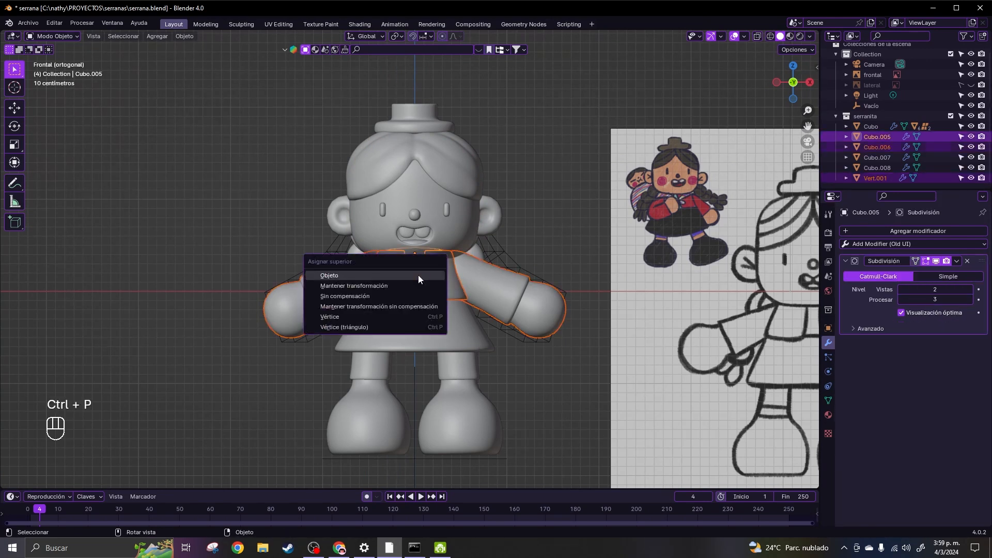
{"action": "left_click", "coordinate": [420, 277]}
- Parent the head to the torso as Object, test the link with a move and undo that move
{"action": "left_click", "coordinate": [457, 243]}
{"action": "left_click", "coordinate": [418, 277], "text": "shift"}
{"action": "key", "text": "ctrl+p"}
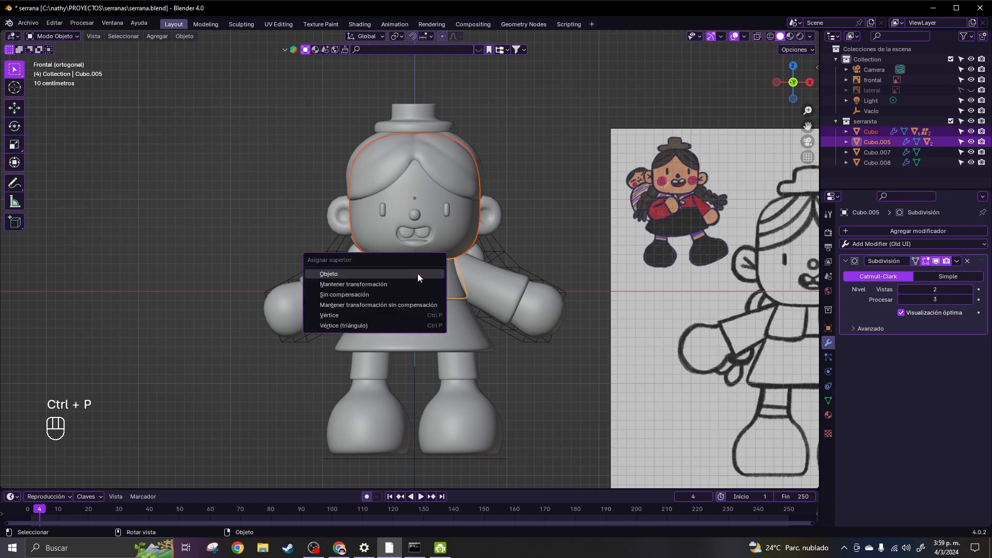
{"action": "left_click", "coordinate": [418, 274]}
{"action": "key", "text": "g"}
{"action": "key", "text": "ctrl+z"}
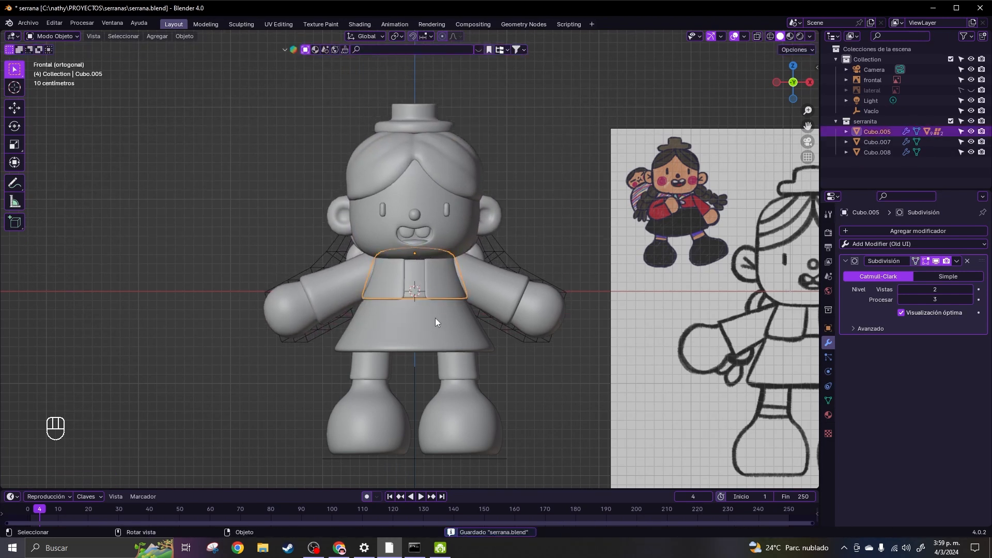
- Parent the torso to the skirt with the Object option
{"action": "left_click", "coordinate": [424, 336], "text": "shift"}
{"action": "key", "text": "ctrl+l"}
{"action": "key", "text": "ctrl+p"}
{"action": "left_click", "coordinate": [535, 373]}
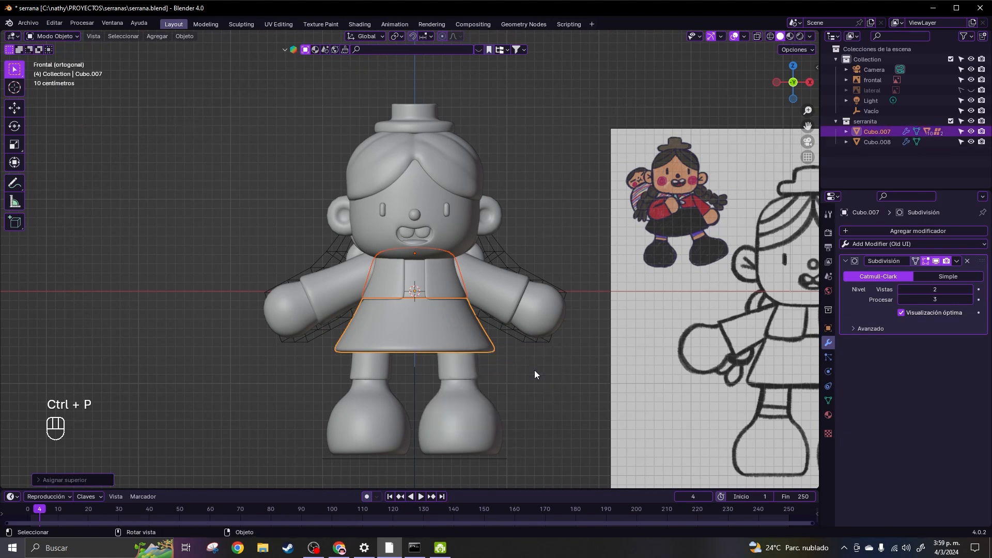
- Parent the legs and shoes to the skirt as Object, test the link with a move and undo that move
{"action": "left_click", "coordinate": [476, 388]}
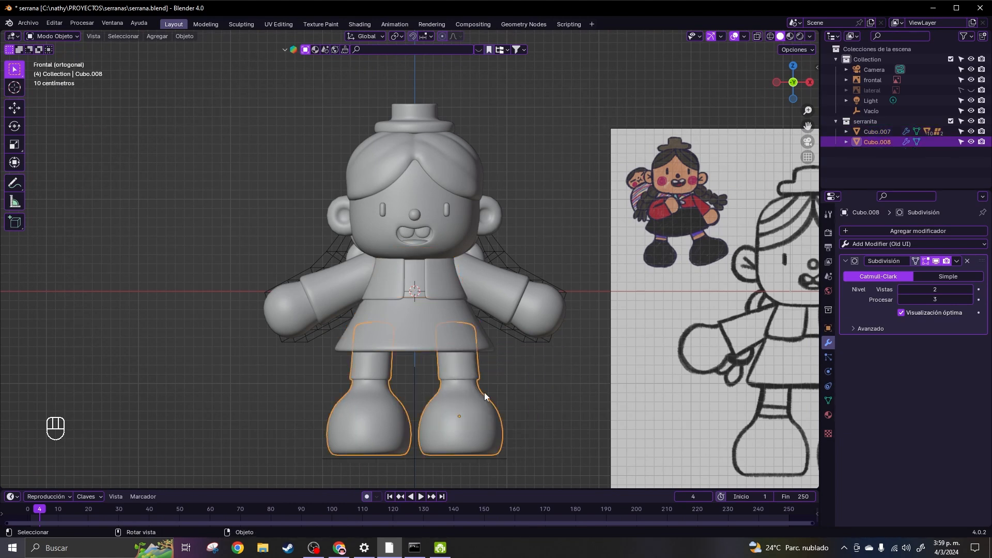
{"action": "key", "text": "ctrl+l"}
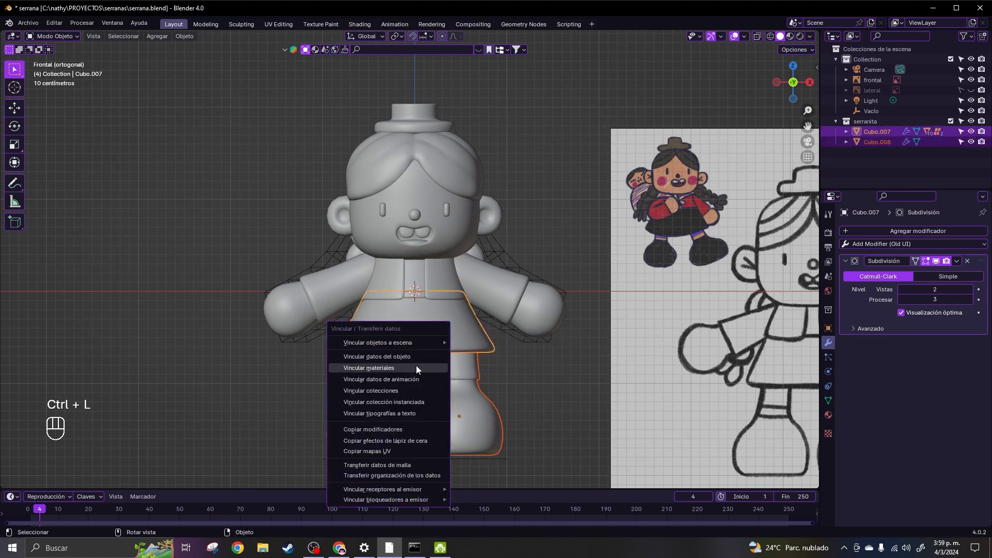
{"action": "key", "text": "ctrl+p"}
{"action": "left_click", "coordinate": [538, 388]}
{"action": "scroll", "coordinate": [465, 351], "scroll_direction": "down", "scroll_amount": 1}
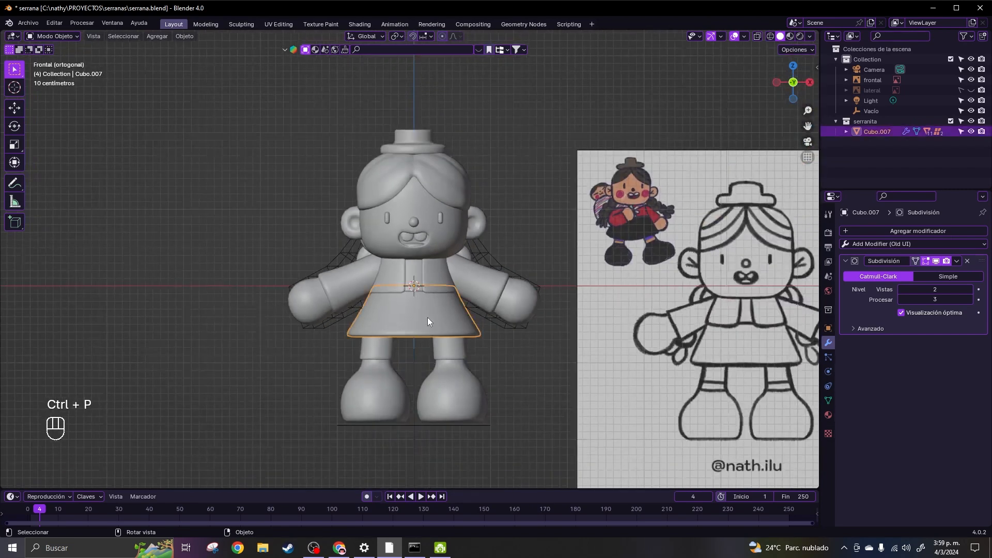
{"action": "key", "text": "g"}
{"action": "key", "text": "ctrl+z"}
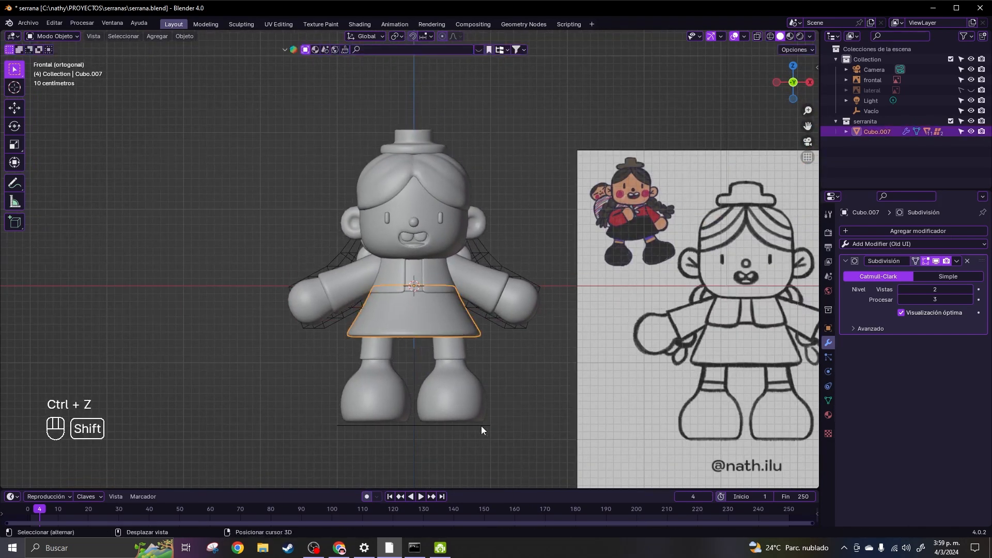
- Parent the skirt to the empty beneath the feet with the Object option
{"action": "left_click", "coordinate": [485, 426], "text": "shift"}
{"action": "key", "text": "ctrl+p"}
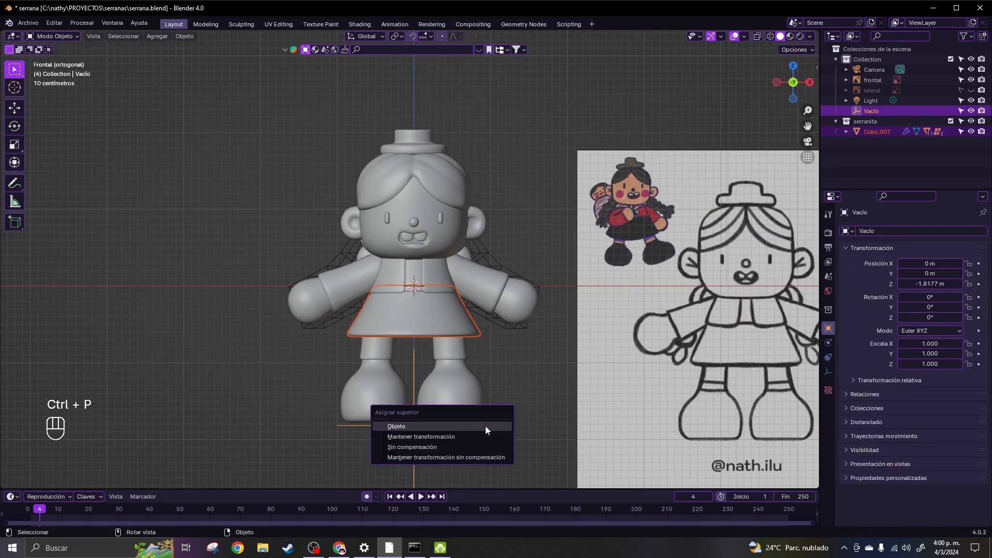
{"action": "left_click", "coordinate": [485, 426]}
- Try rotating the empty about the Z axis to spin the whole character, and undo the rotation
{"action": "left_click", "coordinate": [485, 429]}
{"action": "key", "text": "r"}
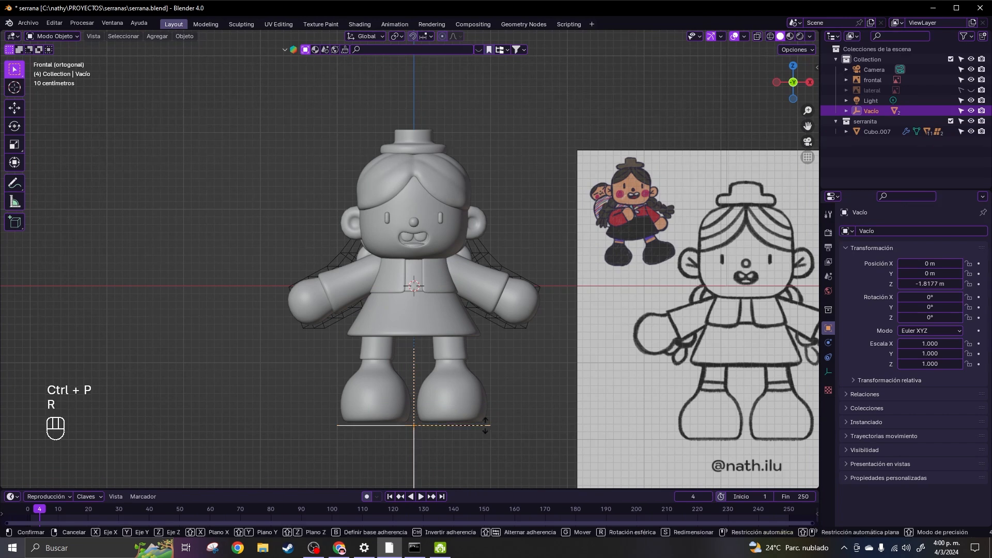
{"action": "key", "text": "z"}
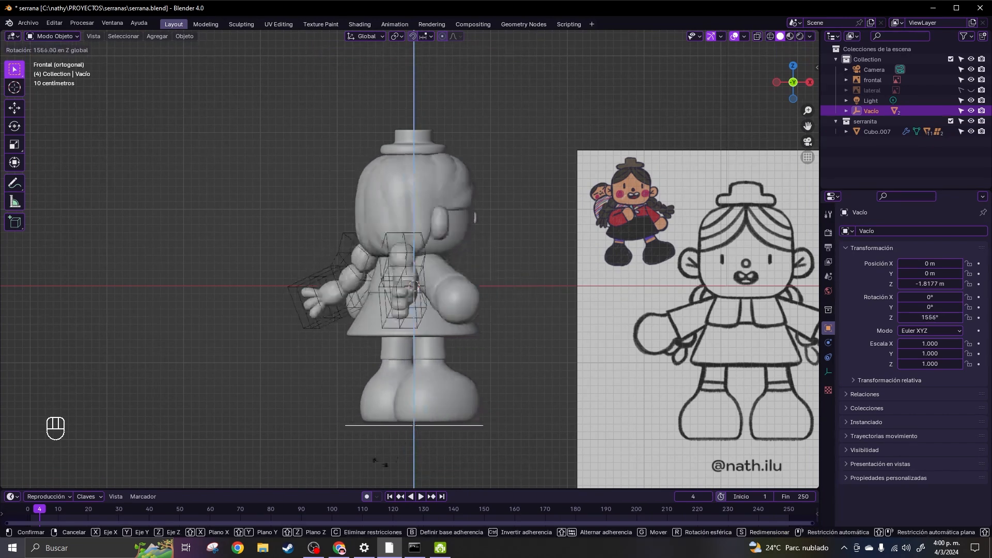
{"action": "left_click", "coordinate": [448, 452]}
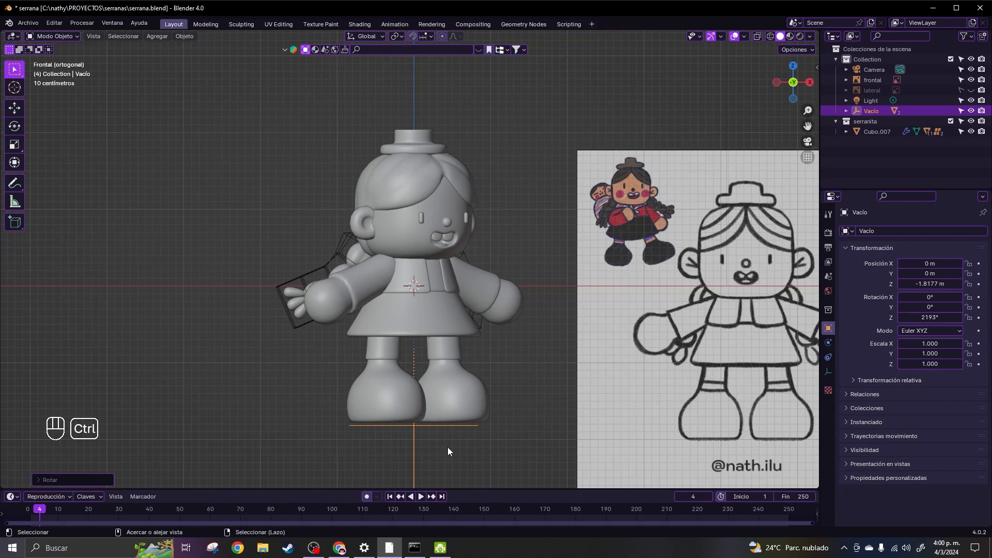
{"action": "key", "text": "ctrl+z"}
- Add a mesh cube and move it to the empty space beside the character's head
{"action": "scroll", "coordinate": [158, 188], "scroll_direction": "up", "scroll_amount": 2}
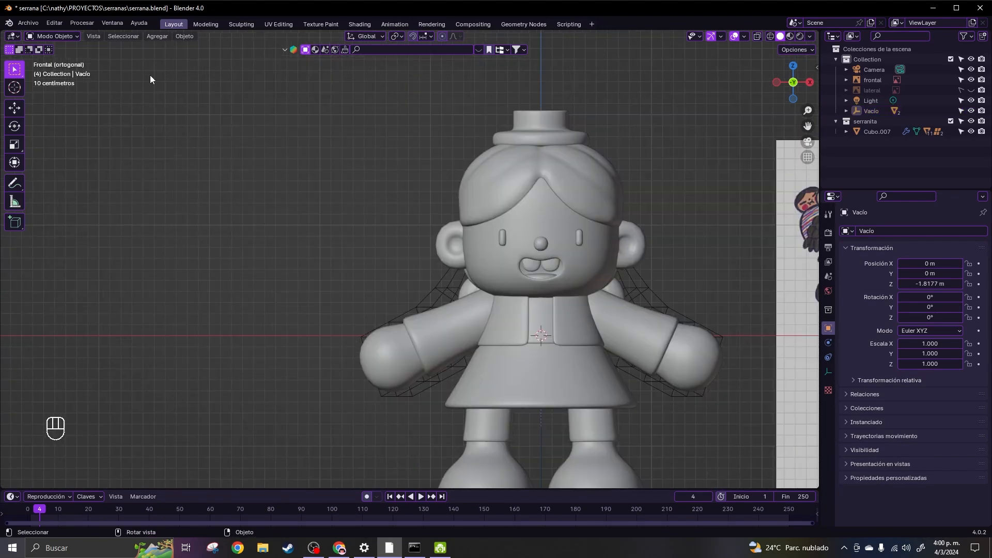
{"action": "left_click", "coordinate": [157, 36]}
{"action": "mouse_move", "coordinate": [187, 48]}
{"action": "left_click", "coordinate": [255, 58]}
{"action": "key", "text": "g"}
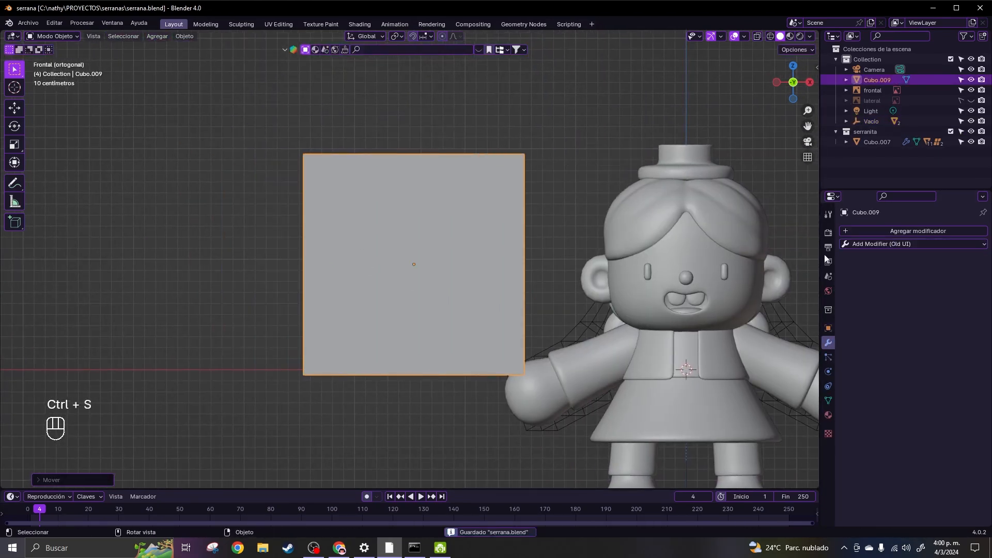
- Add a level 1 Subdivision modifier to the new cube, scale it down and reposition it beside the head
{"action": "key", "text": "ctrl+1"}
{"action": "scroll", "coordinate": [517, 369], "scroll_direction": "up", "scroll_amount": 1}
{"action": "key", "text": "s"}
{"action": "left_click", "coordinate": [514, 290]}
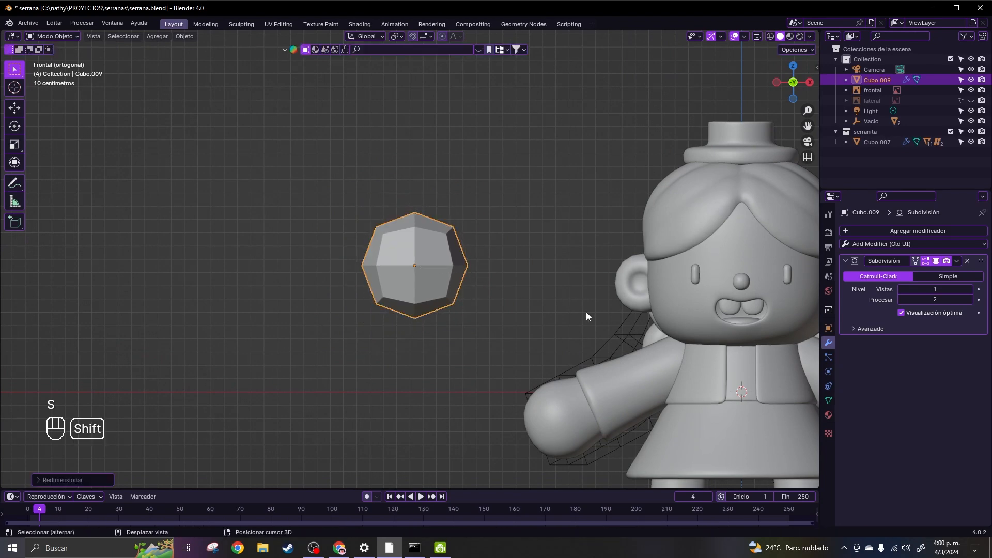
{"action": "middle_click_drag", "start_coordinate": [468, 313], "coordinate": [297, 307], "text": "shift"}
{"action": "key", "text": "g"}
{"action": "left_click", "coordinate": [403, 339]}
- Shade the new cube smooth and raise its Subdivision viewport level to 2
{"action": "right_click", "coordinate": [400, 288]}
{"action": "mouse_move", "coordinate": [404, 340]}
{"action": "middle_mouse_down", "text": "shift"}
{"action": "mouse_move", "coordinate": [432, 328]}
{"action": "mouse_move", "coordinate": [448, 304]}
{"action": "middle_mouse_up", "text": "shift"}
{"action": "left_click", "coordinate": [400, 289]}
{"action": "key", "text": "ctrl+2"}
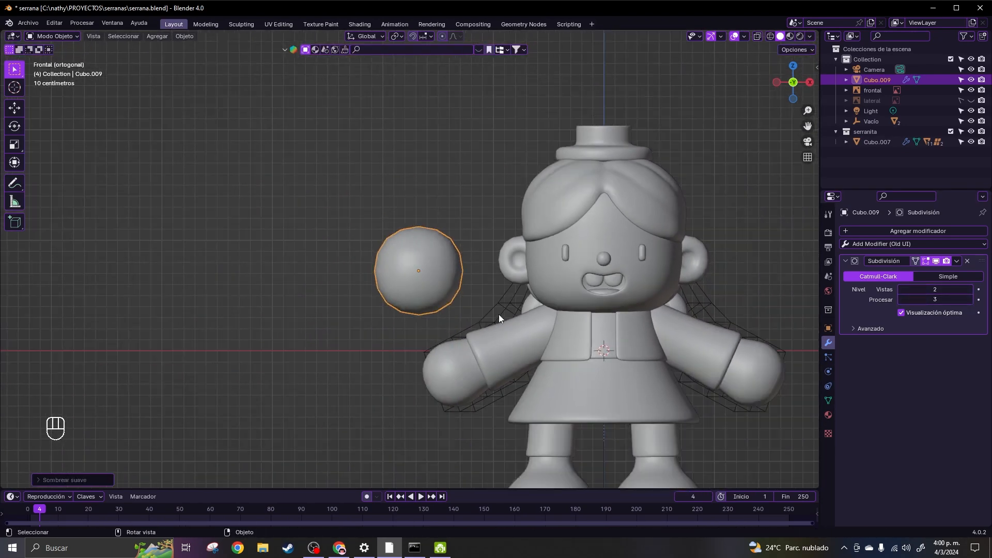
- Cut the new cube's mesh with a loop cut to make it boxier, and rescale the object slightly
{"action": "key", "text": "Tab"}
{"action": "key", "text": "ctrl+r"}
{"action": "left_click", "coordinate": [485, 269]}
{"action": "left_click", "coordinate": [488, 264]}
{"action": "key", "text": "Tab"}
{"action": "key", "text": "s"}
{"action": "left_click", "coordinate": [499, 284]}
- Scale the rounded cube's mesh in Edit Mode so that it is wider than it is tall
{"action": "scroll", "coordinate": [514, 285], "scroll_direction": "up", "scroll_amount": 4}
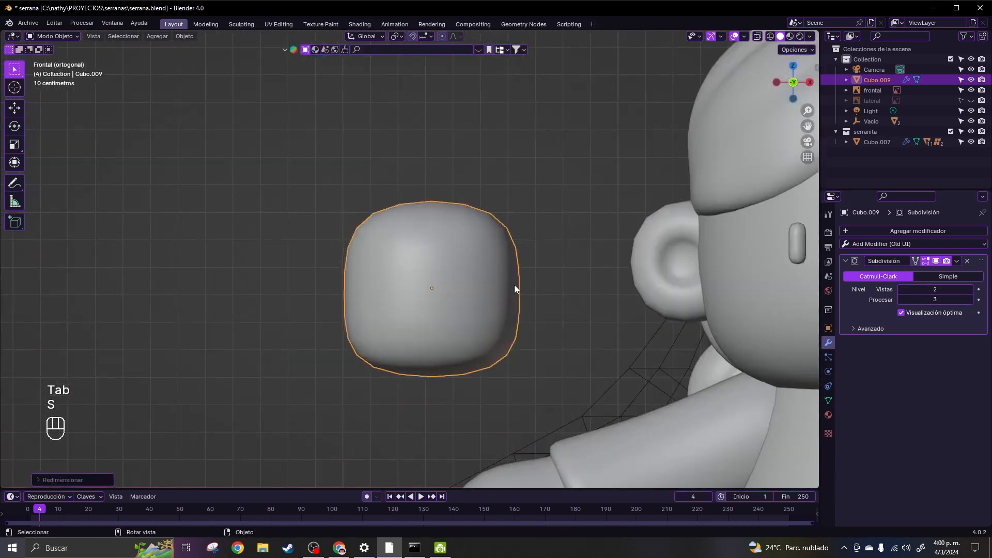
{"action": "scroll", "coordinate": [516, 284], "scroll_direction": "down", "scroll_amount": 3}
{"action": "scroll", "coordinate": [515, 285], "scroll_direction": "up", "scroll_amount": 1}
{"action": "key", "text": "Tab"}
{"action": "key", "text": "s"}
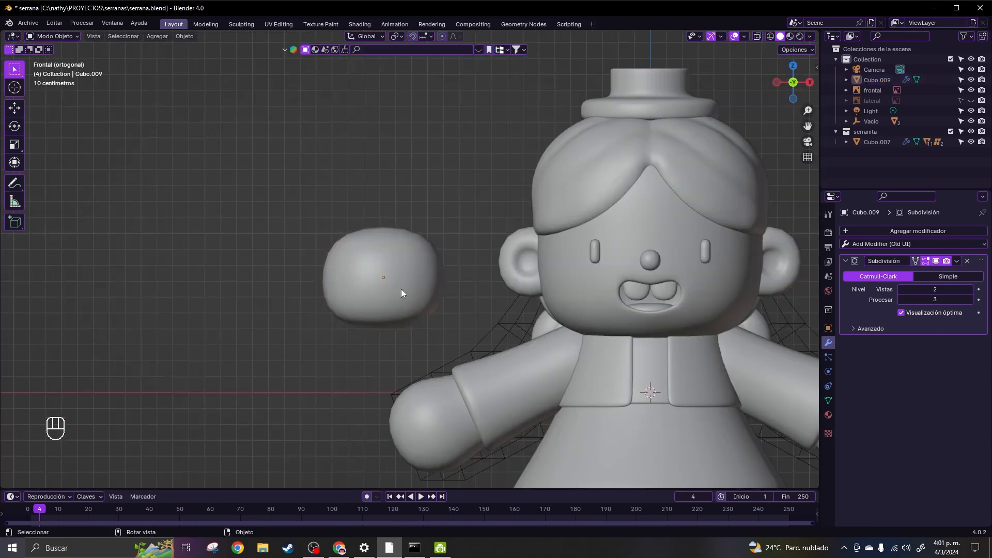
- Add a cube to the rounded head's mesh in Edit Mode and scale it down as the start of a nose
{"action": "left_click", "coordinate": [401, 290]}
{"action": "key", "text": "Tab"}
{"action": "left_click", "coordinate": [191, 36]}
{"action": "left_click", "coordinate": [225, 58]}
{"action": "key", "text": "g"}
{"action": "left_click", "coordinate": [455, 316]}
{"action": "key", "text": "s"}
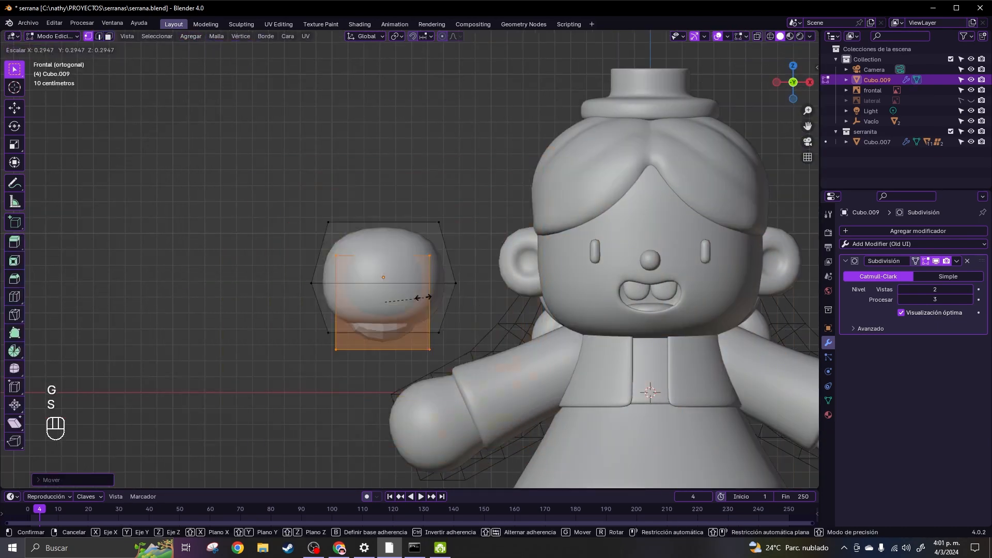
{"action": "left_click", "coordinate": [397, 305]}
- Move the small nose cube along Y and adjust its height so that it sits at the front of the face
{"action": "middle_click_drag", "start_coordinate": [396, 305], "coordinate": [486, 315]}
{"action": "key", "text": "g"}
{"action": "key", "text": "y"}
{"action": "left_click", "coordinate": [569, 324]}
{"action": "key", "text": "g"}
{"action": "left_click", "coordinate": [561, 306]}
{"action": "key", "text": "KP_1"}
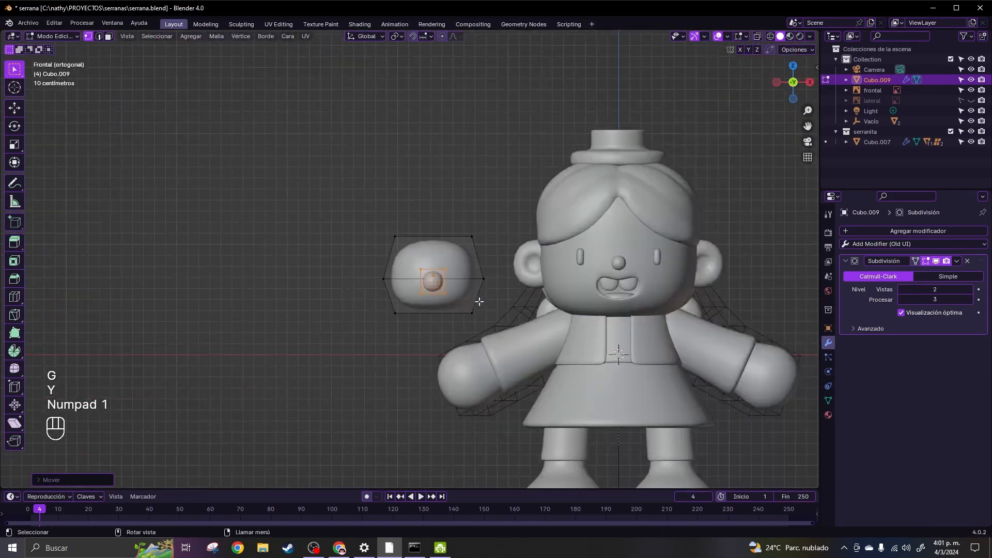
- Scale the nose cube down further and centre it along X on the face
{"action": "scroll", "coordinate": [479, 302], "scroll_direction": "up", "scroll_amount": 7}
{"action": "key", "text": "s"}
{"action": "key", "text": "g"}
{"action": "key", "text": "x"}
{"action": "left_click", "coordinate": [509, 325]}
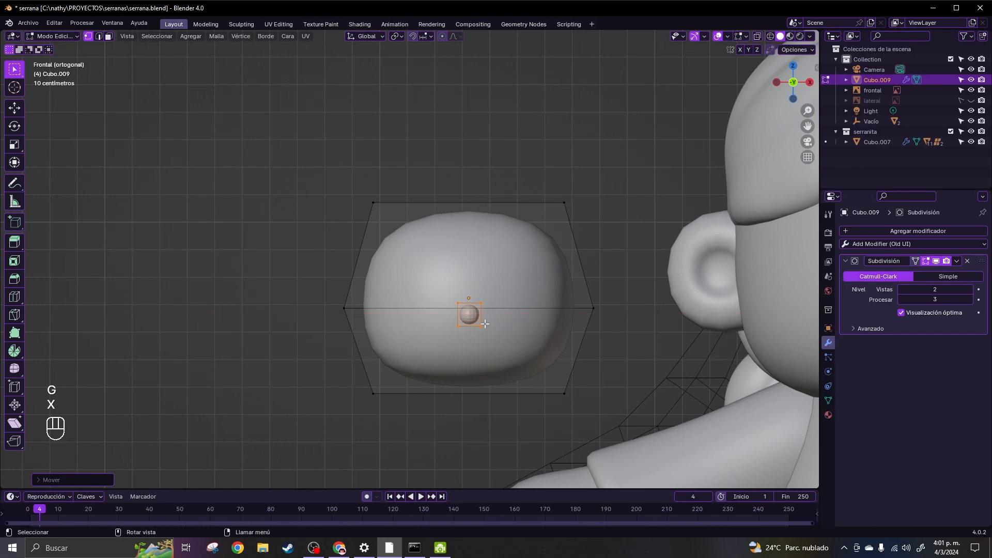
- Save the file and adjust the nose's depth along Y against the front of the face
{"action": "key", "text": "Tab"}
{"action": "key", "text": "Tab"}
{"action": "key", "text": "ctrl+s"}
{"action": "middle_click_drag", "start_coordinate": [510, 325], "coordinate": [516, 355]}
{"action": "key", "text": "g"}
{"action": "key", "text": "y"}
{"action": "left_click", "coordinate": [600, 330]}
- Duplicate the head object in place and apply the Subdivision modifier on the copy
{"action": "scroll", "coordinate": [517, 355], "scroll_direction": "down", "scroll_amount": 2}
{"action": "key", "text": "Tab"}
{"action": "key", "text": "shift+d"}
{"action": "key", "text": "Escape"}
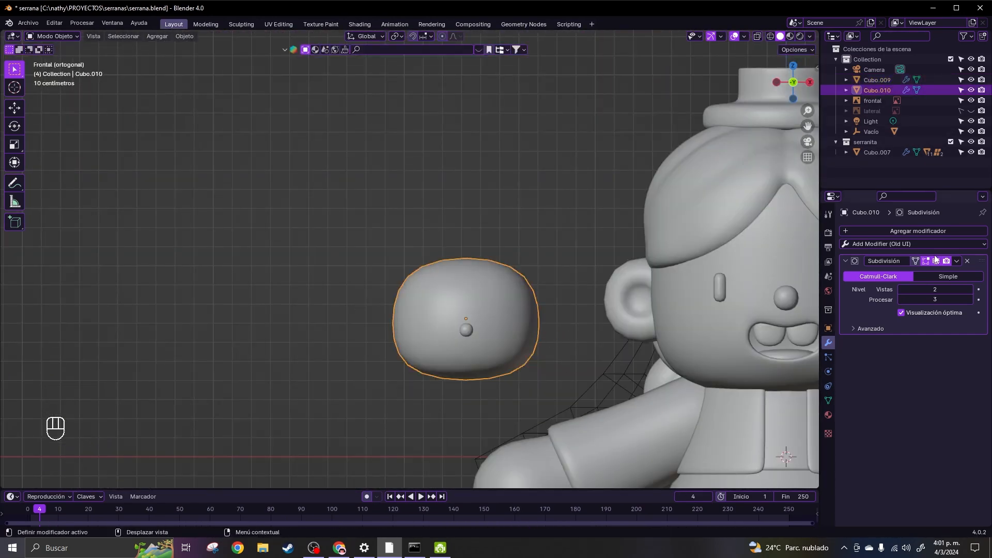
{"action": "key", "text": "ctrl+a"}
- Delete the nose geometry from the duplicated mesh
{"action": "key", "text": "Tab"}
{"action": "middle_click_drag", "start_coordinate": [605, 345], "coordinate": [524, 338]}
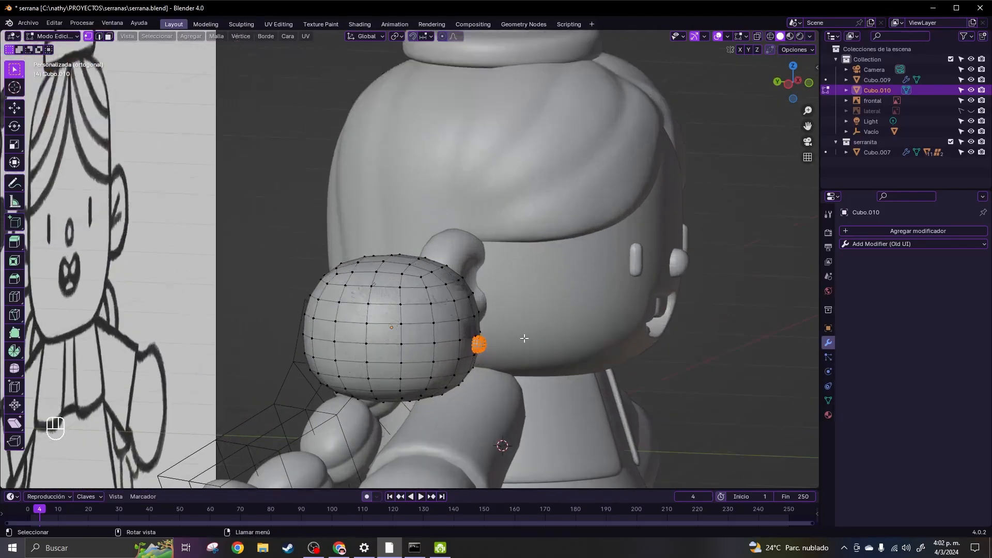
{"action": "scroll", "coordinate": [524, 338], "scroll_direction": "up", "scroll_amount": 2}
{"action": "key", "text": "x"}
{"action": "left_click", "coordinate": [516, 406]}
- Delete the lower front faces of the duplicated mesh to open the face area below the hair
{"action": "middle_click_drag", "start_coordinate": [516, 406], "coordinate": [450, 398]}
{"action": "key", "text": "3"}
{"action": "left_click", "coordinate": [297, 385]}
{"action": "key", "text": "KP_1"}
{"action": "left_click_drag", "start_coordinate": [282, 312], "coordinate": [384, 351]}
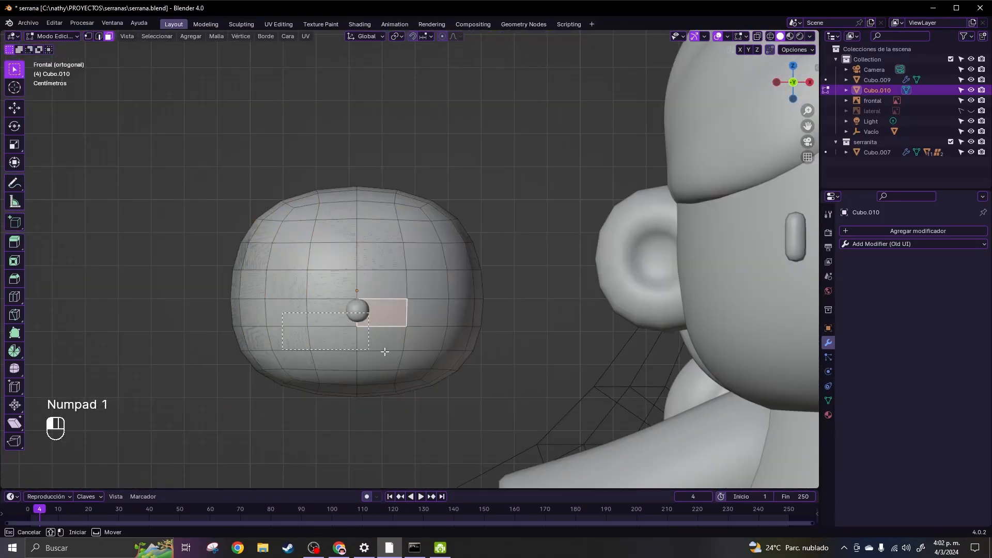
{"action": "middle_click_drag", "start_coordinate": [433, 359], "coordinate": [334, 311]}
{"action": "left_click_drag", "start_coordinate": [334, 311], "coordinate": [428, 398], "text": "shift"}
{"action": "key", "text": "x"}
{"action": "left_click", "coordinate": [425, 395]}
- Delete the remaining faces at both sides of the face opening to widen it
{"action": "key", "text": "KP_1"}
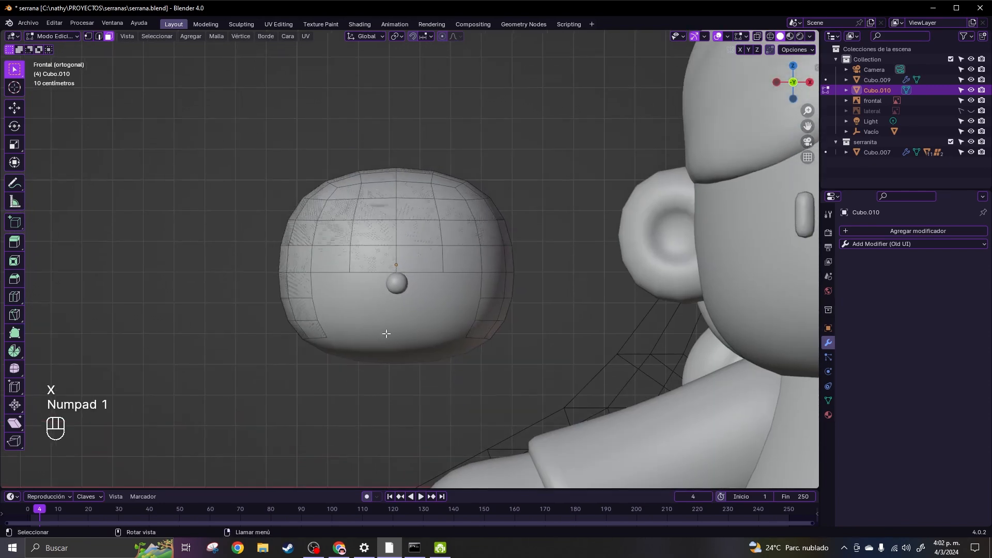
{"action": "left_click", "coordinate": [490, 291], "text": "shift"}
{"action": "key", "text": "x"}
{"action": "left_click", "coordinate": [488, 320]}
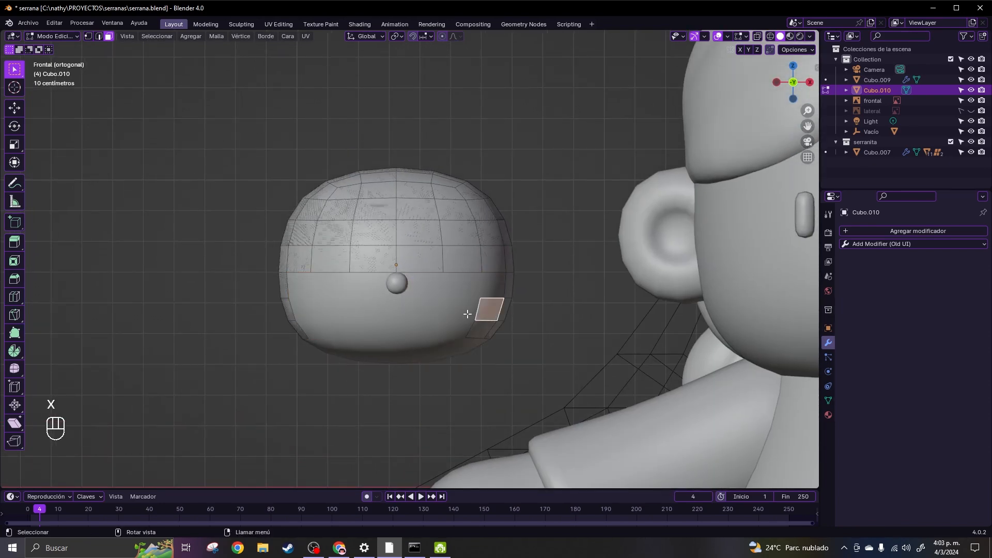
{"action": "middle_click_drag", "start_coordinate": [490, 311], "coordinate": [514, 332]}
{"action": "key", "text": "KP_1"}
{"action": "key", "text": "x"}
{"action": "left_click", "coordinate": [472, 339]}
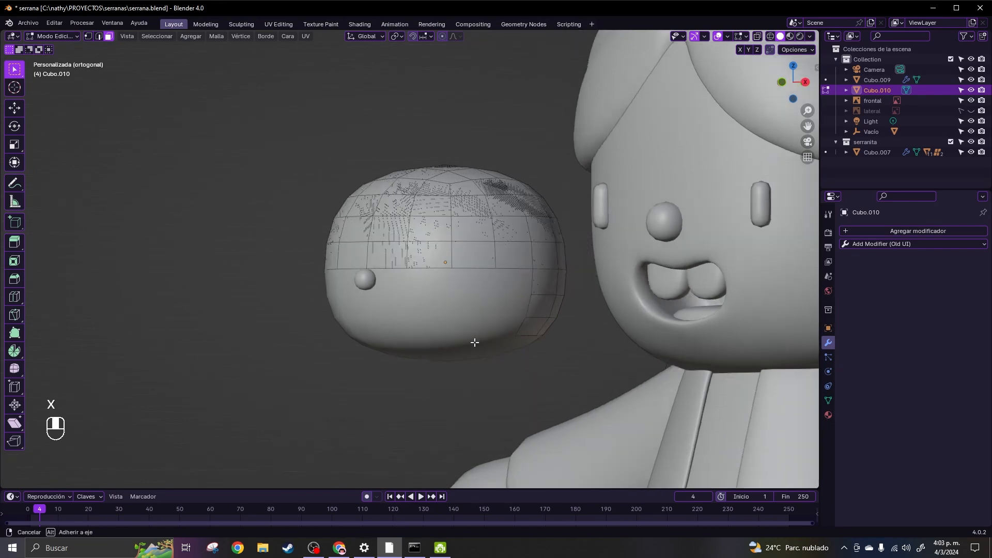
- Rip the centre-front vertices of the hair mesh apart to open a parting above the nose
{"action": "key", "text": "KP_1"}
{"action": "key", "text": "1"}
{"action": "scroll", "coordinate": [392, 231], "scroll_direction": "up", "scroll_amount": 3}
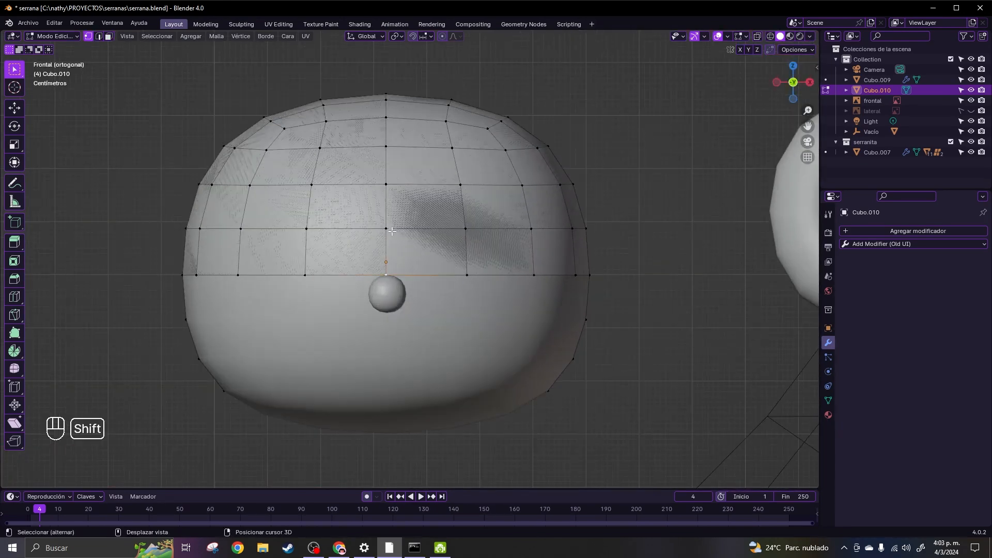
{"action": "key", "text": "v"}
{"action": "key", "text": "x"}
{"action": "left_click", "coordinate": [433, 237]}
{"action": "left_click", "coordinate": [386, 188]}
{"action": "key", "text": "x"}
{"action": "left_click", "coordinate": [392, 253]}
- Move the bottom corner vertices of the parting up and outward to slope its lower edges
{"action": "middle_click_drag", "start_coordinate": [392, 253], "coordinate": [401, 273]}
{"action": "left_click", "coordinate": [364, 271]}
{"action": "left_click", "coordinate": [399, 272]}
{"action": "key", "text": "g"}
{"action": "left_click", "coordinate": [428, 257]}
{"action": "key", "text": "KP_1"}
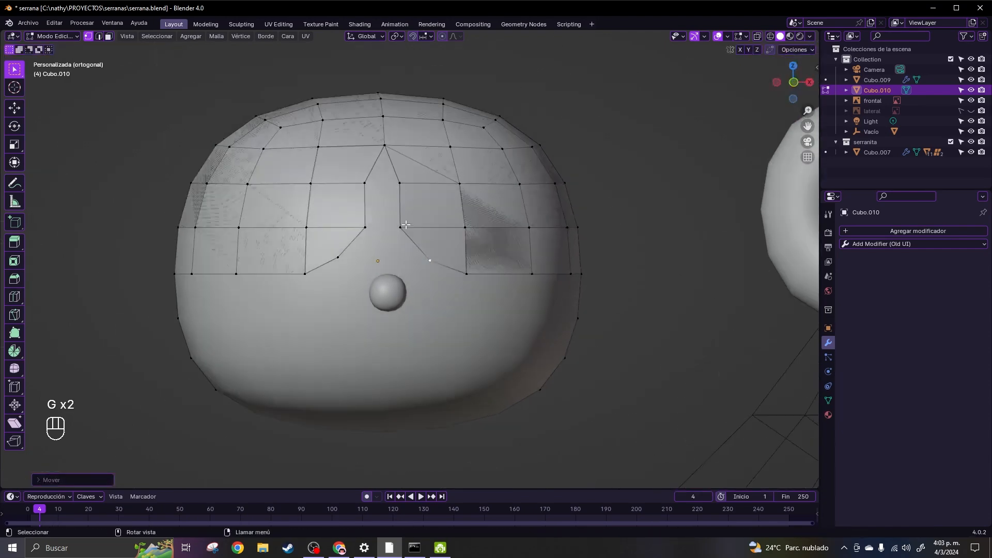
- Narrow the top of the parting and reshape its right edge by moving the vertices
{"action": "left_click", "coordinate": [366, 184]}
{"action": "key", "text": "g"}
{"action": "left_click", "coordinate": [376, 184]}
{"action": "left_click", "coordinate": [400, 184]}
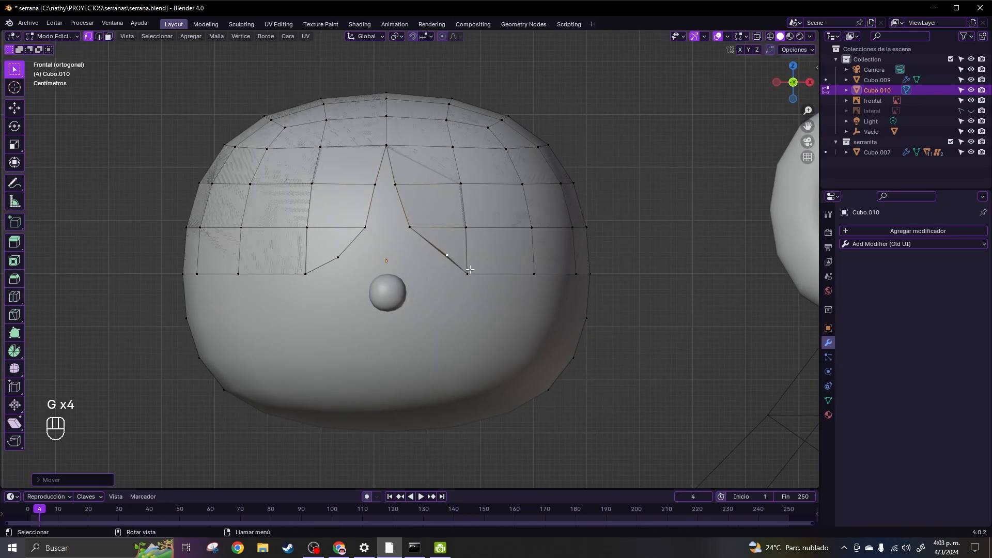
{"action": "key", "text": "g"}
{"action": "left_click", "coordinate": [459, 271]}
- Reposition the fringe vertices on both sides of the parting to smooth the hairline's curve
{"action": "middle_click_drag", "start_coordinate": [486, 264], "coordinate": [448, 264]}
{"action": "left_click", "coordinate": [496, 245]}
{"action": "key", "text": "g"}
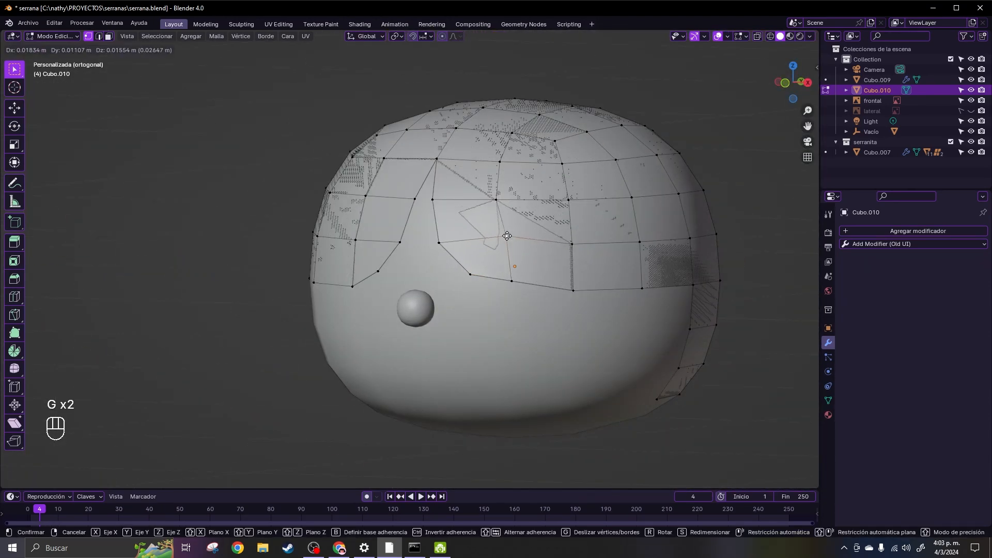
{"action": "left_click", "coordinate": [508, 235]}
{"action": "middle_click_drag", "start_coordinate": [507, 235], "coordinate": [632, 300]}
{"action": "left_click", "coordinate": [581, 271]}
{"action": "key", "text": "g"}
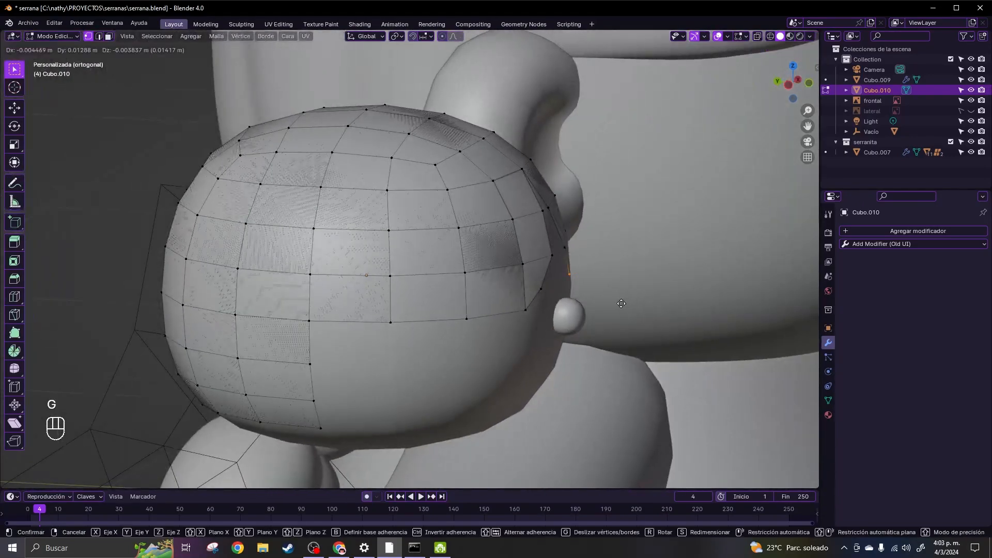
{"action": "left_click", "coordinate": [621, 303]}
{"action": "key", "text": "KP_1"}
{"action": "left_click", "coordinate": [445, 264]}
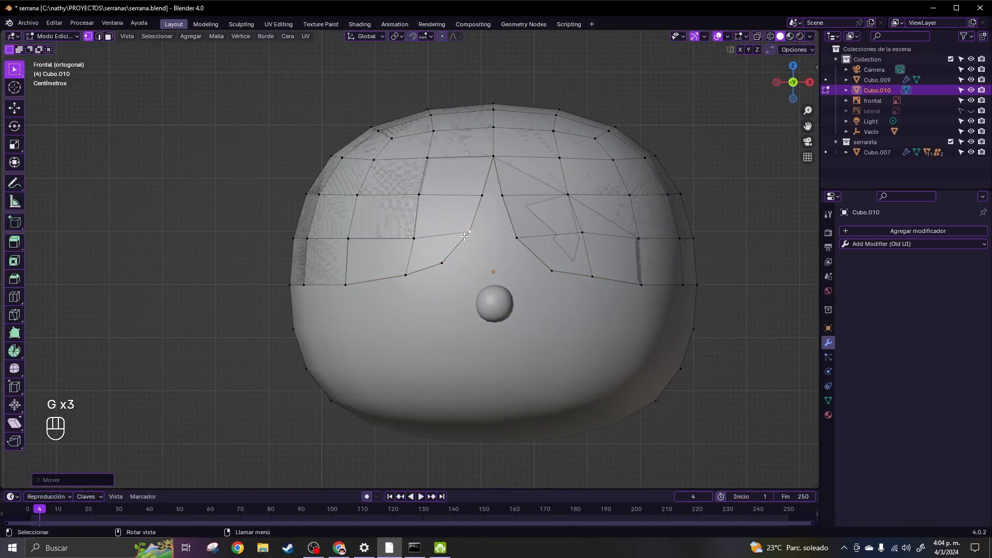
- Delete the lower side faces of the hair mesh to step the hairline back beside the face
{"action": "middle_click_drag", "start_coordinate": [445, 265], "coordinate": [377, 320]}
{"action": "left_click", "coordinate": [248, 374]}
{"action": "key", "text": "x"}
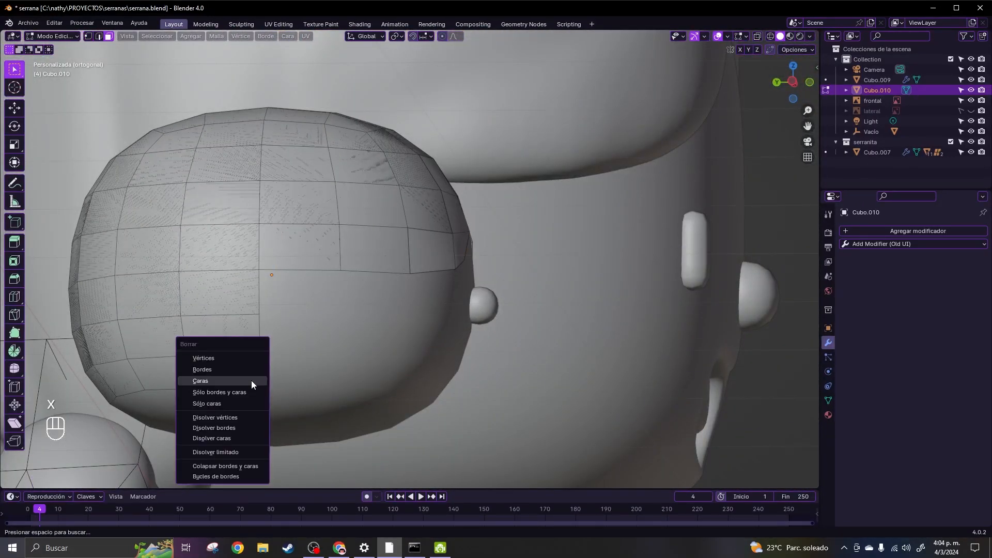
{"action": "left_click", "coordinate": [251, 382]}
{"action": "left_click", "coordinate": [253, 341]}
{"action": "key", "text": "x"}
{"action": "left_click", "coordinate": [254, 345]}
- Move the corner vertex of the side hairline down and inward to soften the step
{"action": "left_click", "coordinate": [256, 313]}
{"action": "key", "text": "g"}
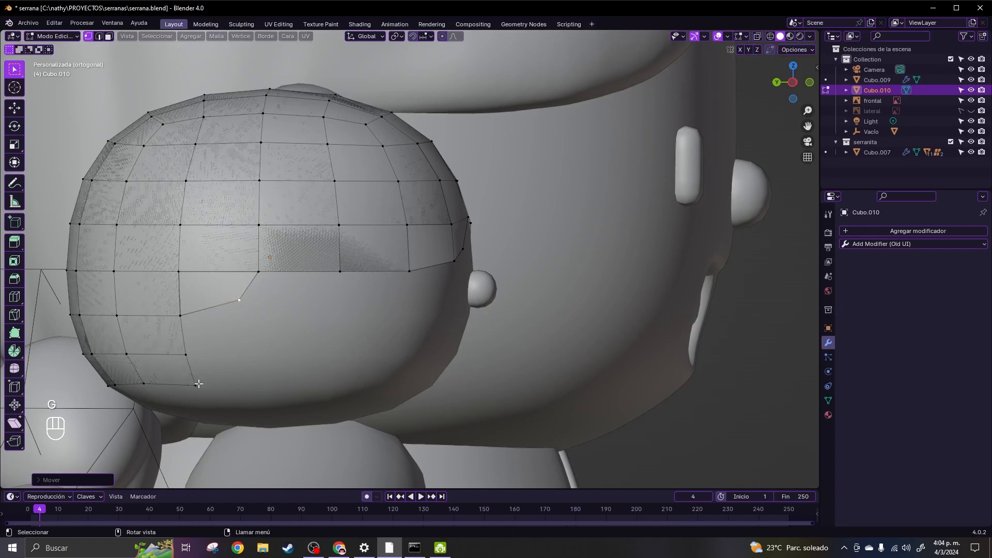
{"action": "left_click", "coordinate": [241, 300]}
{"action": "middle_click_drag", "start_coordinate": [241, 300], "coordinate": [456, 346]}
{"action": "key", "text": "KP_1"}
- Delete the right half of the hair mesh, selecting through it with X-ray on
{"action": "key", "text": "Tab"}
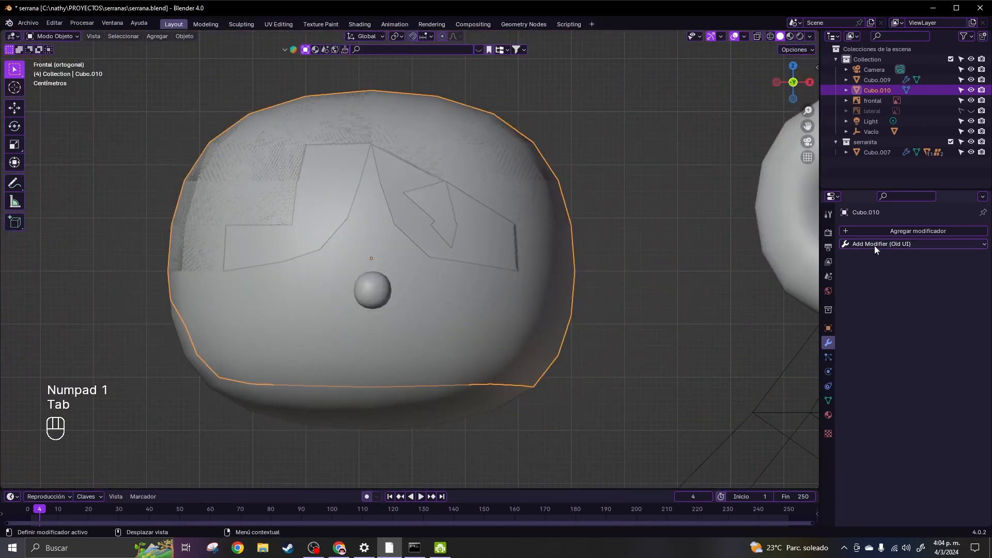
{"action": "middle_click_drag", "start_coordinate": [720, 310], "coordinate": [620, 316]}
{"action": "key", "text": "KP_1"}
{"action": "key", "text": "Tab"}
{"action": "scroll", "coordinate": [599, 306], "scroll_direction": "up", "scroll_amount": 3}
{"action": "scroll", "coordinate": [599, 306], "scroll_direction": "down", "scroll_amount": 4}
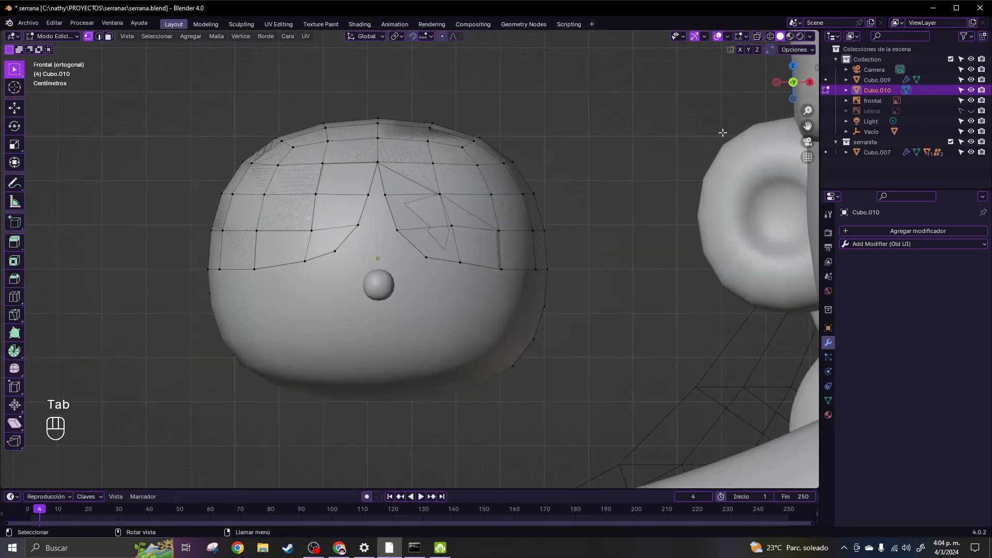
{"action": "key", "text": "alt+z"}
{"action": "left_click_drag", "start_coordinate": [394, 111], "coordinate": [569, 381]}
{"action": "key", "text": "x"}
{"action": "left_click", "coordinate": [510, 342]}
- Add Mirror, Solidify and Subdivision Surface modifiers to the half hair mesh
{"action": "left_click", "coordinate": [915, 244]}
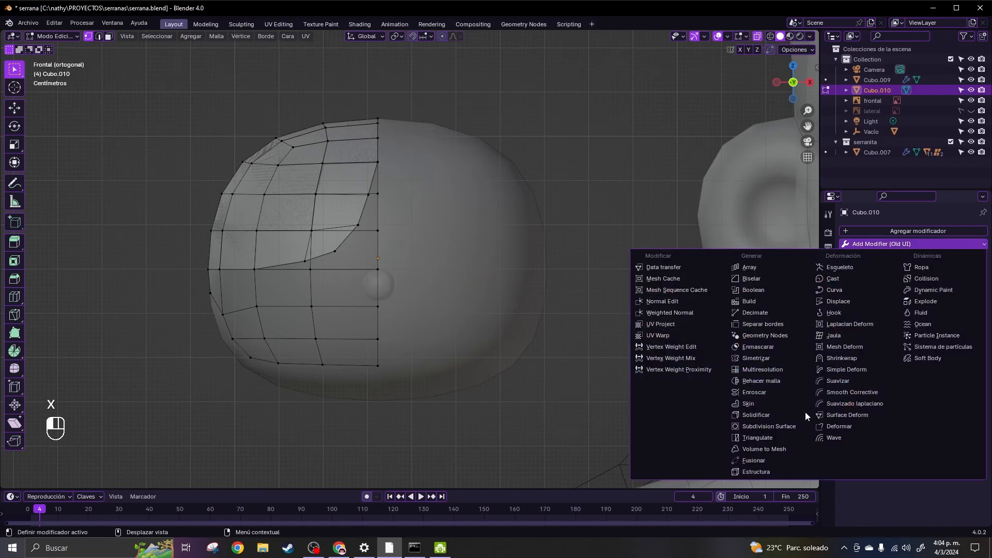
{"action": "left_click", "coordinate": [770, 359]}
{"action": "left_click", "coordinate": [915, 244]}
{"action": "left_click", "coordinate": [747, 415]}
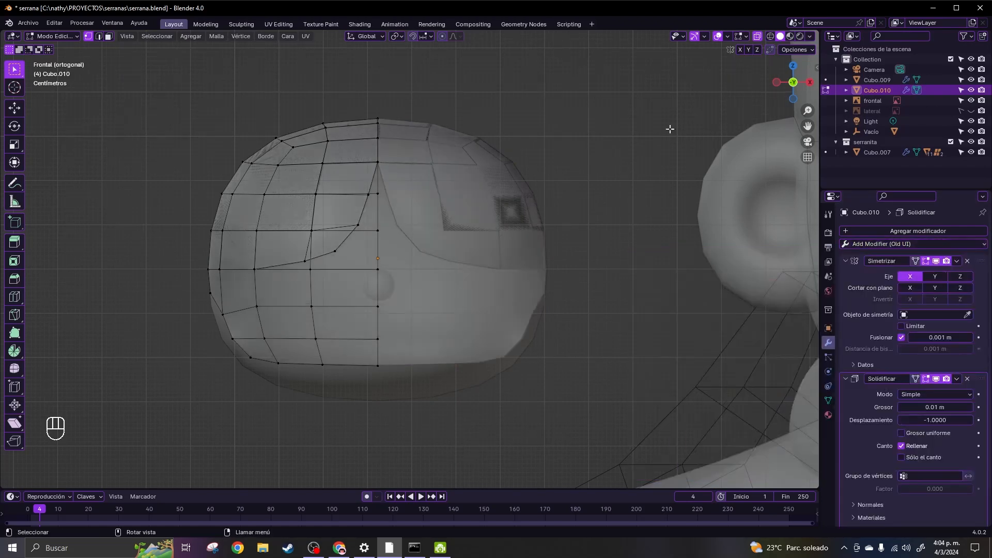
{"action": "left_click", "coordinate": [915, 244]}
{"action": "left_click", "coordinate": [746, 426]}
- Enable even thickness on the Solidify modifier and set its thickness to -0.14 m
{"action": "scroll", "coordinate": [880, 444], "scroll_direction": "down", "scroll_amount": 1}
{"action": "left_click", "coordinate": [901, 412]}
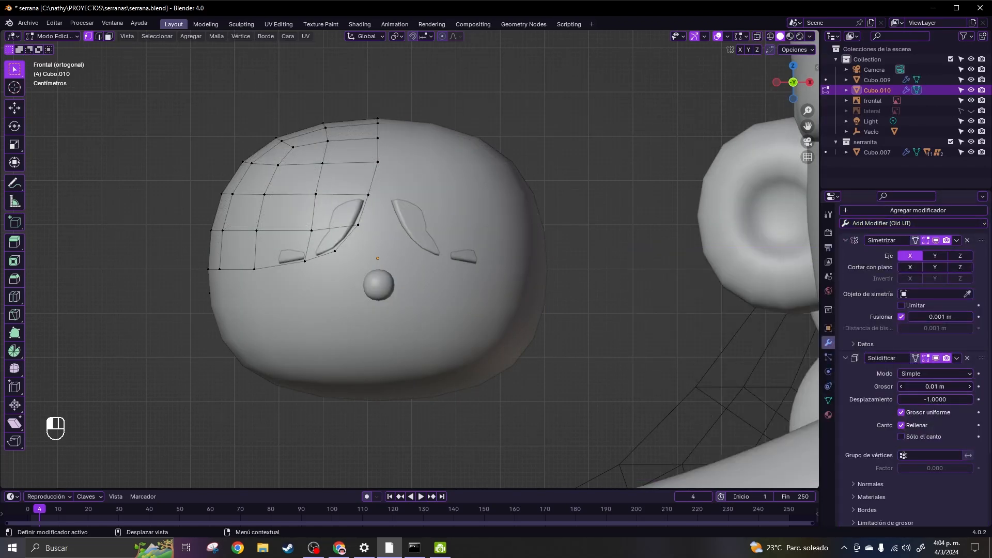
{"action": "left_click_drag", "start_coordinate": [935, 387], "coordinate": [884, 387]}
- Scale the hair object down to about 0.95 so that it fits closer to the head
{"action": "key", "text": "Tab"}
{"action": "key", "text": "s"}
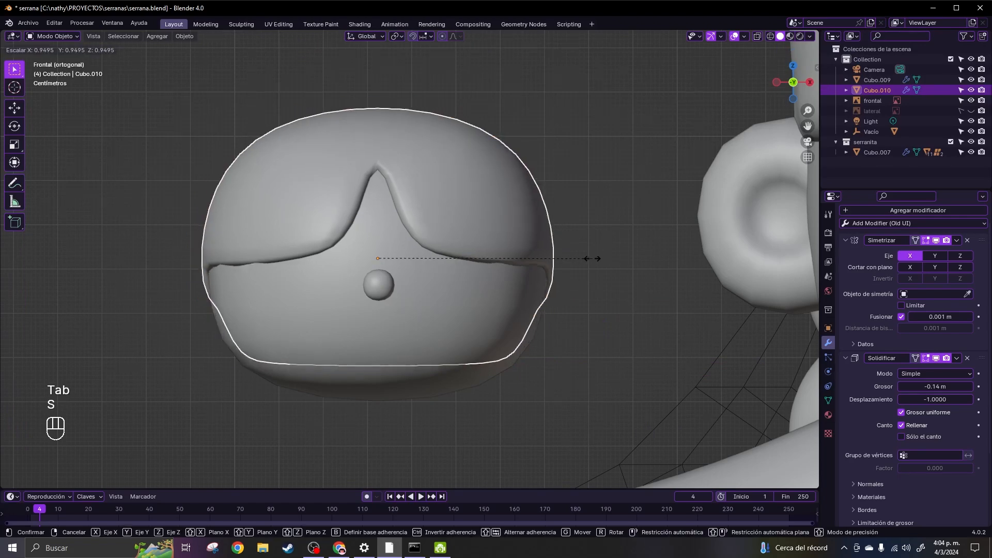
{"action": "left_click", "coordinate": [590, 257]}
{"action": "middle_click_drag", "start_coordinate": [589, 257], "coordinate": [631, 304]}
{"action": "key", "text": "KP_1"}
- Extrude vertices downward from the hair's side edge to extend the hair beside the face
{"action": "middle_click_drag", "start_coordinate": [489, 294], "coordinate": [551, 308], "text": "shift"}
{"action": "middle_click_drag", "start_coordinate": [432, 316], "coordinate": [547, 319]}
{"action": "left_click", "coordinate": [792, 83]}
{"action": "key", "text": "Tab"}
{"action": "left_click", "coordinate": [572, 349]}
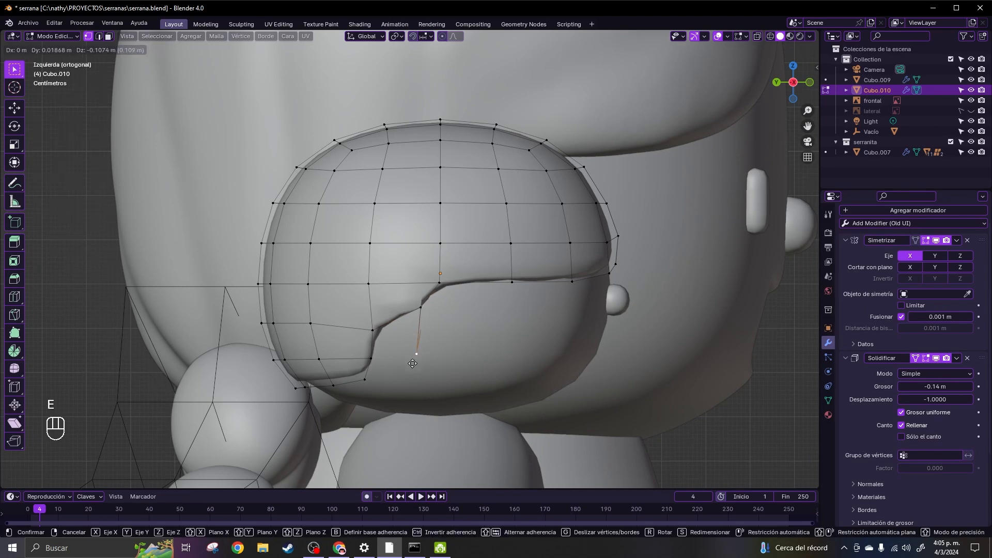
{"action": "mouse_move", "coordinate": [414, 344]}
{"action": "middle_mouse_down"}
{"action": "mouse_move", "coordinate": [362, 333]}
{"action": "mouse_move", "coordinate": [476, 361]}
{"action": "mouse_move", "coordinate": [412, 355]}
{"action": "middle_mouse_up"}
{"action": "key", "text": "e"}
{"action": "left_click", "coordinate": [406, 391]}
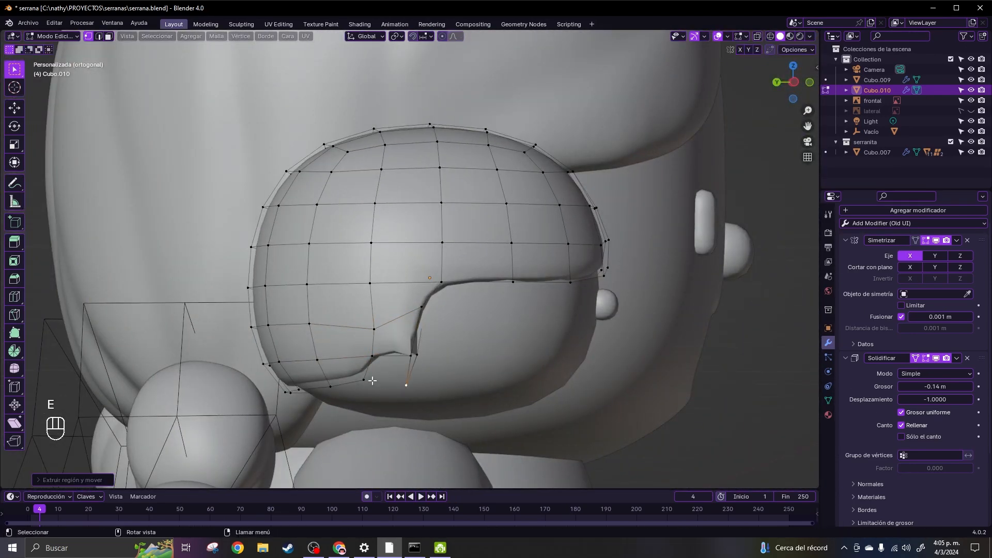
- Move the extruded vertices up and back to shape the new side section of the hair
{"action": "left_click", "coordinate": [402, 388]}
{"action": "key", "text": "g"}
{"action": "left_click", "coordinate": [399, 378]}
{"action": "key", "text": "g"}
{"action": "left_click", "coordinate": [420, 332]}
- Adjust the side section's vertices from a front angle so that they follow the head's surface
{"action": "middle_click_drag", "start_coordinate": [420, 332], "coordinate": [331, 341]}
{"action": "key", "text": "g"}
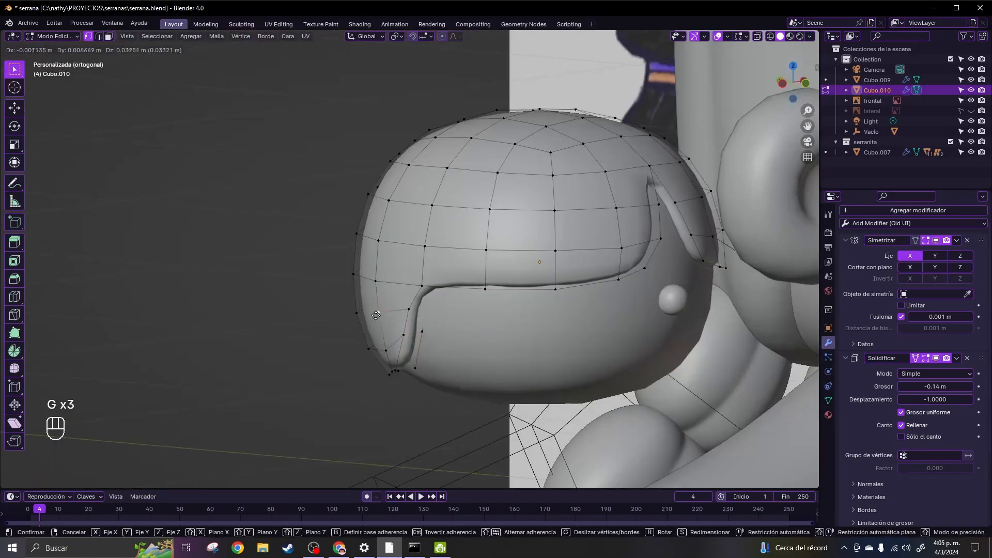
{"action": "left_click", "coordinate": [401, 365]}
{"action": "key", "text": "g"}
{"action": "left_click", "coordinate": [407, 361]}
- Slide the inner vertices of the side section along their edges to even out the faces
{"action": "middle_click_drag", "start_coordinate": [407, 362], "coordinate": [386, 352]}
{"action": "left_click", "coordinate": [384, 347]}
{"action": "key", "text": "g"}
{"action": "key", "text": "g"}
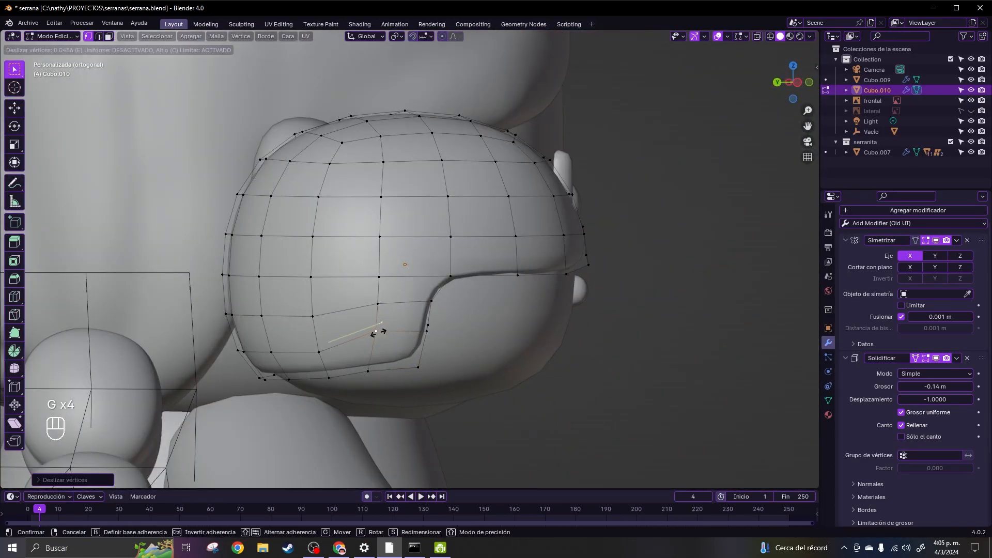
{"action": "left_click", "coordinate": [378, 334]}
- Reposition the front edge vertices of the side section to smooth its vertical hairline
{"action": "key", "text": "g"}
{"action": "left_click", "coordinate": [405, 364]}
{"action": "left_click", "coordinate": [427, 331]}
{"action": "key", "text": "g"}
{"action": "left_click", "coordinate": [431, 302]}
{"action": "key", "text": "g"}
{"action": "left_click", "coordinate": [448, 306]}
- Move the selected side-edge vertices in the front view to align the hair's outline with the head
{"action": "middle_click_drag", "start_coordinate": [448, 305], "coordinate": [381, 350]}
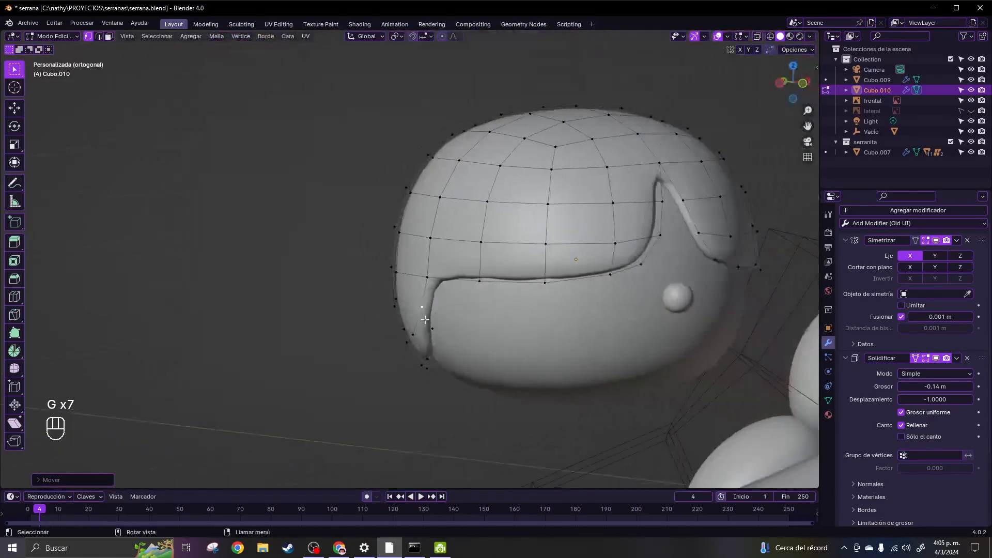
{"action": "key", "text": "KP_1"}
{"action": "key", "text": "g"}
{"action": "left_click", "coordinate": [381, 314]}
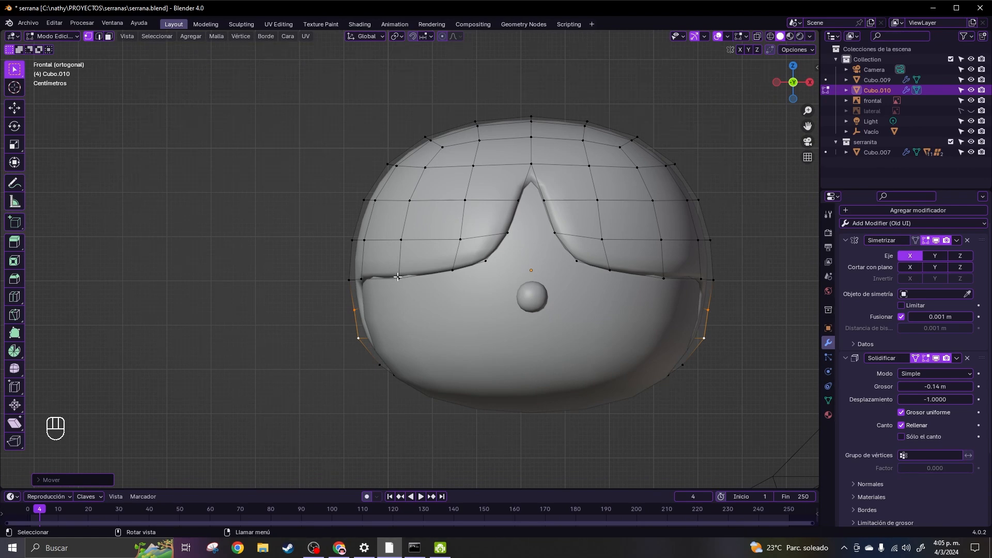
- Reposition the fringe edge vertices beside the central parting and slide the next one along its edge to smooth the curve
{"action": "key", "text": "g"}
{"action": "left_click", "coordinate": [459, 228]}
{"action": "left_click", "coordinate": [488, 261]}
{"action": "key", "text": "g"}
{"action": "key", "text": "g"}
{"action": "left_click", "coordinate": [505, 235]}
- Slide the outer lower fringe vertices along their edges to even the hairline, and return to Object Mode in front view
{"action": "left_click", "coordinate": [453, 270]}
{"action": "key", "text": "g"}
{"action": "key", "text": "g"}
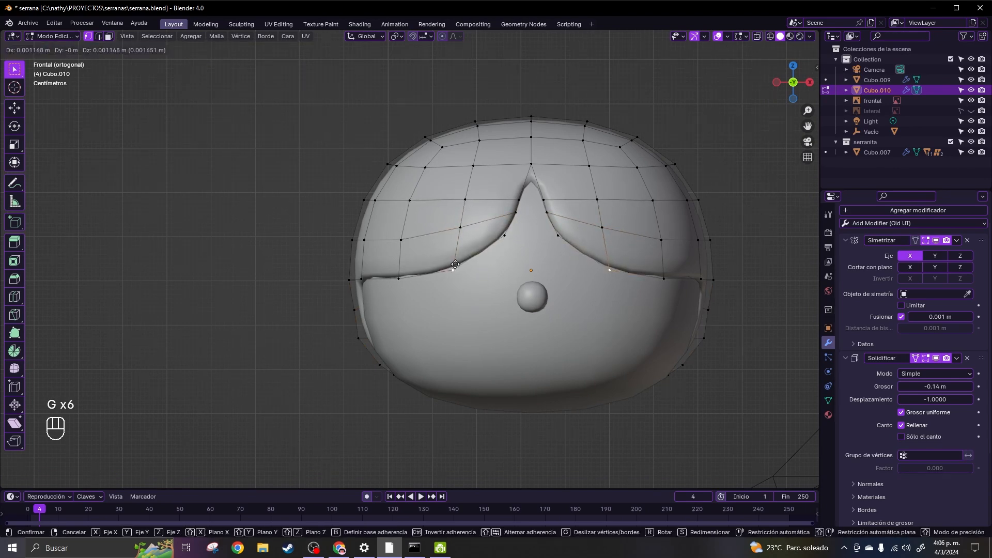
{"action": "left_click", "coordinate": [456, 249]}
{"action": "left_click", "coordinate": [399, 279]}
{"action": "key", "text": "g"}
{"action": "key", "text": "g"}
{"action": "left_click", "coordinate": [364, 257]}
{"action": "middle_click_drag", "start_coordinate": [364, 256], "coordinate": [405, 281]}
{"action": "key", "text": "KP_1"}
{"action": "key", "text": "Tab"}
- Duplicate the large head's eyes and place the copy on the small head's face
{"action": "scroll", "coordinate": [970, 502], "scroll_direction": "down", "scroll_amount": 3}
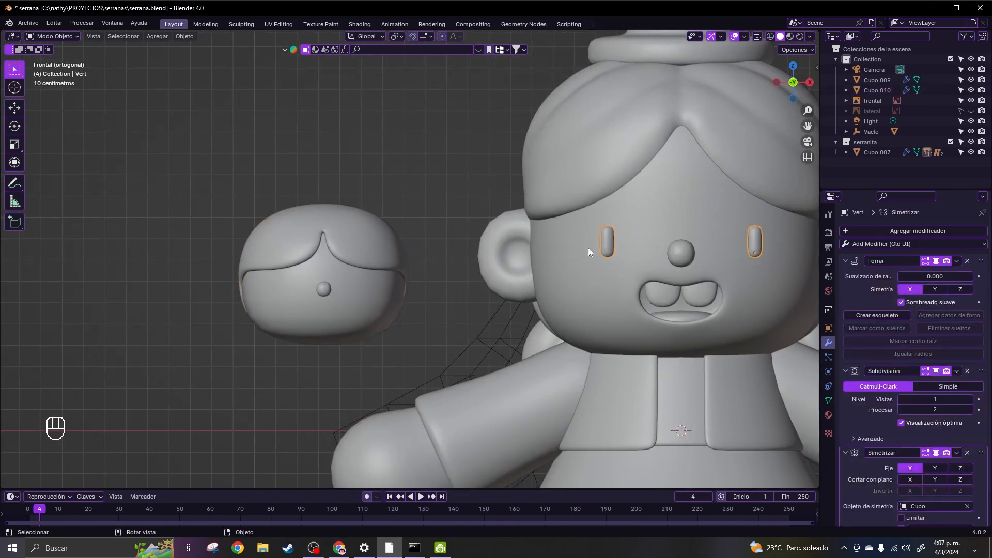
{"action": "key", "text": "shift+d"}
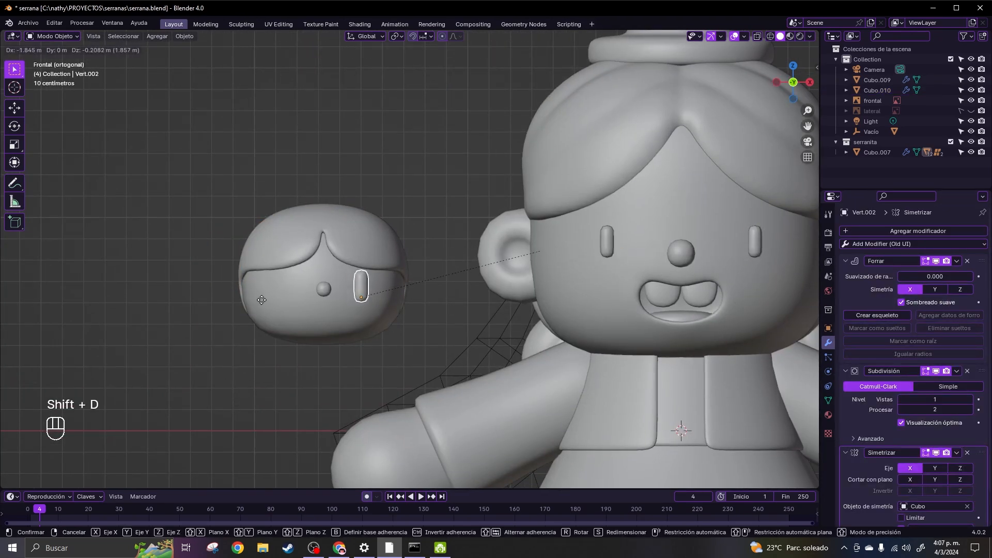
{"action": "left_click", "coordinate": [392, 308]}
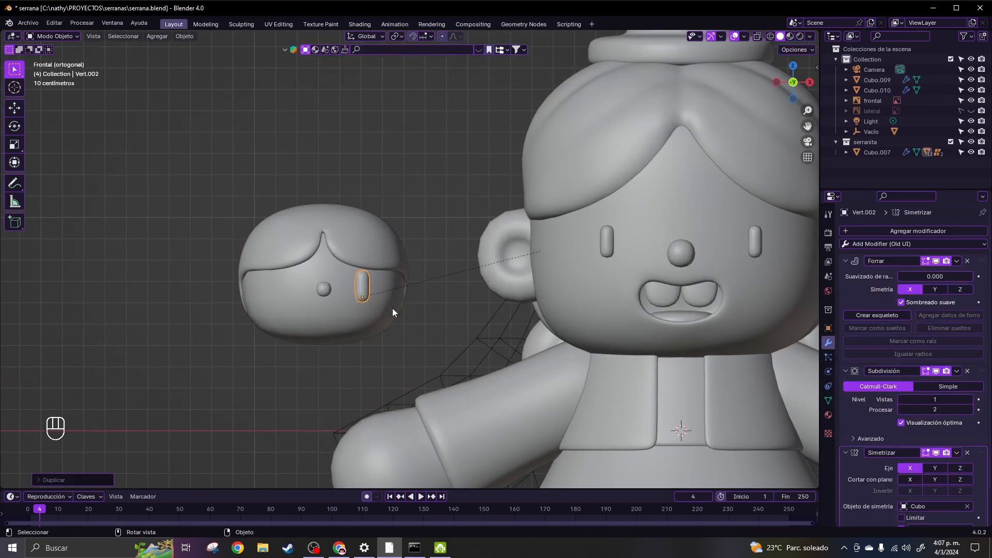
- Clear the parent of the copied eye and the large head while keeping their transformation
{"action": "left_click", "coordinate": [590, 280], "text": "shift"}
{"action": "key", "text": "alt+p"}
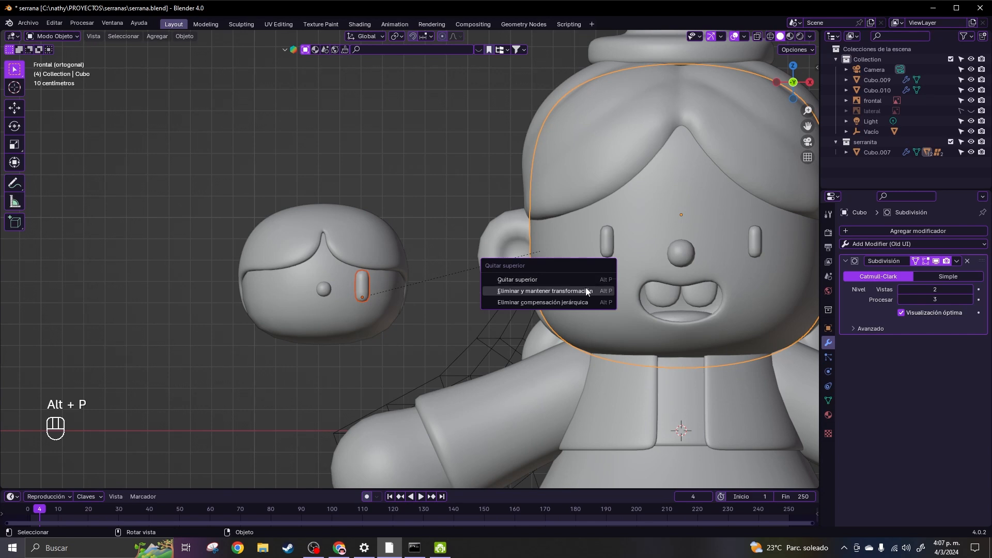
{"action": "left_click", "coordinate": [522, 321]}
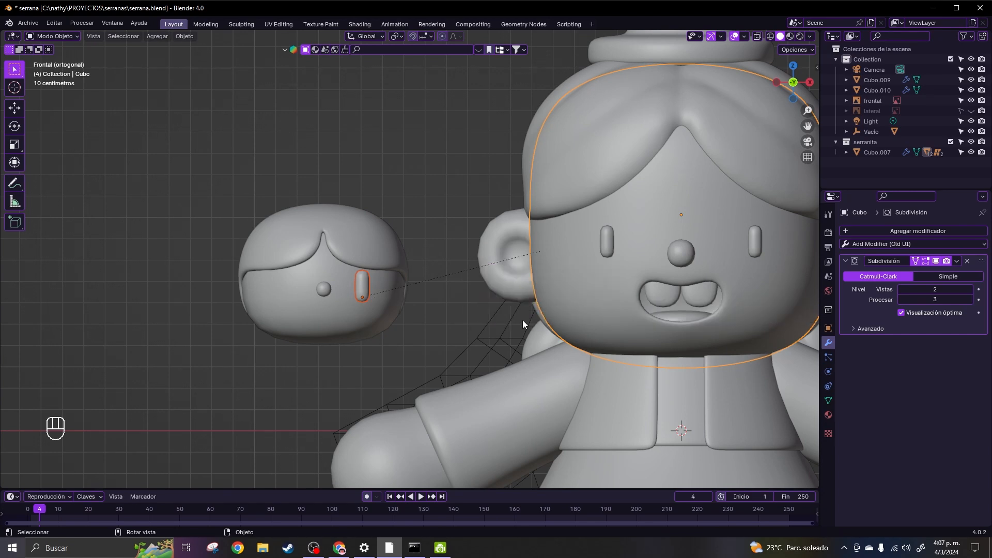
{"action": "key", "text": "alt+p"}
{"action": "left_click", "coordinate": [525, 331]}
{"action": "left_click", "coordinate": [496, 318]}
- Rotate the copied eye until it is nearly horizontal and scale it down beside the small head's nose
{"action": "scroll", "coordinate": [472, 312], "scroll_direction": "up", "scroll_amount": 2}
{"action": "middle_click_drag", "start_coordinate": [467, 311], "coordinate": [555, 285], "text": "shift"}
{"action": "left_click", "coordinate": [425, 285]}
{"action": "scroll", "coordinate": [425, 284], "scroll_direction": "up", "scroll_amount": 4}
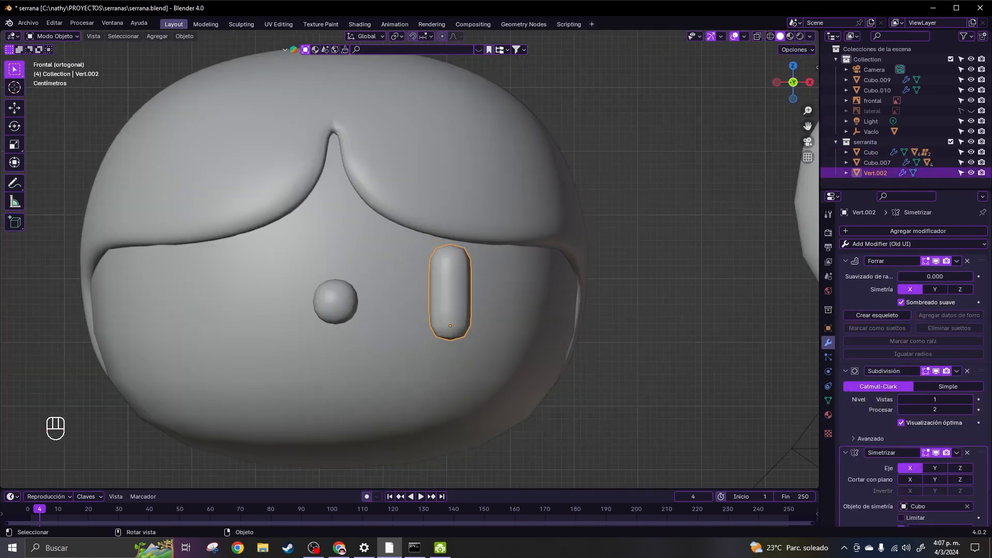
{"action": "key", "text": "r"}
{"action": "left_click", "coordinate": [522, 279]}
- Lengthen the small eye by moving its outer end vertex outward, and resize its skin radius
{"action": "key", "text": "Tab"}
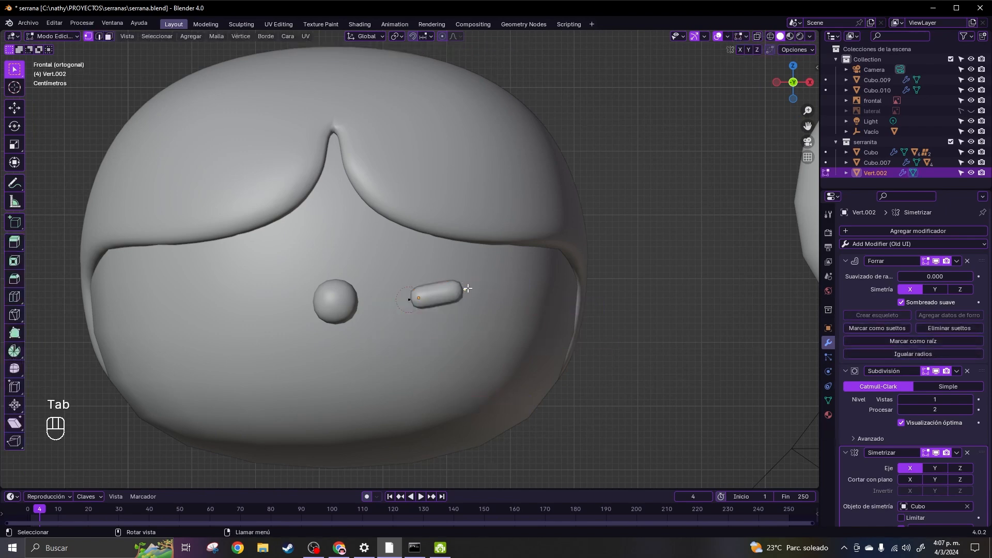
{"action": "left_click", "coordinate": [501, 281]}
{"action": "left_click", "coordinate": [585, 328]}
{"action": "scroll", "coordinate": [584, 329], "scroll_direction": "up", "scroll_amount": 4}
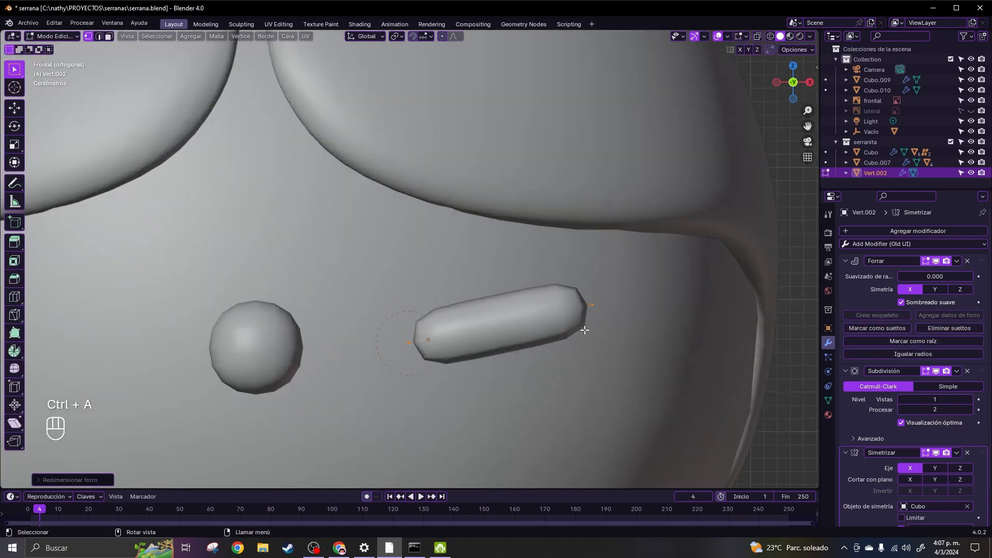
- Try duplicating the eye shape under the nose within the same mesh
{"action": "scroll", "coordinate": [584, 329], "scroll_direction": "down", "scroll_amount": 2}
{"action": "middle_click_drag", "start_coordinate": [470, 327], "coordinate": [573, 249], "text": "shift"}
{"action": "key", "text": "shift+d"}
{"action": "left_click", "coordinate": [399, 336]}
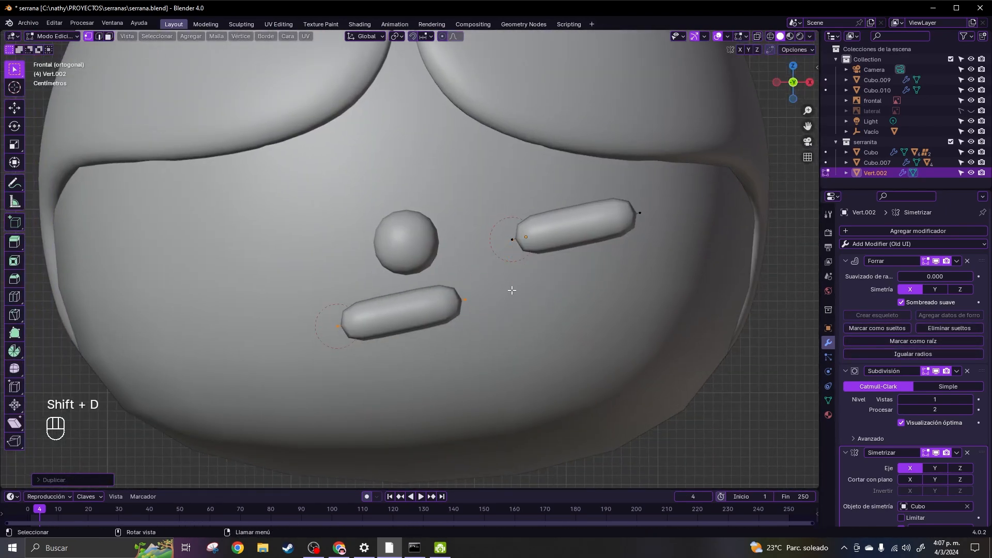
{"action": "scroll", "coordinate": [587, 247], "scroll_direction": "down", "scroll_amount": 3}
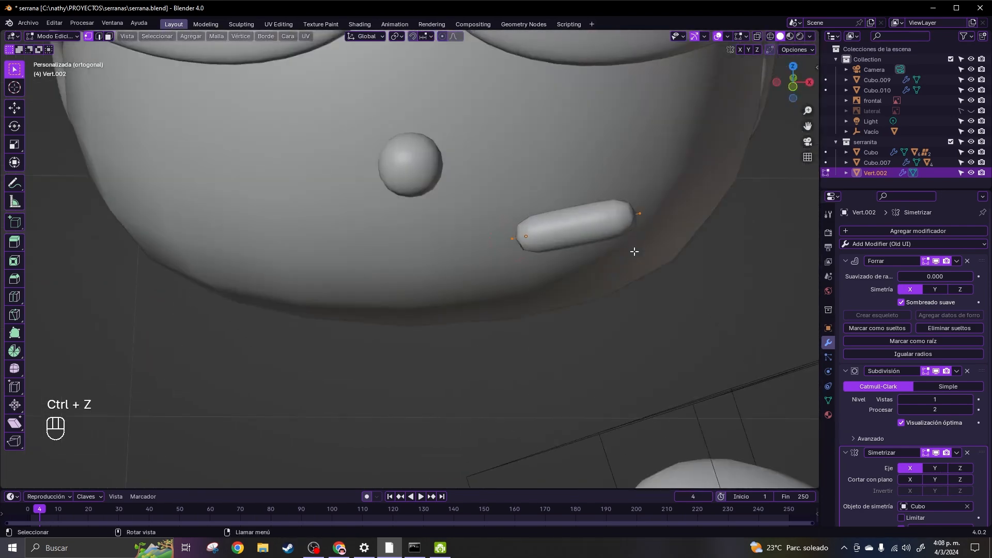
- Move the small eye along the Y axis onto the face and rotate it to follow the head's curvature
{"action": "key", "text": "KP_1"}
{"action": "key", "text": "Tab"}
{"action": "middle_click_drag", "start_coordinate": [556, 268], "coordinate": [648, 402]}
{"action": "key", "text": "g"}
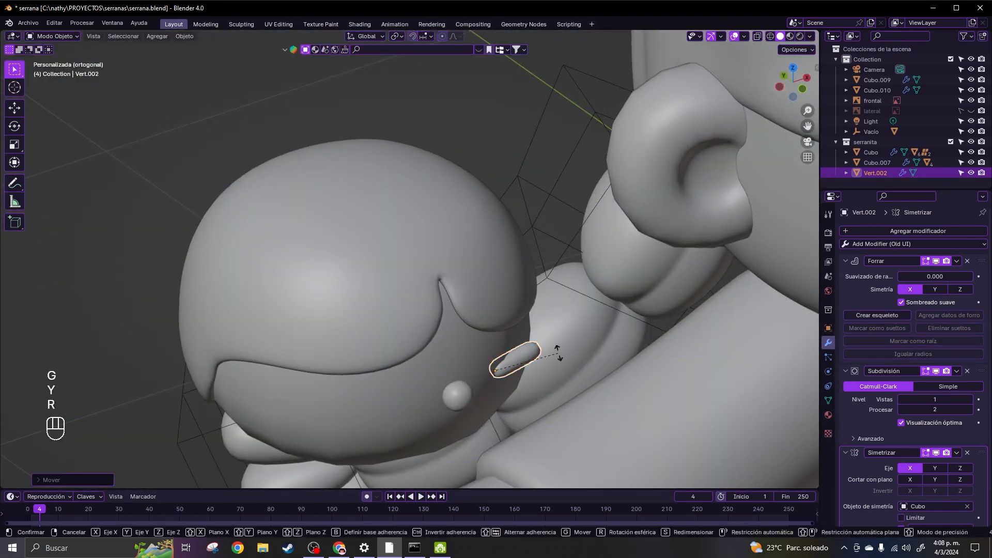
{"action": "left_click", "coordinate": [554, 340]}
{"action": "key", "text": "r"}
{"action": "key", "text": "z"}
{"action": "key", "text": "x"}
{"action": "left_click", "coordinate": [541, 331]}
- Refine the small eye's rotation around Z and its depth along Y so that it rests against the face
{"action": "middle_click_drag", "start_coordinate": [540, 331], "coordinate": [477, 365]}
{"action": "key", "text": "g"}
{"action": "key", "text": "y"}
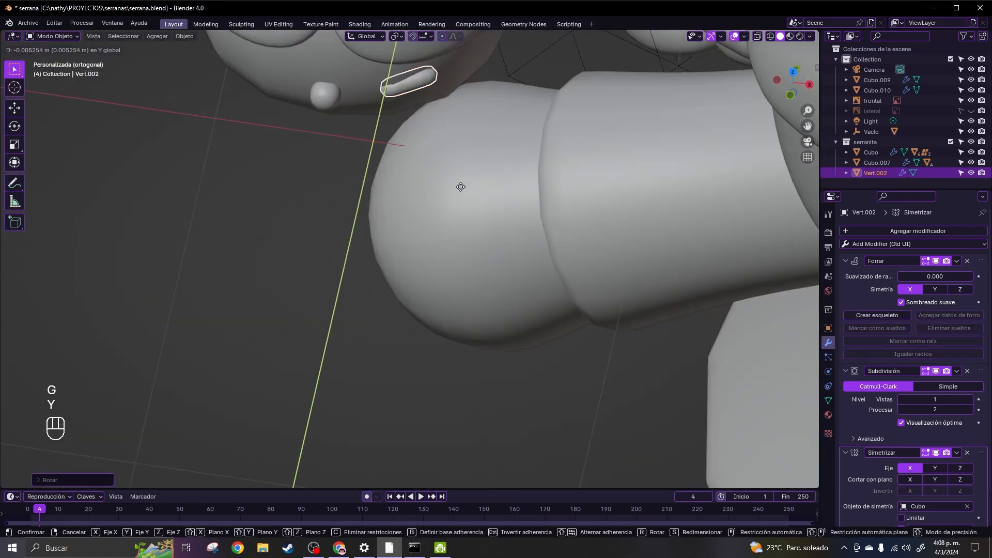
{"action": "left_click", "coordinate": [461, 186]}
{"action": "key", "text": "r"}
{"action": "key", "text": "z"}
{"action": "left_click", "coordinate": [525, 155]}
{"action": "key", "text": "g"}
{"action": "key", "text": "y"}
{"action": "left_click", "coordinate": [526, 153]}
- Adjust the small eye's height along the Z axis in front view and save the file
{"action": "key", "text": "KP_1"}
{"action": "middle_click_drag", "start_coordinate": [507, 202], "coordinate": [614, 282], "text": "shift"}
{"action": "scroll", "coordinate": [492, 284], "scroll_direction": "down", "scroll_amount": 1}
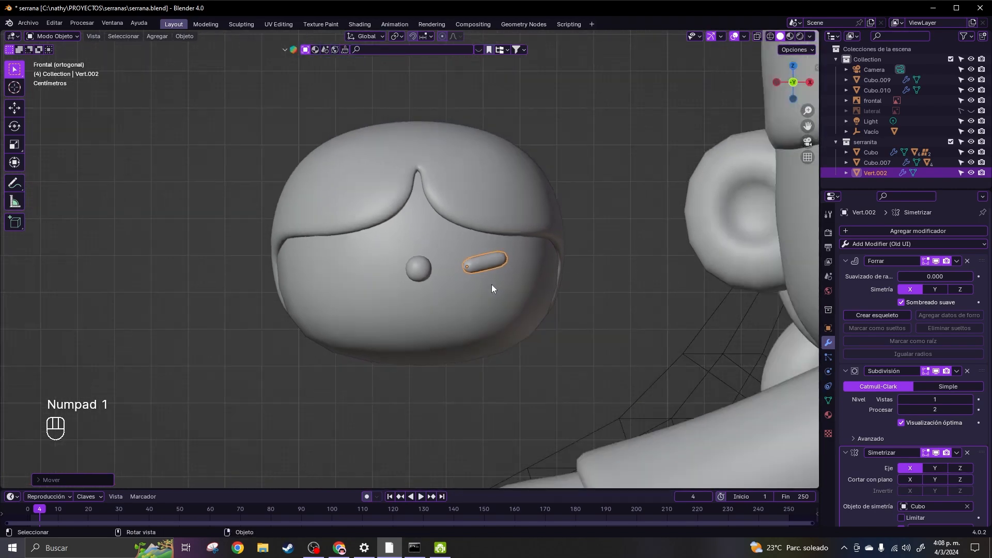
{"action": "scroll", "coordinate": [492, 284], "scroll_direction": "up", "scroll_amount": 3}
{"action": "key", "text": "g"}
{"action": "key", "text": "z"}
{"action": "left_click", "coordinate": [565, 271]}
{"action": "scroll", "coordinate": [690, 315], "scroll_direction": "up", "scroll_amount": 4}
{"action": "key", "text": "ctrl+s"}
- Set the small head, Cubo.009, as the mirror object of the eye's Mirror modifier
{"action": "scroll", "coordinate": [689, 315], "scroll_direction": "down", "scroll_amount": 13}
{"action": "middle_click_drag", "start_coordinate": [689, 315], "coordinate": [665, 338], "text": "shift"}
{"action": "scroll", "coordinate": [453, 340], "scroll_direction": "down", "scroll_amount": 3}
{"action": "scroll", "coordinate": [900, 438], "scroll_direction": "down", "scroll_amount": 2}
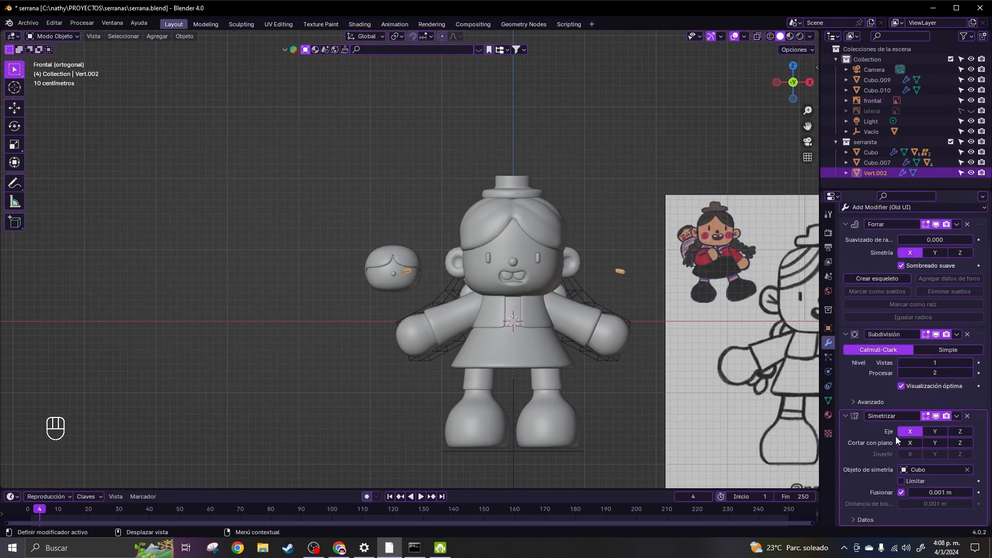
{"action": "left_click", "coordinate": [387, 284]}
- Reposition the small eye's vertices, adjusting their depth along Y, and fine-tune the eye's tilt in front view
{"action": "scroll", "coordinate": [393, 319], "scroll_direction": "up", "scroll_amount": 11}
{"action": "key", "text": "Tab"}
{"action": "middle_click_drag", "start_coordinate": [378, 357], "coordinate": [550, 321], "text": "shift"}
{"action": "key", "text": "g"}
{"action": "left_click", "coordinate": [482, 301]}
{"action": "key", "text": "g"}
{"action": "key", "text": "y"}
{"action": "left_click", "coordinate": [554, 328]}
{"action": "key", "text": "KP_1"}
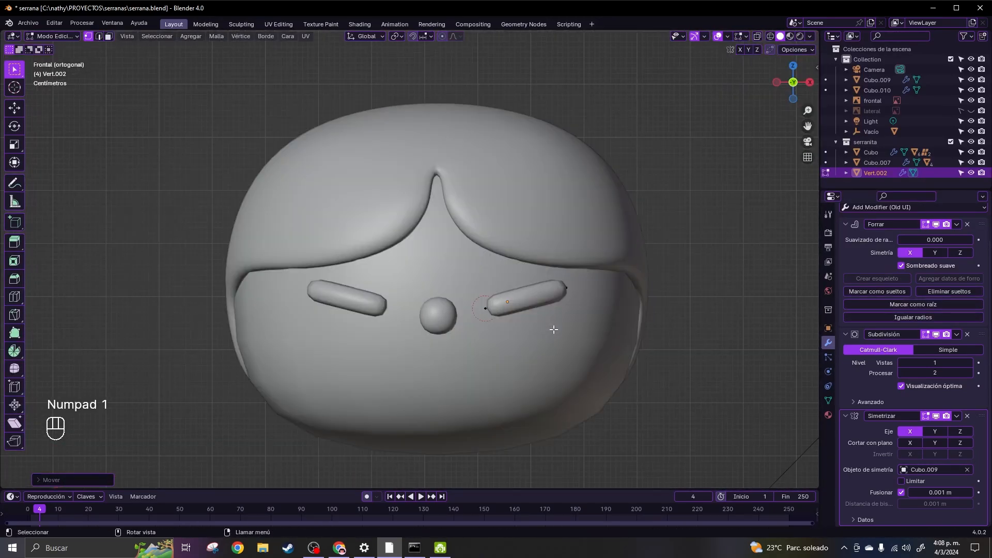
{"action": "key", "text": "Tab"}
{"action": "key", "text": "r"}
{"action": "left_click", "coordinate": [653, 312]}
- Scale down the small head's nose slightly in Edit Mode
{"action": "left_click", "coordinate": [455, 317]}
{"action": "key", "text": "Tab"}
{"action": "key", "text": "s"}
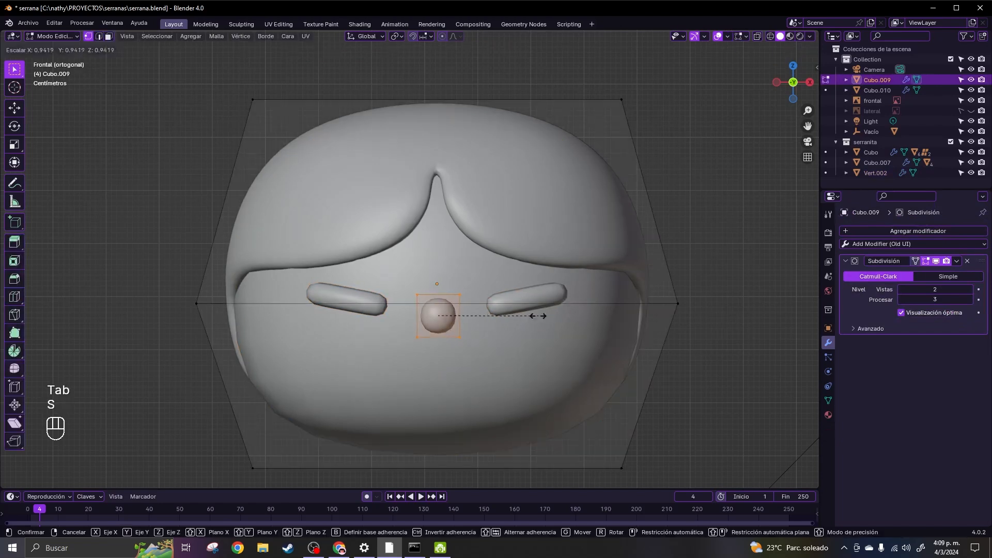
{"action": "left_click", "coordinate": [525, 316]}
{"action": "key", "text": "Tab"}
- Duplicate the small eye below the nose for the mouth and remove the copy's Mirror modifier
{"action": "left_click", "coordinate": [468, 316]}
{"action": "left_click", "coordinate": [520, 308]}
{"action": "key", "text": "shift+d"}
{"action": "left_click", "coordinate": [479, 374]}
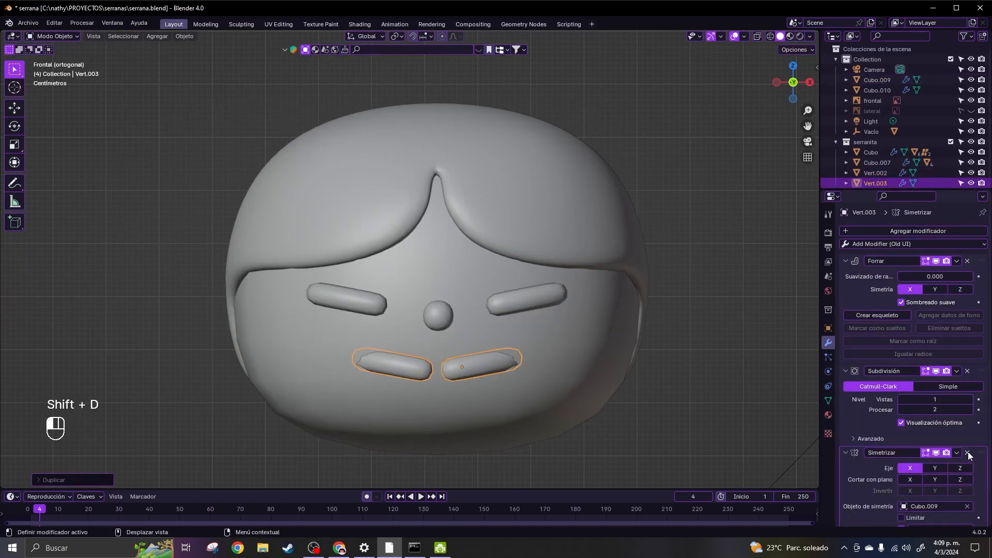
{"action": "left_click", "coordinate": [968, 453]}
- Rotate the mouth piece until it is horizontal and center it under the nose
{"action": "middle_click_drag", "start_coordinate": [723, 444], "coordinate": [564, 440]}
{"action": "key", "text": "r"}
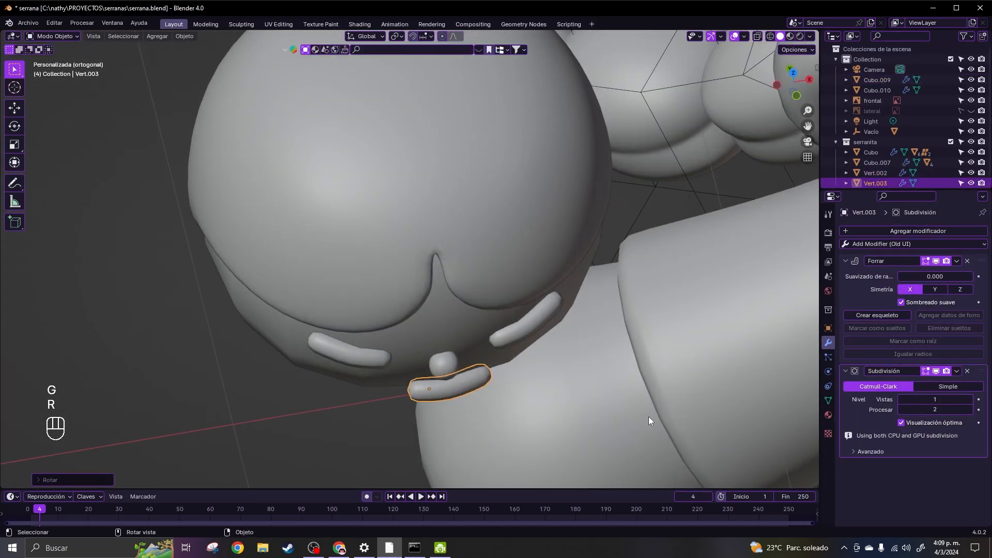
{"action": "key", "text": "KP_1"}
{"action": "left_click", "coordinate": [633, 374]}
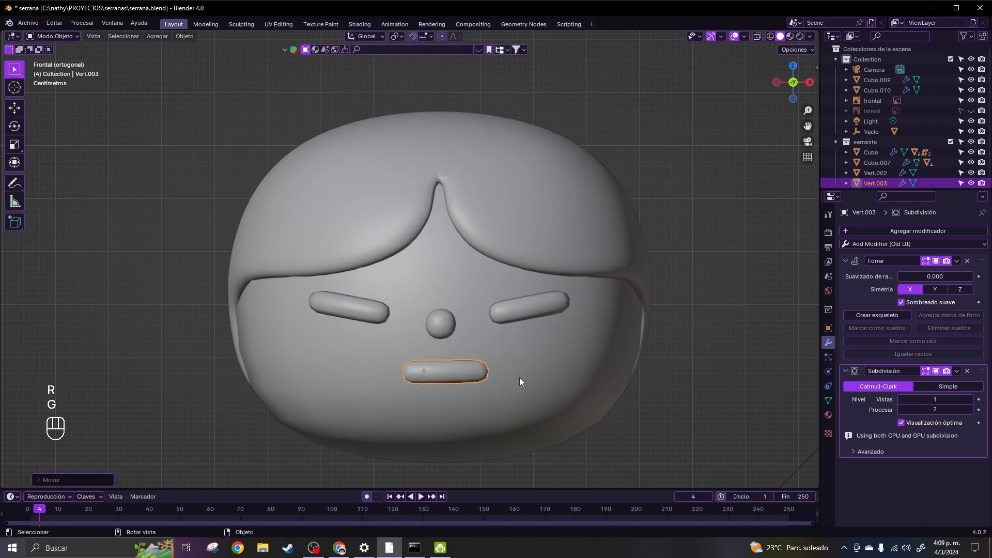
- Delete the mouth's surplus vertices and extrude the remaining end vertex along X to form a straight bar
{"action": "key", "text": "Tab"}
{"action": "key", "text": "x"}
{"action": "left_click", "coordinate": [513, 380]}
{"action": "left_click_drag", "start_coordinate": [382, 359], "coordinate": [433, 394]}
{"action": "key", "text": "e"}
{"action": "key", "text": "x"}
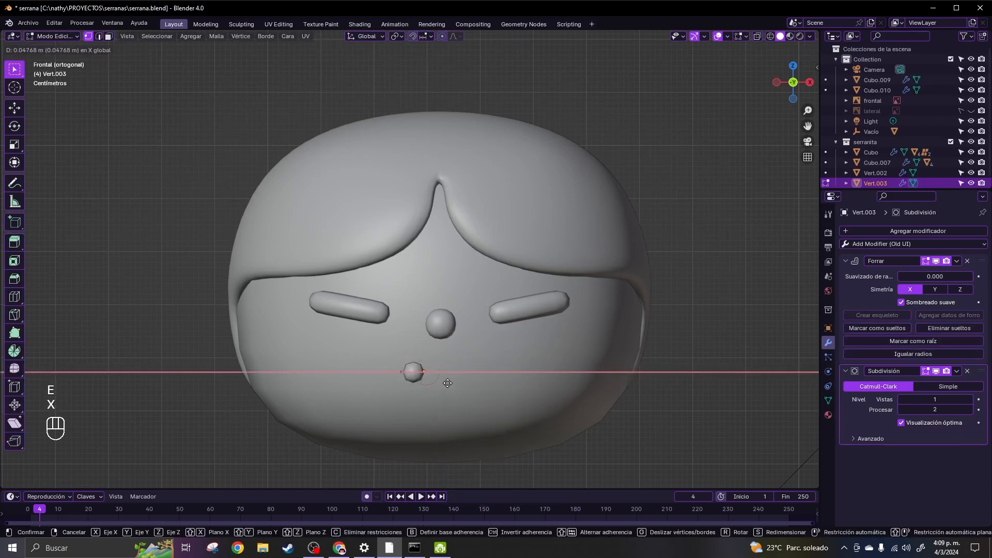
{"action": "left_click", "coordinate": [498, 388]}
- Align all mouth vertices horizontally by scaling them to 0 on the Z axis
{"action": "left_click_drag", "start_coordinate": [387, 352], "coordinate": [513, 404]}
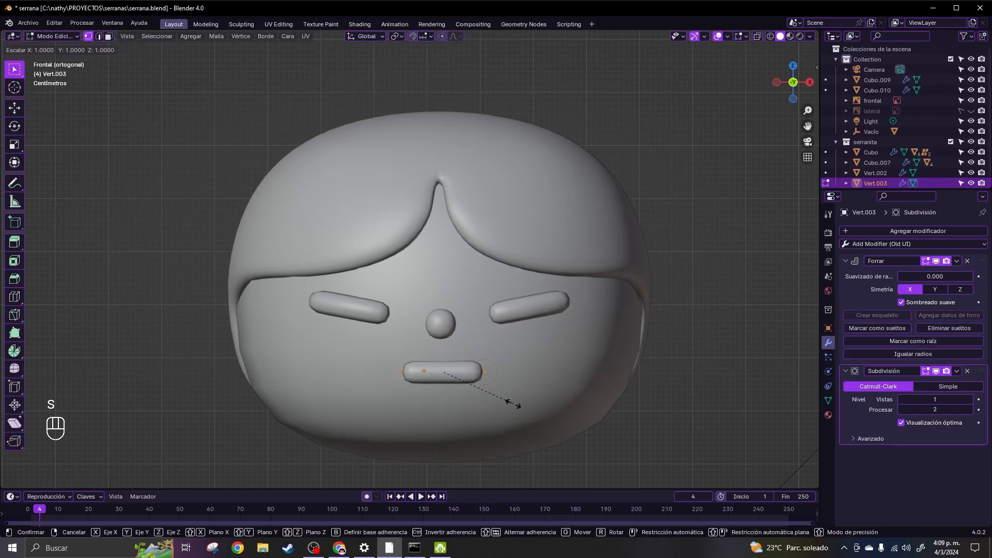
{"action": "key", "text": "z"}
{"action": "key", "text": "KP_0"}
{"action": "key", "text": "Return"}
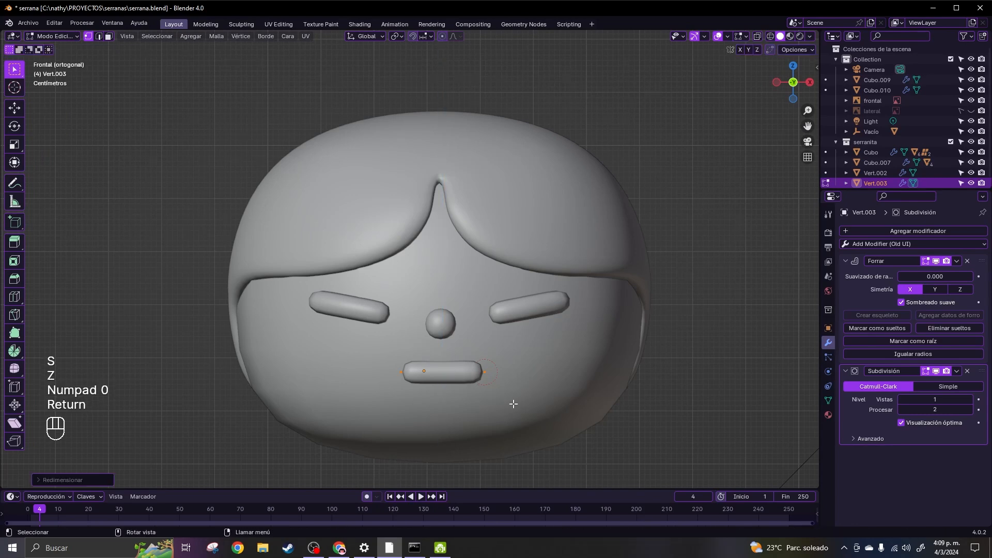
- Move the mouth vertices along the Y axis to fit the mouth against the face
{"action": "scroll", "coordinate": [492, 337], "scroll_direction": "up", "scroll_amount": 3}
{"action": "middle_click_drag", "start_coordinate": [492, 336], "coordinate": [527, 423]}
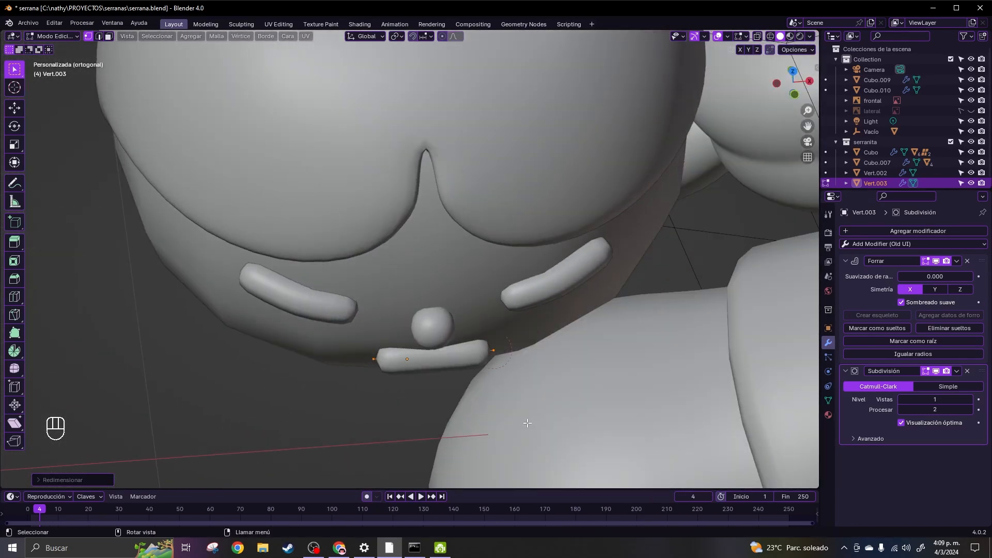
{"action": "key", "text": "g"}
{"action": "key", "text": "y"}
{"action": "left_click", "coordinate": [439, 368]}
- Raise the mouth along Z toward the nose and shorten it slightly
{"action": "key", "text": "KP_1"}
{"action": "left_click_drag", "start_coordinate": [352, 335], "coordinate": [494, 393]}
{"action": "key", "text": "z"}
{"action": "left_click", "coordinate": [536, 381]}
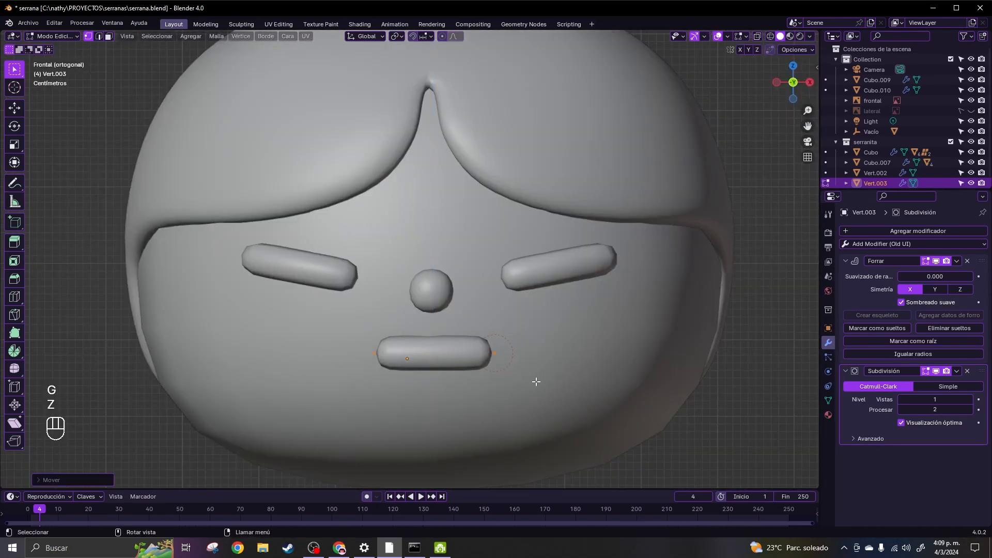
{"action": "left_click", "coordinate": [567, 366]}
- Duplicate the mouth bar, rotate the copy nearly upright and place it at the mouth's left end
{"action": "key", "text": "ctrl+d"}
{"action": "key", "text": "shift+d"}
{"action": "left_click", "coordinate": [380, 383]}
{"action": "key", "text": "r"}
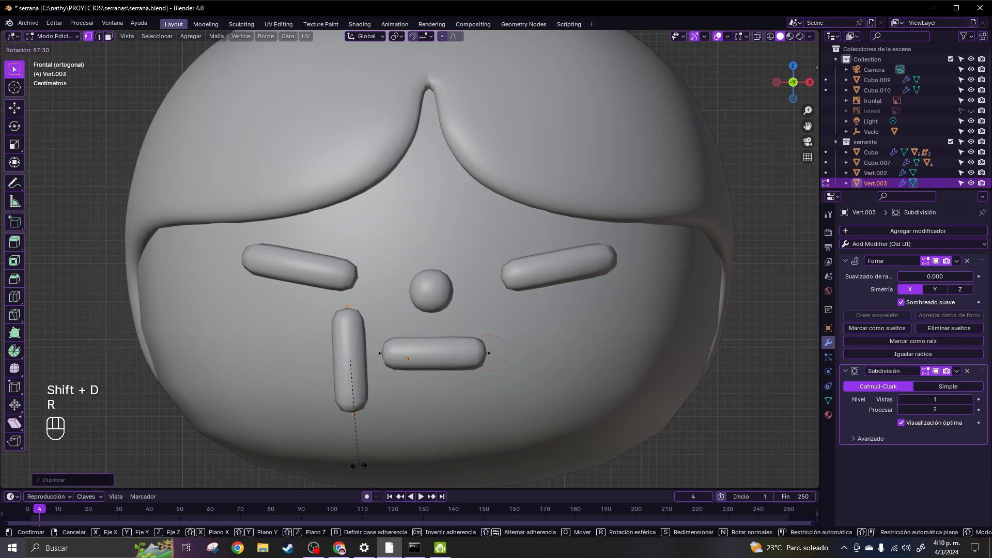
{"action": "left_click", "coordinate": [358, 464]}
{"action": "key", "text": "g"}
{"action": "left_click", "coordinate": [385, 460]}
- Bend the upright piece by moving its lower and upper end vertices away from the mouth bar
{"action": "left_click", "coordinate": [391, 414]}
{"action": "key", "text": "g"}
{"action": "left_click", "coordinate": [353, 389]}
{"action": "left_click", "coordinate": [376, 302]}
{"action": "key", "text": "g"}
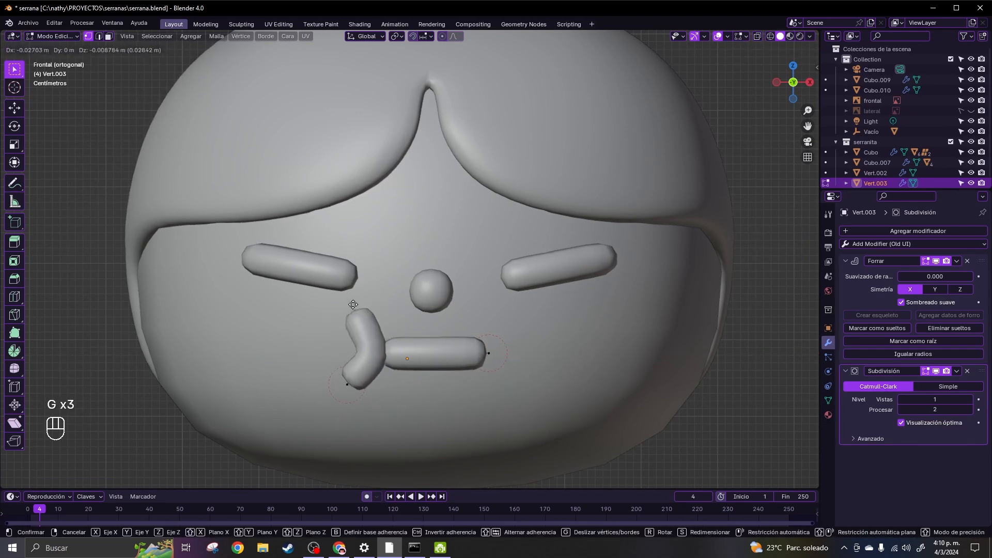
{"action": "left_click", "coordinate": [359, 326]}
{"action": "left_click", "coordinate": [350, 387]}
{"action": "key", "text": "g"}
{"action": "left_click", "coordinate": [356, 384]}
- Extrude the ends of the bent piece outward into a C-shaped mouth corner, and undo the last change
{"action": "key", "text": "e"}
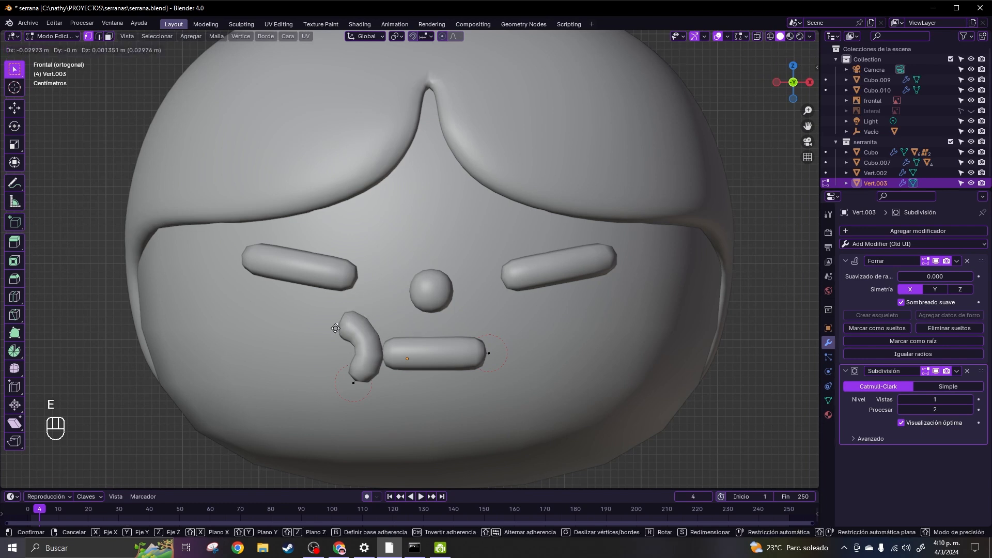
{"action": "left_click", "coordinate": [342, 339]}
{"action": "key", "text": "e"}
{"action": "left_click", "coordinate": [324, 347]}
{"action": "left_click", "coordinate": [336, 324]}
{"action": "key", "text": "e"}
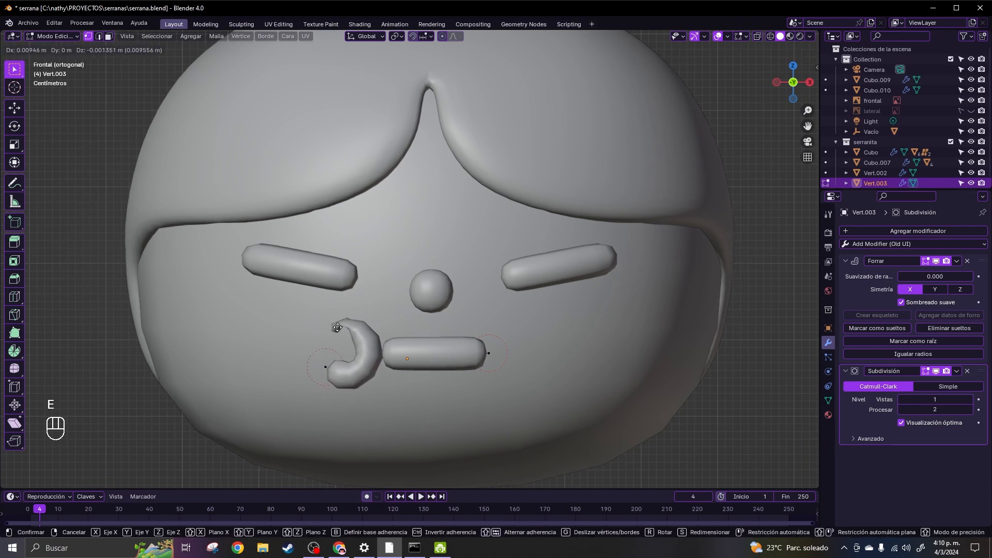
{"action": "left_click", "coordinate": [349, 329]}
{"action": "key", "text": "ctrl+z"}
- Turn on X-ray, select the whole C-shaped piece and move it to overlap the mouth bar's left end
{"action": "left_click", "coordinate": [757, 36]}
{"action": "scroll", "coordinate": [331, 269], "scroll_direction": "up", "scroll_amount": 2}
{"action": "left_click_drag", "start_coordinate": [259, 331], "coordinate": [364, 450]}
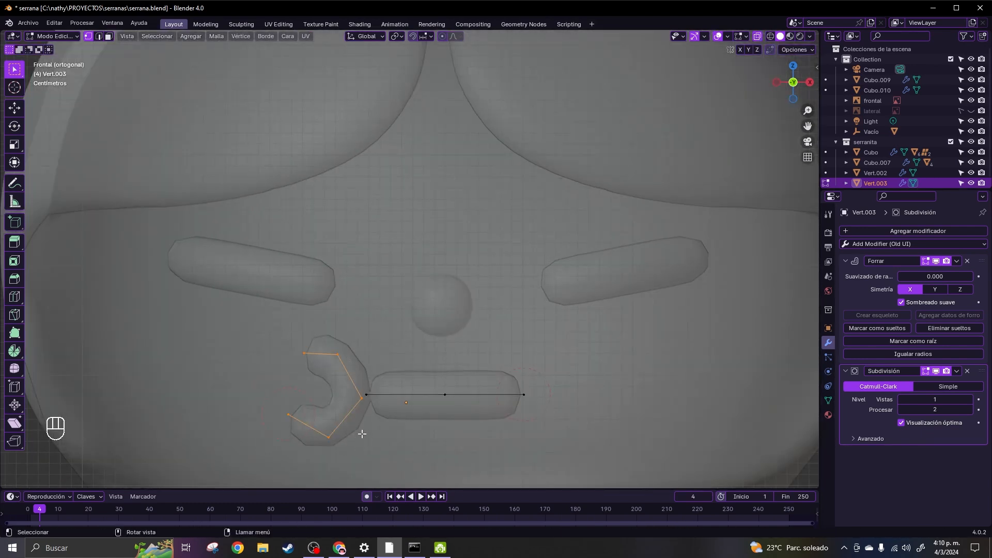
{"action": "key", "text": "g"}
{"action": "left_click", "coordinate": [382, 433]}
- Move the C-shaped mouth corner's lower and upper tip vertices outward from the mouth bar and reduce both tips' skin radius
{"action": "left_click", "coordinate": [311, 415]}
{"action": "key", "text": "g"}
{"action": "left_click", "coordinate": [359, 447]}
{"action": "key", "text": "ctrl+a"}
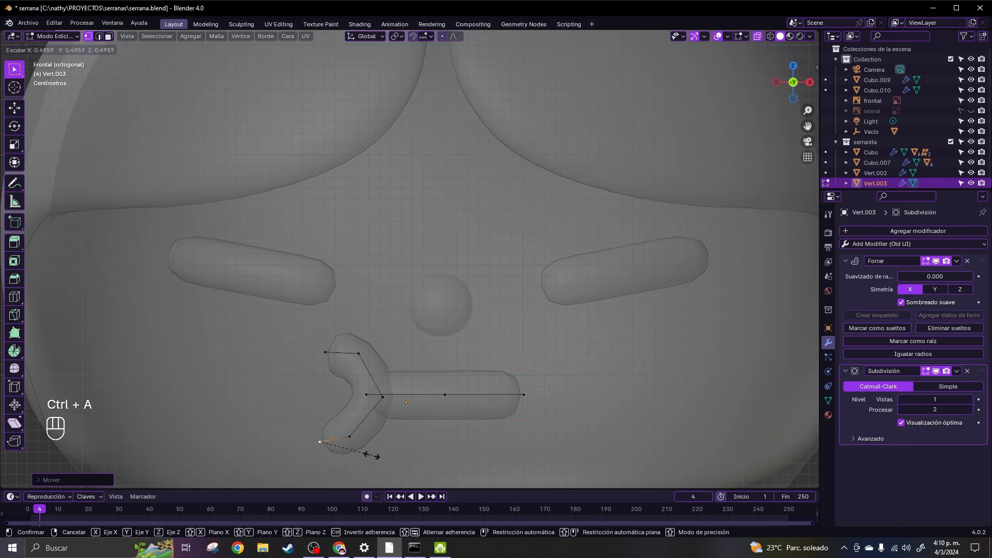
{"action": "left_click", "coordinate": [370, 453]}
{"action": "left_click", "coordinate": [327, 351]}
{"action": "key", "text": "ctrl+a"}
{"action": "left_click", "coordinate": [383, 342]}
{"action": "key", "text": "g"}
{"action": "left_click", "coordinate": [373, 339]}
- Pull the C-shaped corner's upper and lower bend vertices in toward the mouth bar, adjust the lower tip and leave mesh editing
{"action": "left_click", "coordinate": [357, 353]}
{"action": "key", "text": "g"}
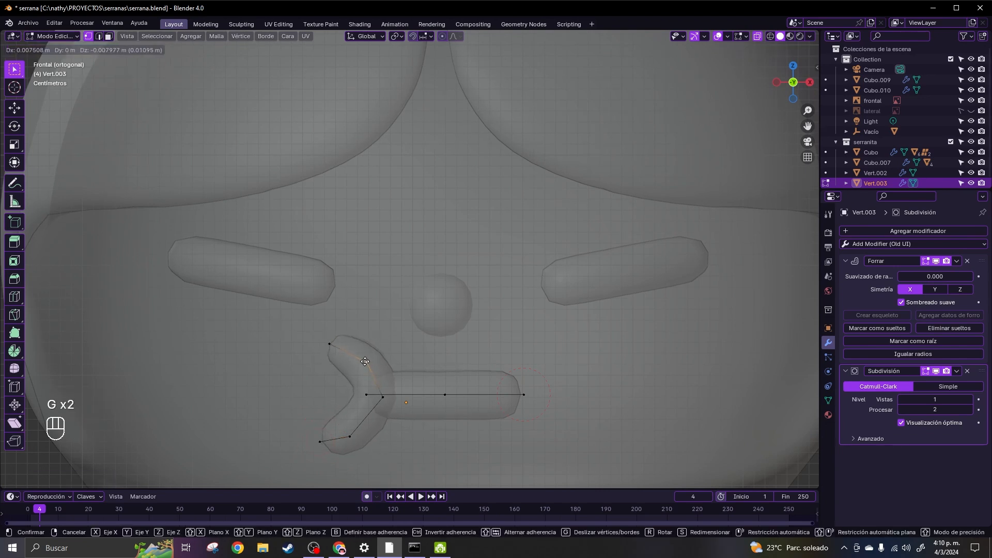
{"action": "left_click", "coordinate": [368, 358]}
{"action": "left_click", "coordinate": [350, 437]}
{"action": "key", "text": "g"}
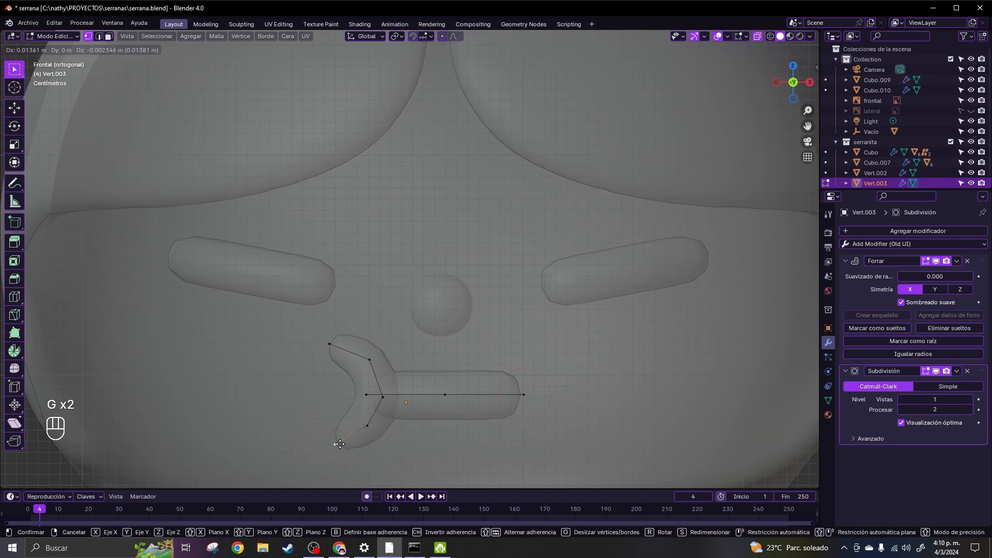
{"action": "left_click", "coordinate": [329, 440]}
{"action": "key", "text": "Tab"}
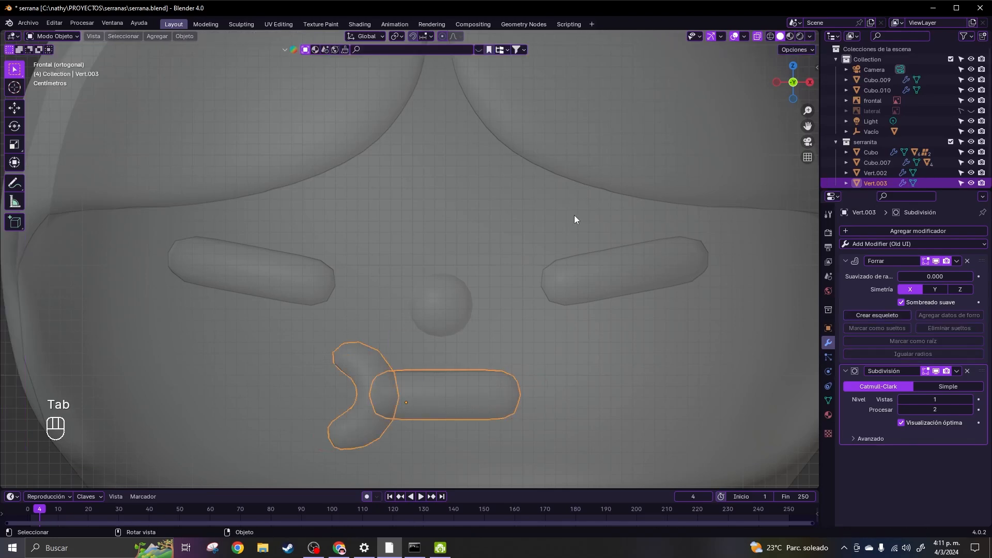
- Duplicate the C-shaped corner along X, mirror the copy and place it at the mouth bar's right end
{"action": "scroll", "coordinate": [576, 248], "scroll_direction": "up", "scroll_amount": 4}
{"action": "scroll", "coordinate": [575, 285], "scroll_direction": "down", "scroll_amount": 6}
{"action": "scroll", "coordinate": [371, 316], "scroll_direction": "up", "scroll_amount": 6}
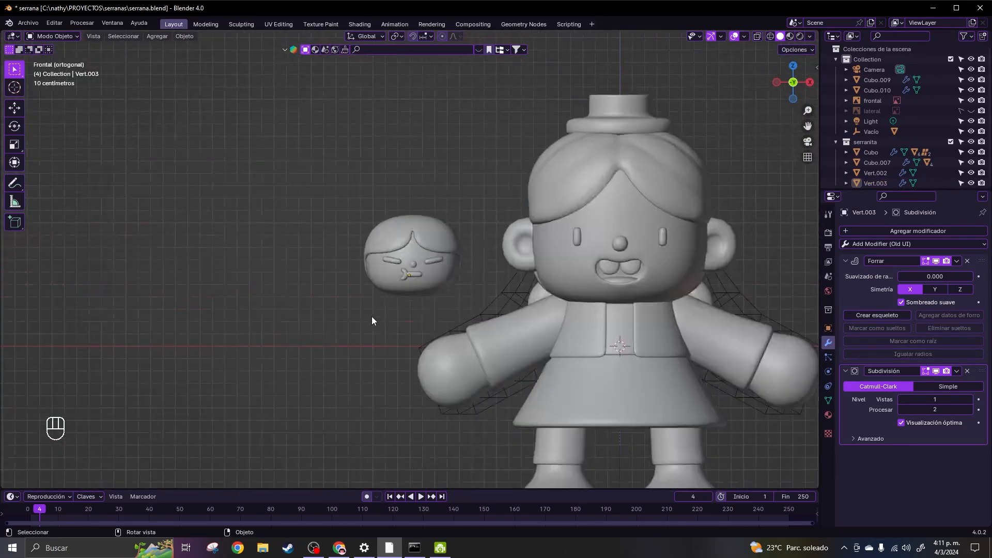
{"action": "key", "text": "Tab"}
{"action": "key", "text": "l"}
{"action": "key", "text": "shift+d"}
{"action": "key", "text": "x"}
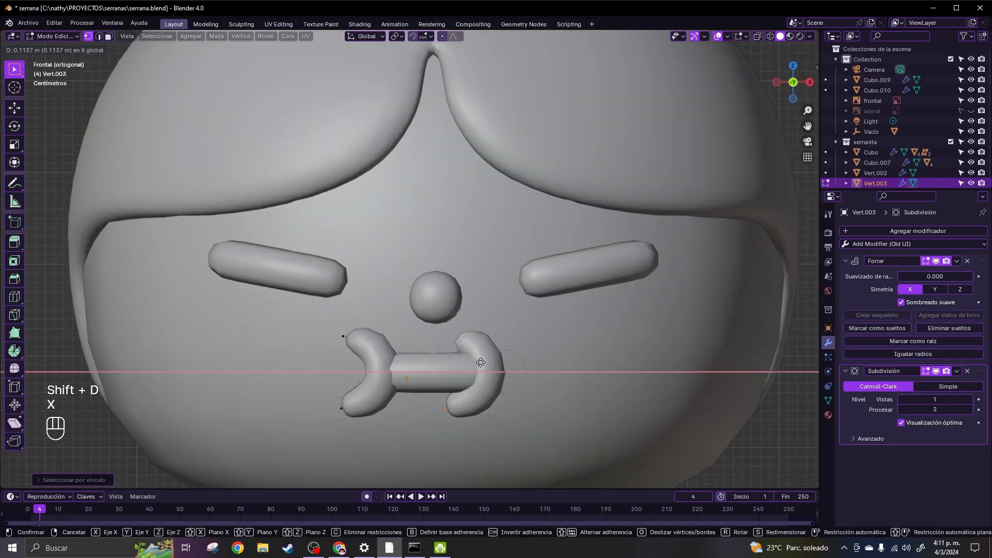
{"action": "left_click", "coordinate": [528, 365]}
{"action": "right_click", "coordinate": [528, 365]}
{"action": "left_click", "coordinate": [554, 443]}
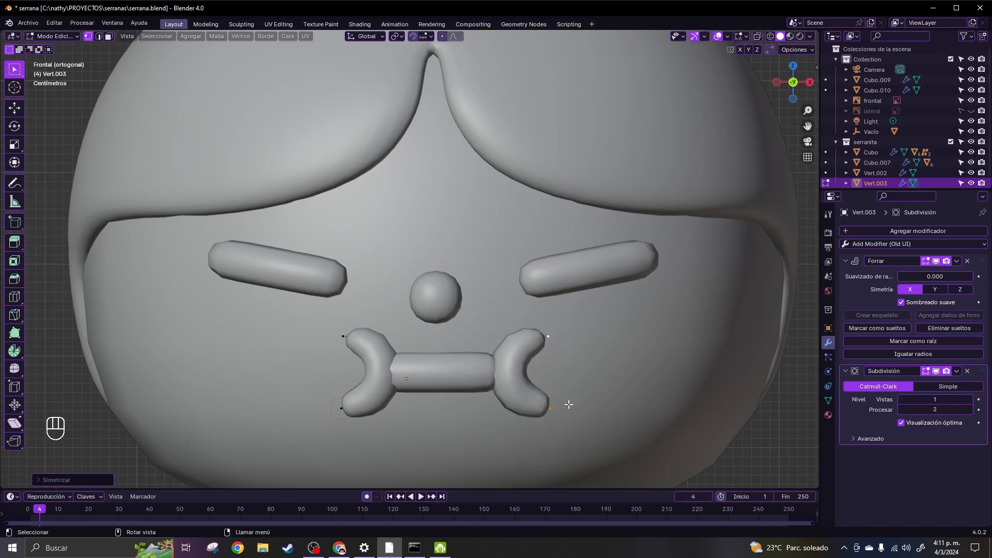
{"action": "key", "text": "g"}
{"action": "key", "text": "x"}
{"action": "left_click", "coordinate": [556, 387]}
- Turn on X-ray, select the whole mouth bar and reduce its skin radius to make it slightly thinner
{"action": "left_click", "coordinate": [757, 36]}
{"action": "left_click", "coordinate": [439, 372]}
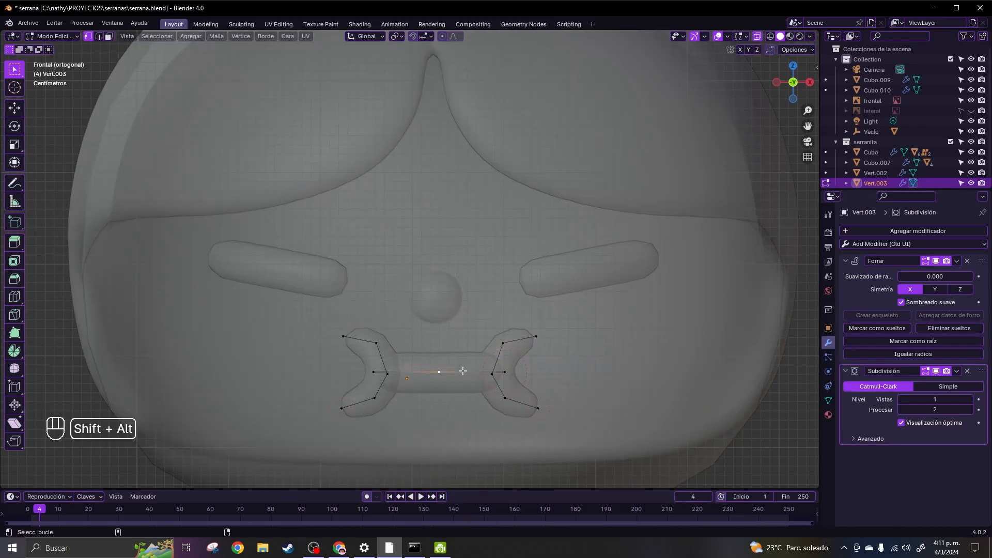
{"action": "key", "text": "l"}
{"action": "key", "text": "ctrl+a"}
{"action": "left_click", "coordinate": [586, 384]}
- Shorten the mouth bar by moving its right end vertex inward along X, and shift the right corner piece inward to overlap it
{"action": "left_click", "coordinate": [506, 373]}
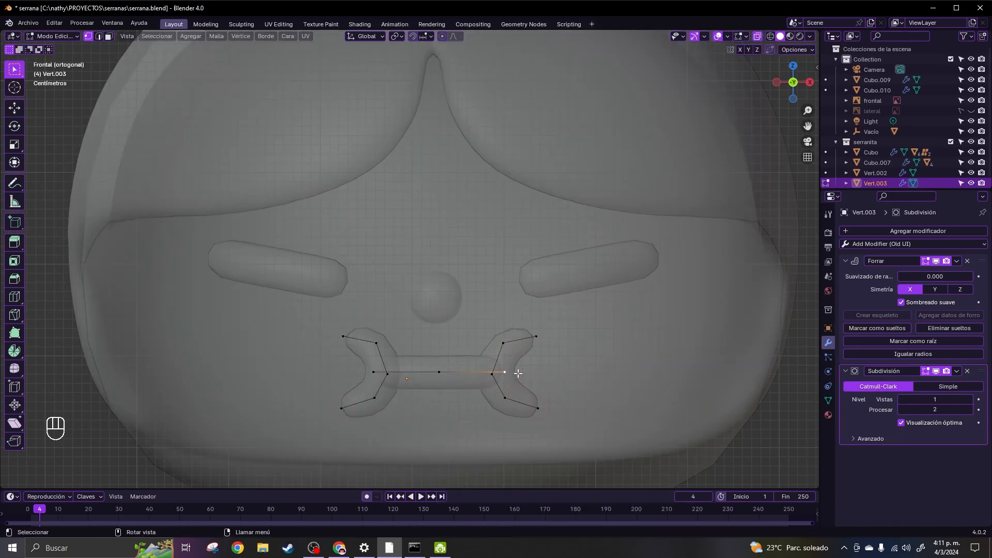
{"action": "key", "text": "g"}
{"action": "key", "text": "x"}
{"action": "left_click", "coordinate": [491, 362]}
{"action": "left_click_drag", "start_coordinate": [488, 325], "coordinate": [590, 422]}
{"action": "key", "text": "g"}
{"action": "key", "text": "x"}
{"action": "left_click", "coordinate": [569, 403]}
{"action": "key", "text": "Tab"}
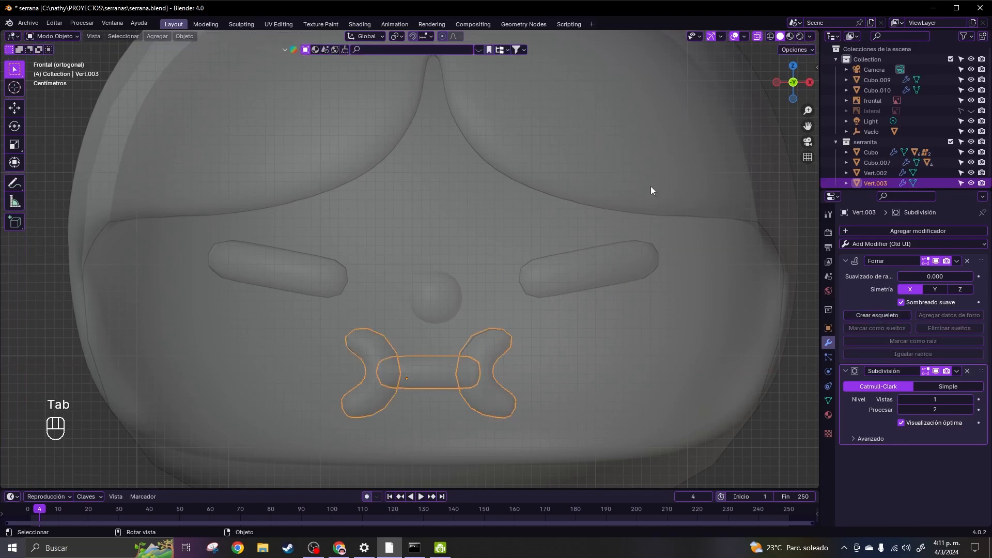
- Turn off X-ray and move the whole mouth along X to centre it under the nose
{"action": "left_click", "coordinate": [757, 36]}
{"action": "key", "text": "g"}
{"action": "key", "text": "x"}
{"action": "left_click", "coordinate": [529, 339]}
{"action": "scroll", "coordinate": [566, 371], "scroll_direction": "up", "scroll_amount": 4}
{"action": "scroll", "coordinate": [565, 371], "scroll_direction": "down", "scroll_amount": 11}
- Tilt the mouth about the X axis to follow the face, and set its viewport subdivision level to 2
{"action": "middle_click_drag", "start_coordinate": [480, 372], "coordinate": [560, 372]}
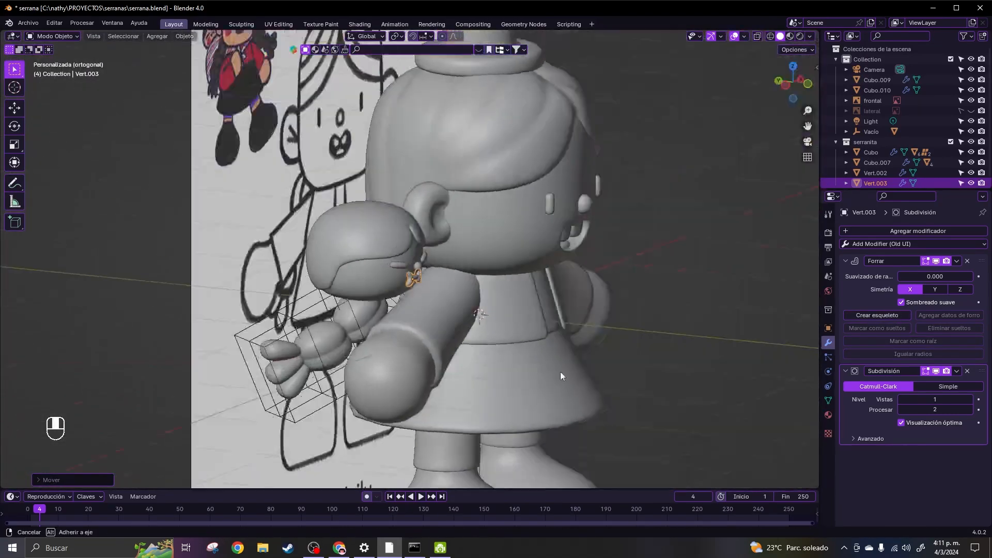
{"action": "scroll", "coordinate": [560, 371], "scroll_direction": "up", "scroll_amount": 8}
{"action": "middle_click_drag", "start_coordinate": [507, 355], "coordinate": [445, 367]}
{"action": "key", "text": "r"}
{"action": "key", "text": "x"}
{"action": "left_click", "coordinate": [529, 361]}
{"action": "key", "text": "KP_Divide"}
{"action": "key", "text": "KP_Divide"}
{"action": "key", "text": "KP_1"}
{"action": "scroll", "coordinate": [446, 367], "scroll_direction": "down", "scroll_amount": 6}
{"action": "scroll", "coordinate": [607, 341], "scroll_direction": "up", "scroll_amount": 4}
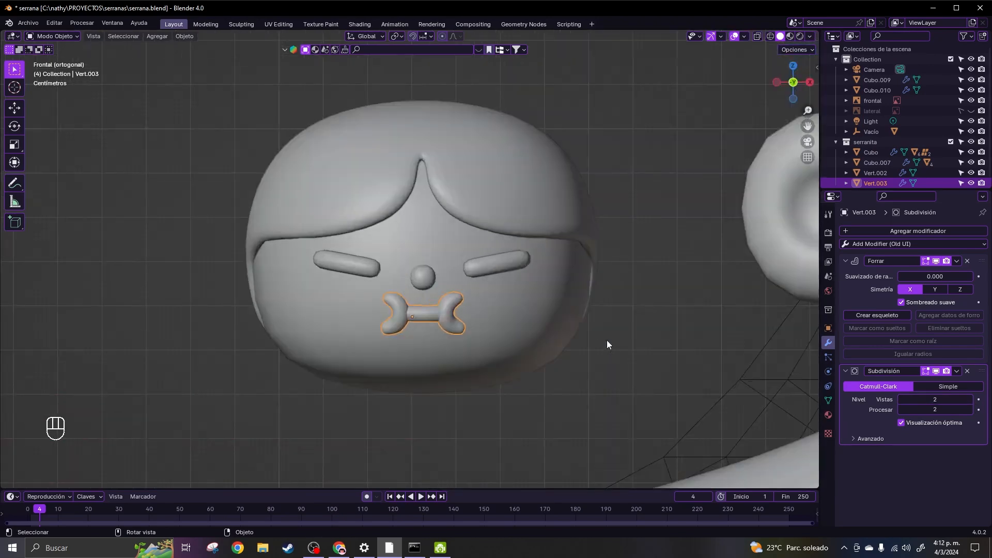
- Check the modifiers of the small head's eyes, mouth, head and hair, and save the file
{"action": "left_click", "coordinate": [497, 264]}
{"action": "scroll", "coordinate": [962, 491], "scroll_direction": "down", "scroll_amount": 2}
{"action": "left_click", "coordinate": [423, 313]}
{"action": "left_click", "coordinate": [526, 362]}
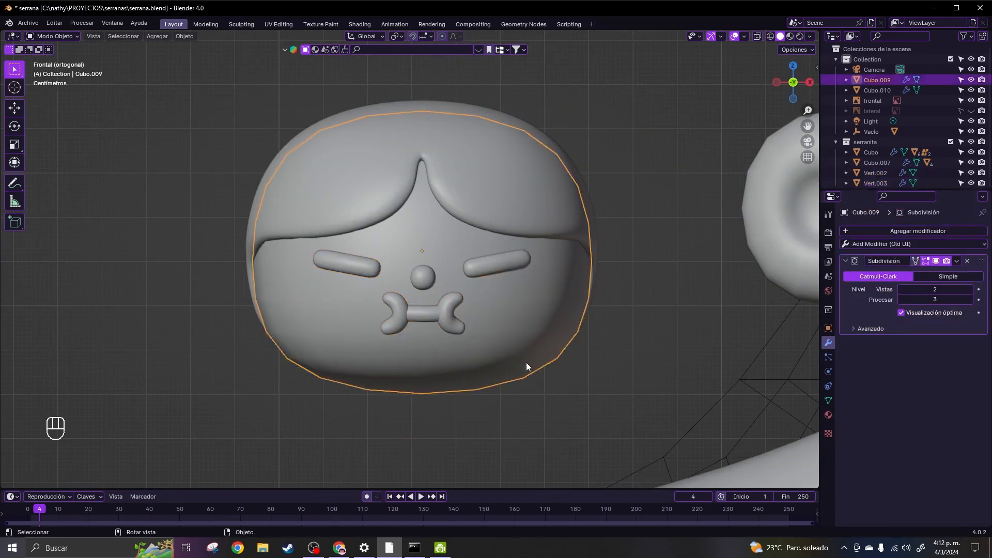
{"action": "left_click", "coordinate": [519, 200]}
{"action": "key", "text": "ctrl+s"}
{"action": "left_click", "coordinate": [623, 368]}
{"action": "scroll", "coordinate": [620, 360], "scroll_direction": "down", "scroll_amount": 10}
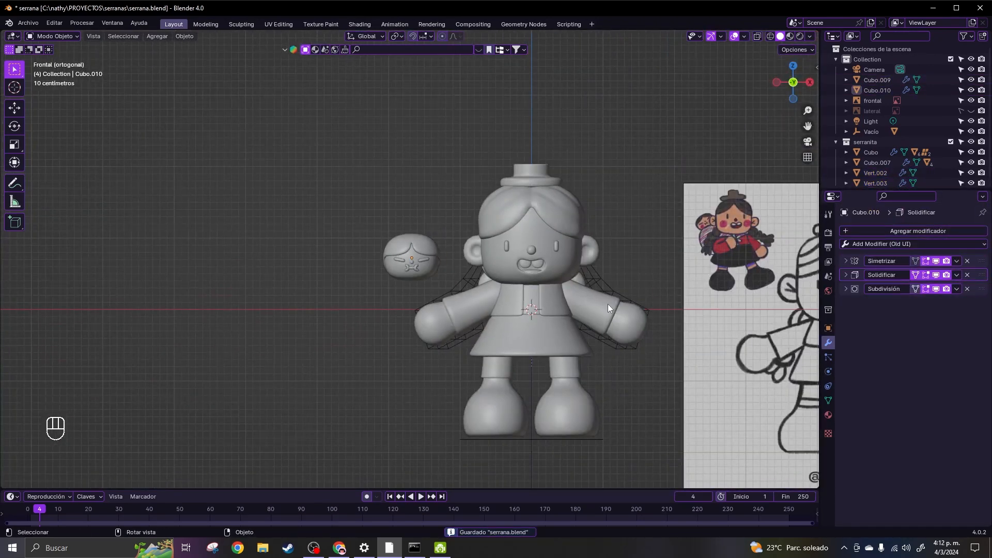
- Save the file, duplicate the large head's ear and place the copy at the right side of the small head
{"action": "scroll", "coordinate": [578, 298], "scroll_direction": "up", "scroll_amount": 5}
{"action": "scroll", "coordinate": [545, 261], "scroll_direction": "up", "scroll_amount": 2}
{"action": "scroll", "coordinate": [556, 249], "scroll_direction": "down", "scroll_amount": 3}
{"action": "left_click", "coordinate": [556, 247]}
{"action": "middle_click_drag", "start_coordinate": [566, 242], "coordinate": [512, 255], "text": "shift"}
{"action": "key", "text": "ctrl+s"}
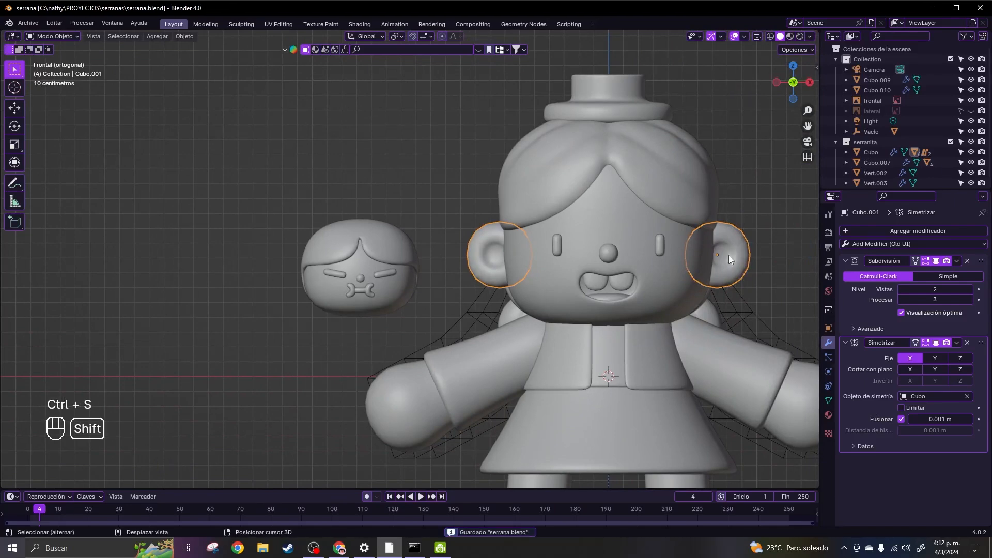
{"action": "key", "text": "shift+d"}
{"action": "left_click", "coordinate": [659, 279]}
- Replace the copied ear's mirror object with the small head so that an ear sits on each side
{"action": "left_click", "coordinate": [966, 397]}
{"action": "scroll", "coordinate": [584, 301], "scroll_direction": "up", "scroll_amount": 4}
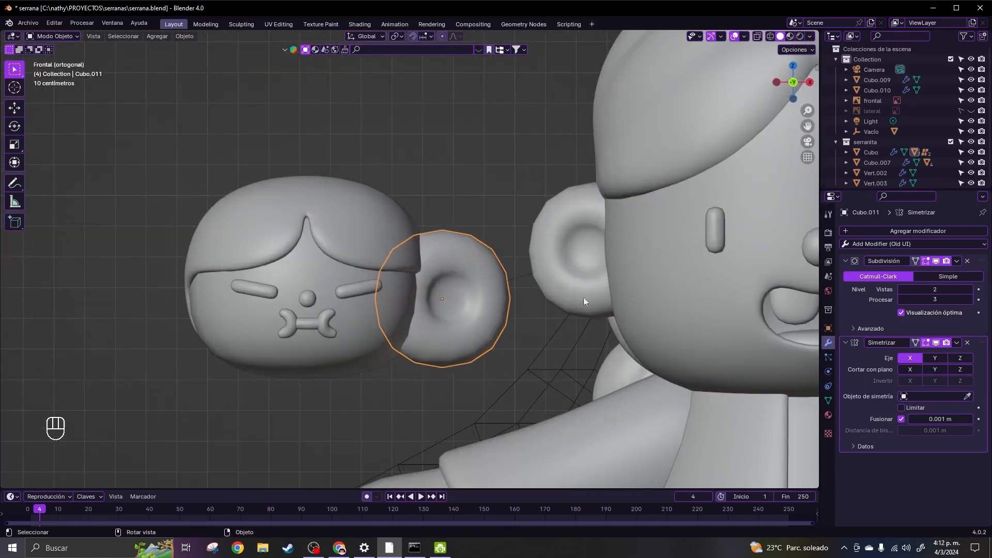
{"action": "left_click", "coordinate": [966, 397]}
{"action": "left_click", "coordinate": [319, 274]}
{"action": "scroll", "coordinate": [474, 289], "scroll_direction": "down", "scroll_amount": 1}
{"action": "scroll", "coordinate": [474, 289], "scroll_direction": "down", "scroll_amount": 1}
{"action": "middle_click_drag", "start_coordinate": [497, 287], "coordinate": [588, 268], "text": "shift"}
{"action": "scroll", "coordinate": [588, 267], "scroll_direction": "up", "scroll_amount": 4}
{"action": "middle_click_drag", "start_coordinate": [636, 324], "coordinate": [617, 316], "text": "shift"}
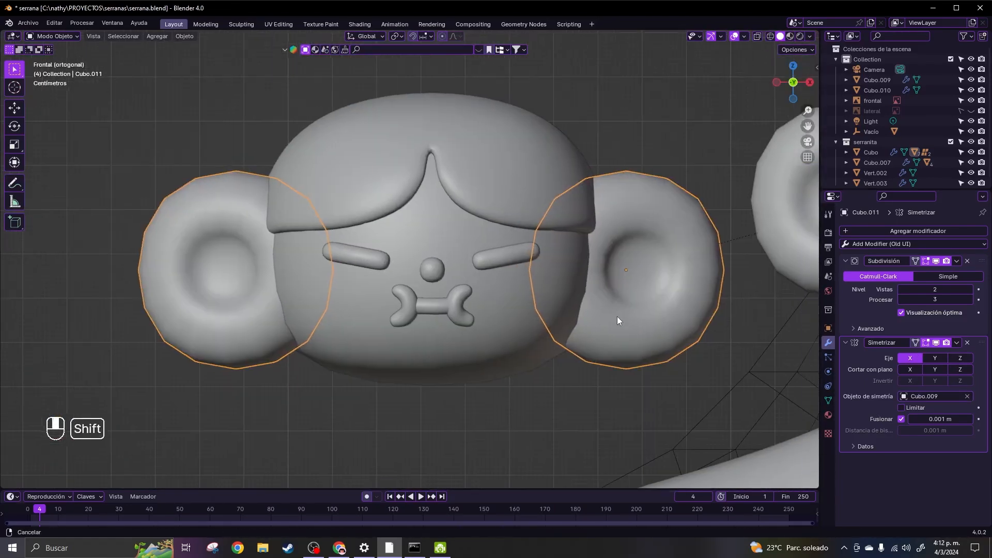
- Scale down the small head's ears and move them inward along X against the head
{"action": "key", "text": "s"}
{"action": "left_click", "coordinate": [661, 292]}
{"action": "middle_click_drag", "start_coordinate": [661, 292], "coordinate": [652, 331]}
{"action": "key", "text": "KP_1"}
{"action": "key", "text": "g"}
{"action": "key", "text": "x"}
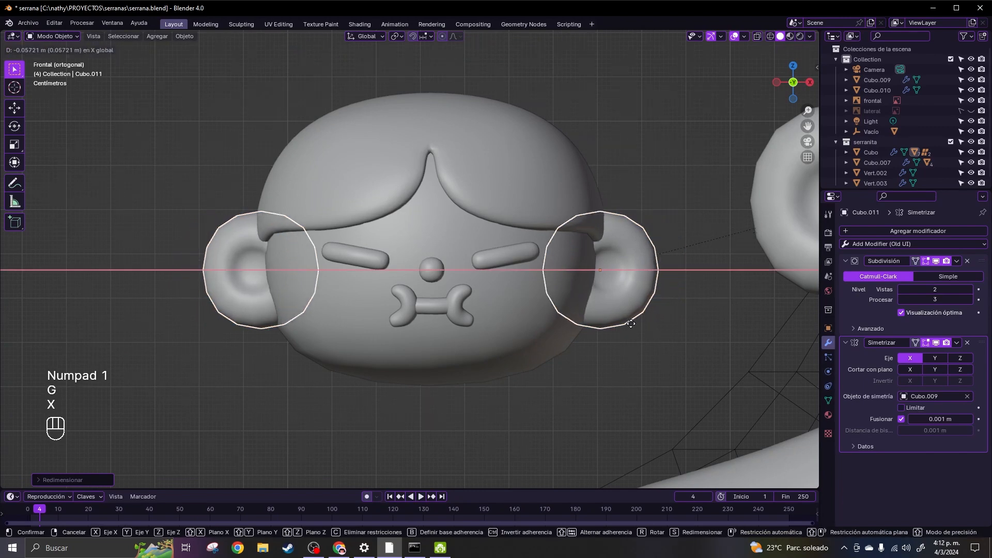
{"action": "left_click", "coordinate": [631, 323]}
{"action": "middle_click_drag", "start_coordinate": [579, 339], "coordinate": [527, 352]}
{"action": "key", "text": "KP_1"}
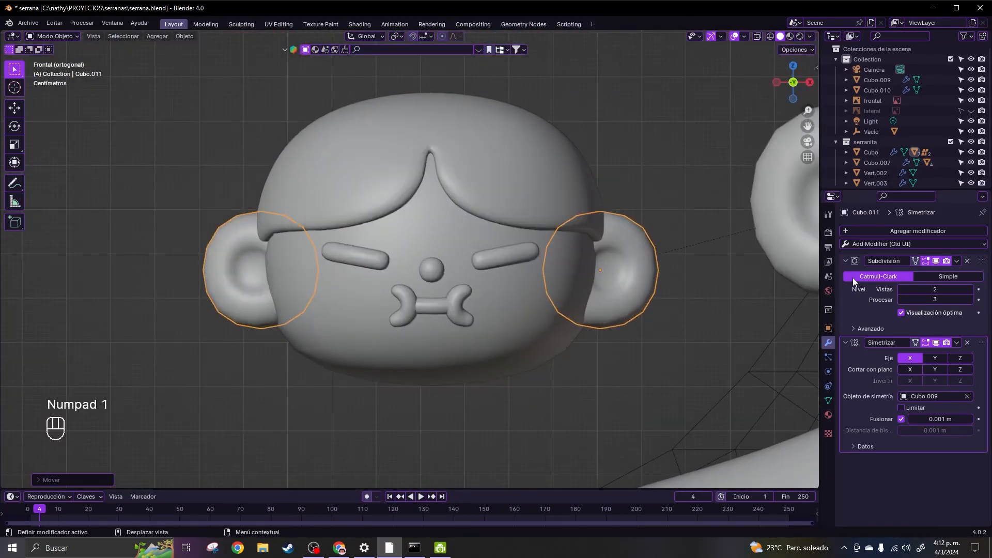
- Set the render subdivision of the small head's ears to 4, and undo selecting the large head's ears
{"action": "scroll", "coordinate": [631, 343], "scroll_direction": "down", "scroll_amount": 5}
{"action": "left_click", "coordinate": [565, 243]}
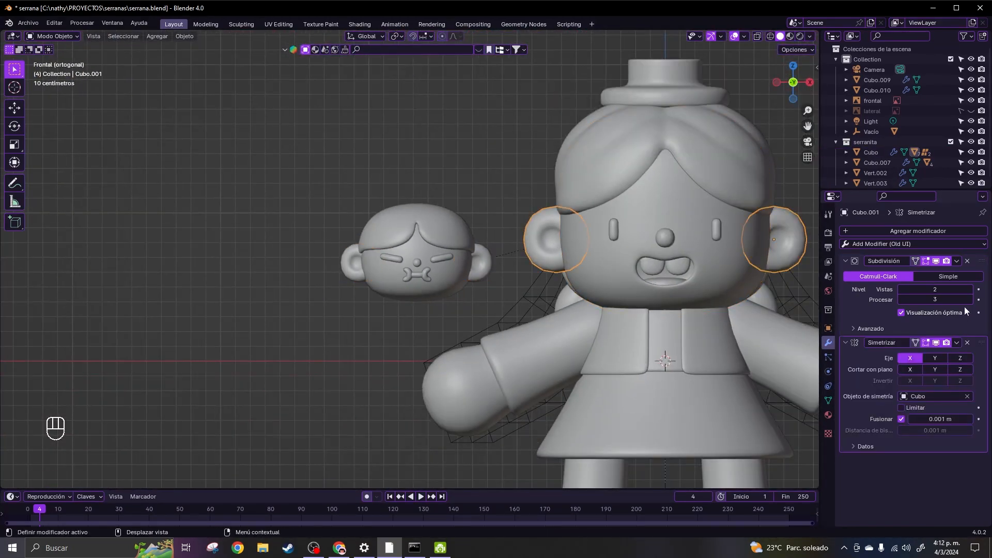
{"action": "key", "text": "ctrl+z"}
{"action": "left_click", "coordinate": [477, 321]}
{"action": "scroll", "coordinate": [478, 320], "scroll_direction": "up", "scroll_amount": 4}
{"action": "scroll", "coordinate": [485, 330], "scroll_direction": "down", "scroll_amount": 7}
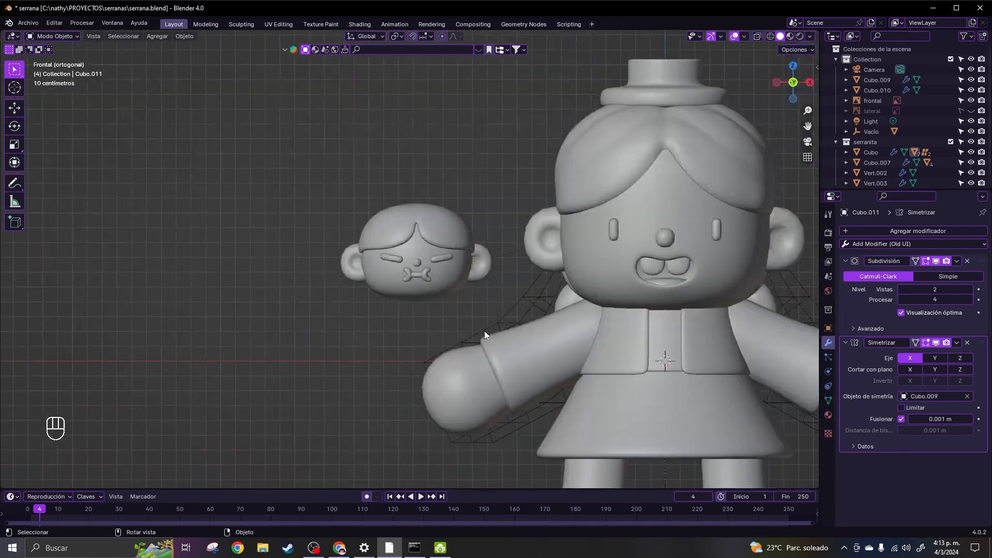
- Edit the small head's hair and extrude its lower edge in front of the ear downward into a sideburn
{"action": "scroll", "coordinate": [485, 330], "scroll_direction": "up", "scroll_amount": 3}
{"action": "middle_click_drag", "start_coordinate": [485, 330], "coordinate": [558, 321]}
{"action": "scroll", "coordinate": [486, 289], "scroll_direction": "up", "scroll_amount": 3}
{"action": "left_click", "coordinate": [467, 266]}
{"action": "key", "text": "Tab"}
{"action": "middle_click_drag", "start_coordinate": [556, 268], "coordinate": [590, 266]}
{"action": "scroll", "coordinate": [589, 266], "scroll_direction": "up", "scroll_amount": 3}
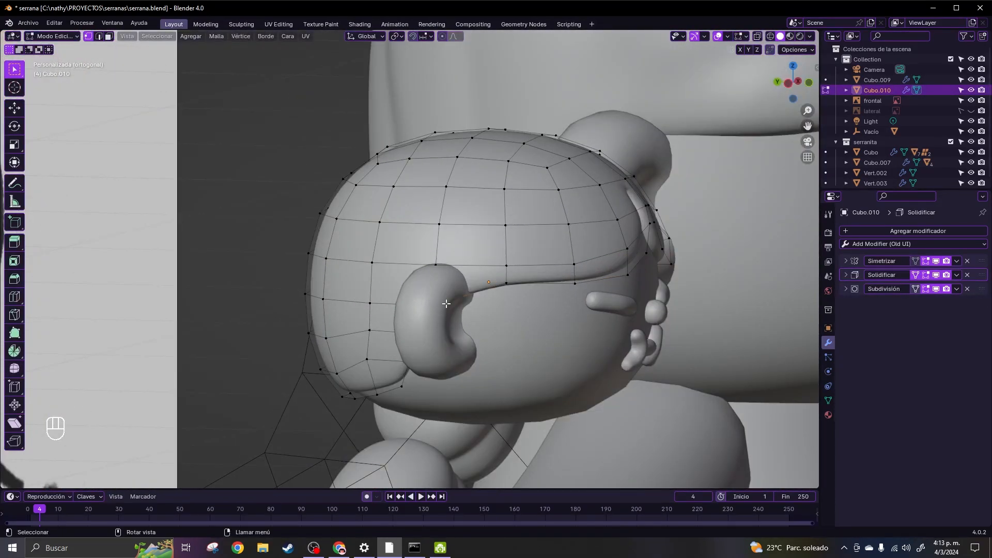
{"action": "left_click", "coordinate": [505, 284], "text": "shift"}
{"action": "key", "text": "e"}
{"action": "left_click", "coordinate": [516, 329]}
- Move the sideburn's lower rear vertex forward, away from the ear
{"action": "left_click", "coordinate": [448, 313]}
{"action": "key", "text": "g"}
{"action": "left_click", "coordinate": [462, 325]}
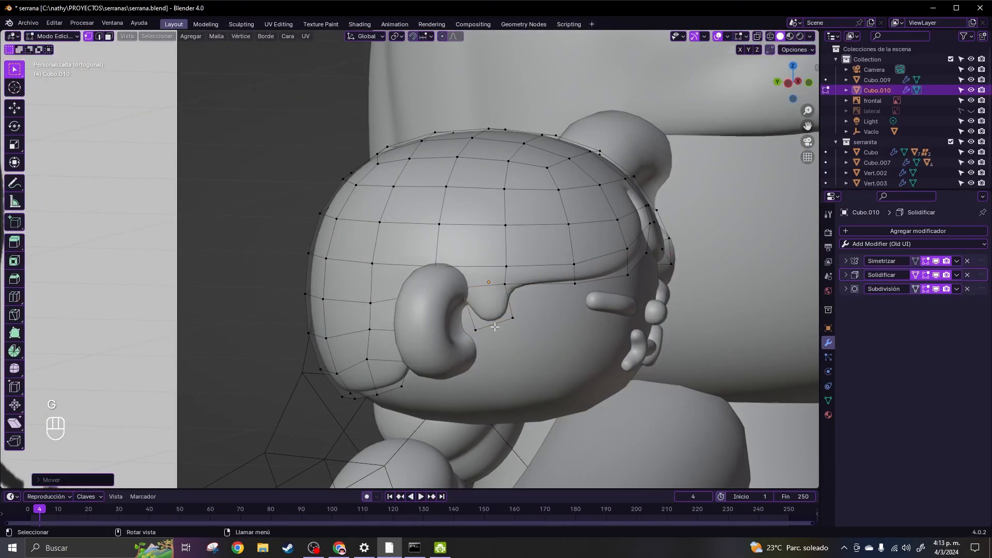
{"action": "key", "text": "g"}
{"action": "left_click", "coordinate": [465, 326]}
- Shift the sideburn's lower front vertex back to narrow the tip, undo the last shift, readjust it and leave mesh editing
{"action": "left_click", "coordinate": [511, 318]}
{"action": "key", "text": "g"}
{"action": "left_click", "coordinate": [509, 318]}
{"action": "key", "text": "g"}
{"action": "left_click", "coordinate": [504, 319]}
{"action": "key", "text": "ctrl+z"}
{"action": "key", "text": "g"}
{"action": "middle_click_drag", "start_coordinate": [470, 326], "coordinate": [380, 318]}
{"action": "key", "text": "KP_1"}
{"action": "key", "text": "Tab"}
{"action": "scroll", "coordinate": [553, 439], "scroll_direction": "down", "scroll_amount": 5}
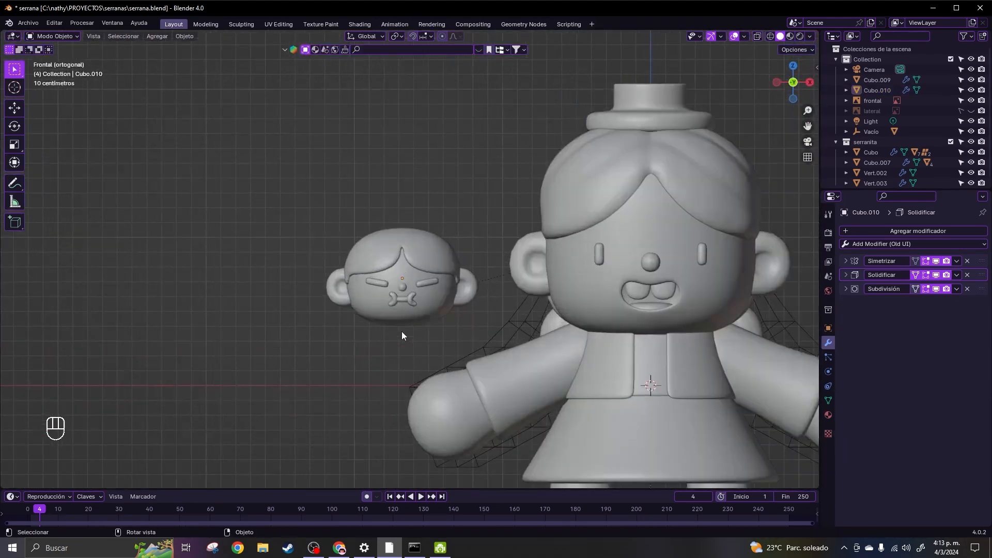
- Clear the parent of the small head's ears to detach them from the large head
{"action": "scroll", "coordinate": [401, 331], "scroll_direction": "up", "scroll_amount": 3}
{"action": "left_click", "coordinate": [513, 331]}
{"action": "left_click", "coordinate": [684, 312], "text": "shift"}
{"action": "key", "text": "alt+p"}
{"action": "left_click", "coordinate": [684, 311]}
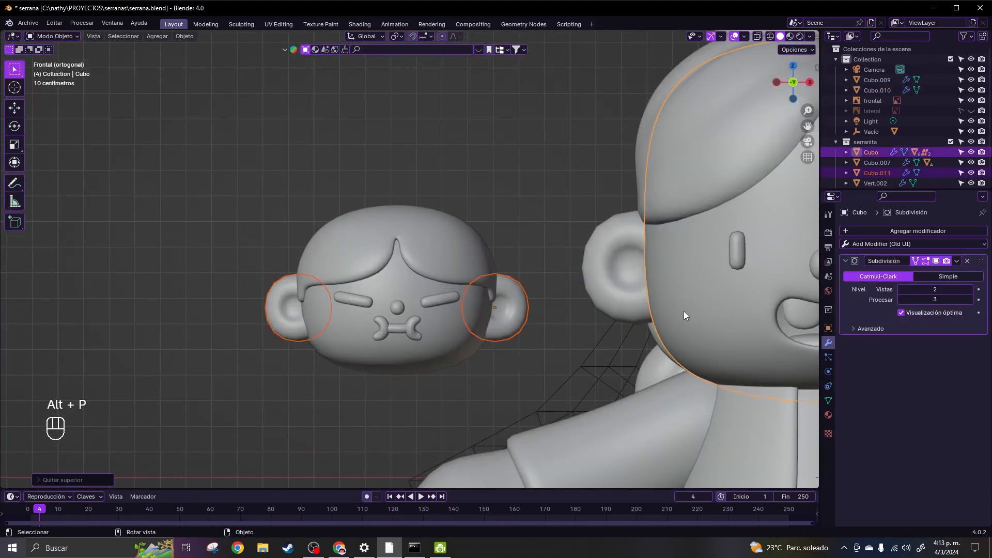
{"action": "left_click", "coordinate": [550, 345]}
{"action": "scroll", "coordinate": [550, 346], "scroll_direction": "up", "scroll_amount": 2}
{"action": "middle_click_drag", "start_coordinate": [568, 364], "coordinate": [569, 333], "text": "shift"}
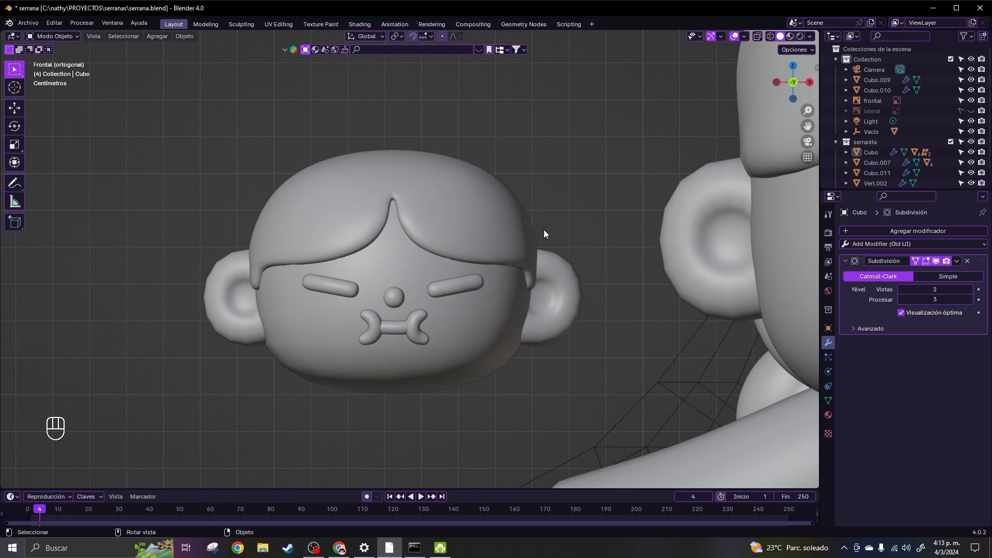
- Select the small head's ears, hair, eyes and mouth and parent them to the small head as an object parent
{"action": "left_click", "coordinate": [559, 317]}
{"action": "left_click", "coordinate": [458, 283], "text": "shift"}
{"action": "left_click", "coordinate": [411, 326], "text": "shift"}
{"action": "left_click", "coordinate": [415, 275], "text": "shift"}
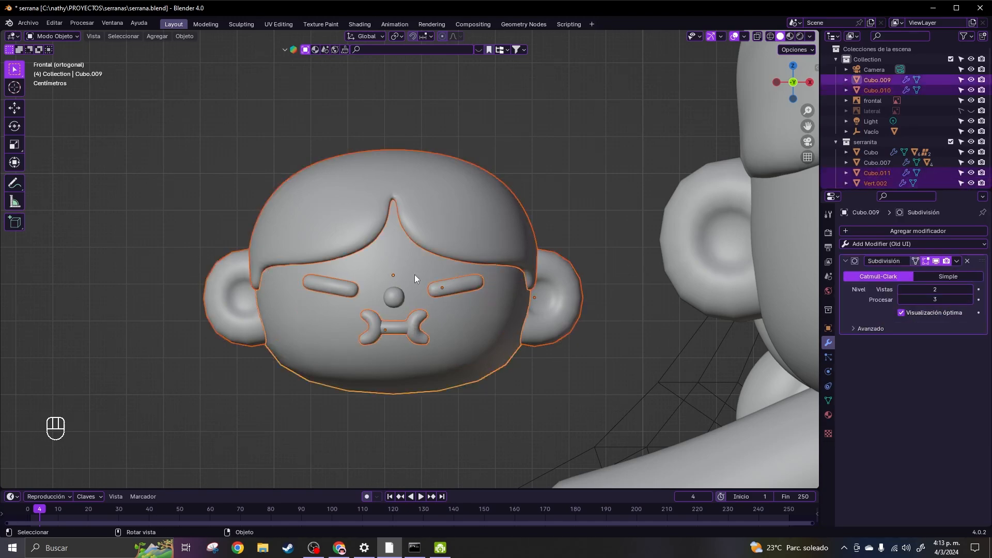
{"action": "key", "text": "ctrl+p"}
{"action": "left_click", "coordinate": [414, 287]}
{"action": "left_click", "coordinate": [488, 391]}
{"action": "scroll", "coordinate": [488, 392], "scroll_direction": "down", "scroll_amount": 8}
{"action": "middle_click_drag", "start_coordinate": [439, 212], "coordinate": [417, 187], "text": "shift"}
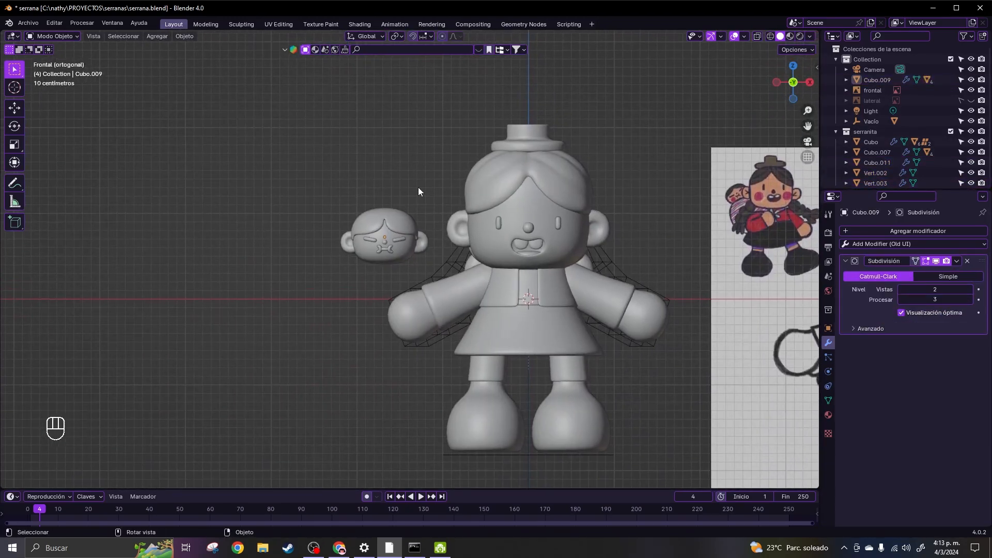
- Duplicate the empty under the serrana's feet and place the copy just below the small head
{"action": "left_click", "coordinate": [528, 459]}
{"action": "key", "text": "shift+d"}
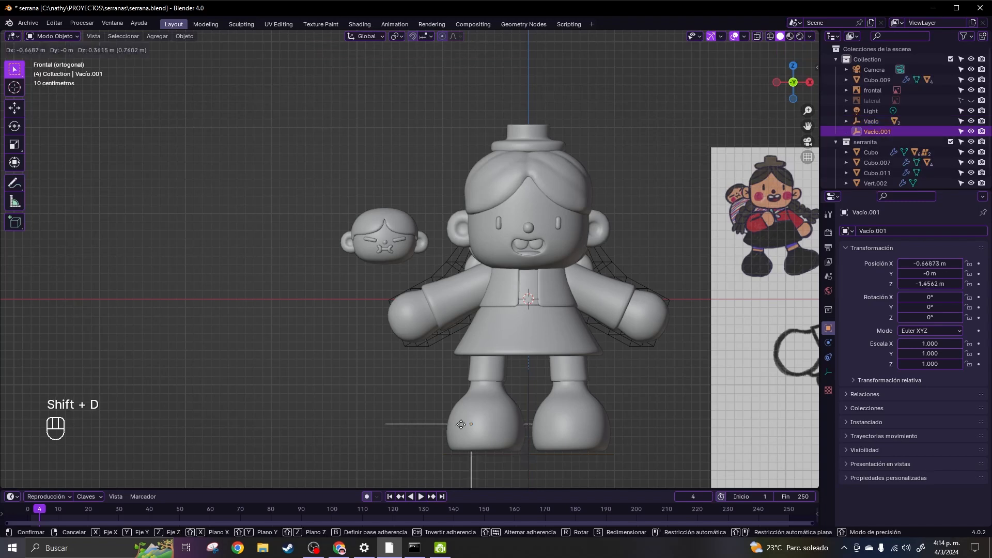
{"action": "left_click", "coordinate": [384, 273]}
- Parent the small head to the new empty below it
{"action": "scroll", "coordinate": [384, 275], "scroll_direction": "up", "scroll_amount": 5}
{"action": "left_click", "coordinate": [386, 259]}
{"action": "left_click", "coordinate": [401, 287], "text": "shift"}
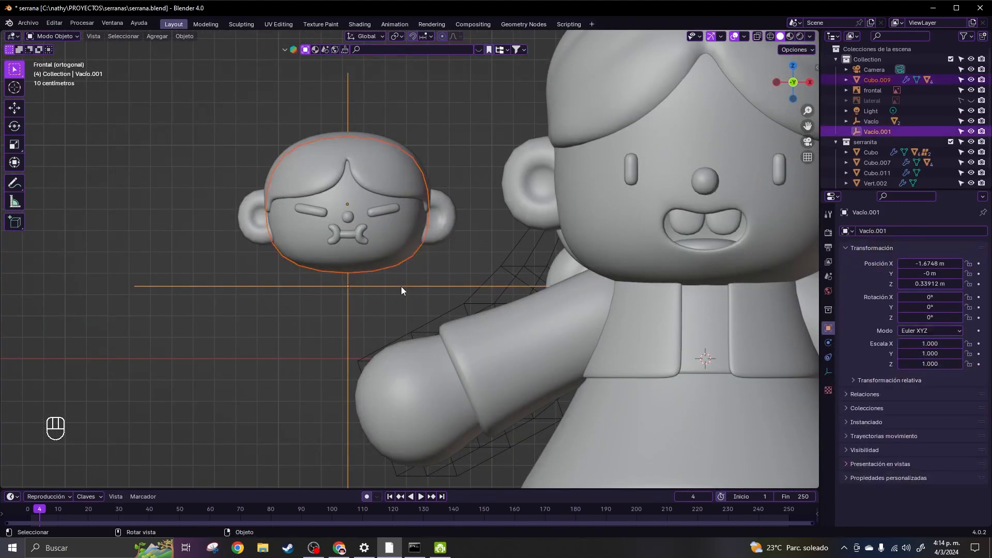
{"action": "key", "text": "ctrl+p"}
{"action": "left_click", "coordinate": [401, 286]}
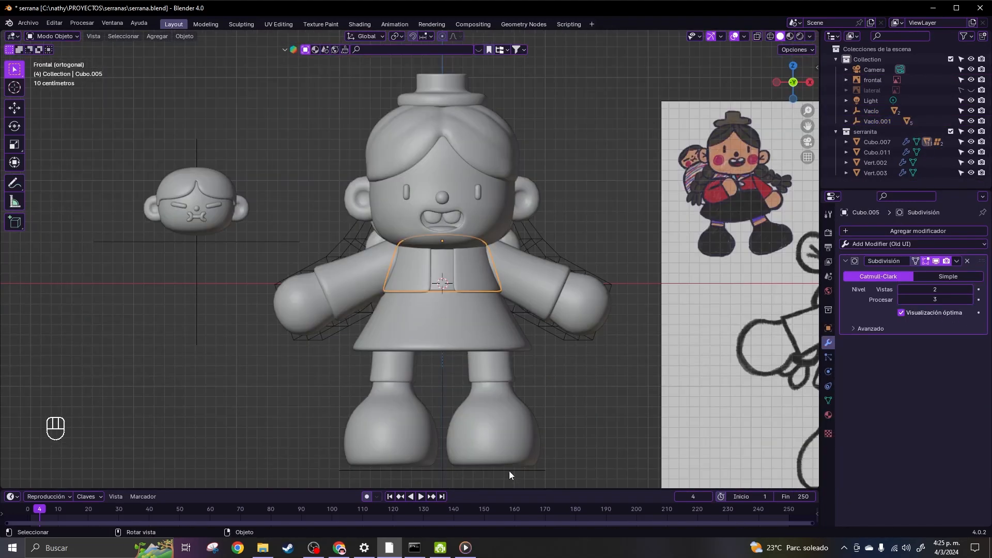
- Test-rotate the serrana's base empty about Z by about 18.5°, undo the rotation and select the legs and boots
{"action": "left_click", "coordinate": [510, 469]}
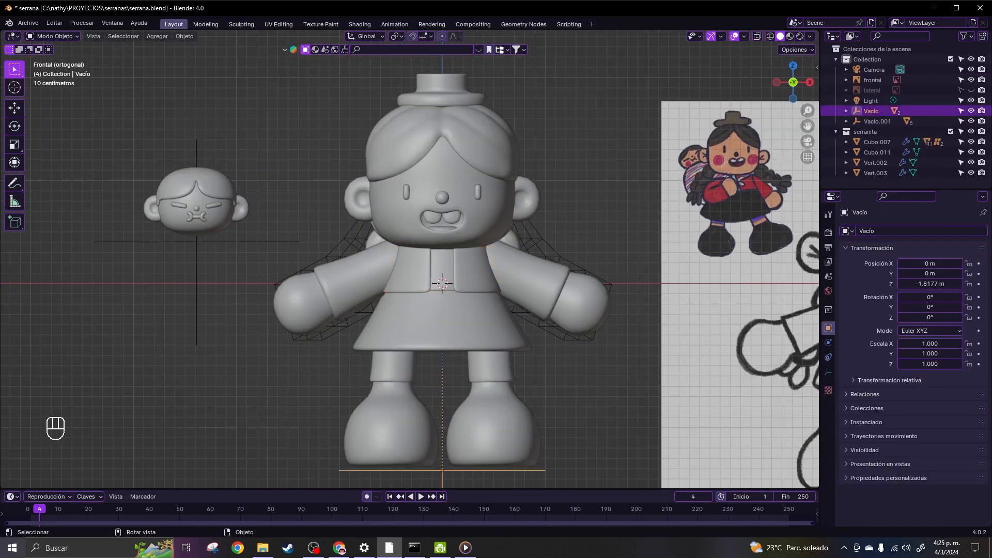
{"action": "key", "text": "r"}
{"action": "key", "text": "z"}
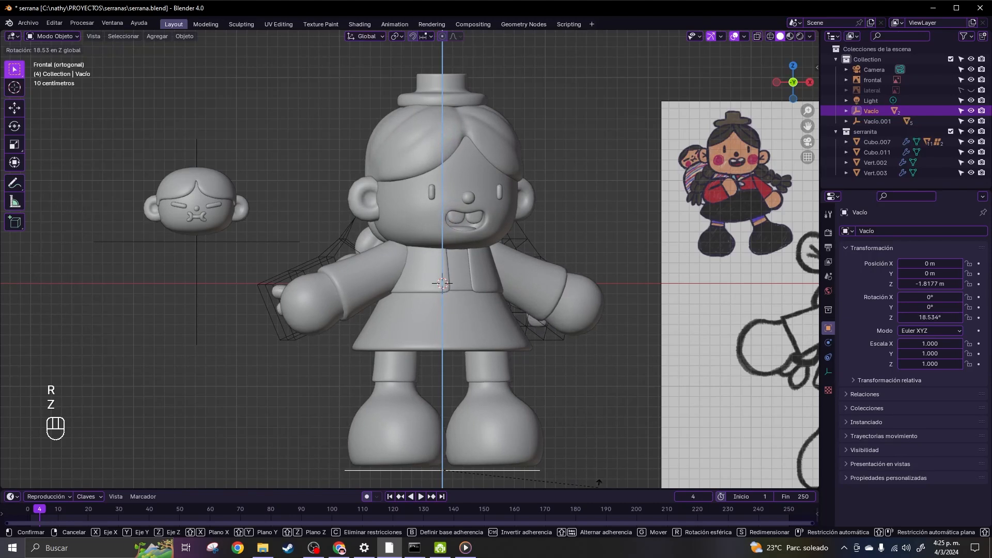
{"action": "left_click", "coordinate": [599, 482]}
{"action": "key", "text": "ctrl+z"}
{"action": "left_click", "coordinate": [511, 435]}
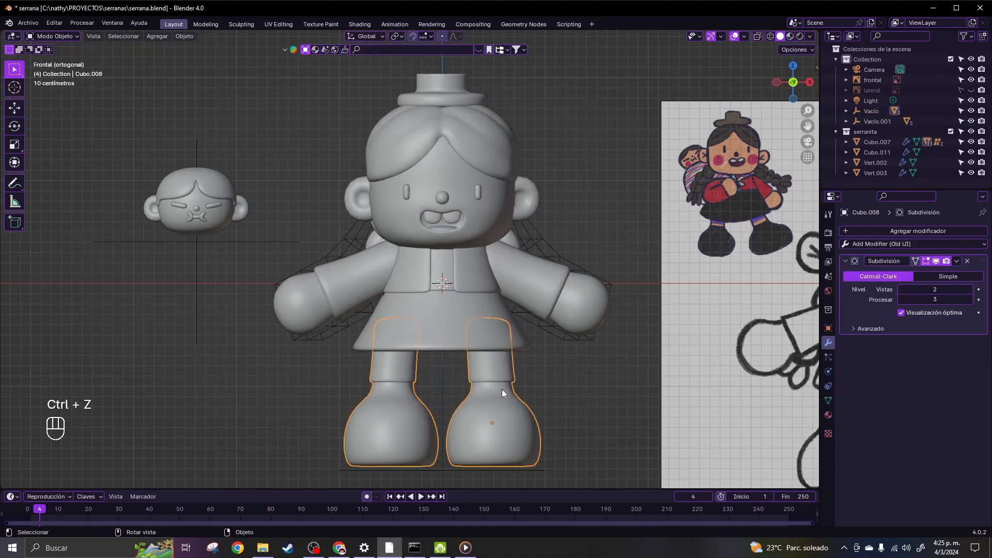
- Select the linked mesh of one leg and boot and rotate it about the global Z axis with proportional editing off
{"action": "key", "text": "Tab"}
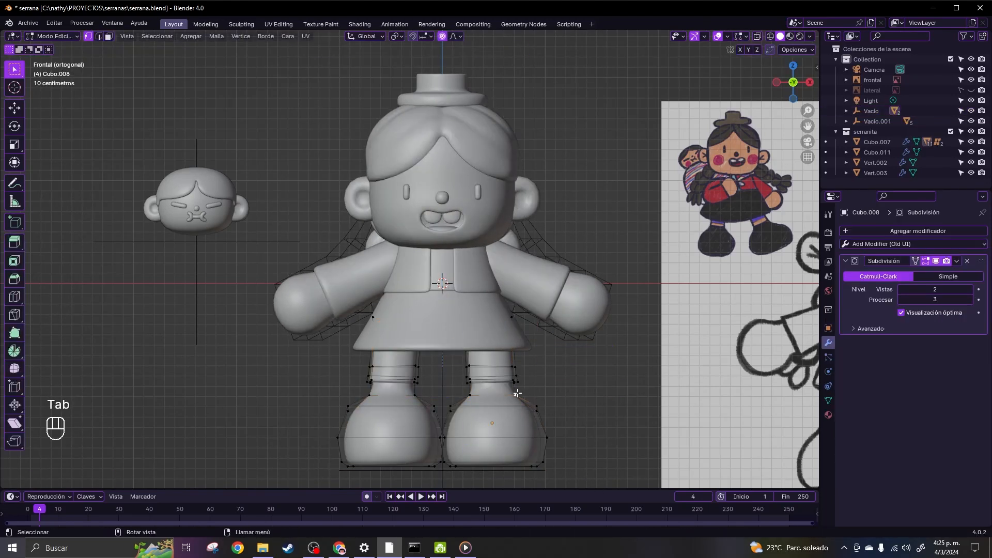
{"action": "key", "text": "l"}
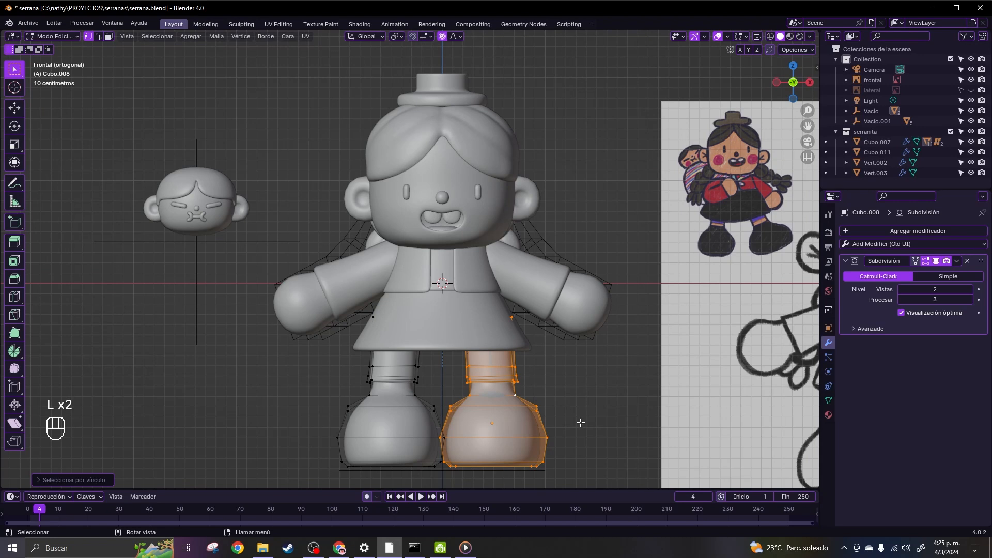
{"action": "key", "text": "r"}
{"action": "key", "text": "z"}
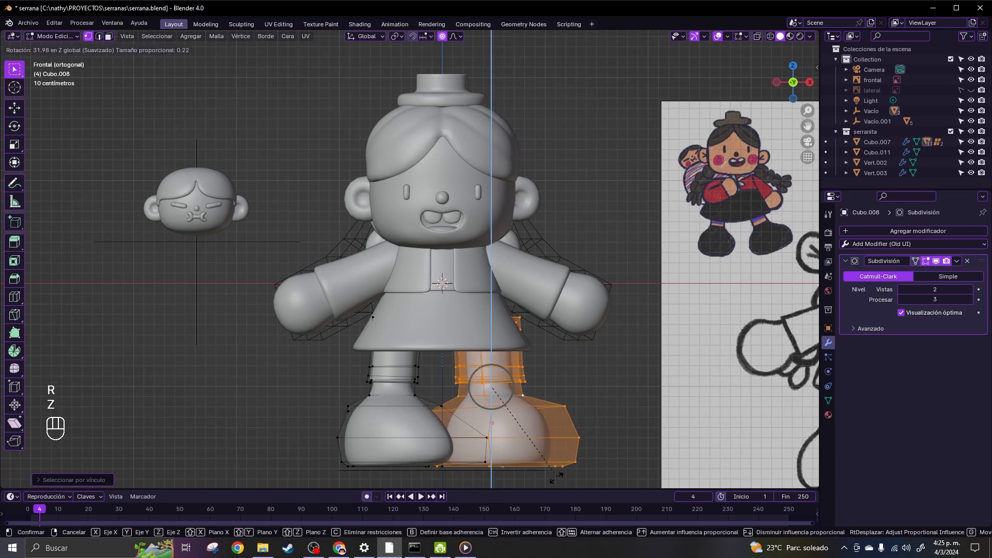
{"action": "left_click", "coordinate": [557, 476]}
{"action": "key", "text": "ctrl+z"}
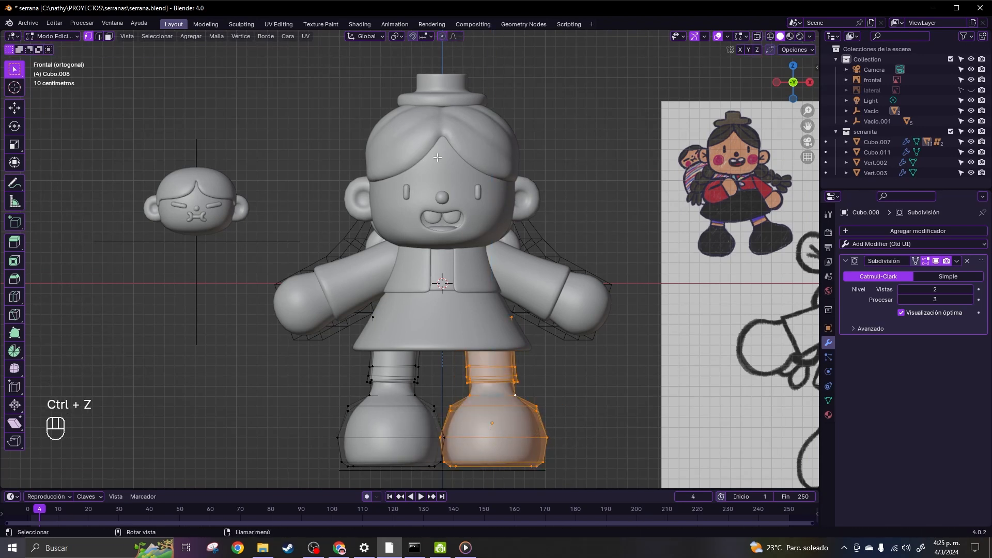
{"action": "key", "text": "r"}
{"action": "key", "text": "z"}
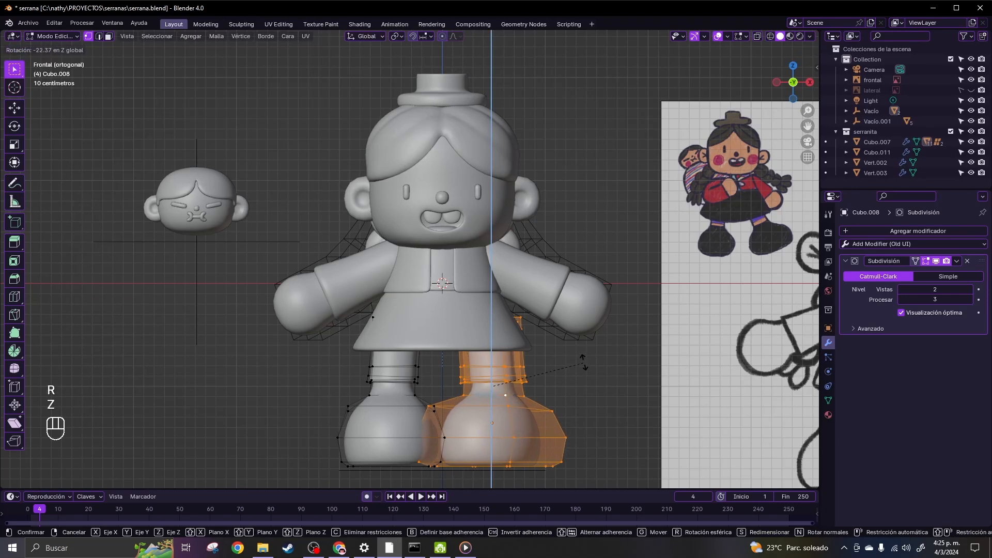
{"action": "left_click", "coordinate": [565, 465]}
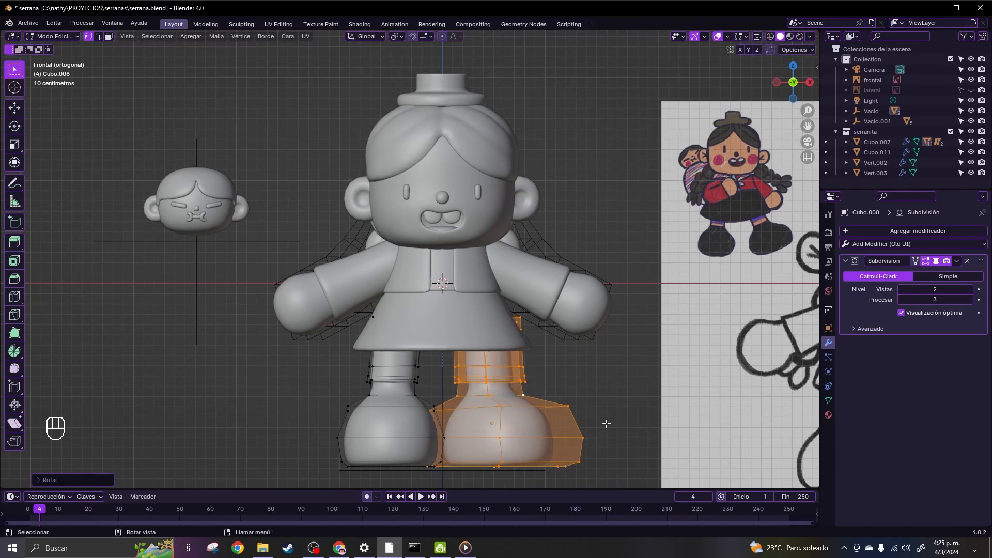
- Tilt the selected leg by about -14° about the global Y axis and move it along Z
{"action": "key", "text": "r"}
{"action": "key", "text": "y"}
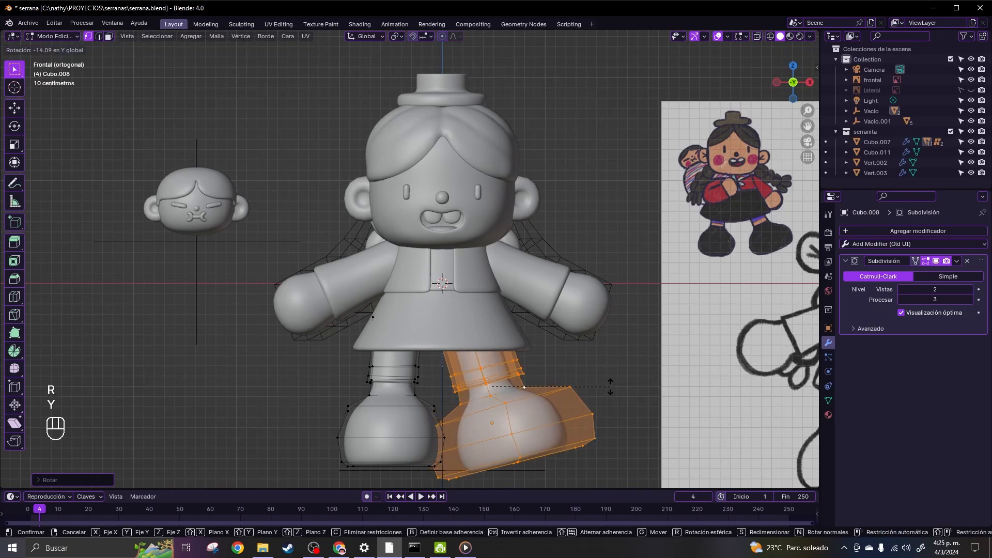
{"action": "key", "text": "g"}
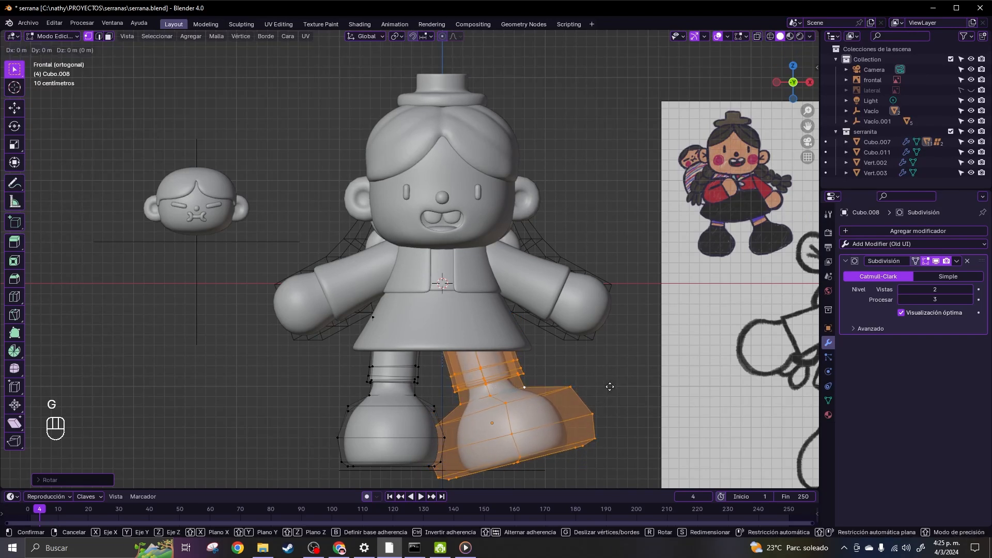
{"action": "key", "text": "z"}
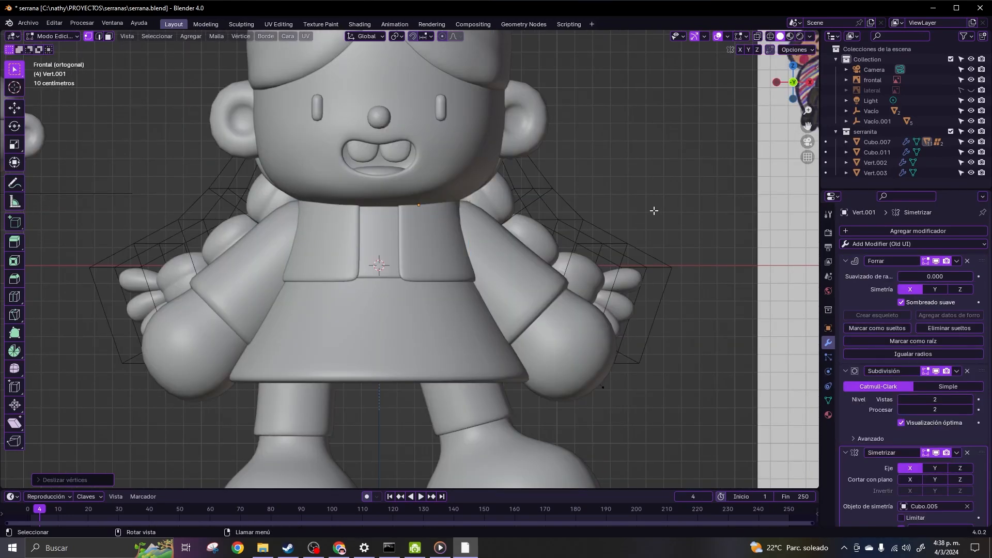
- In Object Mode, move the mirrored arms about -0.06 m along their local X axis and save the file
{"action": "key", "text": "ctrl+Tab"}
{"action": "left_click", "coordinate": [554, 212]}
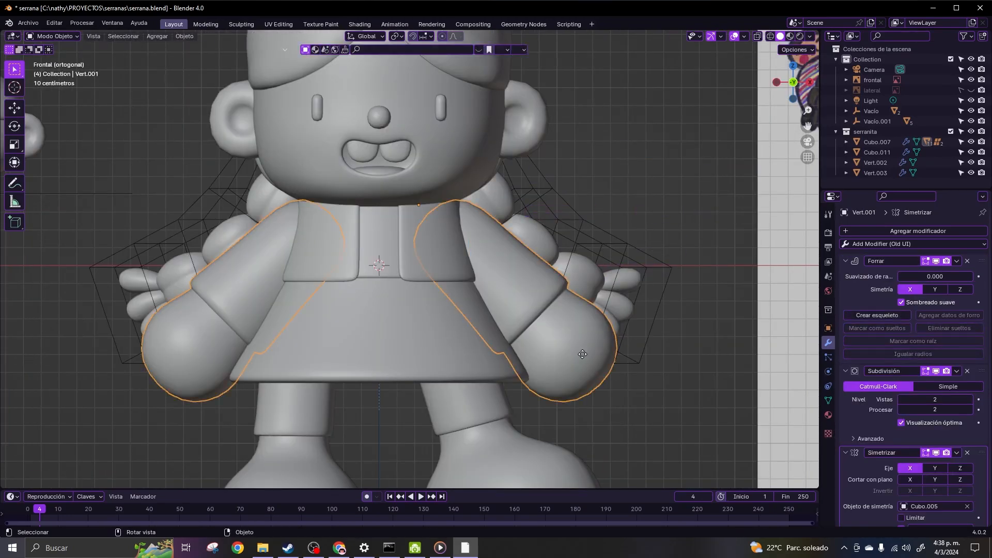
{"action": "key", "text": "g"}
{"action": "key", "text": "x"}
{"action": "key", "text": "x"}
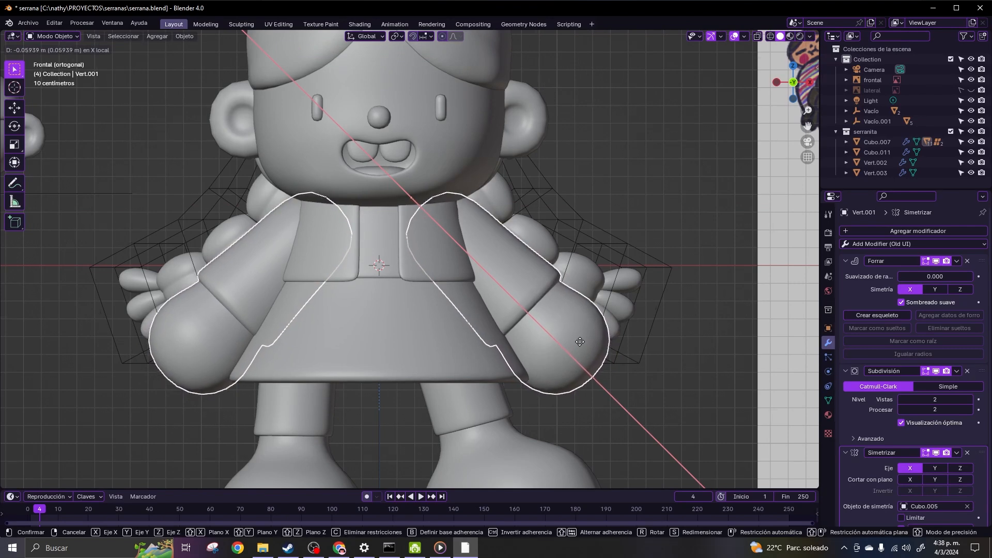
{"action": "left_click", "coordinate": [580, 344]}
{"action": "scroll", "coordinate": [600, 346], "scroll_direction": "up", "scroll_amount": 4}
{"action": "scroll", "coordinate": [599, 346], "scroll_direction": "down", "scroll_amount": 6}
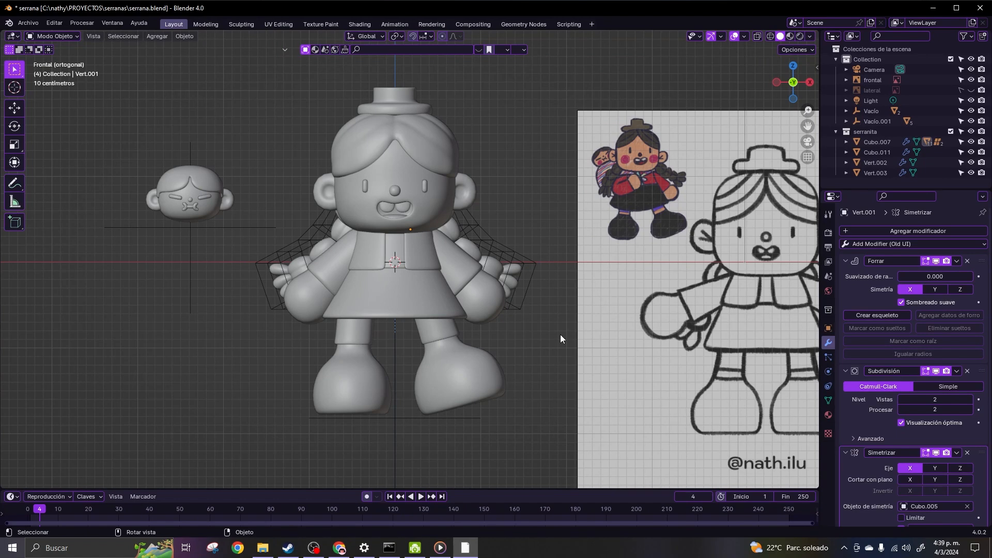
{"action": "scroll", "coordinate": [561, 334], "scroll_direction": "up", "scroll_amount": 5}
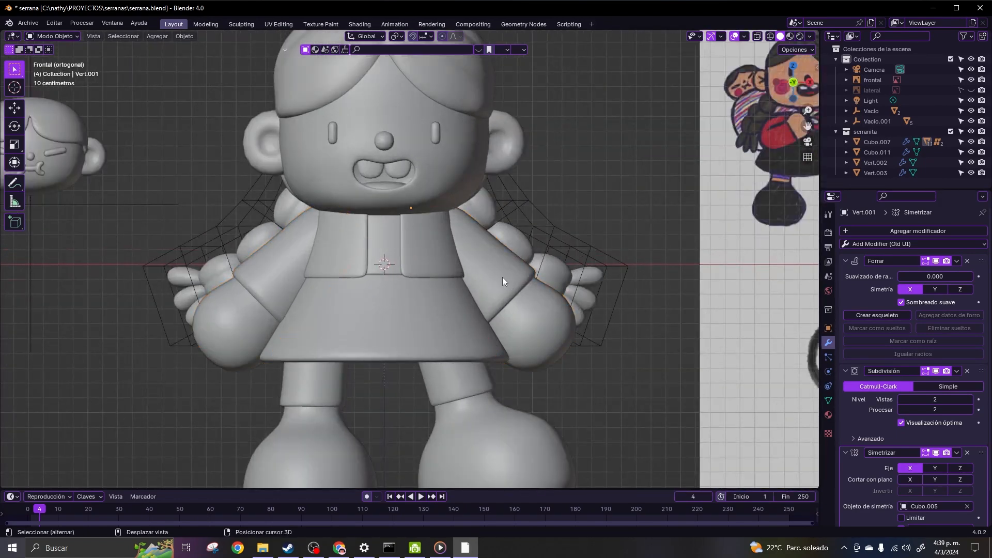
{"action": "left_click", "coordinate": [556, 331]}
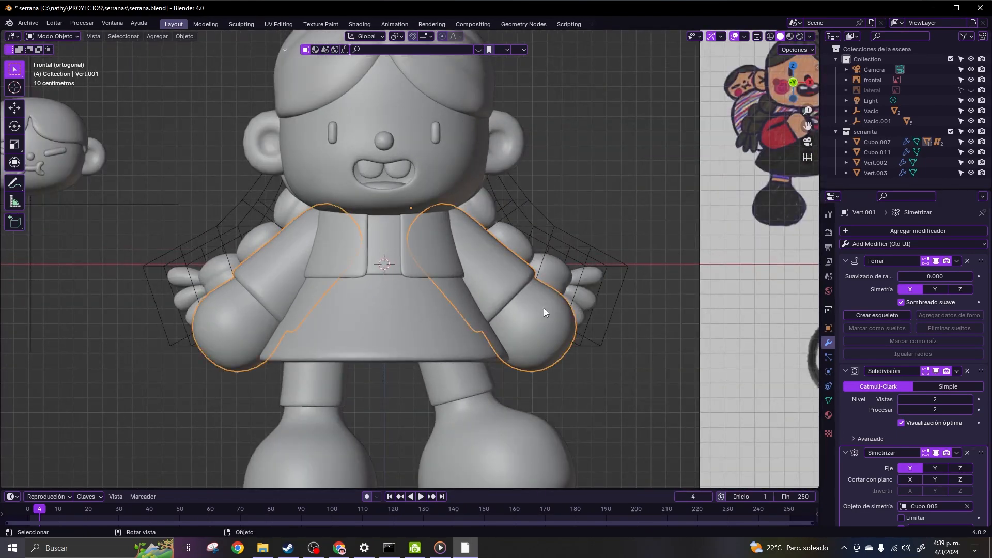
{"action": "key", "text": "ctrl+s"}
- Test-rotate the arms about the global Y axis and cancel the rotation
{"action": "scroll", "coordinate": [498, 289], "scroll_direction": "up", "scroll_amount": 3}
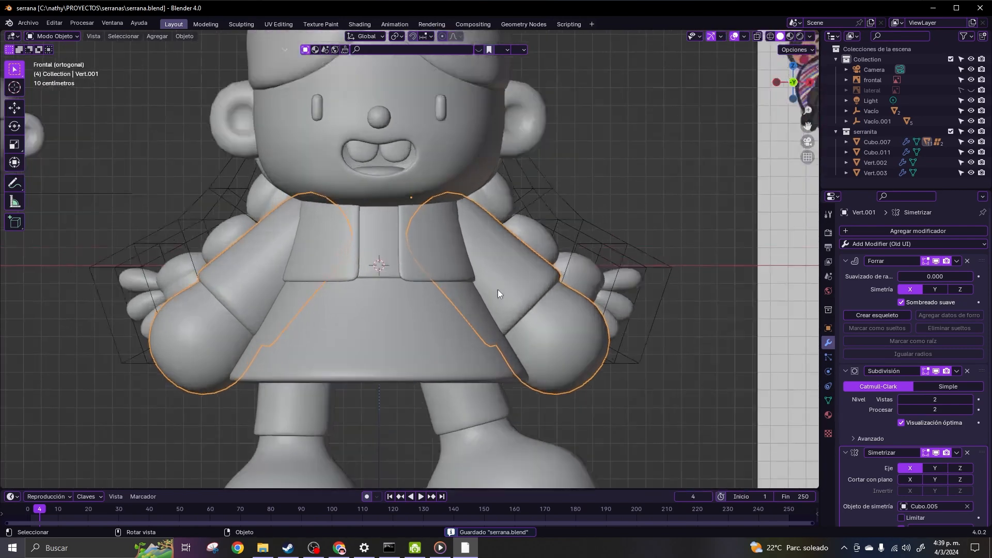
{"action": "key", "text": "r"}
{"action": "key", "text": "y"}
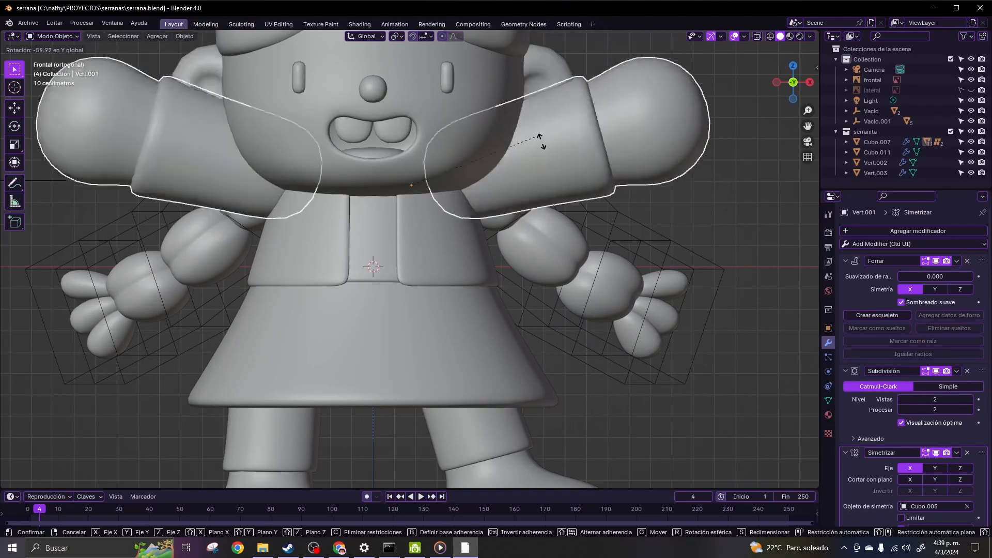
{"action": "left_click", "coordinate": [426, 205]}
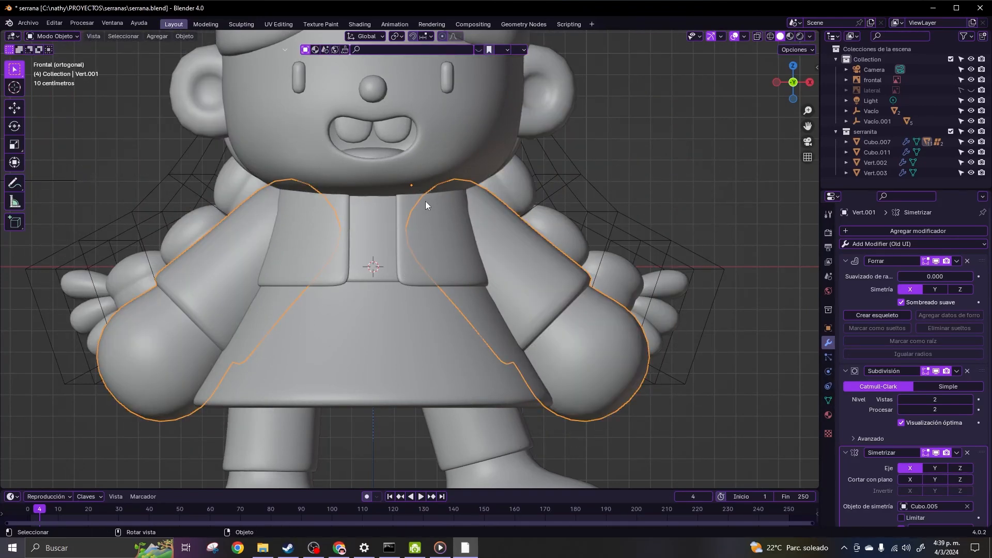
- With X-ray on, cut a new vertex into the arm skeleton's upper segment and slide it toward the shoulder
{"action": "key", "text": "ctrl+Tab"}
{"action": "left_click", "coordinate": [531, 211]}
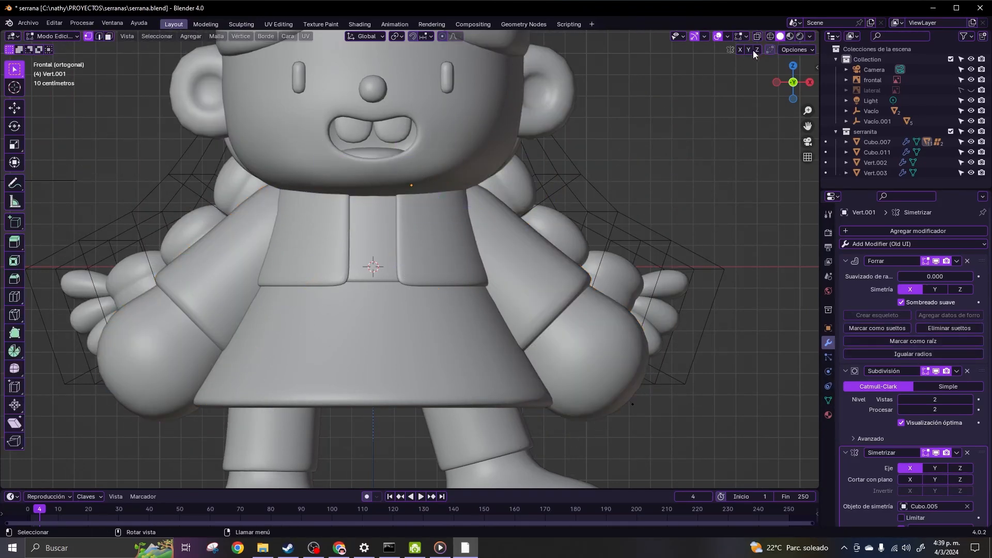
{"action": "left_click", "coordinate": [756, 37]}
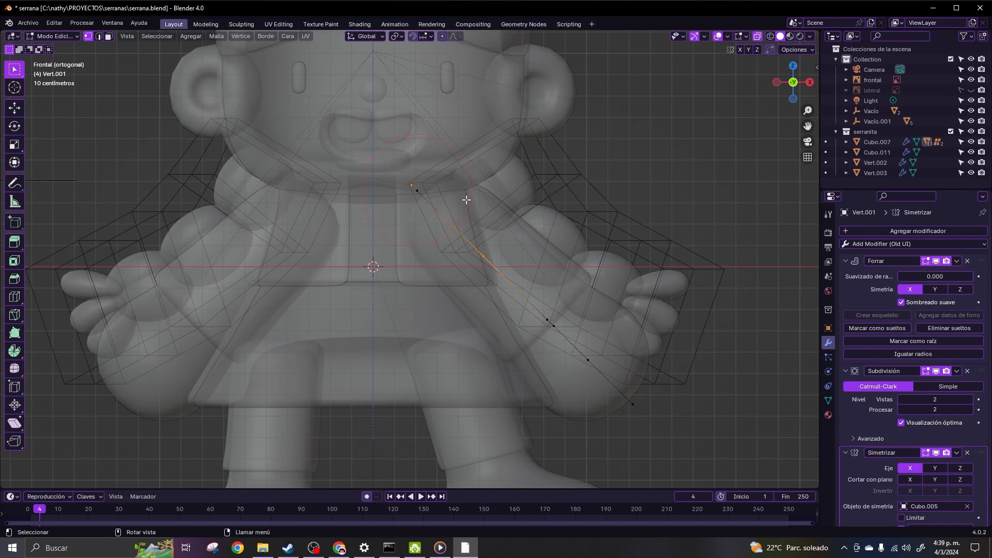
{"action": "scroll", "coordinate": [466, 199], "scroll_direction": "up", "scroll_amount": 3}
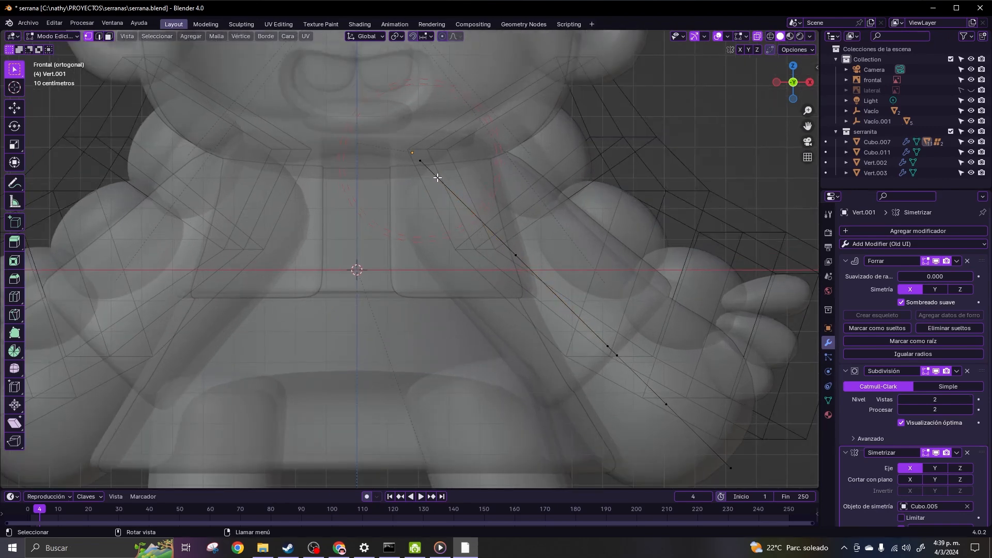
{"action": "key", "text": "ctrl+r"}
{"action": "left_click", "coordinate": [454, 193]}
{"action": "left_click", "coordinate": [454, 193]}
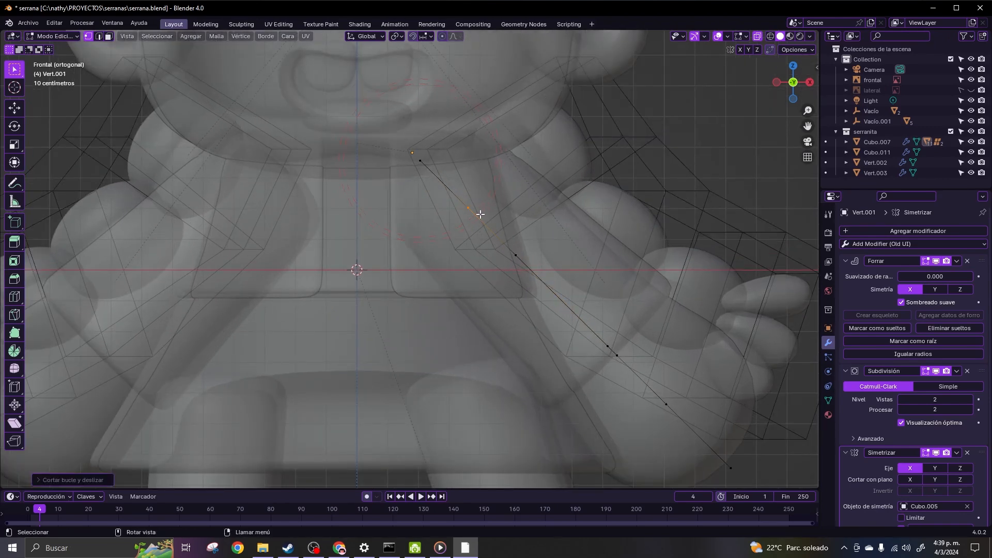
{"action": "key", "text": "g"}
{"action": "key", "text": "g"}
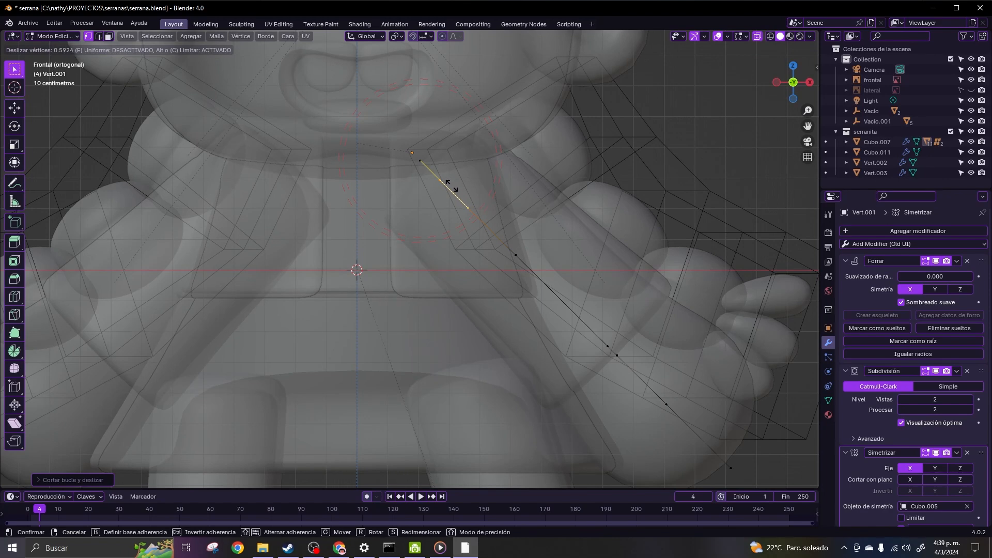
{"action": "left_click", "coordinate": [451, 186]}
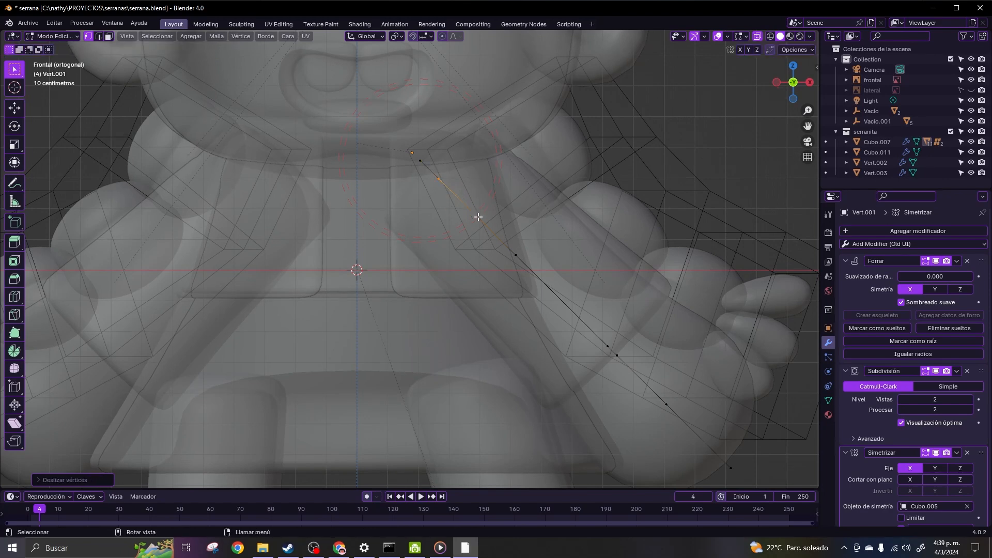
- Snap the 3D cursor to the new shoulder vertex of the arm skeleton
{"action": "middle_click_drag", "start_coordinate": [458, 191], "coordinate": [512, 295], "text": "shift"}
{"action": "scroll", "coordinate": [512, 295], "scroll_direction": "up", "scroll_amount": 1}
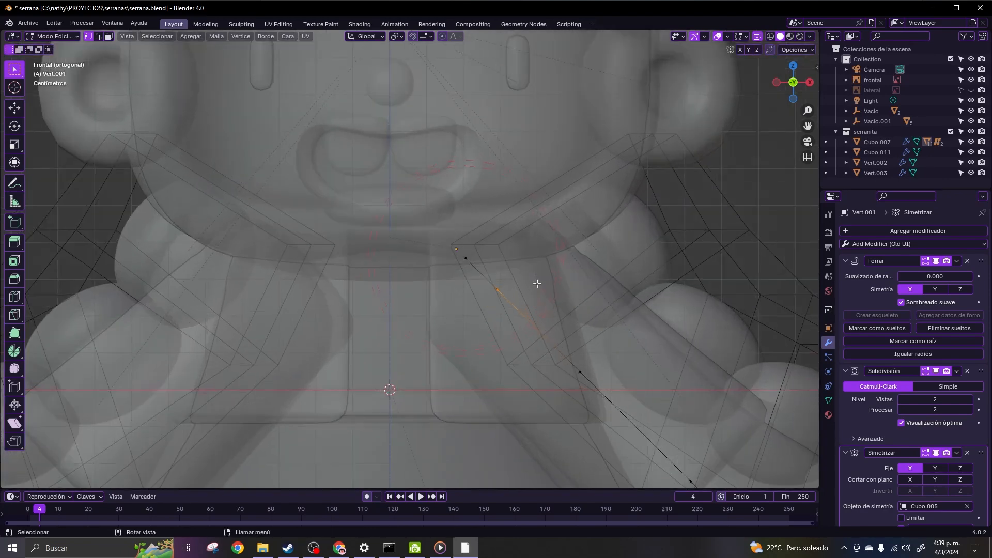
{"action": "key", "text": "ctrl"}
{"action": "key", "text": "shift+s"}
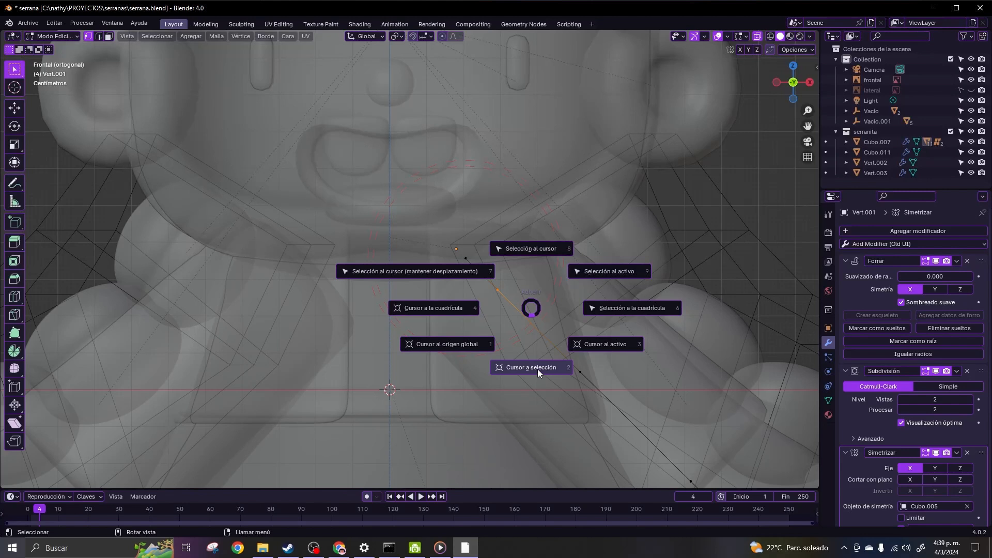
{"action": "left_click", "coordinate": [535, 373]}
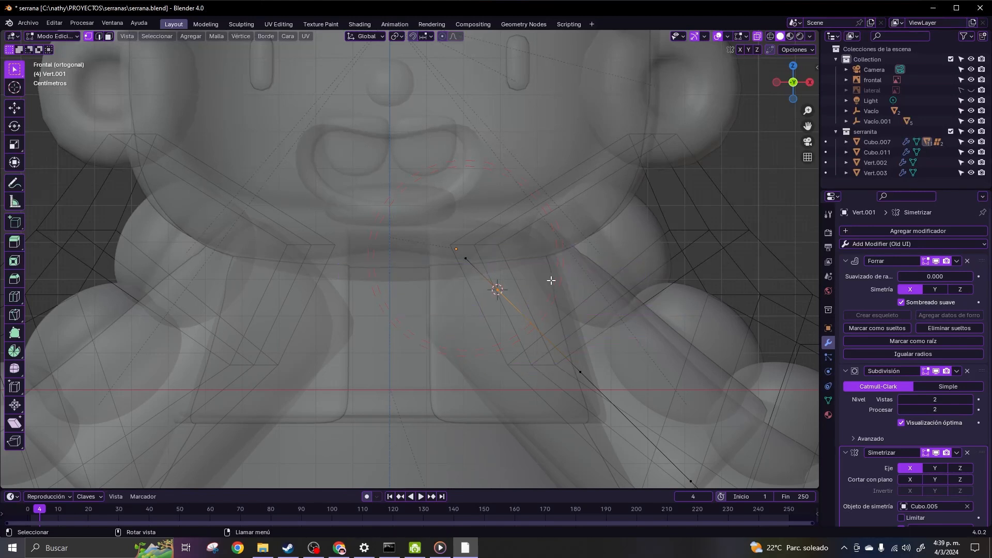
- Return to Object Mode and set the arms' origin to the 3D cursor at the shoulder
{"action": "key", "text": "ctrl+Tab"}
{"action": "left_click", "coordinate": [522, 247]}
{"action": "key", "text": "ctrl+Tab"}
{"action": "left_click", "coordinate": [442, 284]}
{"action": "left_click", "coordinate": [186, 37]}
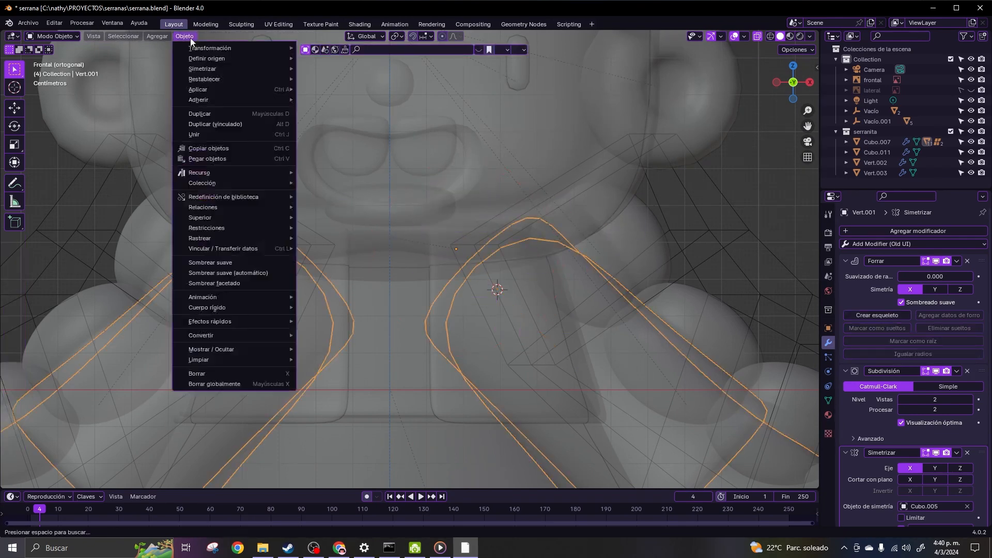
{"action": "mouse_move", "coordinate": [221, 60]}
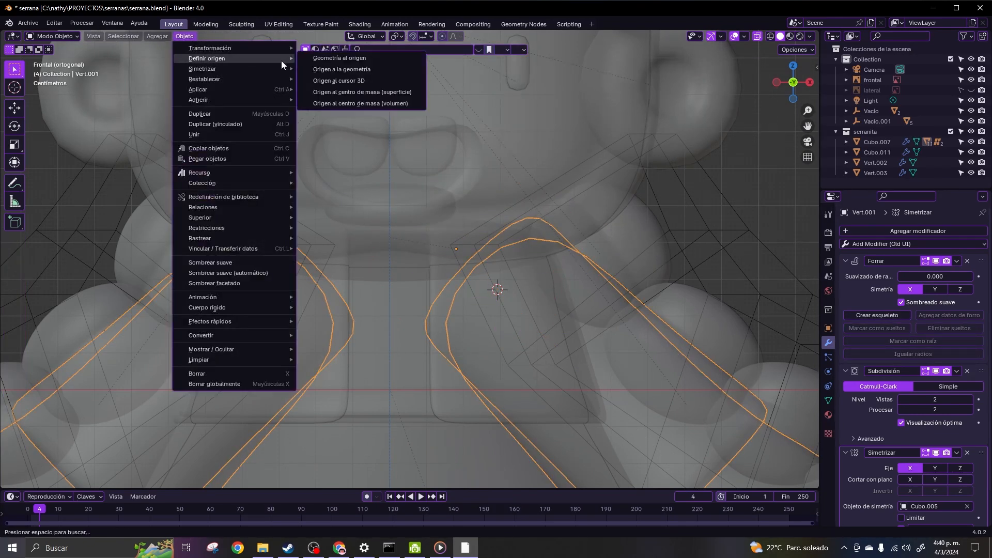
{"action": "left_click", "coordinate": [341, 81]}
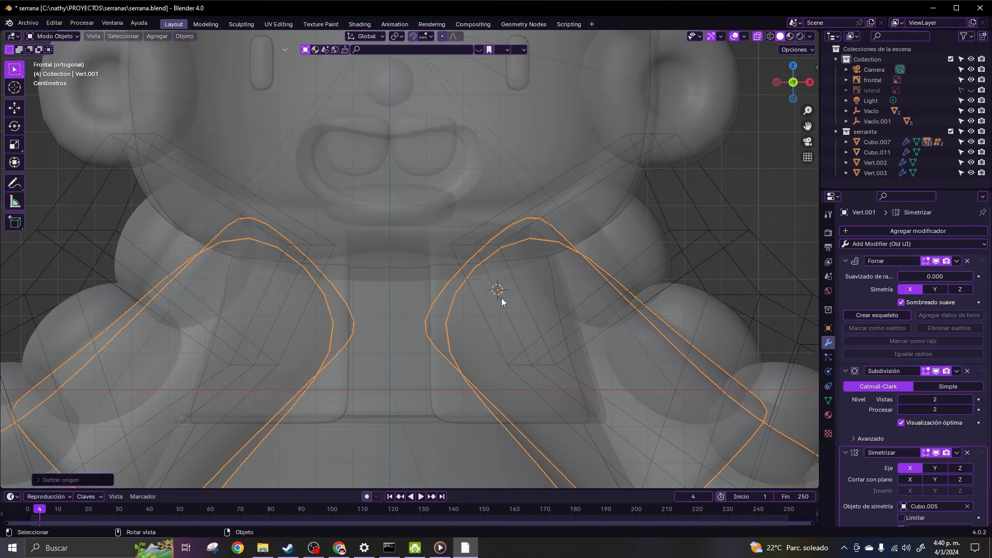
{"action": "scroll", "coordinate": [504, 296], "scroll_direction": "down", "scroll_amount": 6}
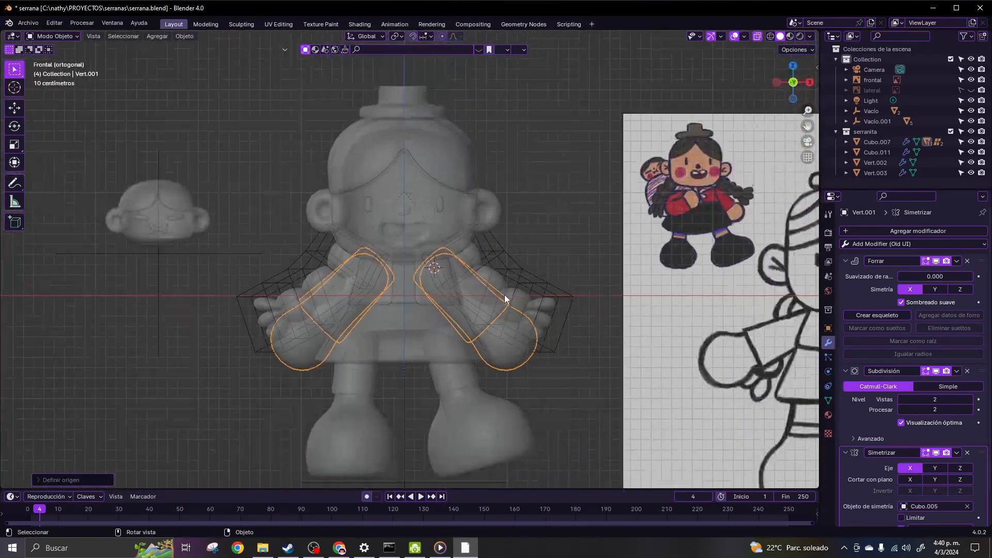
{"action": "scroll", "coordinate": [505, 296], "scroll_direction": "up", "scroll_amount": 2}
{"action": "key", "text": "ctrl+Tab"}
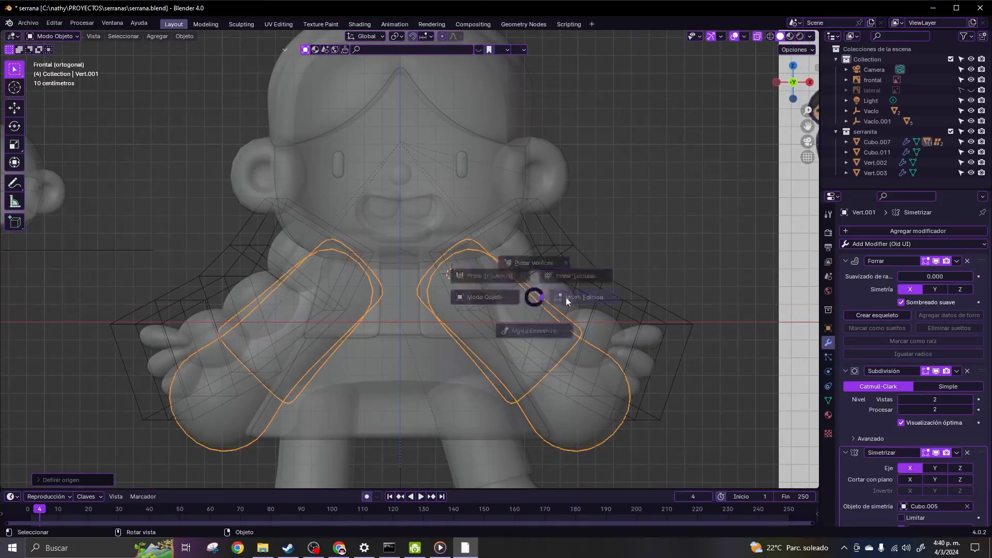
{"action": "left_click", "coordinate": [457, 302]}
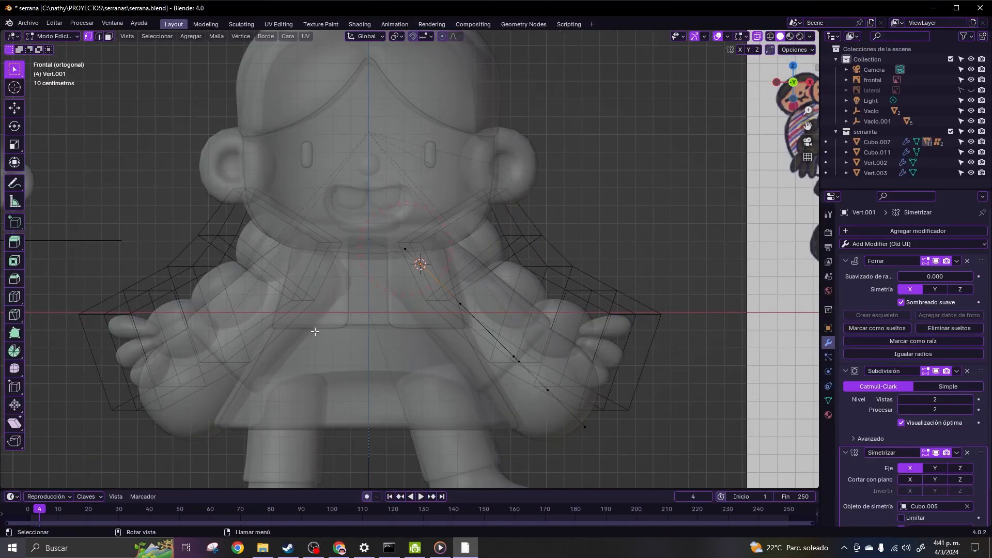
{"action": "key", "text": "ctrl+Tab"}
{"action": "left_click", "coordinate": [624, 250]}
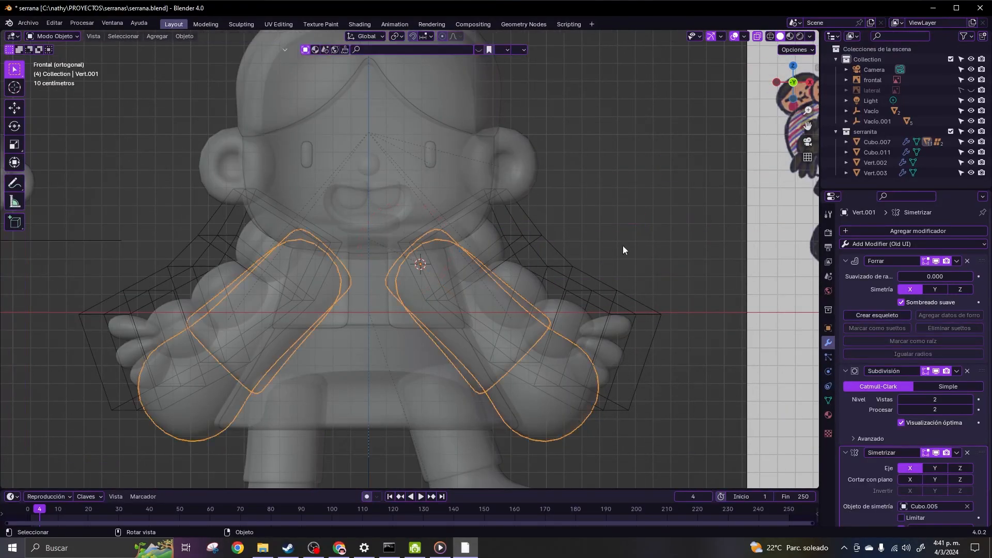
- Reorder the arms' Simetrizar (Mirror) modifier to the start of the modifier stack and apply it
{"action": "left_click_drag", "start_coordinate": [979, 454], "coordinate": [941, 247]}
{"action": "left_click", "coordinate": [957, 261]}
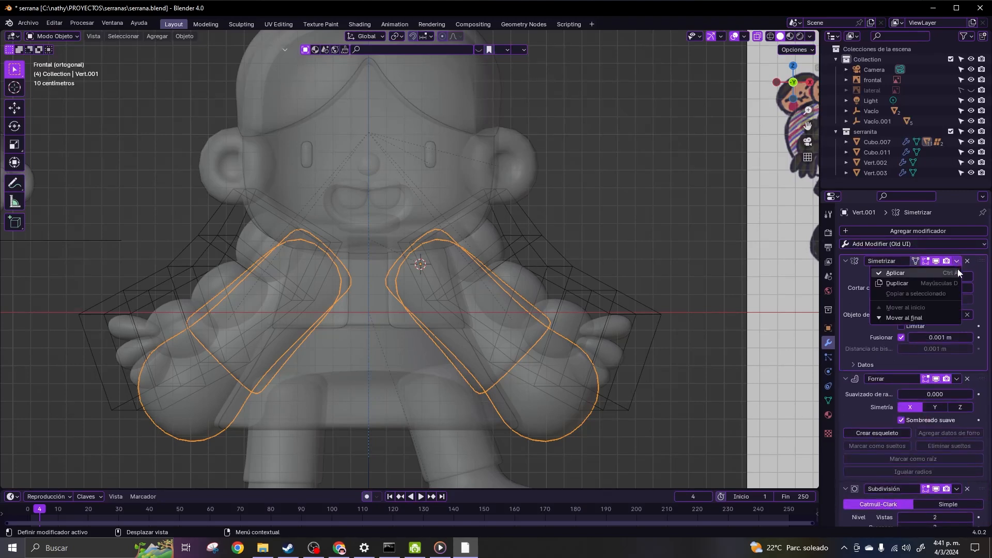
{"action": "left_click", "coordinate": [958, 271]}
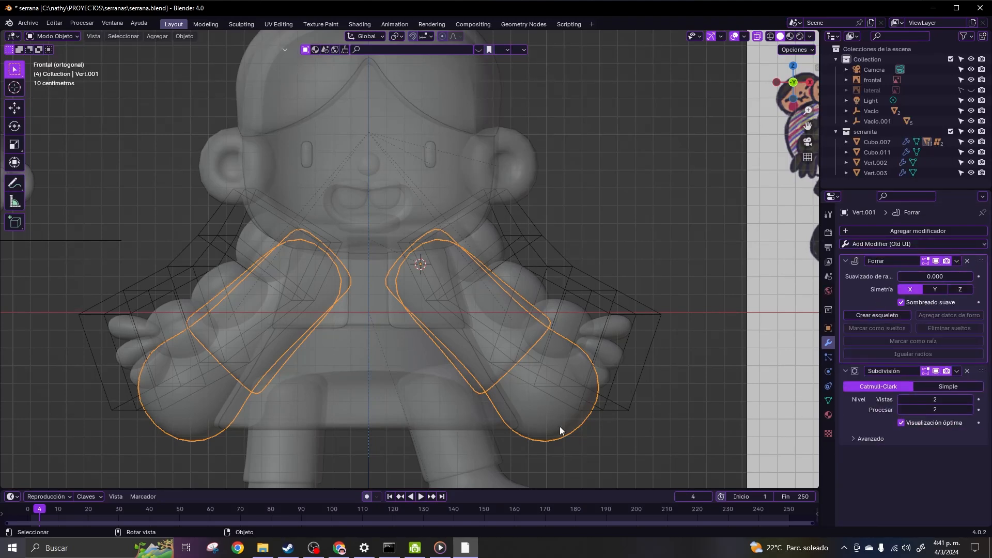
- Select the arm skeleton on the negative-X side in Edit Mode and separate it by selection into its own object
{"action": "key", "text": "Tab"}
{"action": "left_click_drag", "start_coordinate": [79, 177], "coordinate": [352, 449]}
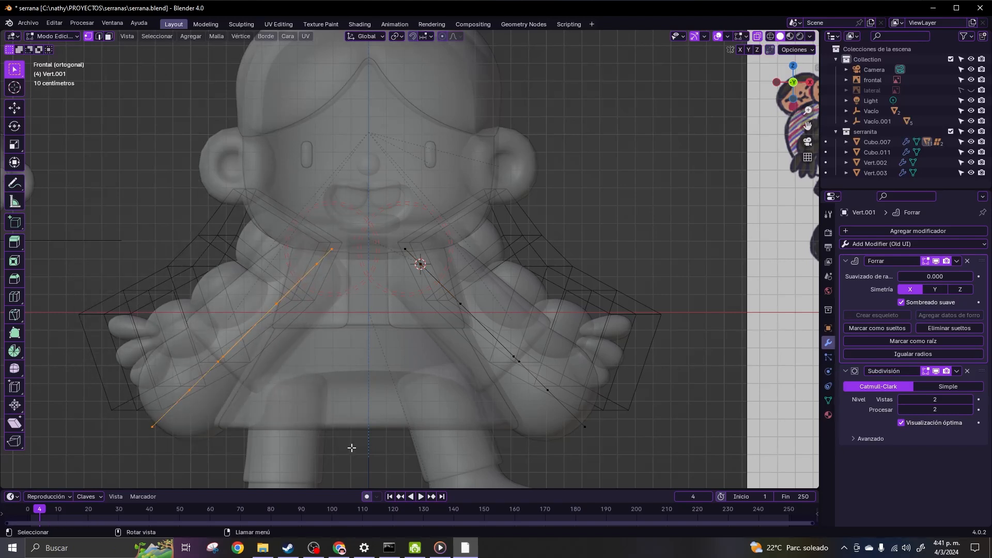
{"action": "right_click", "coordinate": [371, 355]}
{"action": "mouse_move", "coordinate": [385, 505]}
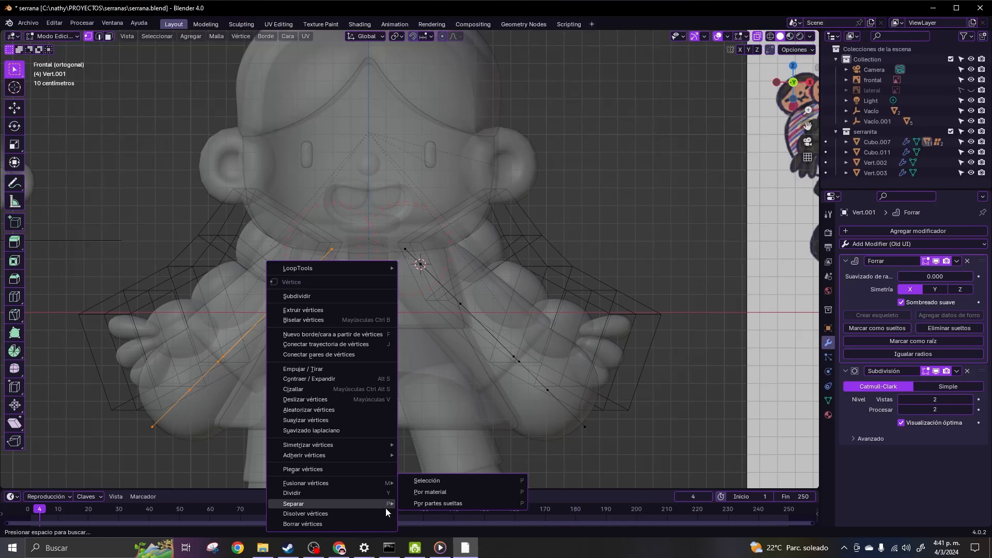
{"action": "left_click", "coordinate": [437, 482]}
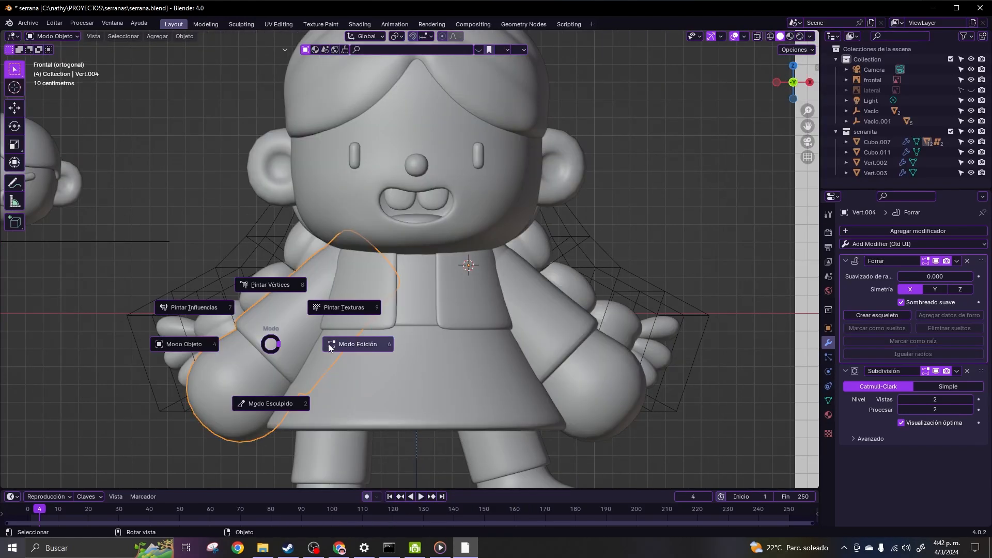
- Edit the separated arm with X-ray on and snap the 3D cursor to its shoulder vertex
{"action": "left_click", "coordinate": [331, 344]}
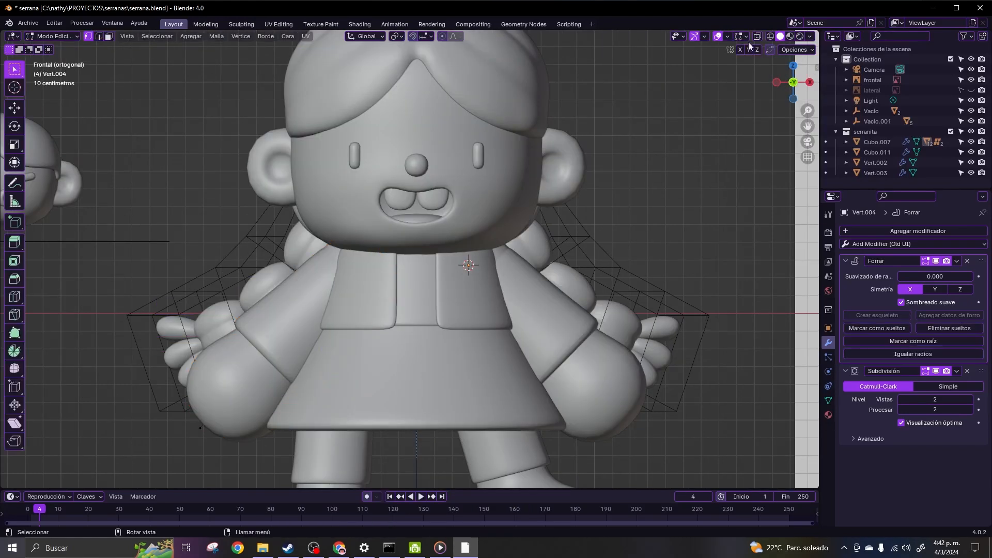
{"action": "left_click", "coordinate": [756, 37]}
{"action": "scroll", "coordinate": [252, 253], "scroll_direction": "up", "scroll_amount": 2}
{"action": "scroll", "coordinate": [386, 242], "scroll_direction": "up", "scroll_amount": 2}
{"action": "key", "text": "shift+s"}
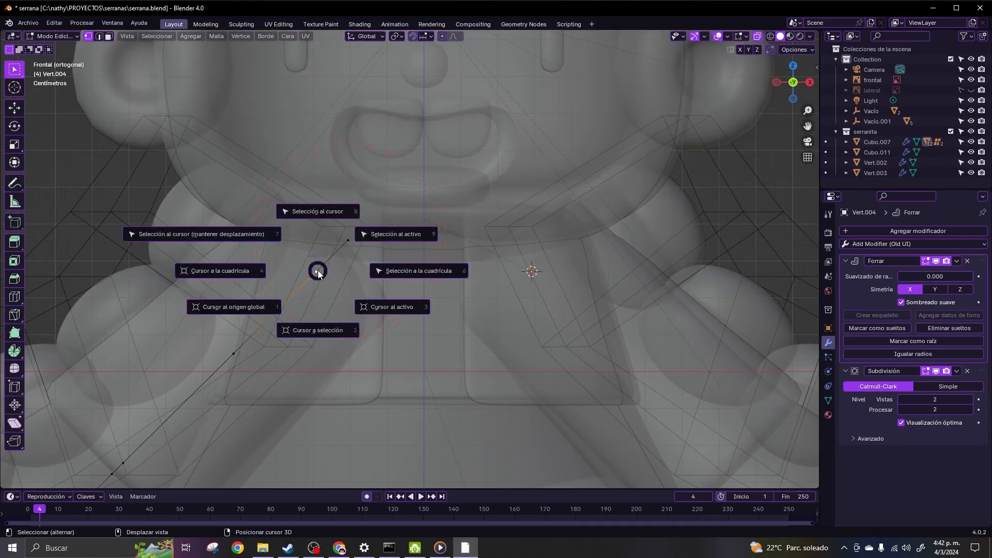
{"action": "left_click", "coordinate": [330, 339]}
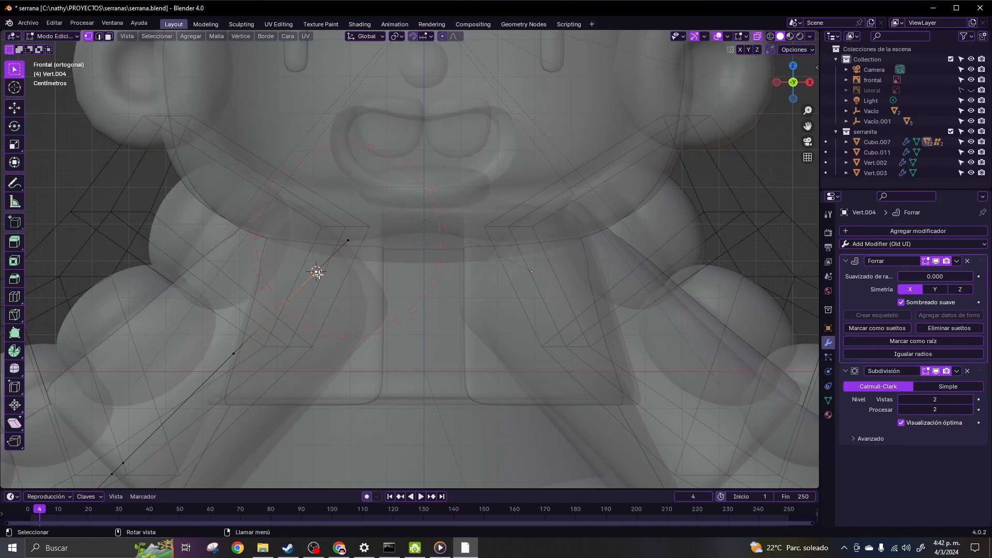
- Dissolve the separated arm's shoulder vertex, return to Object Mode and set the arm's origin to the 3D cursor
{"action": "key", "text": "x"}
{"action": "left_click", "coordinate": [317, 281]}
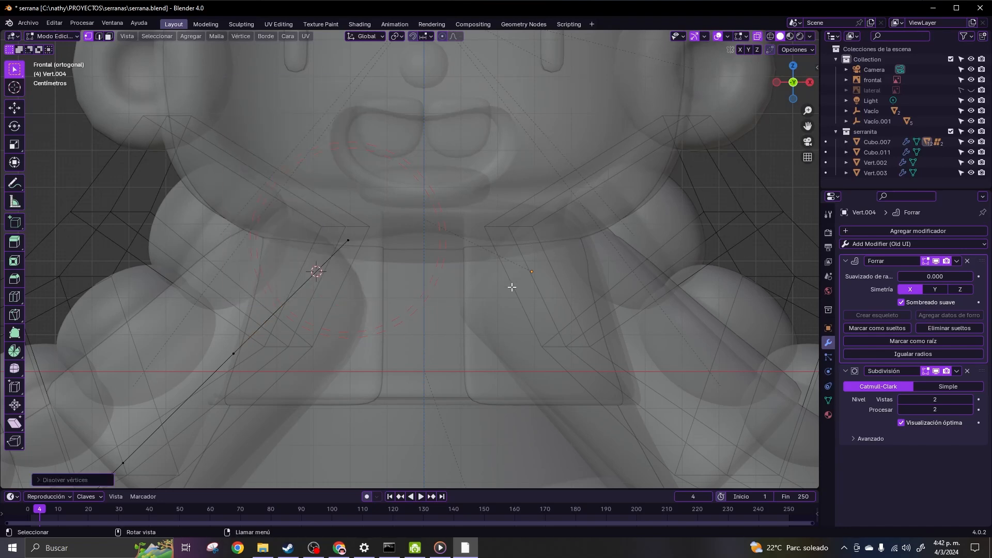
{"action": "key", "text": "ctrl+Tab"}
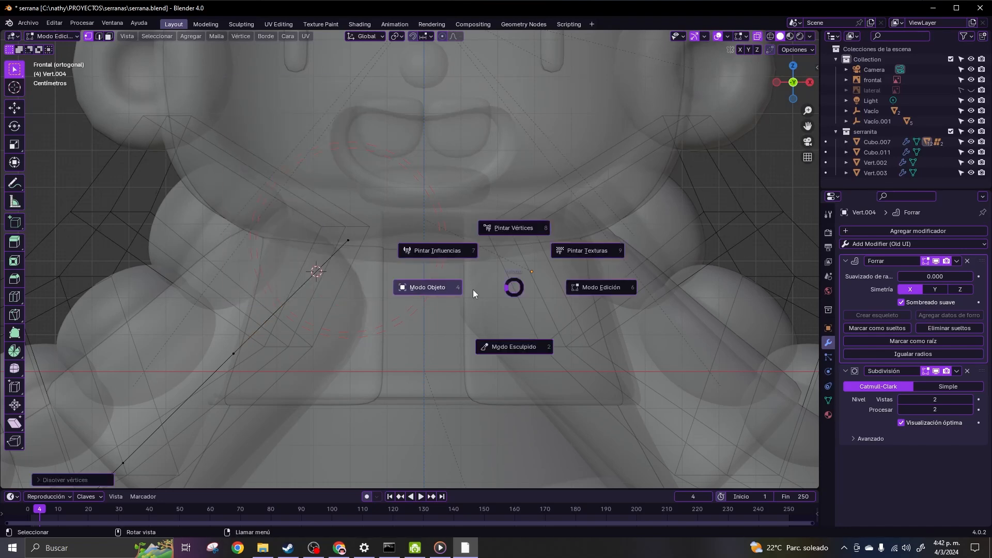
{"action": "left_click", "coordinate": [428, 288]}
{"action": "left_click", "coordinate": [185, 35]}
{"action": "mouse_move", "coordinate": [206, 59]}
{"action": "left_click", "coordinate": [386, 81]}
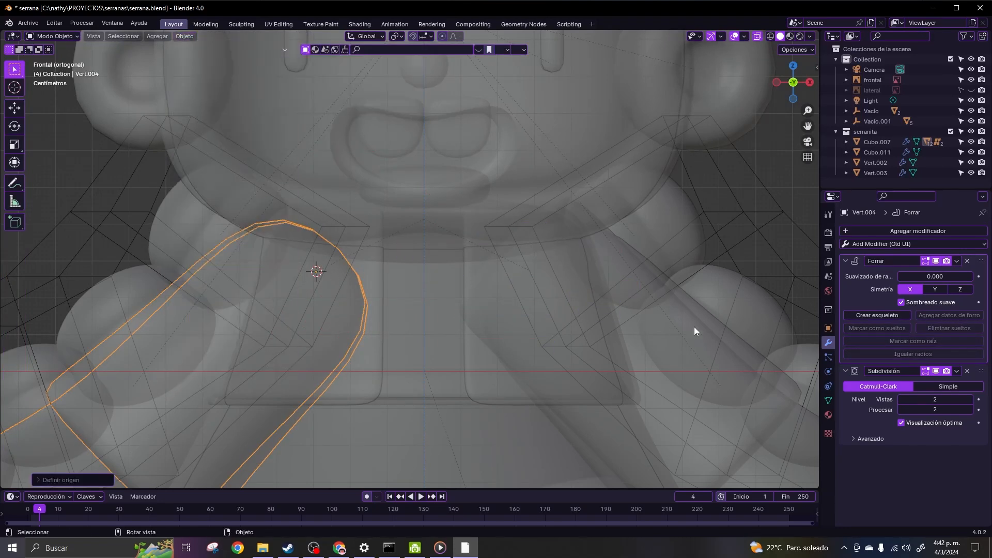
- Dissolve the matching shoulder vertex on the other arm, then return to Object Mode with X-ray off
{"action": "left_click", "coordinate": [709, 329]}
{"action": "key", "text": "ctrl+Tab"}
{"action": "left_click", "coordinate": [804, 335]}
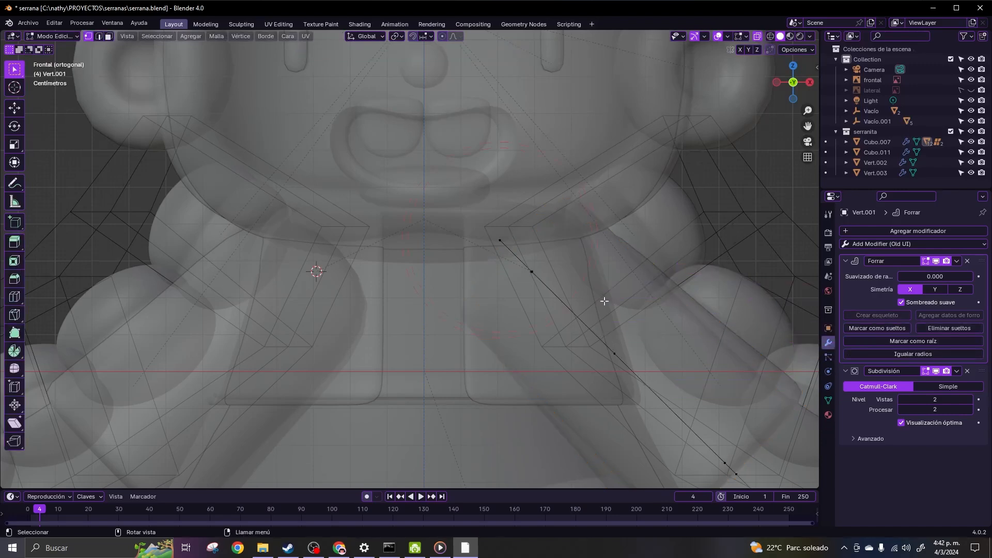
{"action": "right_click", "coordinate": [544, 271]}
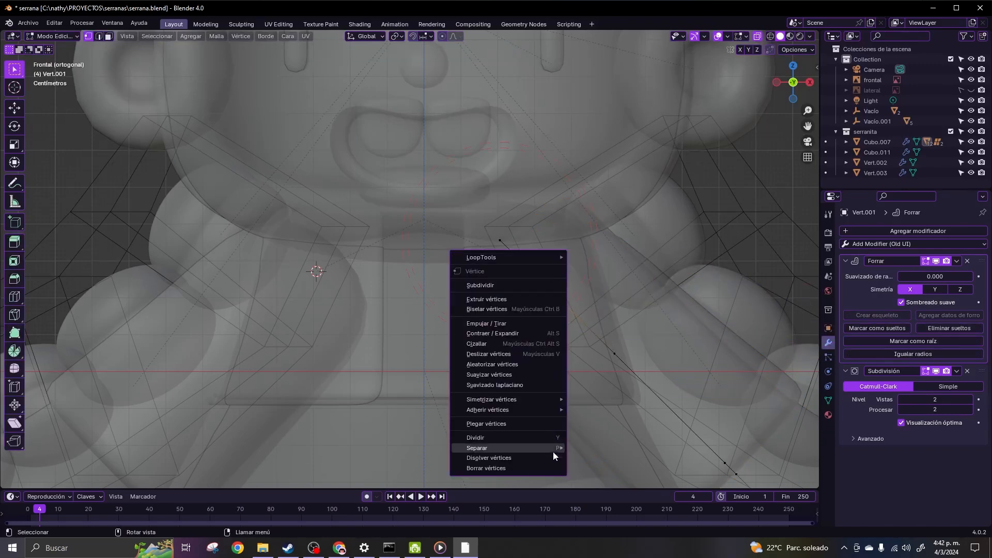
{"action": "left_click", "coordinate": [550, 458]}
{"action": "scroll", "coordinate": [588, 398], "scroll_direction": "down", "scroll_amount": 4}
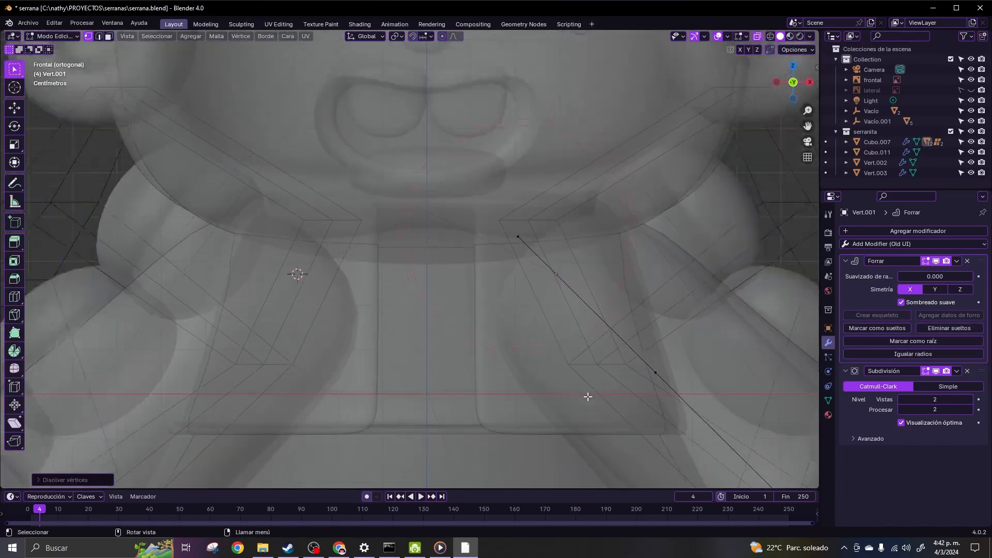
{"action": "left_click", "coordinate": [529, 396]}
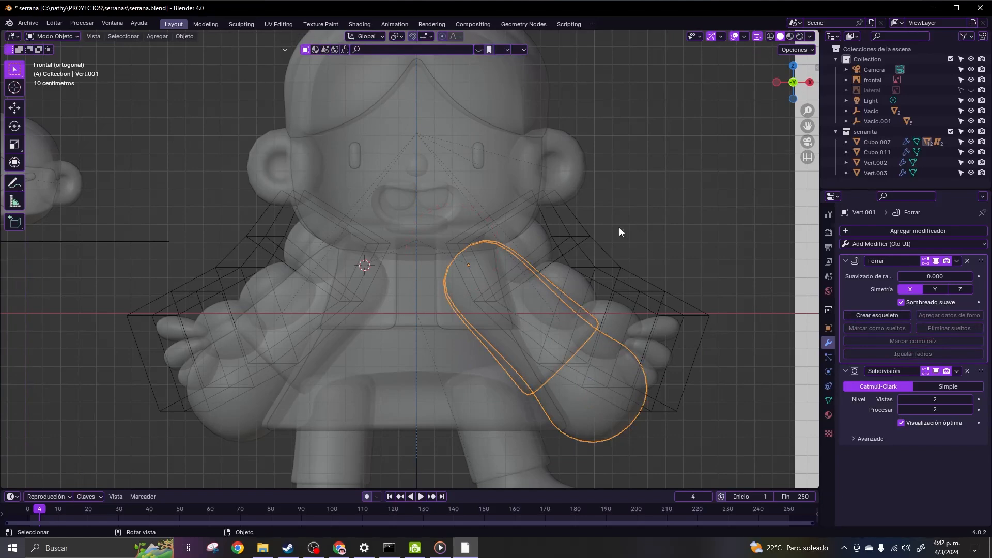
{"action": "left_click", "coordinate": [757, 36]}
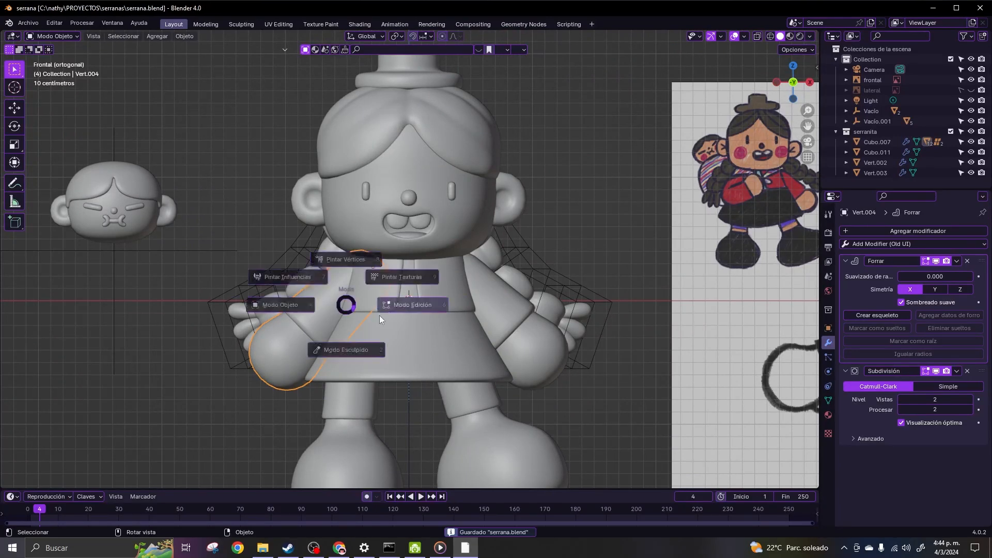
- Edit the separated arm's skeleton and rotate its forearm vertices to bend the arm across the chest
{"action": "left_click", "coordinate": [383, 318]}
{"action": "middle_click_drag", "start_coordinate": [383, 318], "coordinate": [451, 400]}
{"action": "left_click", "coordinate": [383, 387]}
{"action": "middle_click_drag", "start_coordinate": [383, 387], "coordinate": [504, 256]}
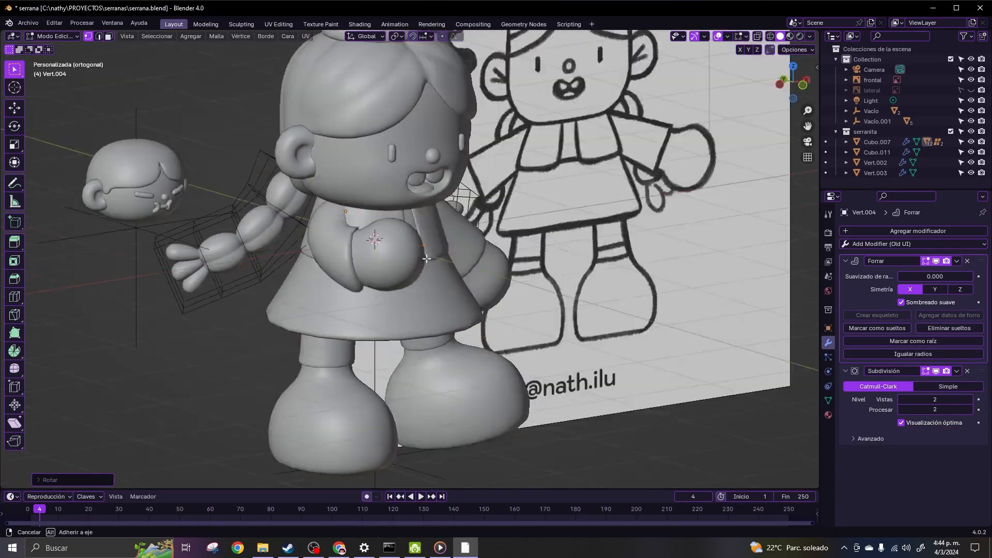
- With X-ray on, move the bent arm's forearm vertices along the global X axis
{"action": "key", "text": "KP_1"}
{"action": "key", "text": "alt+z"}
{"action": "middle_click_drag", "start_coordinate": [456, 301], "coordinate": [362, 221]}
{"action": "key", "text": "KP_1"}
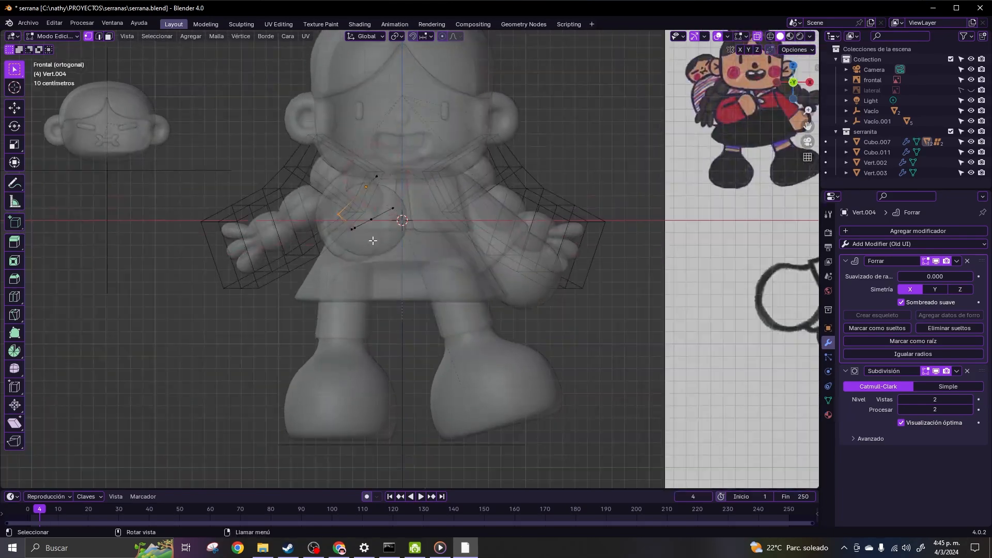
{"action": "left_click", "coordinate": [340, 214]}
{"action": "middle_click_drag", "start_coordinate": [516, 186], "coordinate": [386, 222]}
{"action": "key", "text": "g"}
{"action": "key", "text": "x"}
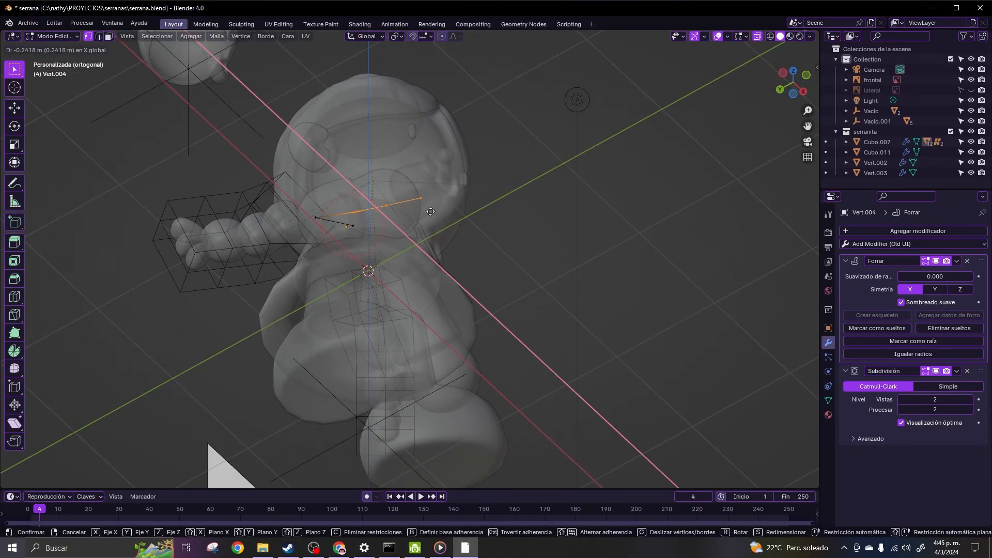
{"action": "left_click", "coordinate": [367, 271]}
- Turn X-ray off, then rotate and move the forearm vertices so the hand rests on the chest
{"action": "key", "text": "KP_1"}
{"action": "key", "text": "alt+z"}
{"action": "middle_click_drag", "start_coordinate": [557, 204], "coordinate": [667, 302], "text": "shift"}
{"action": "scroll", "coordinate": [443, 299], "scroll_direction": "up", "scroll_amount": 2}
{"action": "key", "text": "r"}
{"action": "key", "text": "g"}
{"action": "left_click", "coordinate": [434, 310]}
{"action": "middle_click_drag", "start_coordinate": [434, 310], "coordinate": [466, 310]}
{"action": "key", "text": "g"}
{"action": "left_click", "coordinate": [489, 252]}
{"action": "key", "text": "KP_1"}
{"action": "scroll", "coordinate": [361, 315], "scroll_direction": "down", "scroll_amount": 3}
- Return to Object Mode and rotate the bent arm into its pose, including around the global Z axis
{"action": "key", "text": "Tab"}
{"action": "middle_click_drag", "start_coordinate": [349, 321], "coordinate": [395, 351]}
{"action": "key", "text": "r"}
{"action": "left_click", "coordinate": [476, 308]}
{"action": "key", "text": "KP_1"}
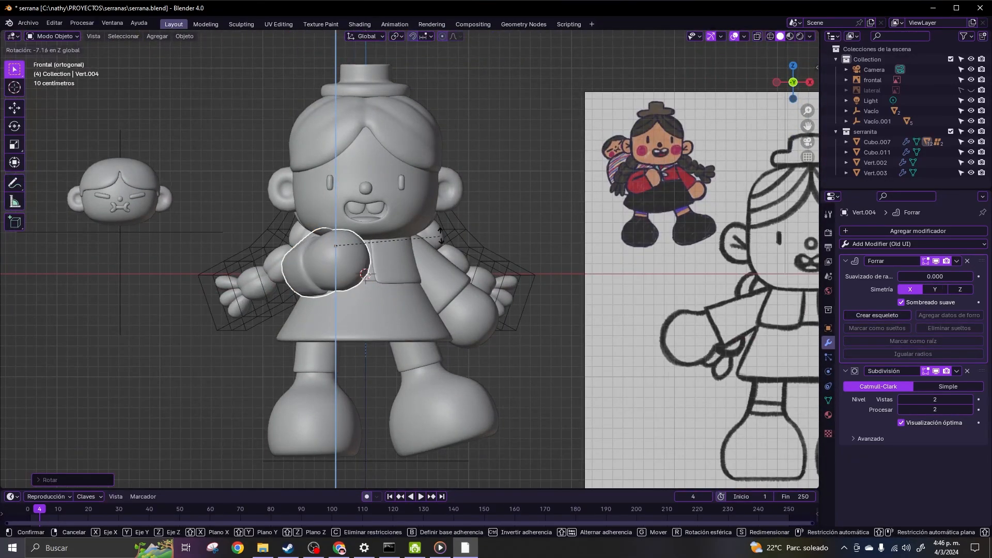
{"action": "left_click", "coordinate": [446, 230]}
- Rotate the chest garment Cubo.005 around the global Z axis to turn it sideways
{"action": "middle_click_drag", "start_coordinate": [366, 247], "coordinate": [389, 210], "text": "shift"}
{"action": "left_click", "coordinate": [416, 224]}
{"action": "key", "text": "r"}
{"action": "key", "text": "z"}
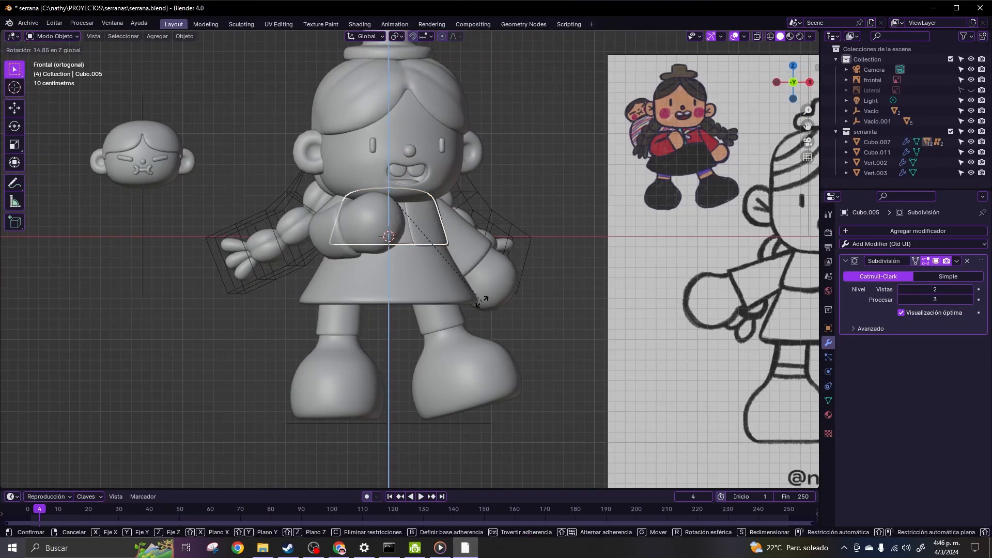
{"action": "left_click", "coordinate": [497, 301]}
- Turn the main head around the global Z axis, tilt it around Y, and shift it along X
{"action": "middle_click_drag", "start_coordinate": [438, 170], "coordinate": [420, 221], "text": "shift"}
{"action": "left_click", "coordinate": [421, 222]}
{"action": "key", "text": "r"}
{"action": "key", "text": "z"}
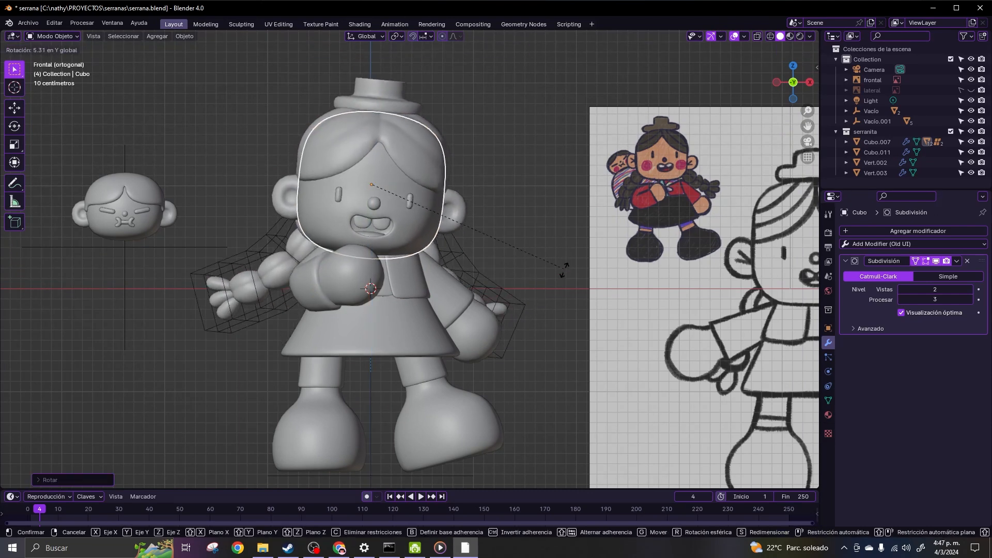
{"action": "key", "text": "g"}
{"action": "key", "text": "x"}
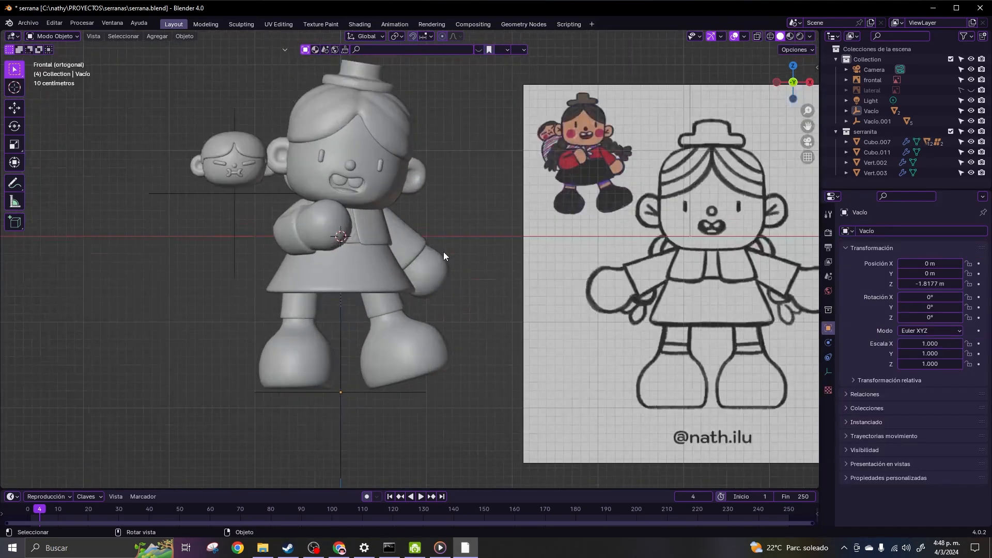
- Move the small head's empty Vacío.001 closer to the body, to about X -1.15 m and Z 0.32 m
{"action": "middle_click_drag", "start_coordinate": [443, 252], "coordinate": [466, 272], "text": "shift"}
{"action": "scroll", "coordinate": [466, 272], "scroll_direction": "up", "scroll_amount": 3}
{"action": "left_click", "coordinate": [223, 292]}
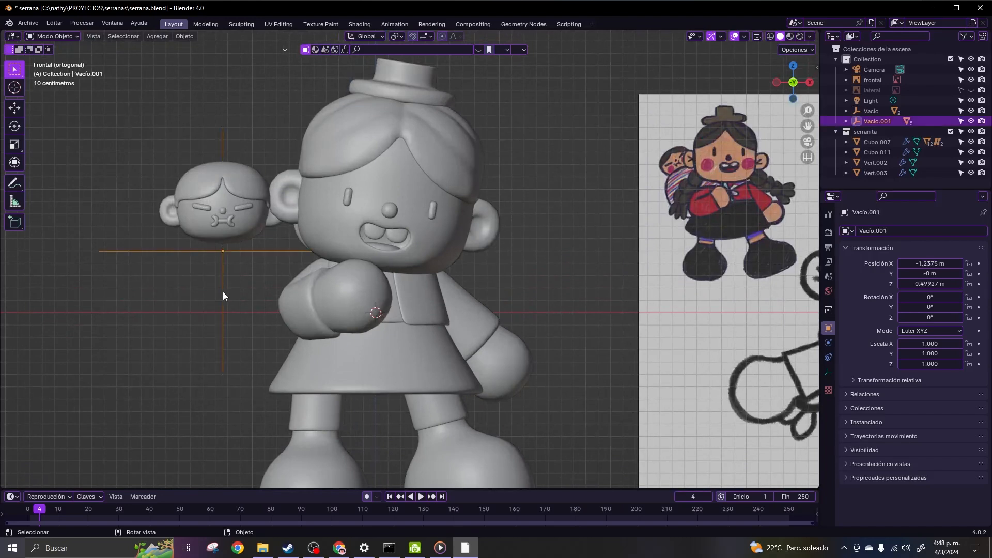
{"action": "key", "text": "g"}
{"action": "left_click", "coordinate": [233, 314]}
- Move the small head's empty back along Y to about 0.40 m and tilt it about -18.8° around Y
{"action": "middle_click_drag", "start_coordinate": [233, 313], "coordinate": [357, 365]}
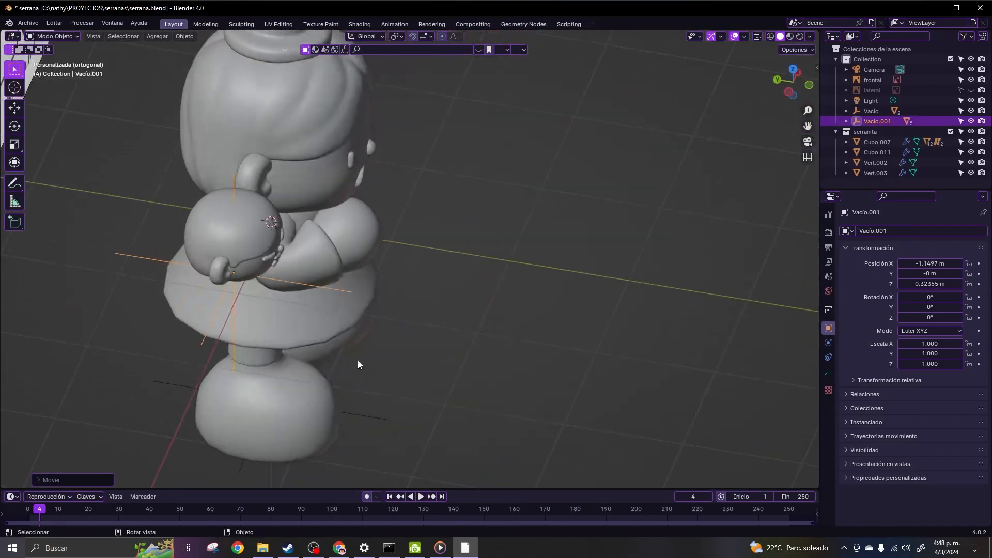
{"action": "key", "text": "g"}
{"action": "key", "text": "y"}
{"action": "left_click", "coordinate": [310, 350]}
{"action": "key", "text": "KP_1"}
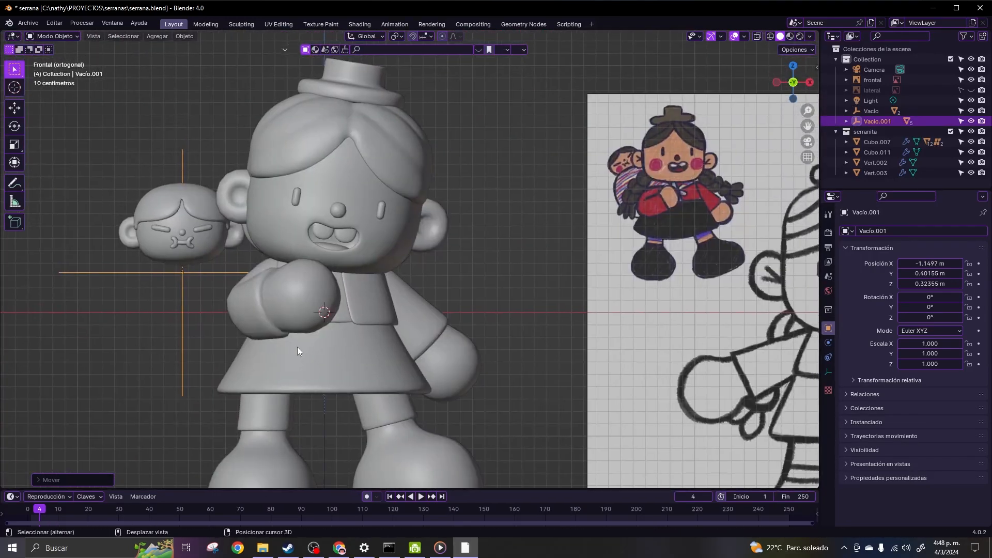
{"action": "left_click", "coordinate": [370, 240]}
{"action": "key", "text": "g"}
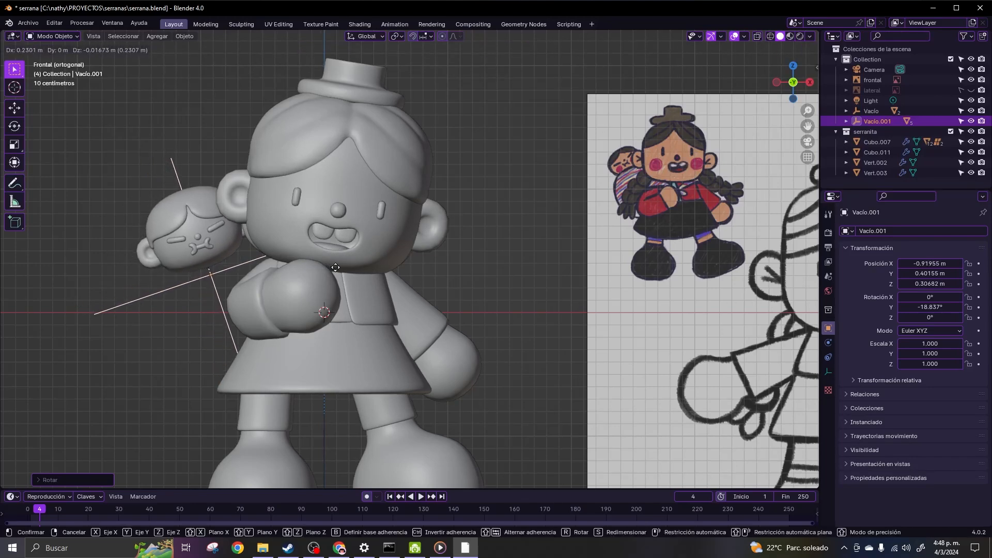
- Add a cube to the scene and give it a Subdivisión (Subdivision Surface) modifier
{"action": "left_click", "coordinate": [157, 35]}
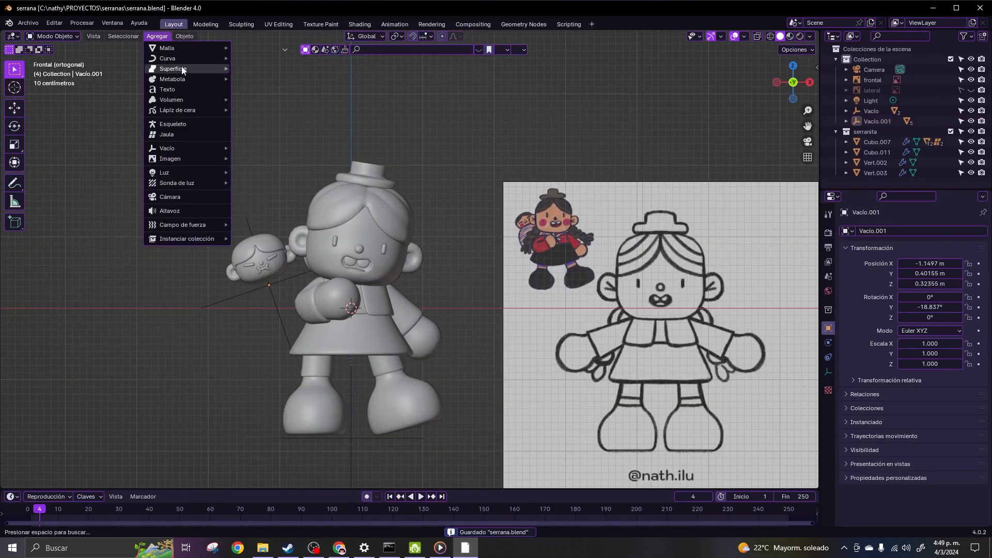
{"action": "mouse_move", "coordinate": [187, 49]}
{"action": "left_click", "coordinate": [253, 58]}
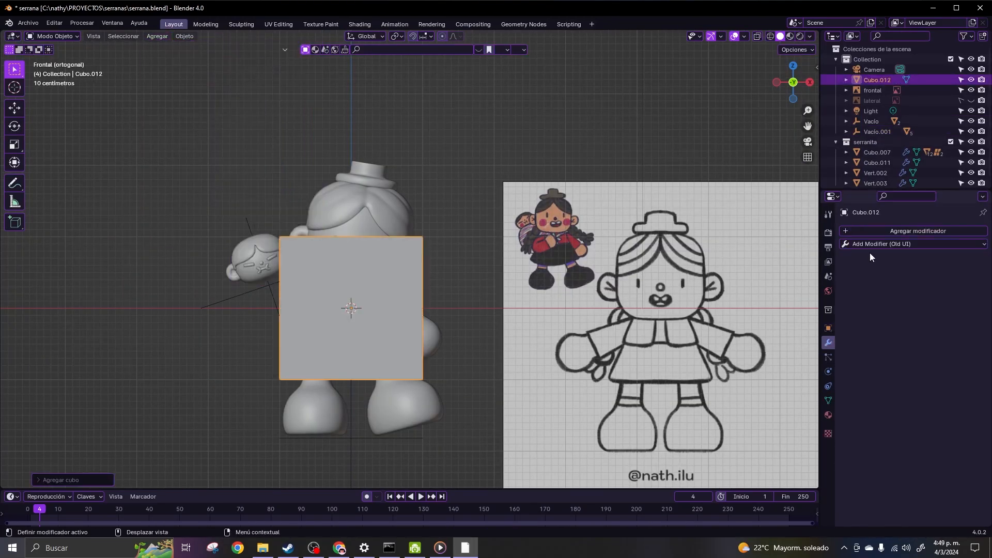
{"action": "left_click", "coordinate": [870, 245]}
{"action": "left_click", "coordinate": [799, 424]}
- Move the new cube along Y behind the character's back and scale it down
{"action": "middle_click_drag", "start_coordinate": [465, 370], "coordinate": [567, 377]}
{"action": "scroll", "coordinate": [491, 371], "scroll_direction": "up", "scroll_amount": 1}
{"action": "key", "text": "g"}
{"action": "key", "text": "y"}
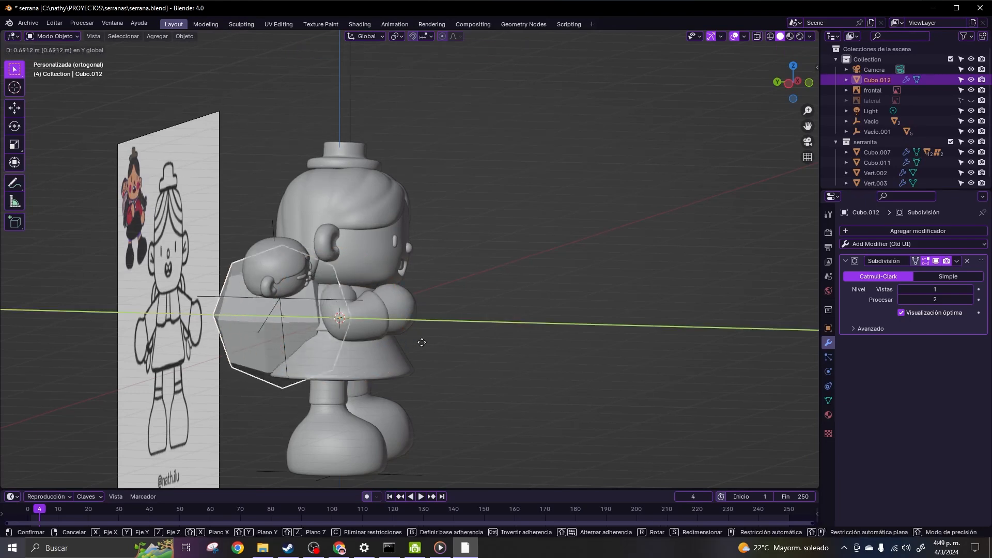
{"action": "left_click", "coordinate": [401, 350]}
{"action": "middle_click_drag", "start_coordinate": [402, 350], "coordinate": [485, 333]}
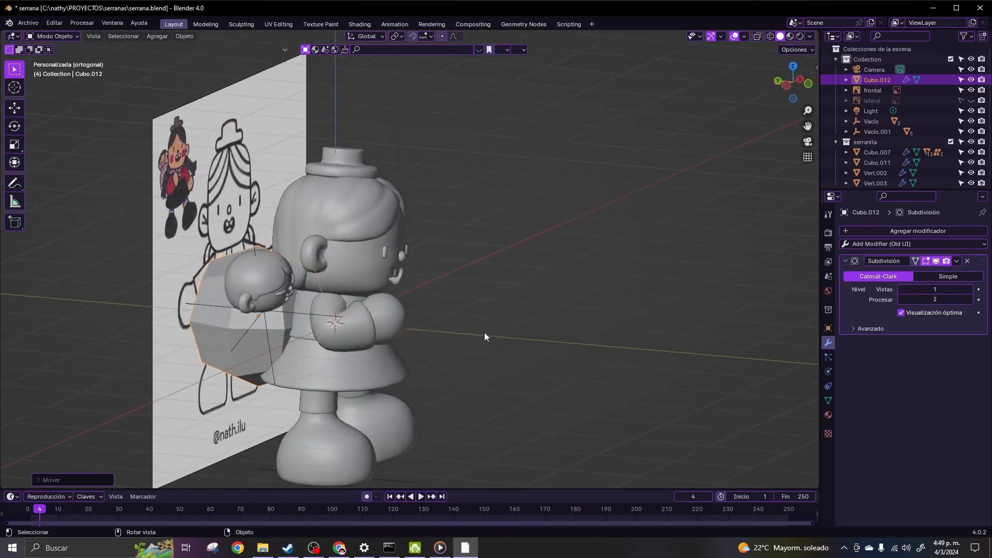
{"action": "key", "text": "s"}
{"action": "left_click", "coordinate": [468, 332]}
- Set the cube's subdivision to 2 viewport and 3 render levels, then delete its top and character-facing faces
{"action": "left_click", "coordinate": [970, 299]}
{"action": "key", "text": "Tab"}
{"action": "left_click", "coordinate": [245, 282]}
{"action": "middle_click_drag", "start_coordinate": [279, 243], "coordinate": [285, 280]}
{"action": "key", "text": "x"}
{"action": "left_click", "coordinate": [246, 283]}
{"action": "key", "text": "x"}
{"action": "left_click", "coordinate": [291, 318]}
{"action": "middle_click_drag", "start_coordinate": [291, 317], "coordinate": [327, 303]}
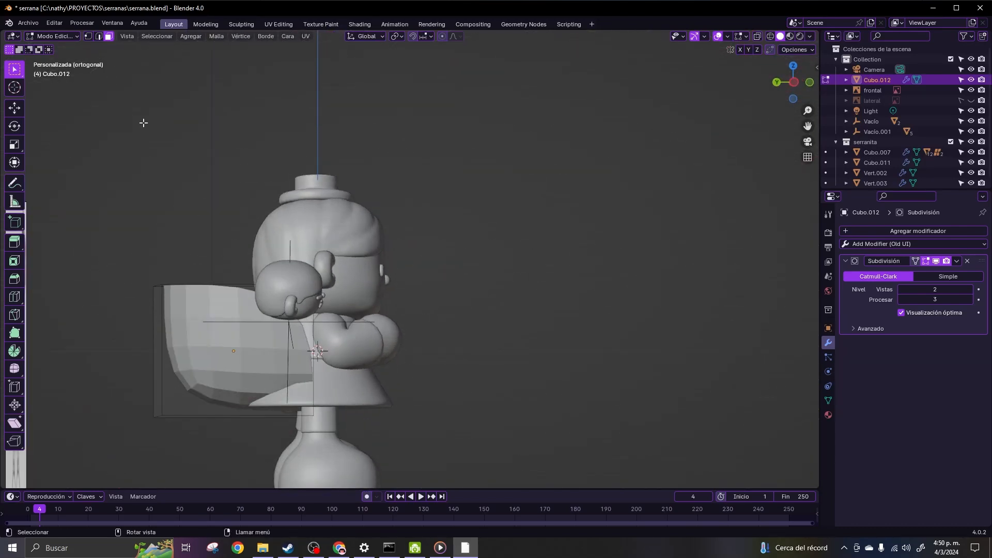
- In vertex mode with X-ray on, move the open cube's character-facing vertices along Y to shorten its depth
{"action": "left_click", "coordinate": [88, 36]}
{"action": "middle_click_drag", "start_coordinate": [388, 158], "coordinate": [392, 178]}
{"action": "left_click", "coordinate": [758, 37]}
{"action": "left_click_drag", "start_coordinate": [392, 226], "coordinate": [298, 456]}
{"action": "key", "text": "g"}
{"action": "key", "text": "y"}
{"action": "left_click", "coordinate": [343, 381]}
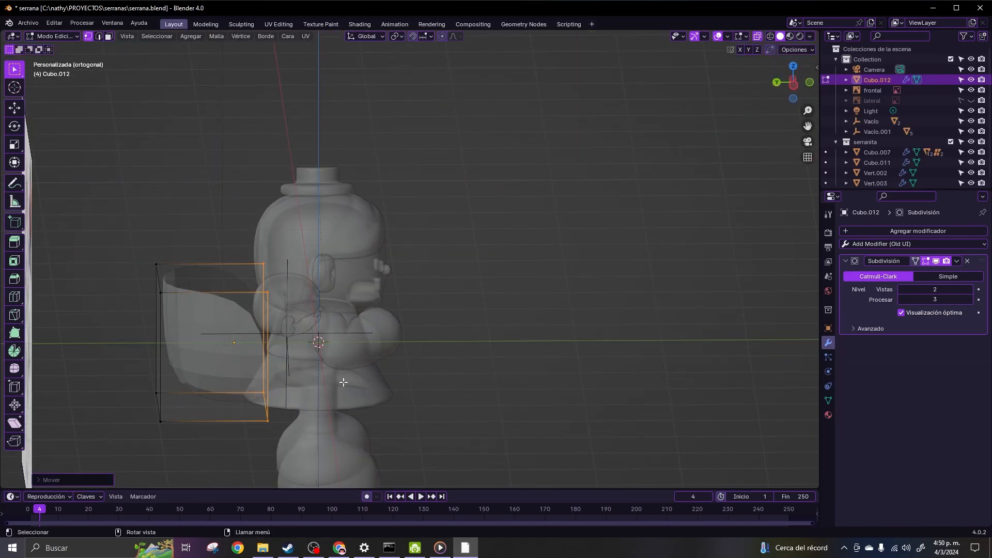
- Add a horizontal loop cut around the middle of the open cube and return to Object Mode
{"action": "mouse_move", "coordinate": [290, 375]}
{"action": "middle_mouse_down"}
{"action": "mouse_move", "coordinate": [280, 361]}
{"action": "mouse_move", "coordinate": [276, 381]}
{"action": "mouse_move", "coordinate": [282, 364]}
{"action": "middle_mouse_up"}
{"action": "double_click", "coordinate": [268, 357]}
{"action": "key", "text": "ctrl+Tab"}
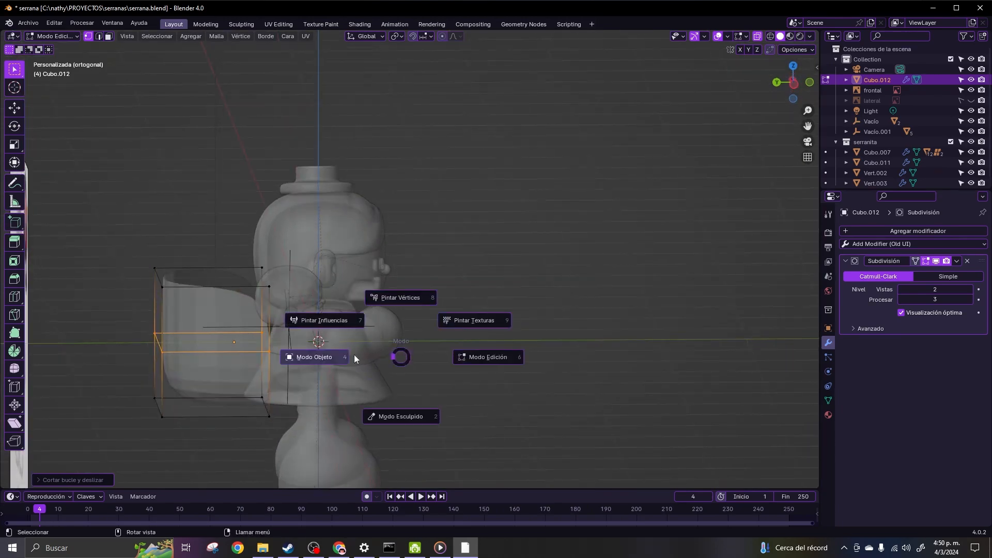
{"action": "left_click", "coordinate": [354, 355]}
- Turn X-ray off and move the open cube along Y against the character's back
{"action": "middle_click_drag", "start_coordinate": [356, 357], "coordinate": [393, 377]}
{"action": "left_click", "coordinate": [757, 36]}
{"action": "middle_click_drag", "start_coordinate": [555, 331], "coordinate": [541, 354]}
{"action": "key", "text": "g"}
{"action": "key", "text": "y"}
{"action": "left_click", "coordinate": [538, 310]}
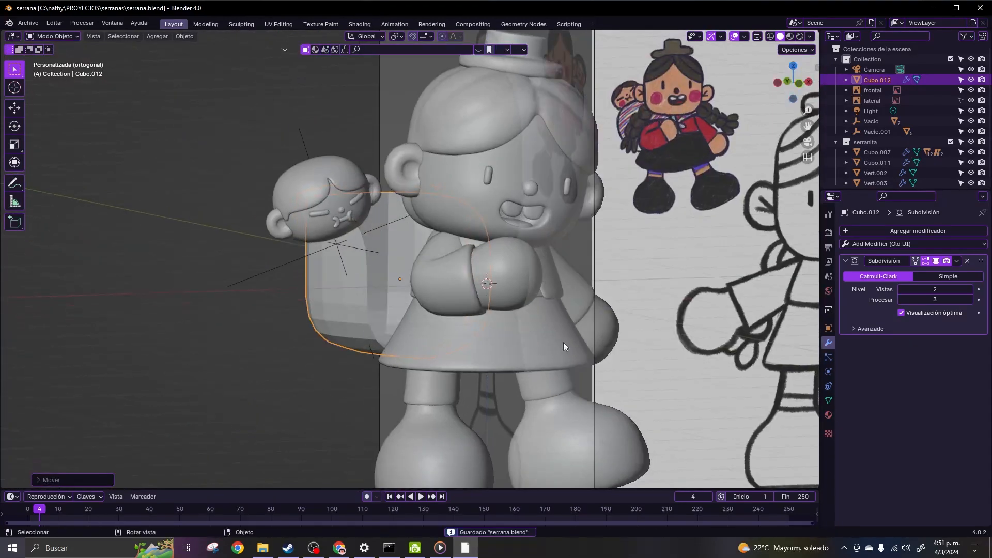
- Add a Solidificar (Solidify) modifier to the open cube and place it before the Subdivisión modifier
{"action": "left_click", "coordinate": [878, 244]}
{"action": "left_click", "coordinate": [756, 415]}
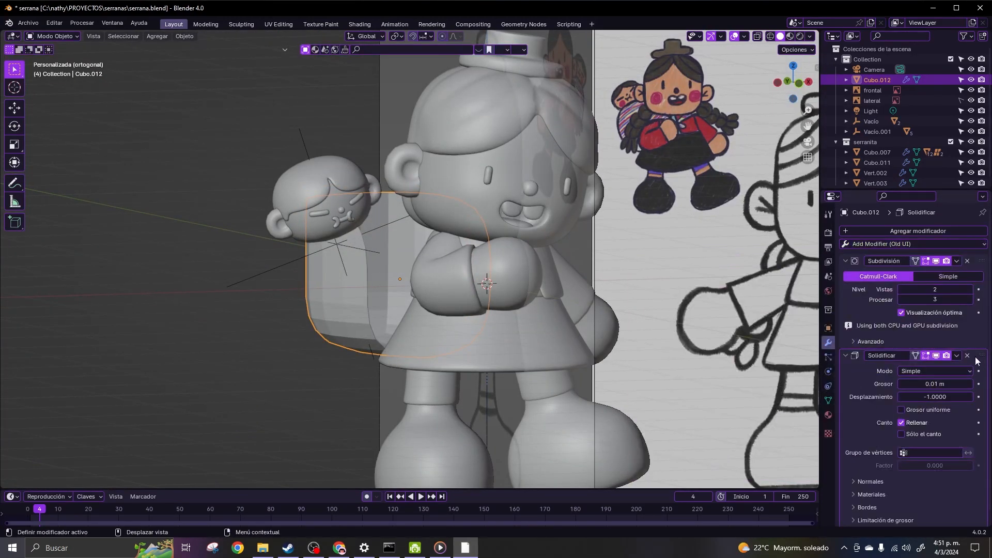
{"action": "left_click_drag", "start_coordinate": [977, 360], "coordinate": [960, 245]}
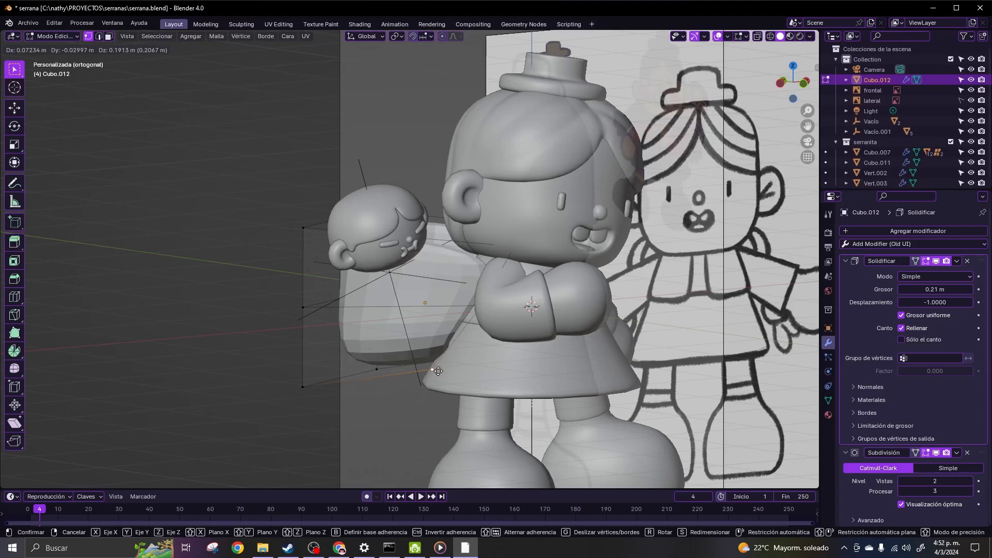
- Move the carrier's corner and side vertices to wrap its shape beneath the small head on the character's back
{"action": "left_click", "coordinate": [439, 371]}
{"action": "middle_click_drag", "start_coordinate": [439, 371], "coordinate": [357, 352]}
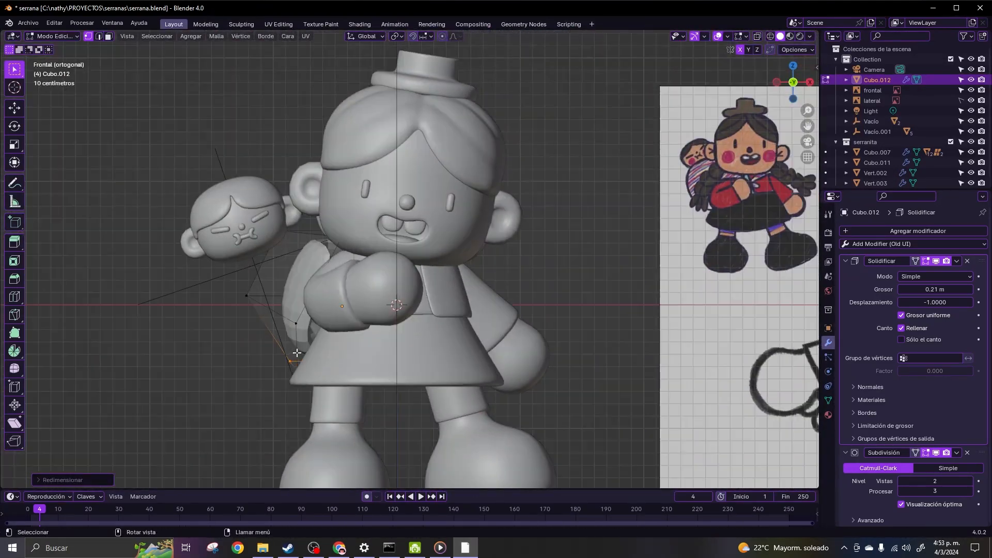
{"action": "left_click", "coordinate": [332, 300]}
{"action": "scroll", "coordinate": [364, 310], "scroll_direction": "up", "scroll_amount": 2}
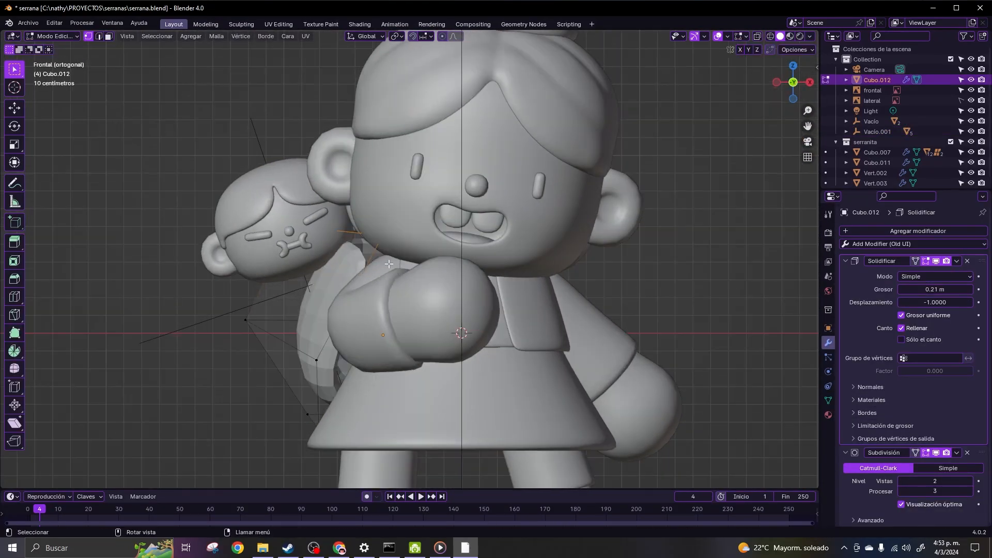
{"action": "key", "text": "g"}
{"action": "left_click", "coordinate": [318, 363]}
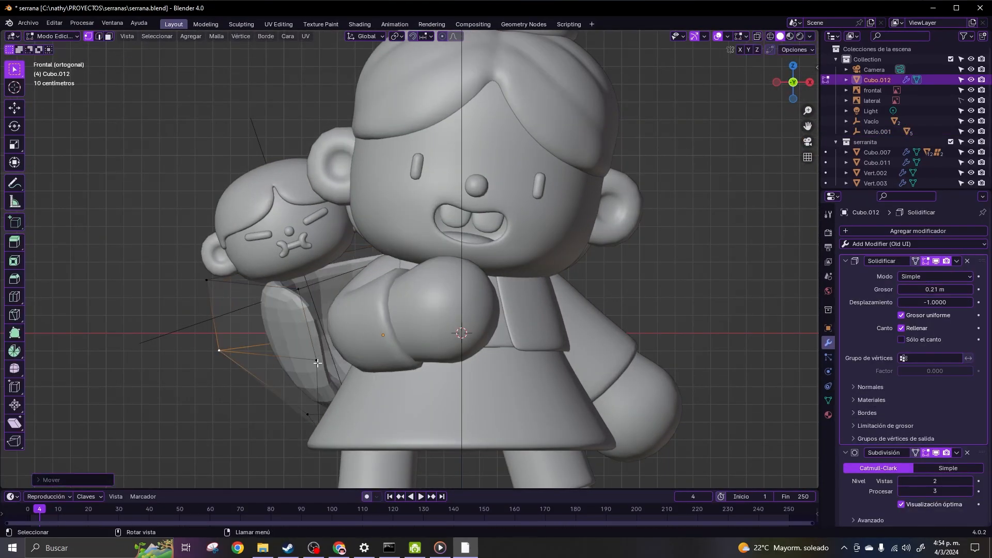
{"action": "middle_click_drag", "start_coordinate": [275, 317], "coordinate": [298, 371]}
{"action": "left_click", "coordinate": [297, 372]}
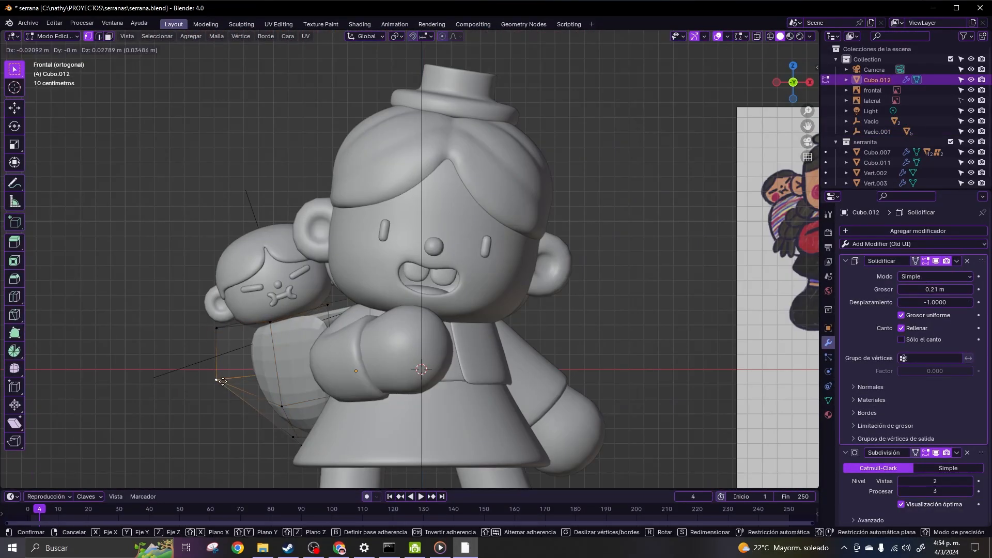
- Move the carrier's upper-edge vertices beside the small head so the cloth rises over the character's shoulder
{"action": "scroll", "coordinate": [435, 308], "scroll_direction": "up", "scroll_amount": 5}
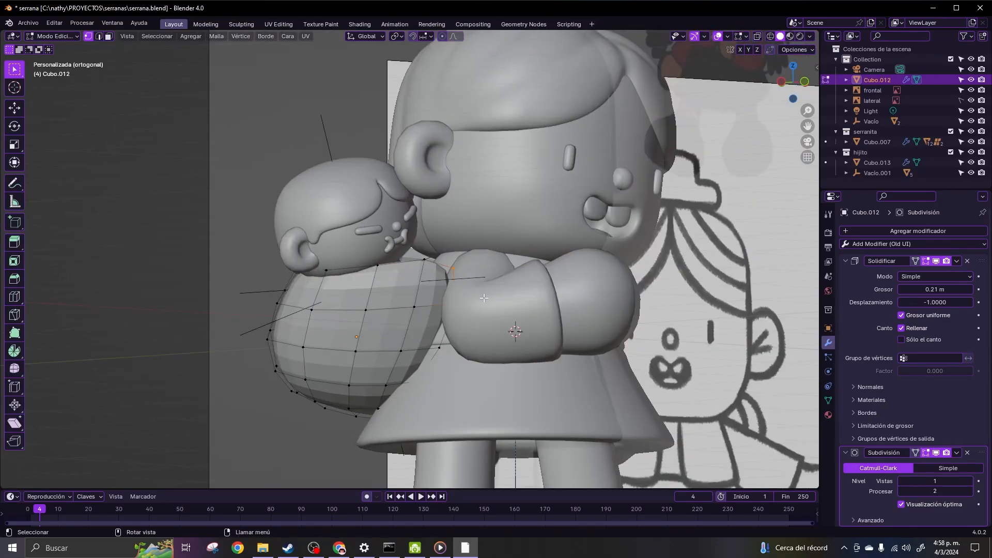
{"action": "left_click", "coordinate": [424, 251]}
{"action": "middle_click_drag", "start_coordinate": [425, 252], "coordinate": [474, 204]}
{"action": "key", "text": "g"}
{"action": "left_click", "coordinate": [554, 289]}
{"action": "key", "text": "g"}
{"action": "left_click", "coordinate": [439, 245]}
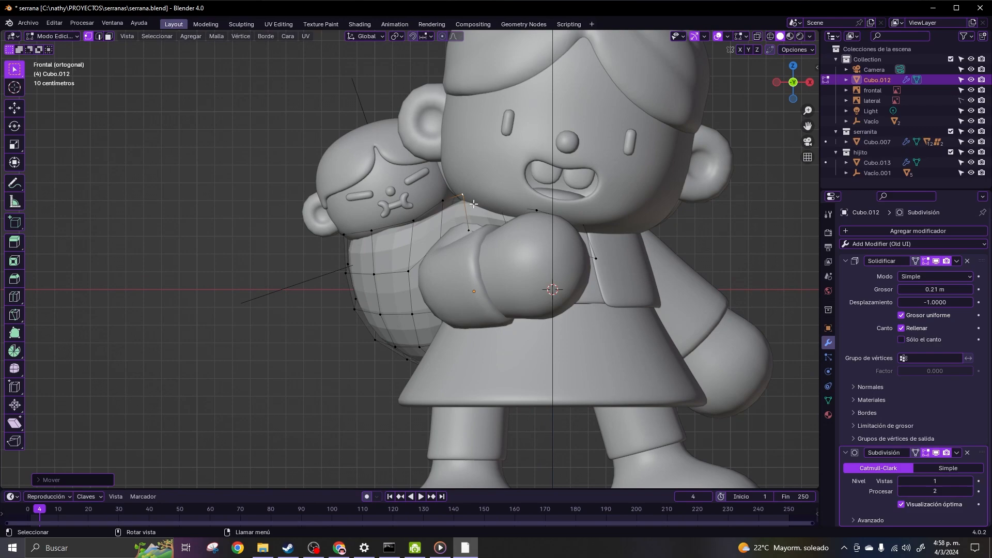
- Adjust the carrier's vertices where the cloth crosses the chest below the chin, and save the file
{"action": "left_click", "coordinate": [573, 224]}
{"action": "key", "text": "g"}
{"action": "middle_click_drag", "start_coordinate": [572, 225], "coordinate": [641, 238]}
{"action": "left_click", "coordinate": [535, 277]}
{"action": "key", "text": "ctrl+s"}
- Reposition the carrier's front vertices around the character's shoulder and bent arm
{"action": "left_click", "coordinate": [454, 234]}
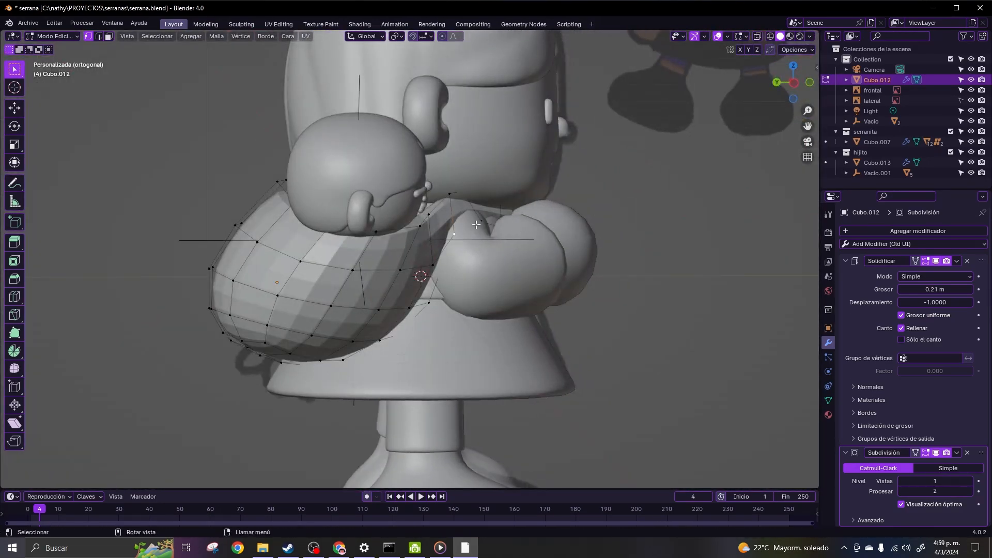
{"action": "left_click", "coordinate": [482, 232]}
{"action": "middle_click_drag", "start_coordinate": [482, 232], "coordinate": [333, 305]}
{"action": "key", "text": "g"}
{"action": "left_click", "coordinate": [421, 308]}
{"action": "scroll", "coordinate": [408, 307], "scroll_direction": "up", "scroll_amount": 3}
{"action": "left_click", "coordinate": [290, 316]}
- With X-ray on, select an edge loop on the carrier's chest section, turn X-ray off and move the loop
{"action": "key", "text": "alt+z"}
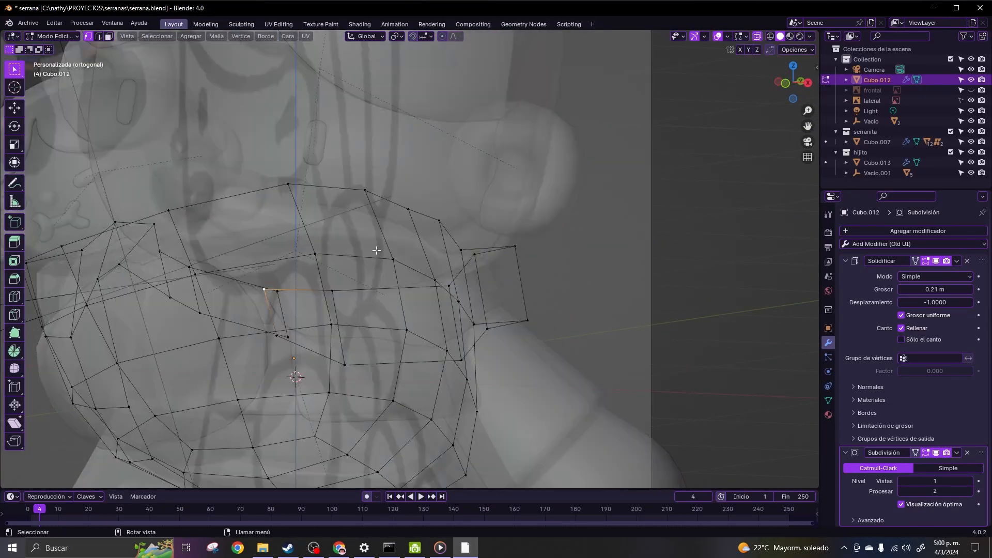
{"action": "left_click", "coordinate": [287, 320], "text": "alt"}
{"action": "key", "text": "alt+z"}
{"action": "key", "text": "g"}
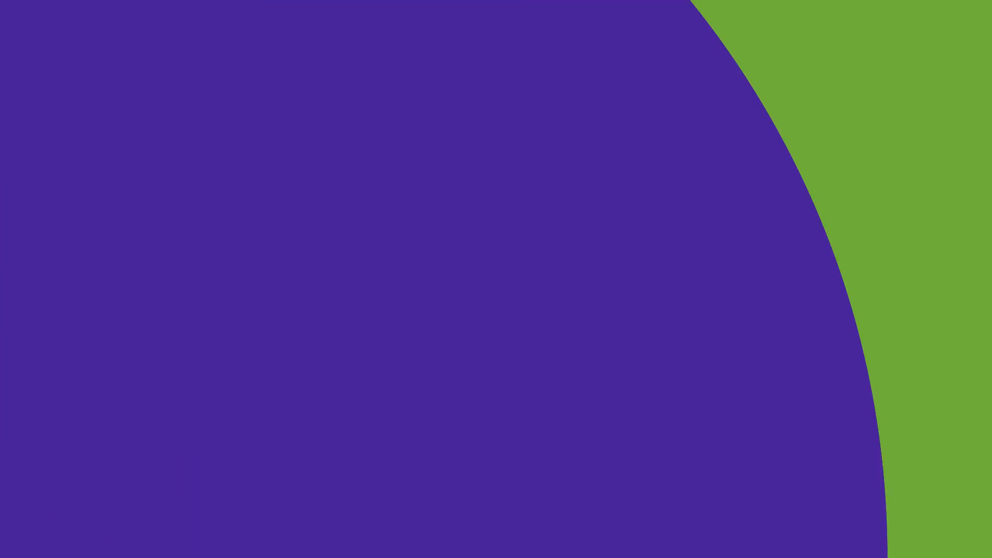